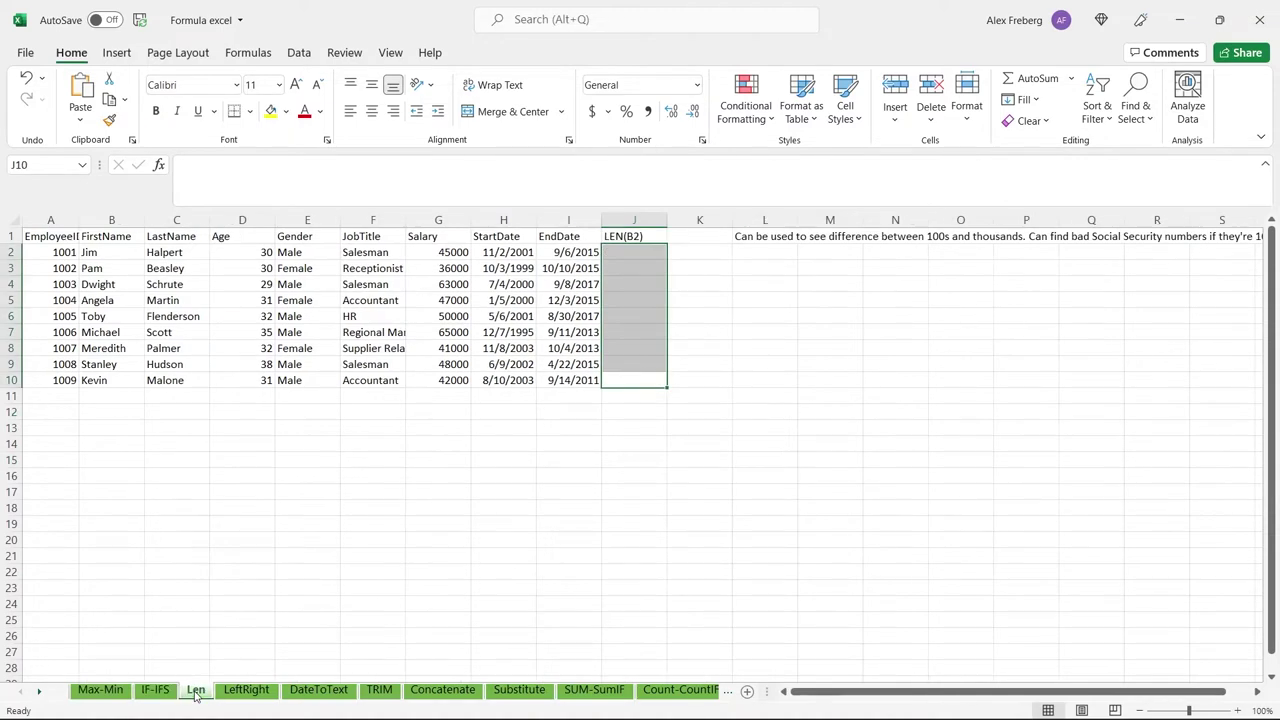
- Look over the Len and LeftRight worksheets and browse the workbook's full set of formula sheets
{"action": "left_click", "coordinate": [395, 574]}
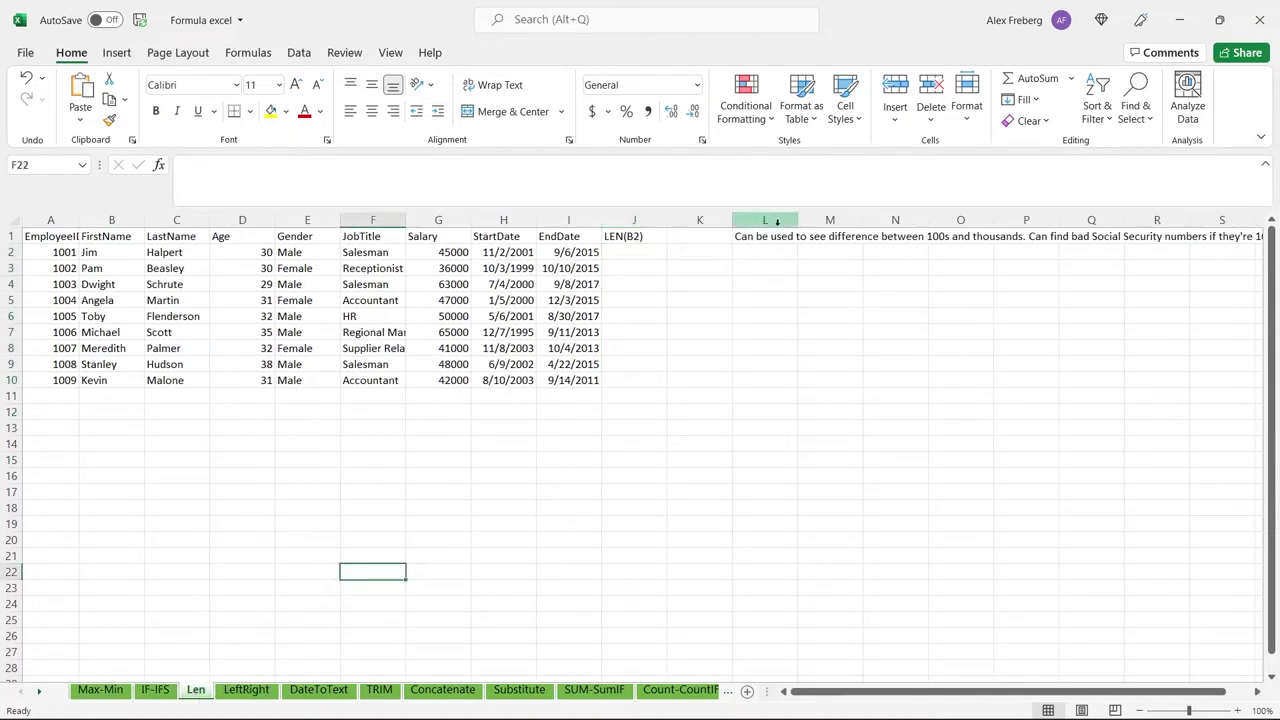
{"action": "left_click", "coordinate": [248, 688]}
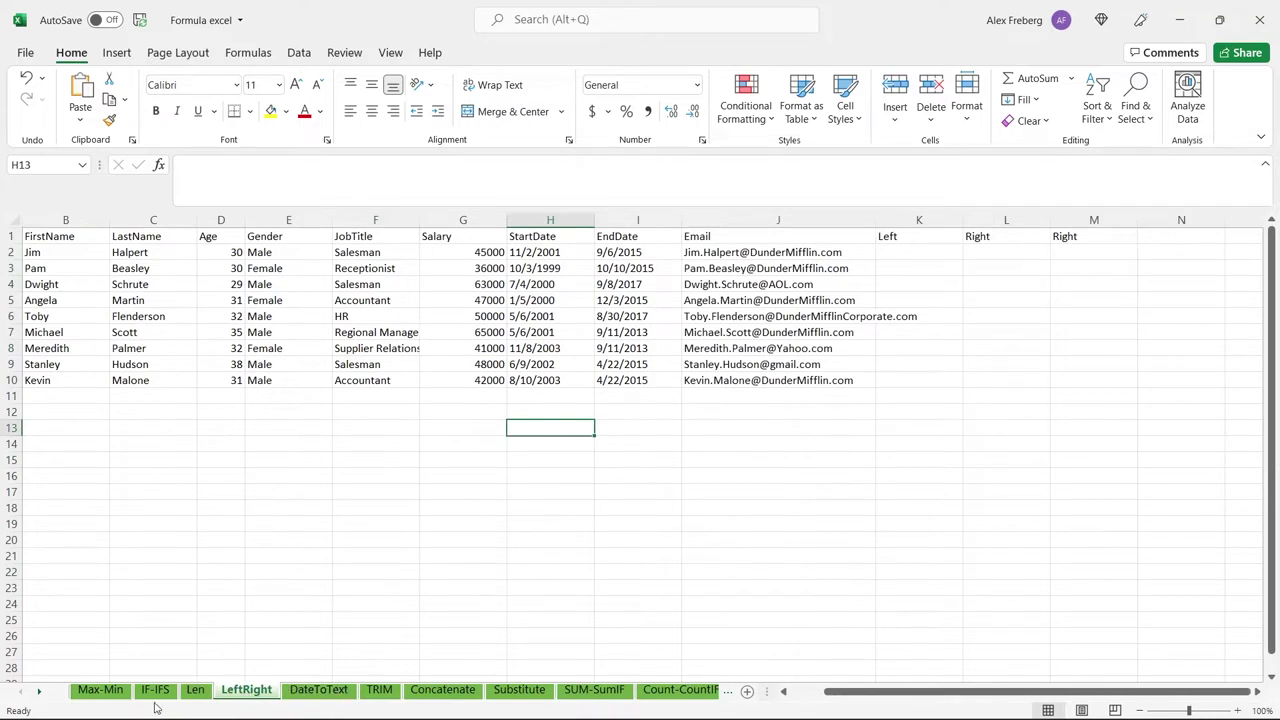
{"action": "left_click", "coordinate": [40, 692]}
{"action": "left_click", "coordinate": [40, 692]}
{"action": "left_click", "coordinate": [40, 692]}
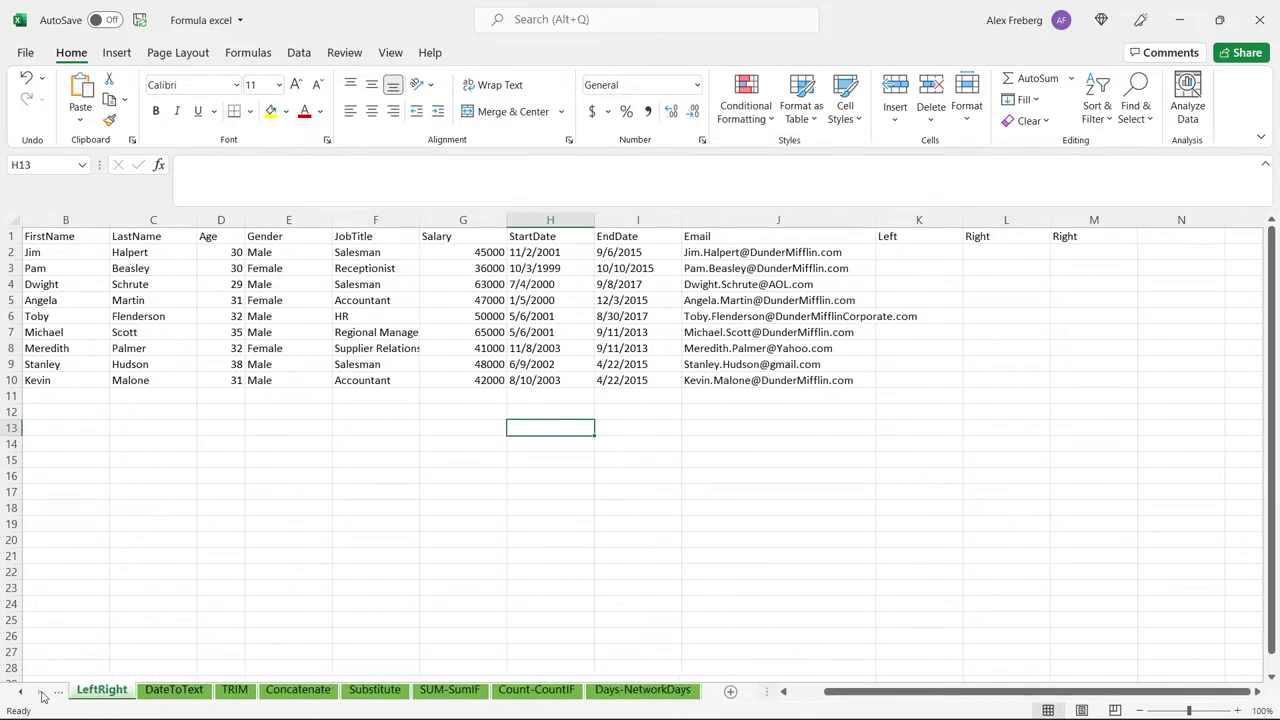
{"action": "left_click", "coordinate": [20, 692]}
{"action": "left_click", "coordinate": [20, 692]}
{"action": "left_click", "coordinate": [20, 692]}
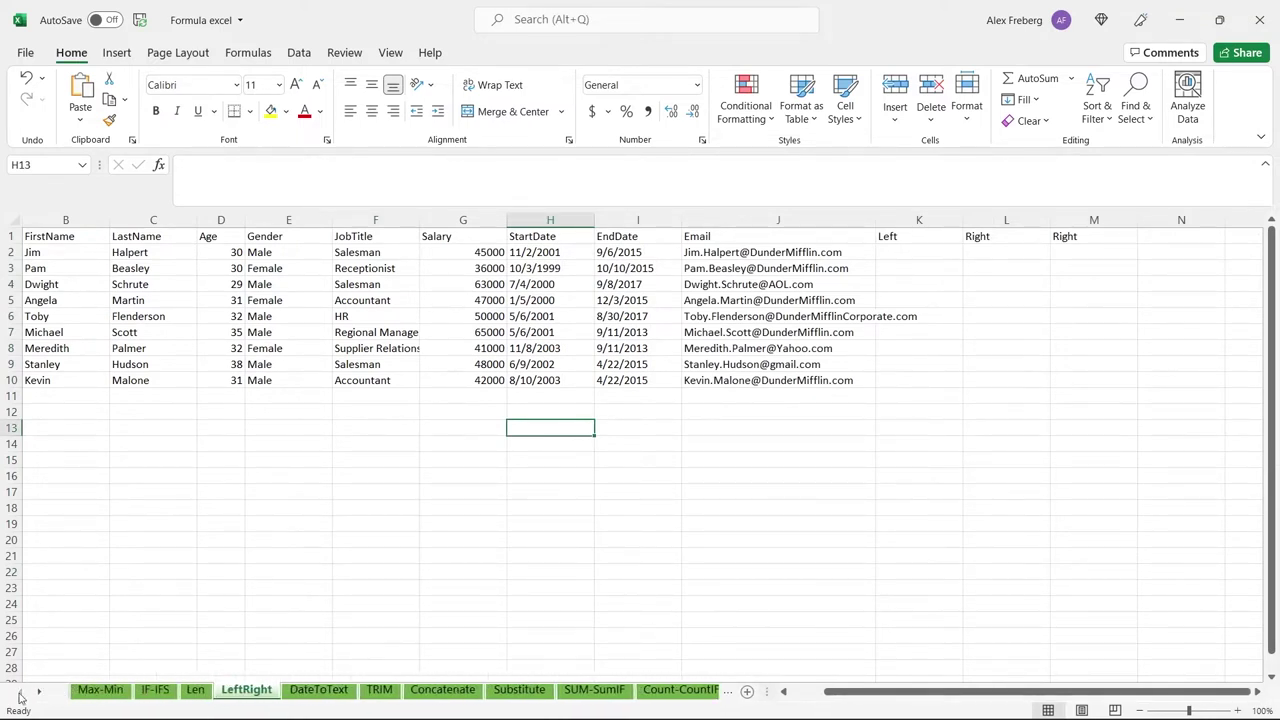
{"action": "left_click", "coordinate": [624, 414]}
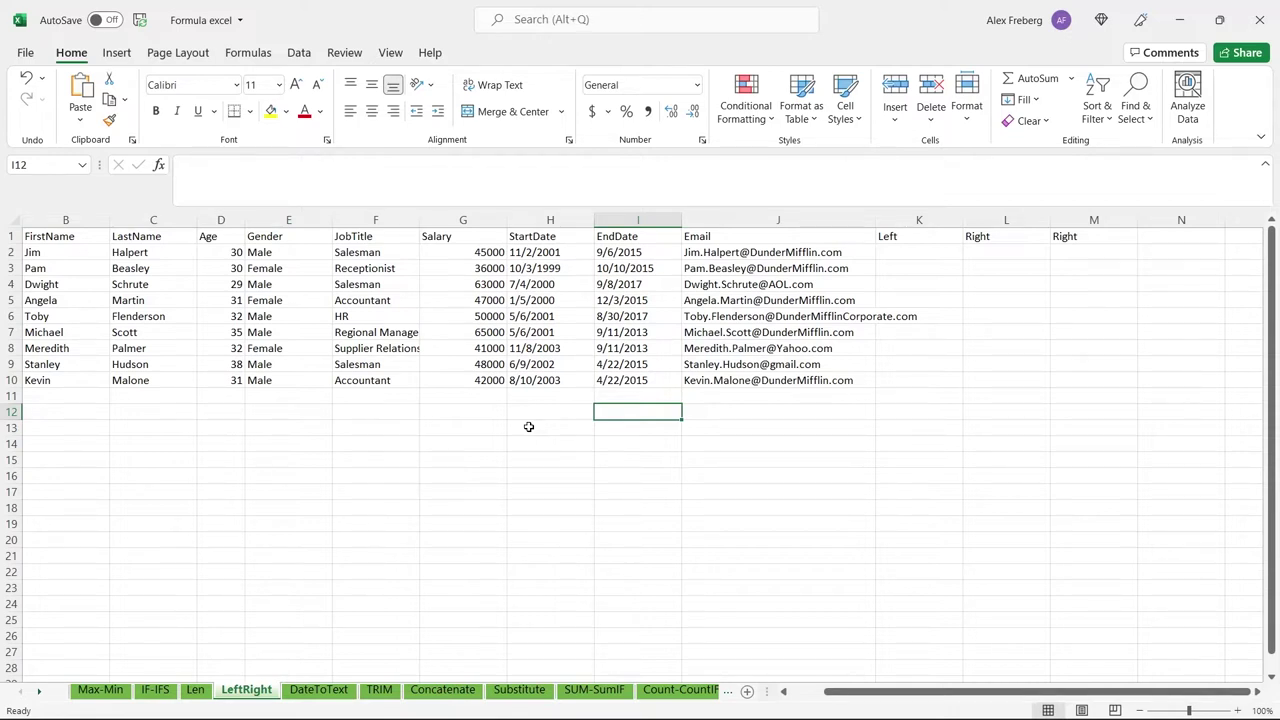
- On the Max-Min sheet, enter =MAX(H2:H10) in J2 to get the latest StartDate
{"action": "left_click", "coordinate": [100, 690]}
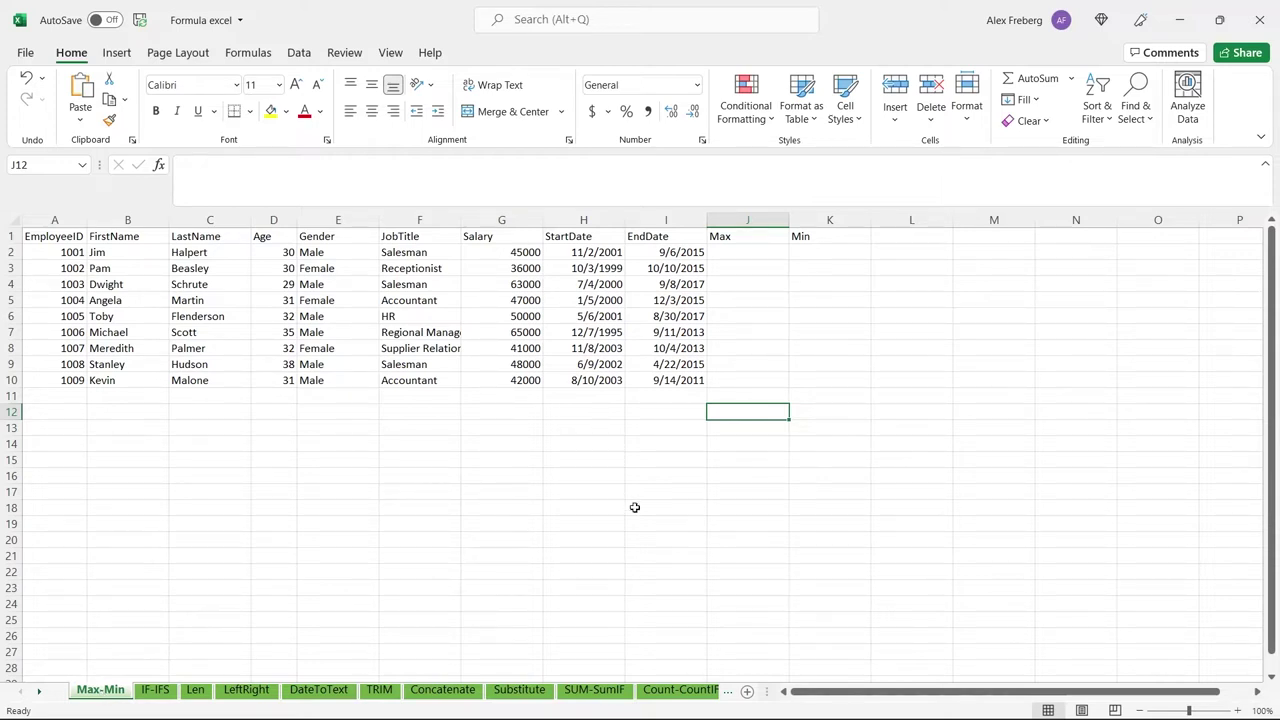
{"action": "left_click", "coordinate": [747, 251]}
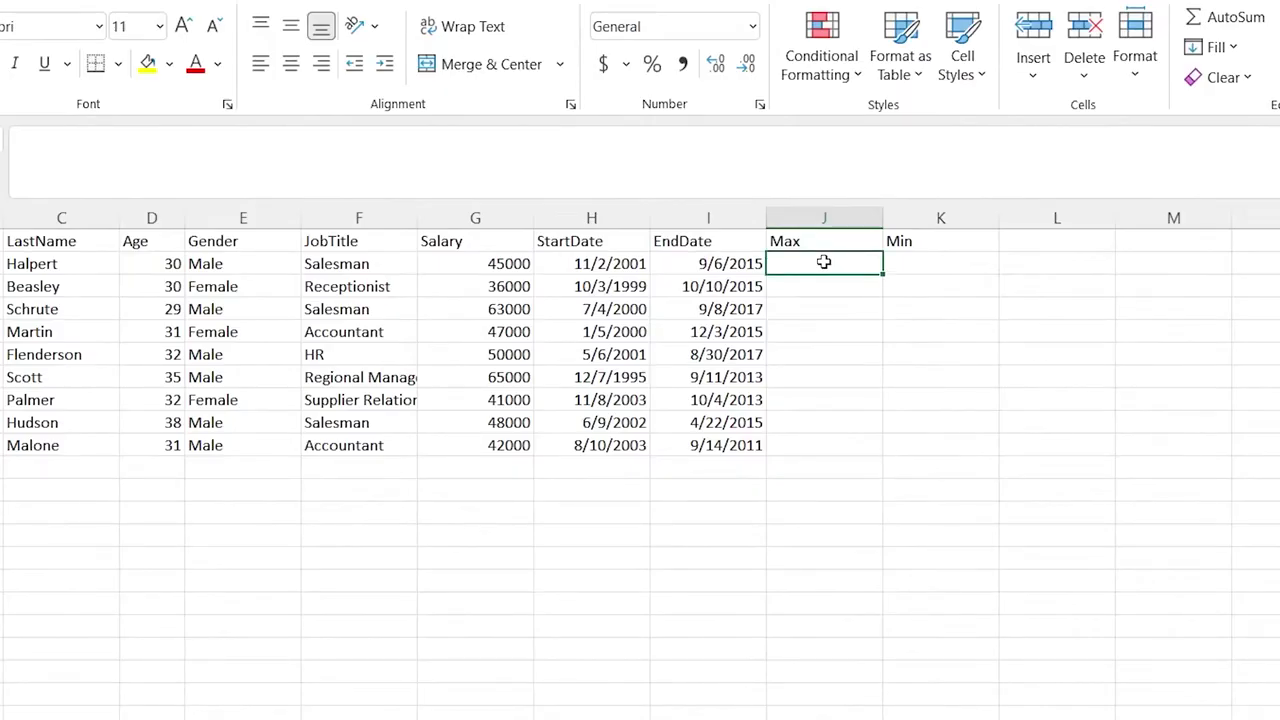
{"action": "type", "text": "="}
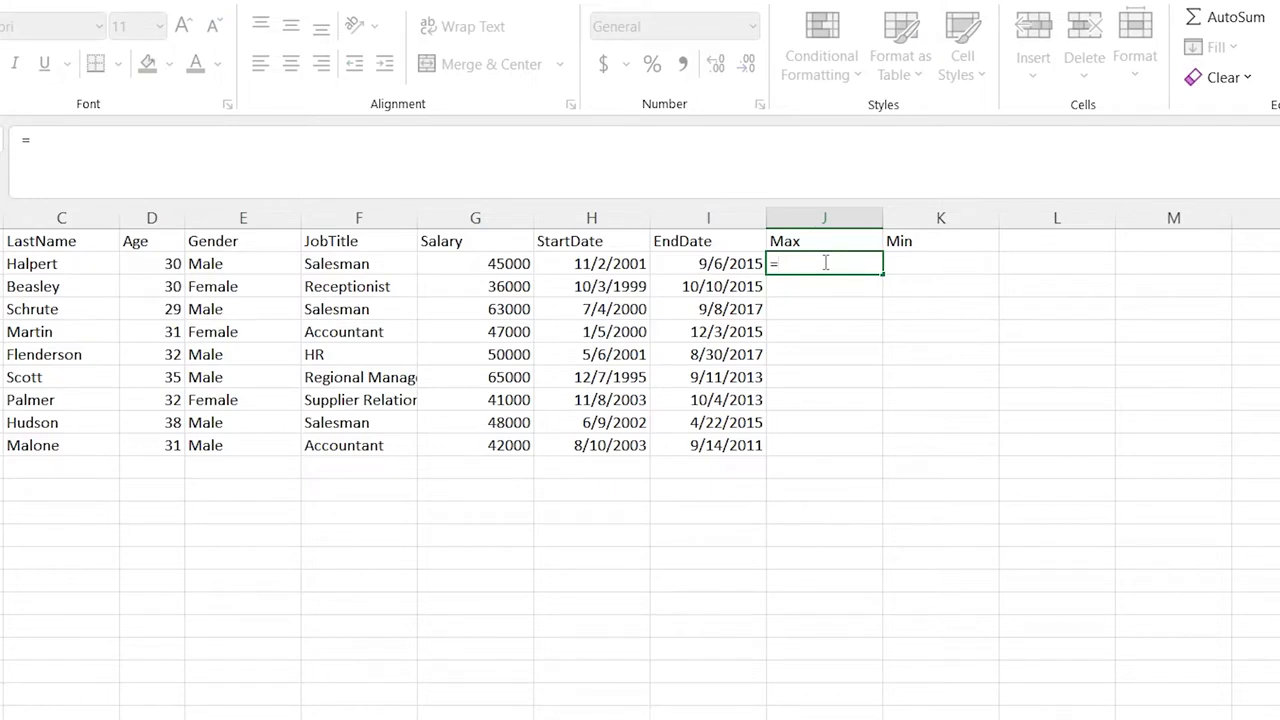
{"action": "type", "text": "Max"}
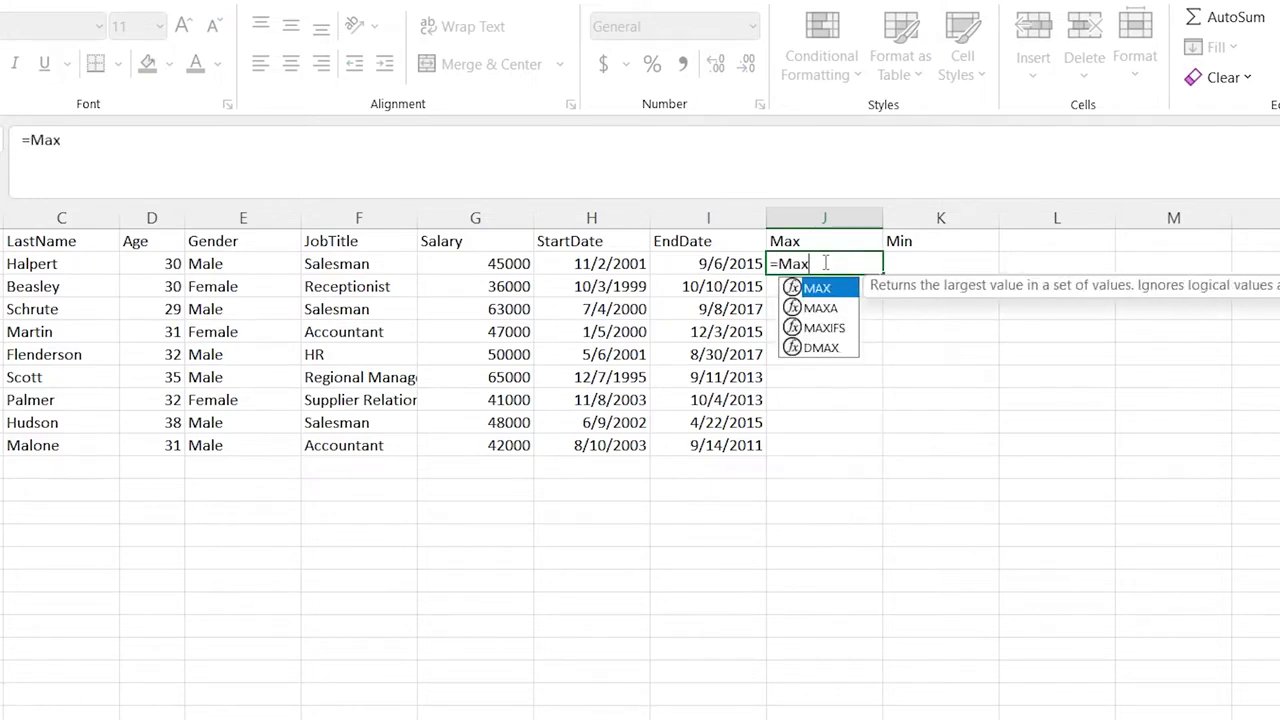
{"action": "key", "text": "Tab"}
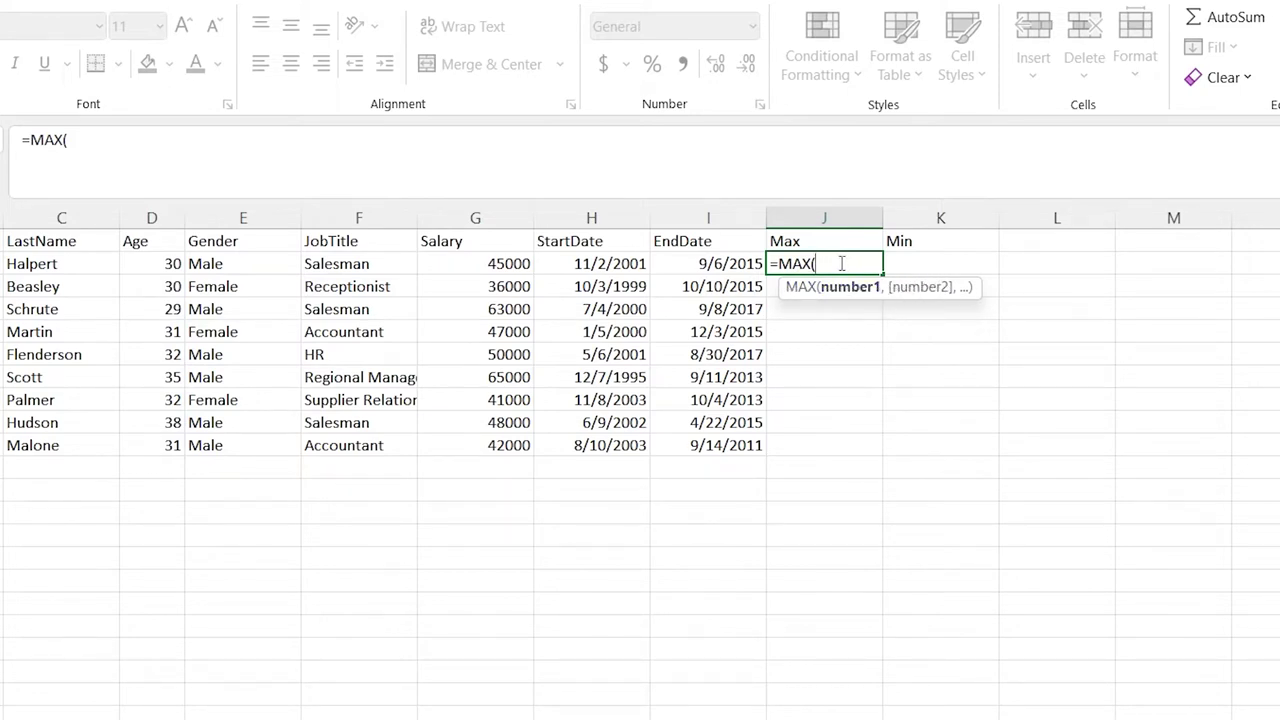
{"action": "left_click_drag", "start_coordinate": [613, 263], "coordinate": [583, 445]}
{"action": "type", "text": ")"}
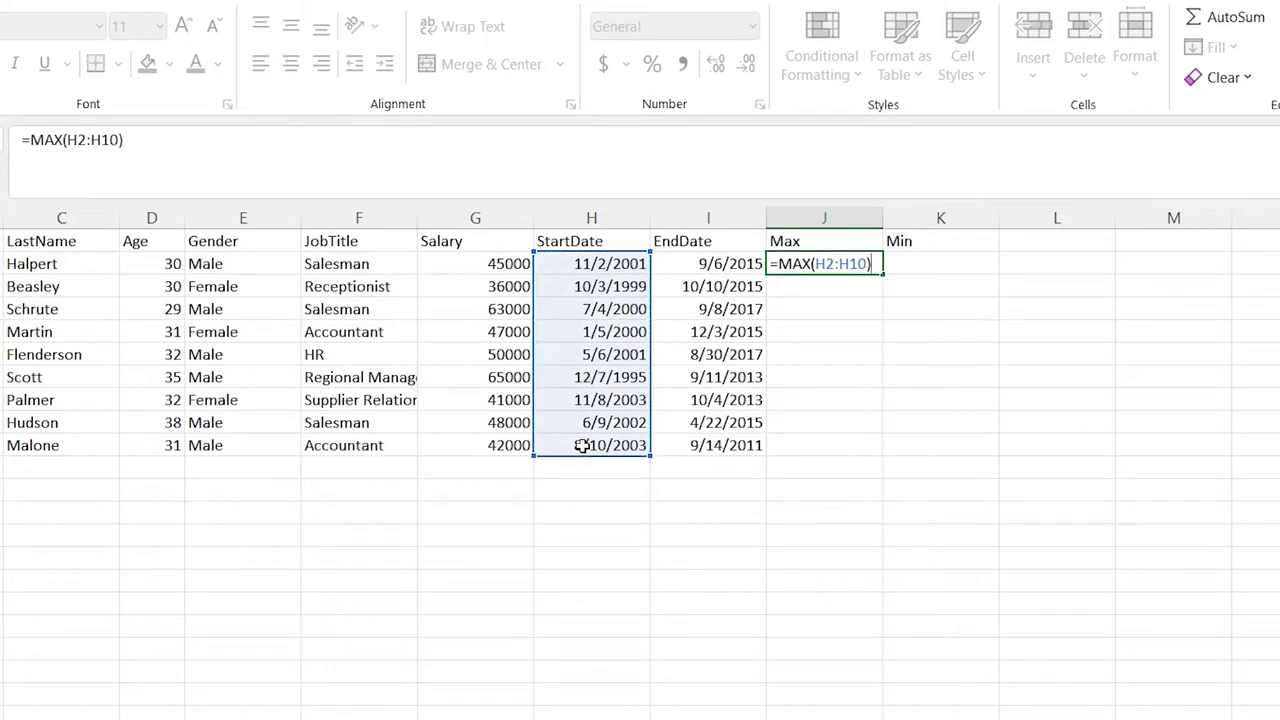
{"action": "key", "text": "Return"}
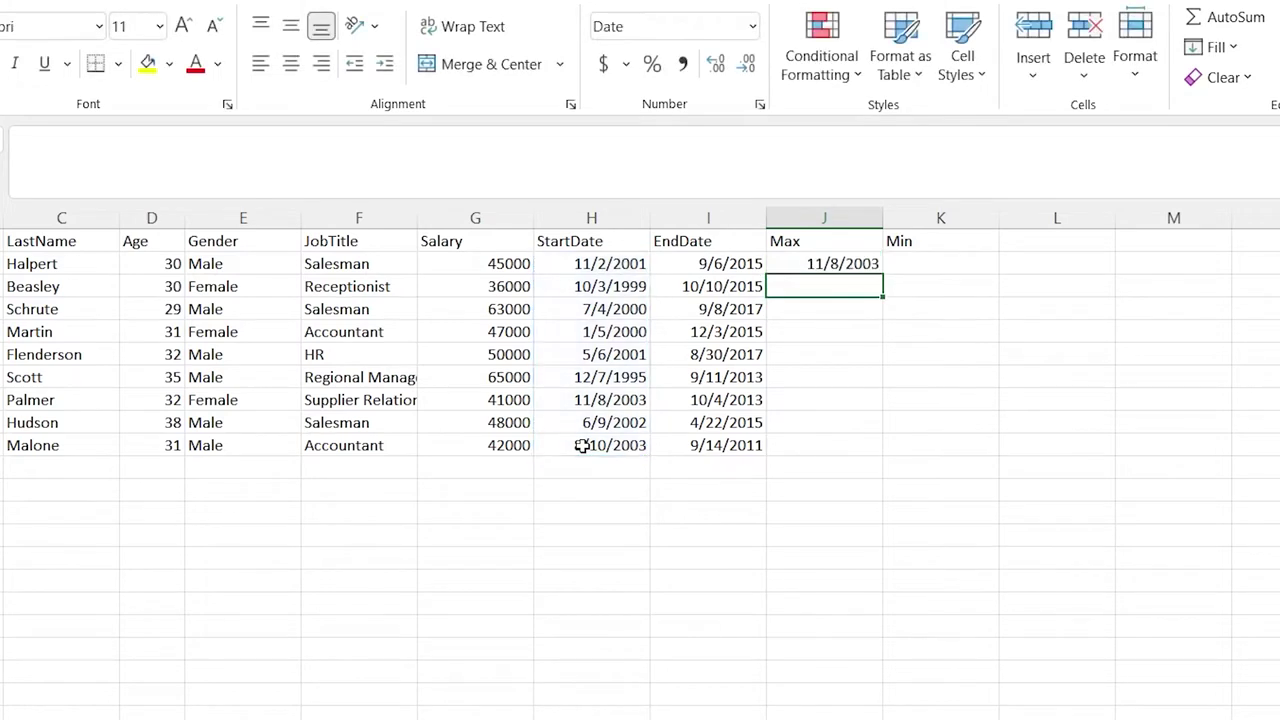
- Compare the Max result in J2 with the dates in the StartDate column
{"action": "left_click", "coordinate": [816, 264]}
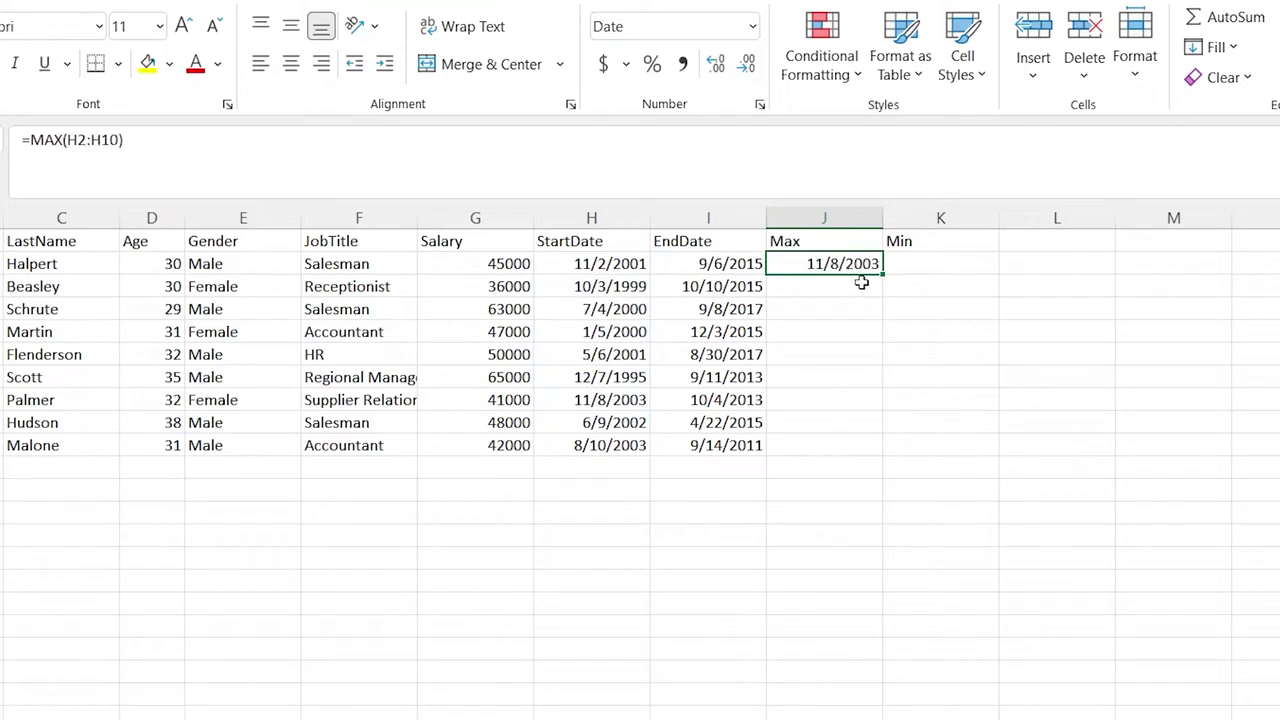
{"action": "left_click", "coordinate": [612, 242]}
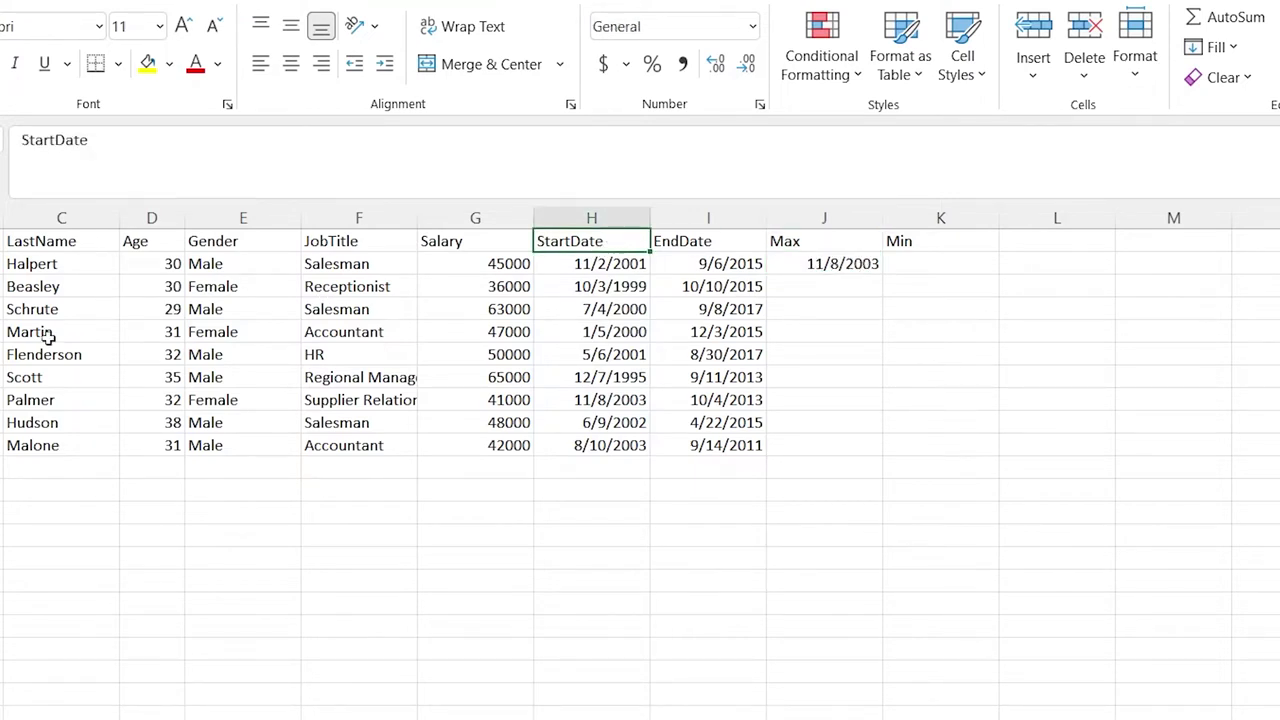
{"action": "left_click_drag", "start_coordinate": [618, 264], "coordinate": [627, 447]}
{"action": "left_click", "coordinate": [626, 447]}
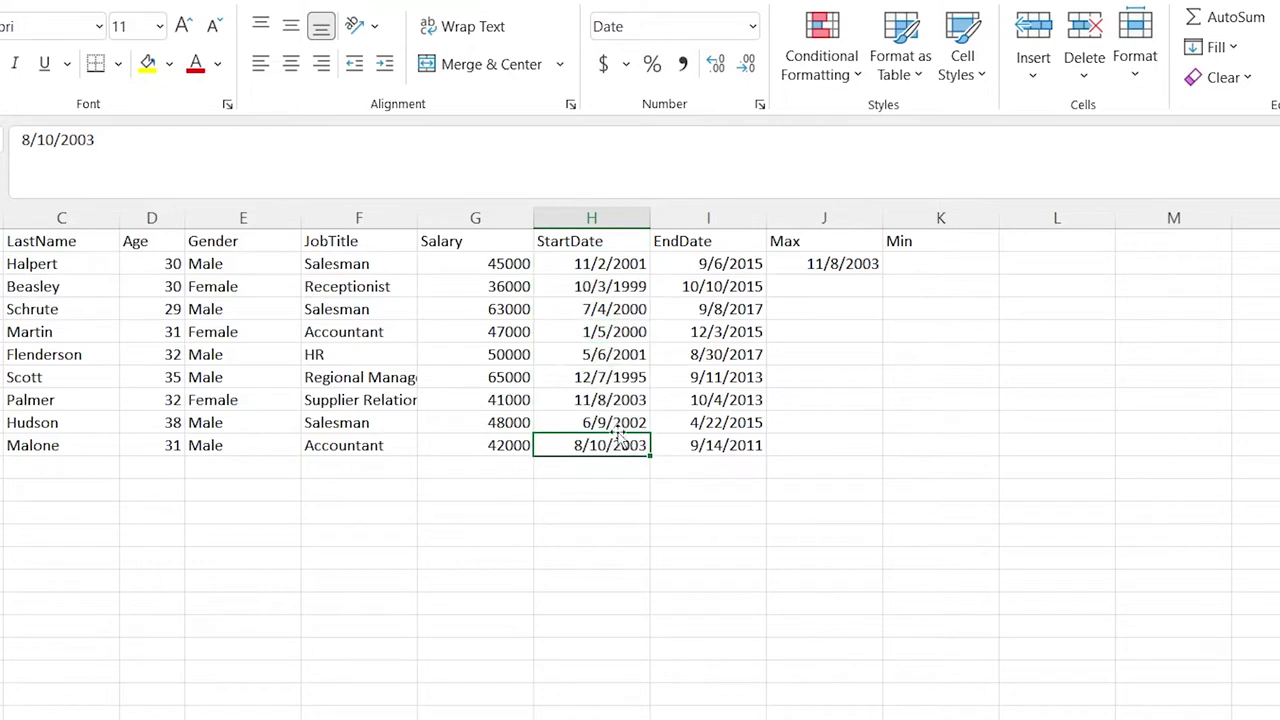
{"action": "left_click", "coordinate": [618, 400]}
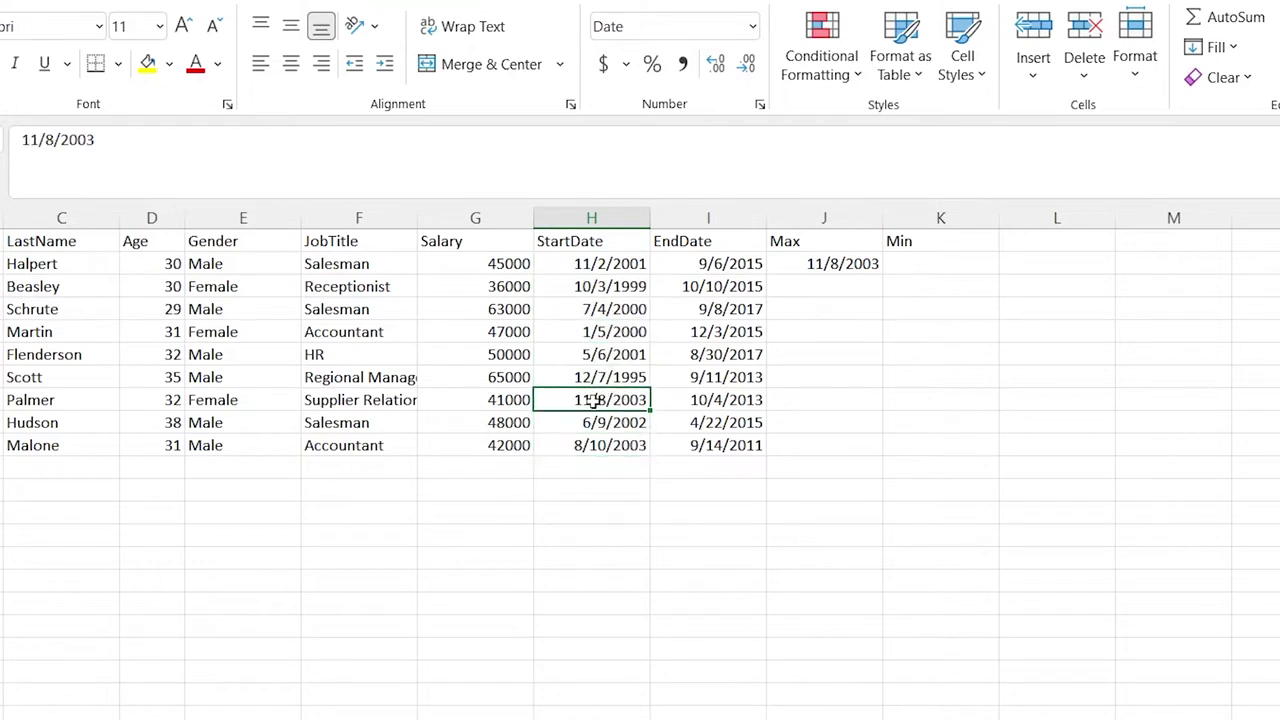
{"action": "left_click", "coordinate": [840, 262]}
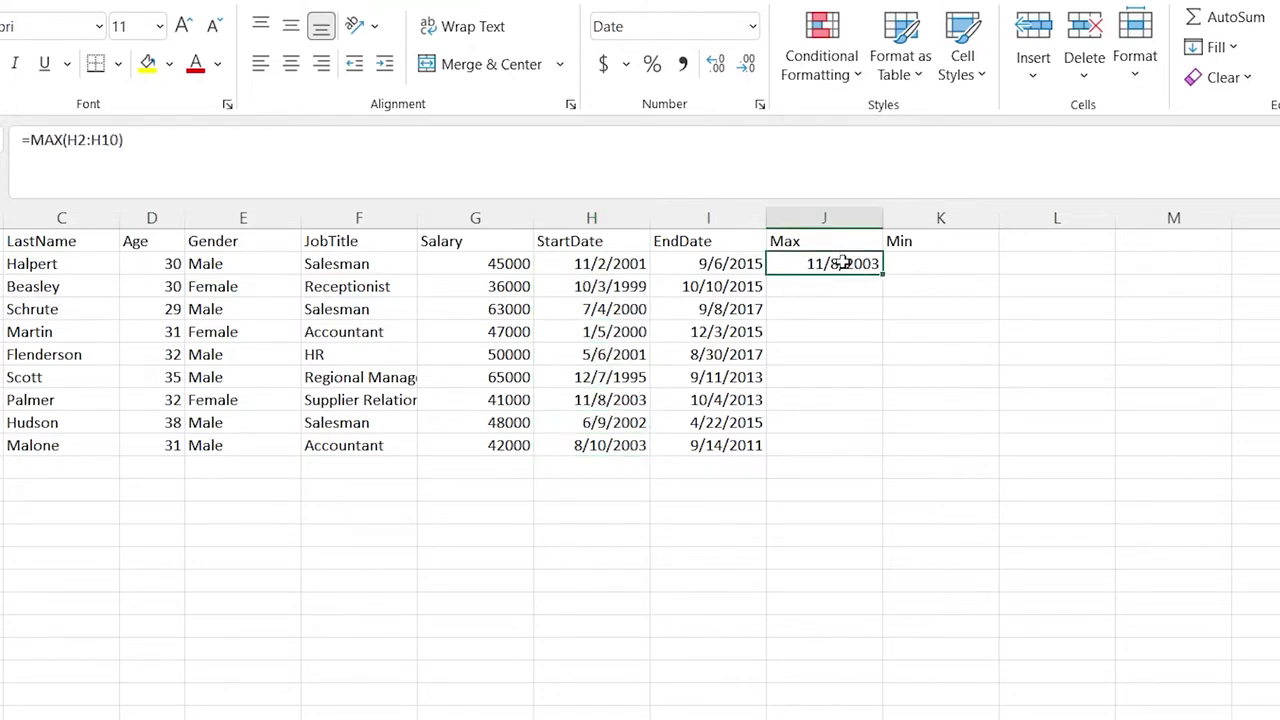
- Enter a MIN formula over H2:H10 in K2 and check it against the matching StartDate and employee row
{"action": "left_click", "coordinate": [945, 265]}
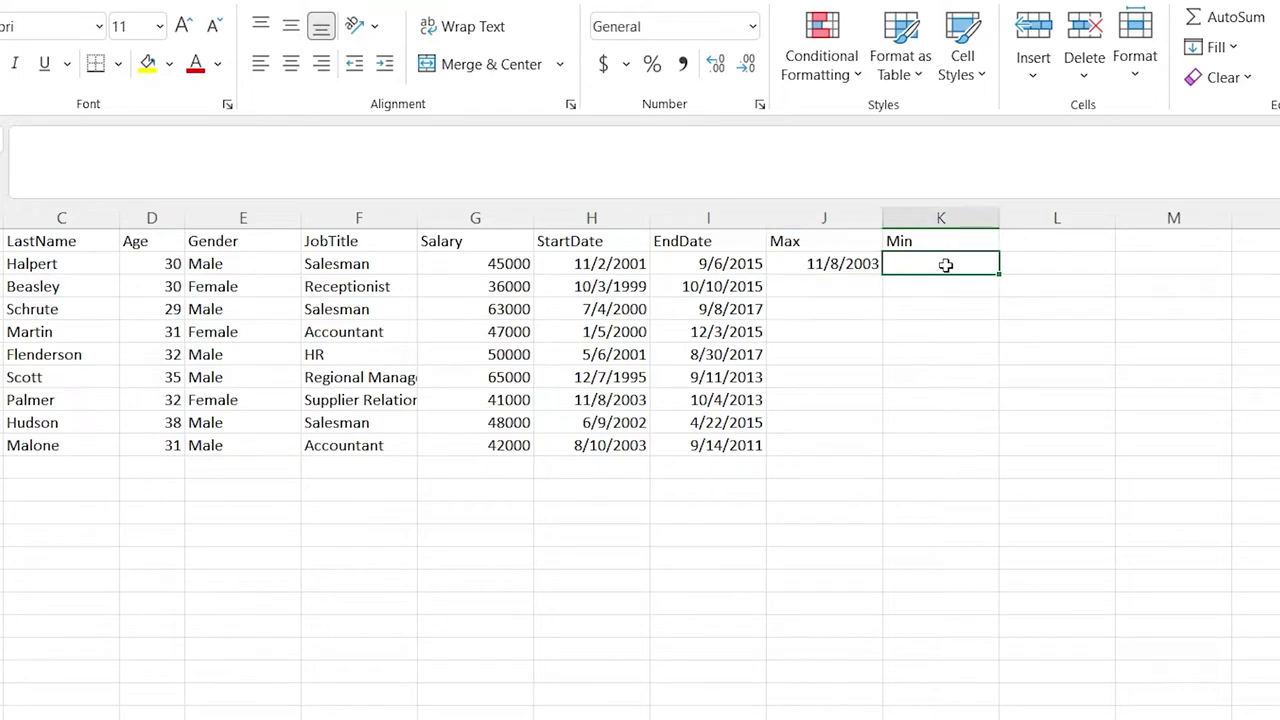
{"action": "type", "text": "=MIN("}
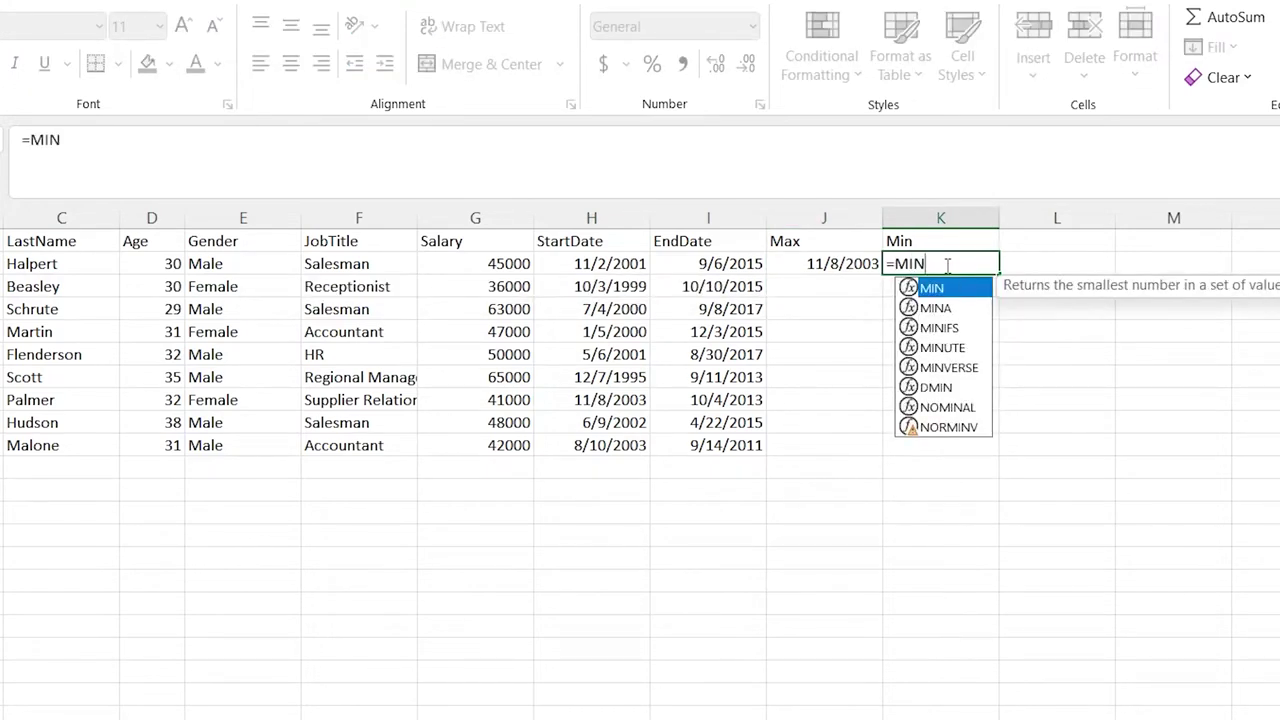
{"action": "left_click", "coordinate": [608, 264]}
{"action": "left_click_drag", "start_coordinate": [590, 444], "coordinate": [590, 444]}
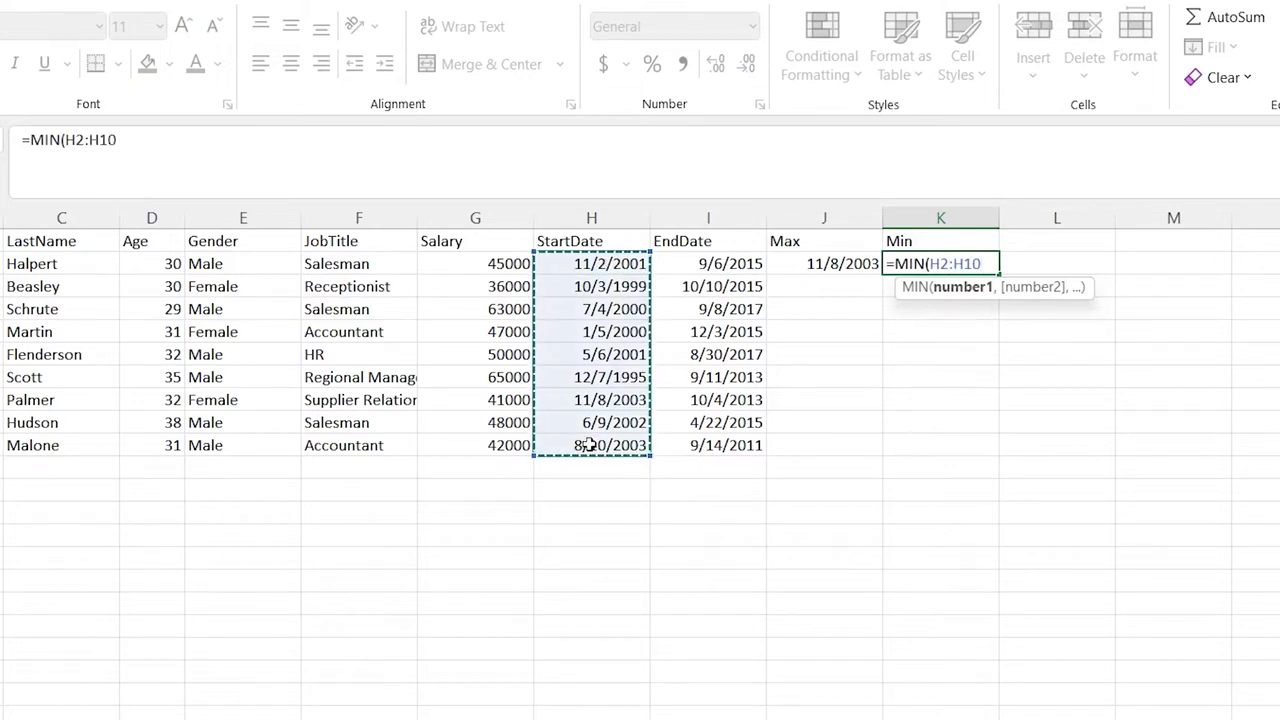
{"action": "key", "text": "Return"}
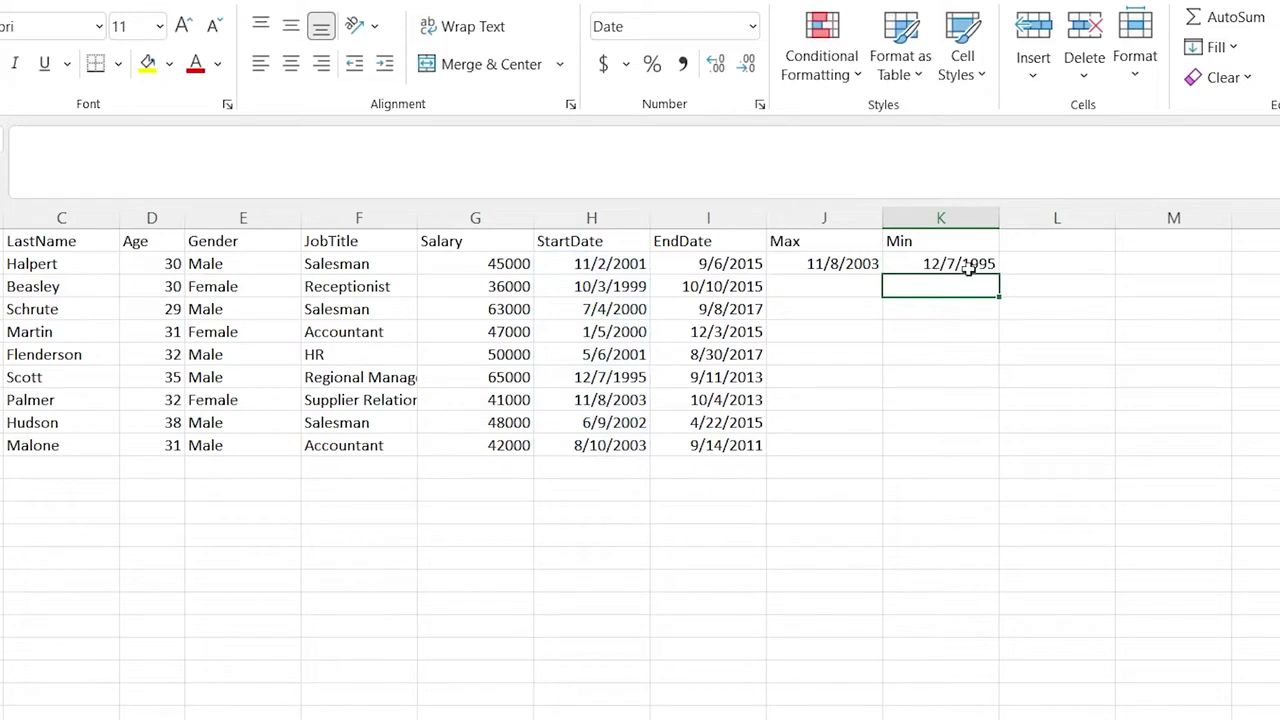
{"action": "left_click", "coordinate": [618, 378]}
{"action": "key", "text": "Home"}
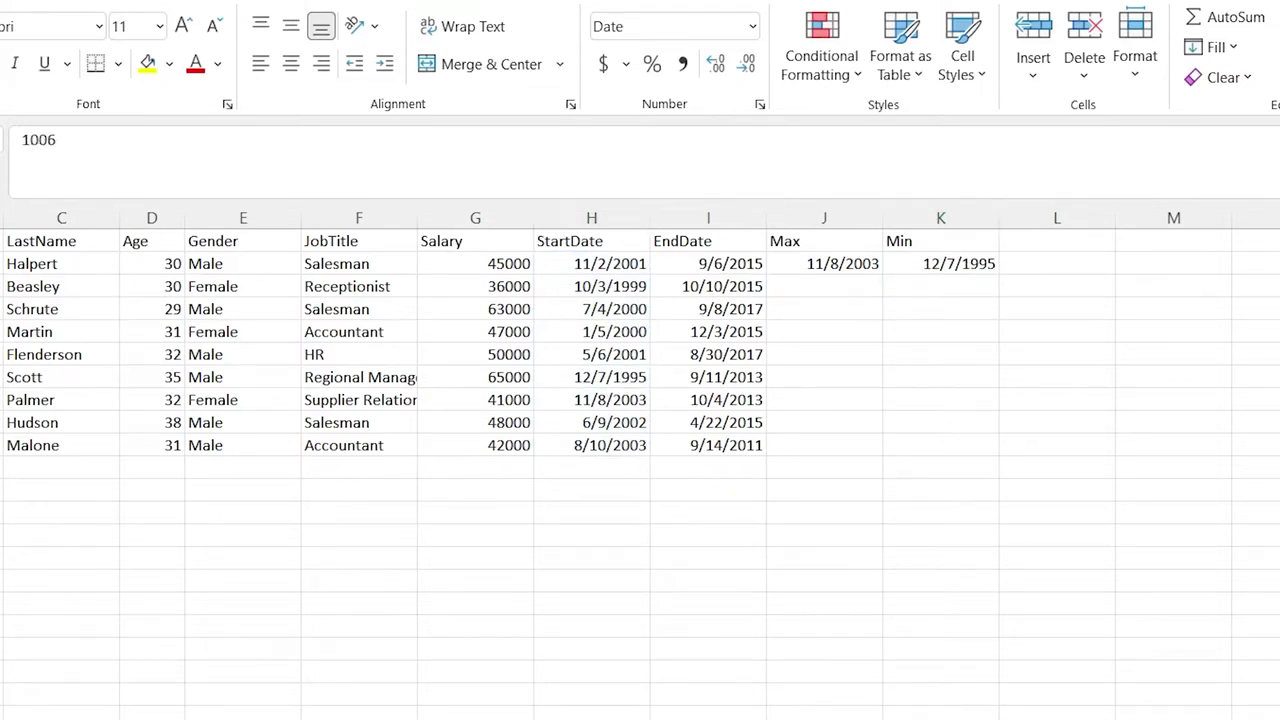
{"action": "left_click", "coordinate": [49, 370], "text": "shift"}
{"action": "left_click", "coordinate": [598, 377]}
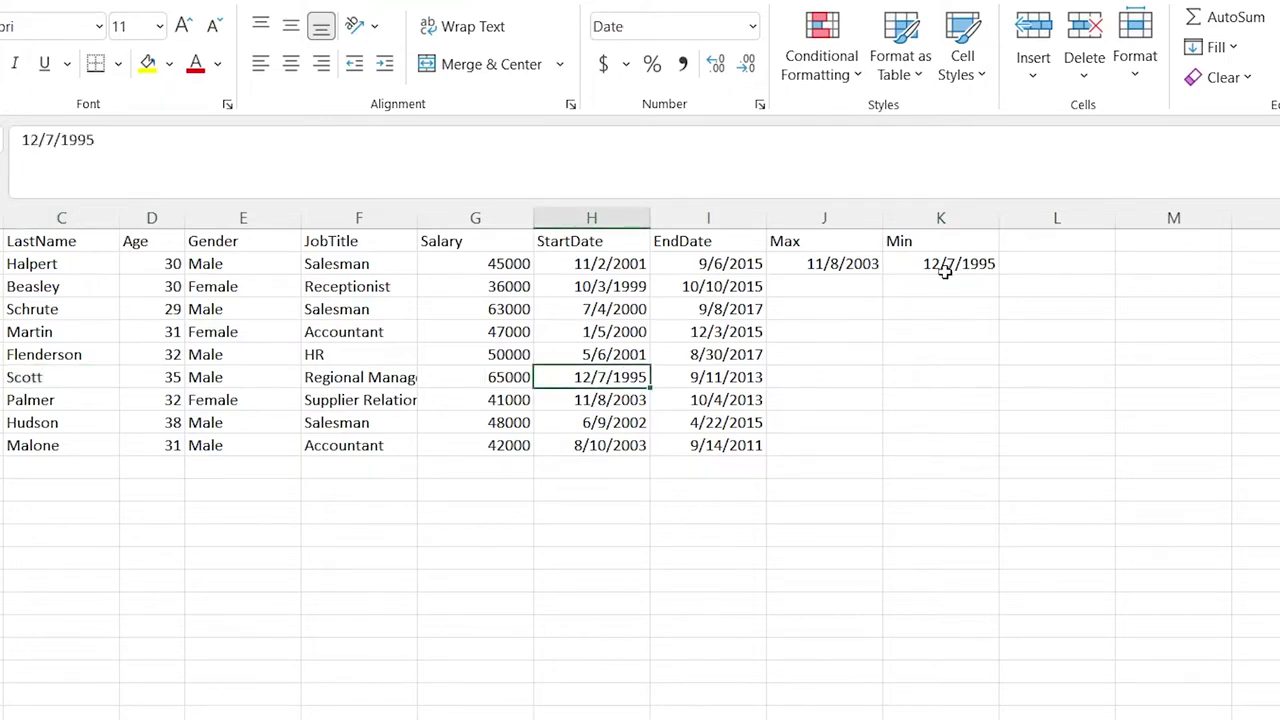
- Enter =MAX(G2:G10) in J3 to get the highest Salary
{"action": "left_click", "coordinate": [834, 286]}
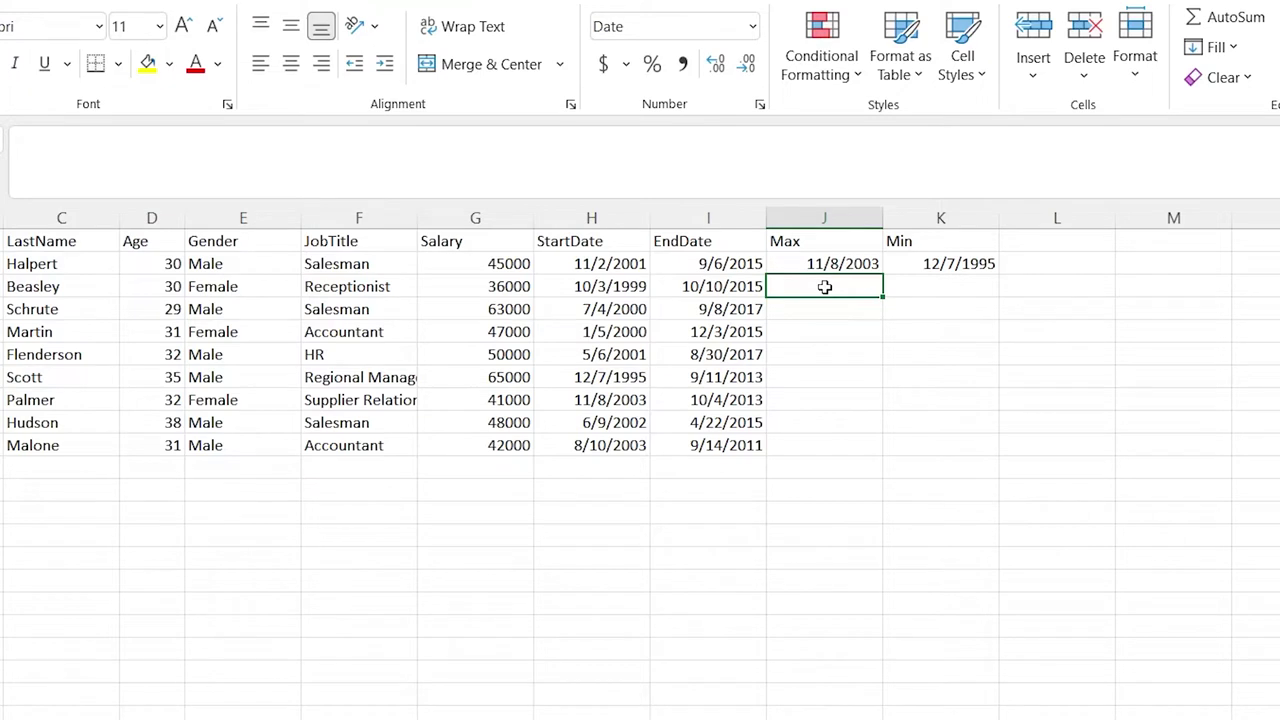
{"action": "type", "text": "=M"}
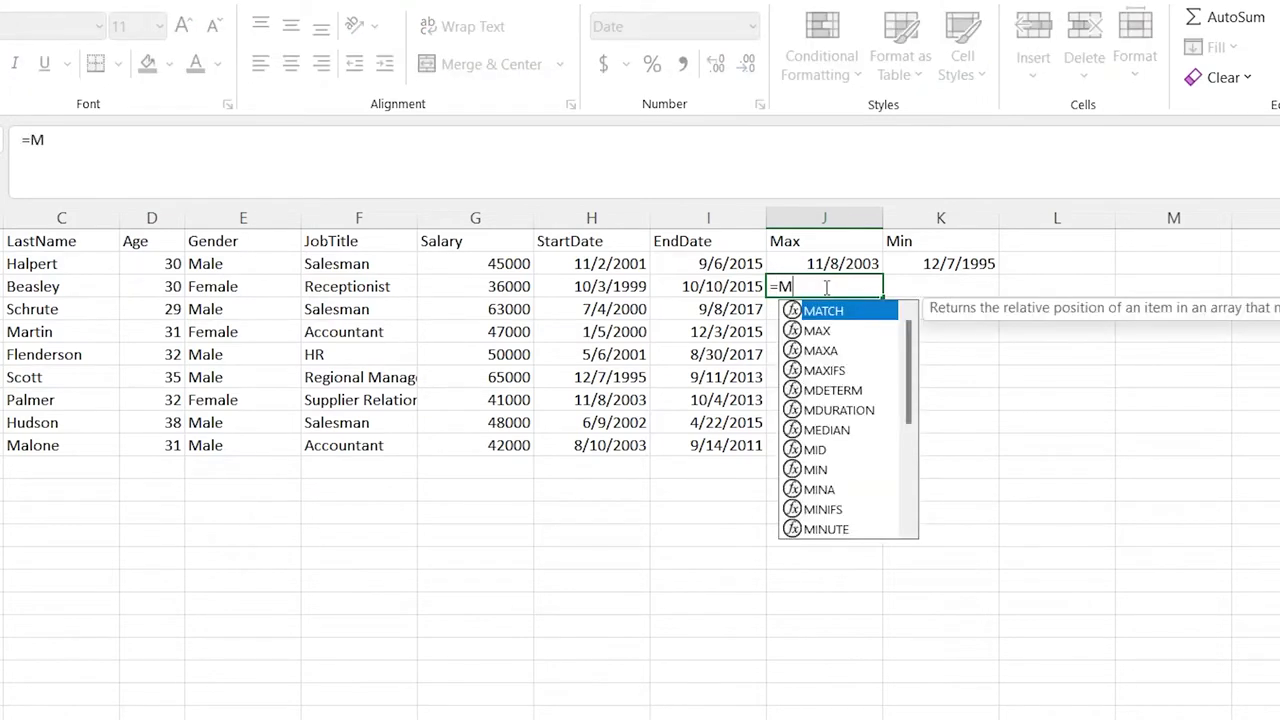
{"action": "type", "text": "AX("}
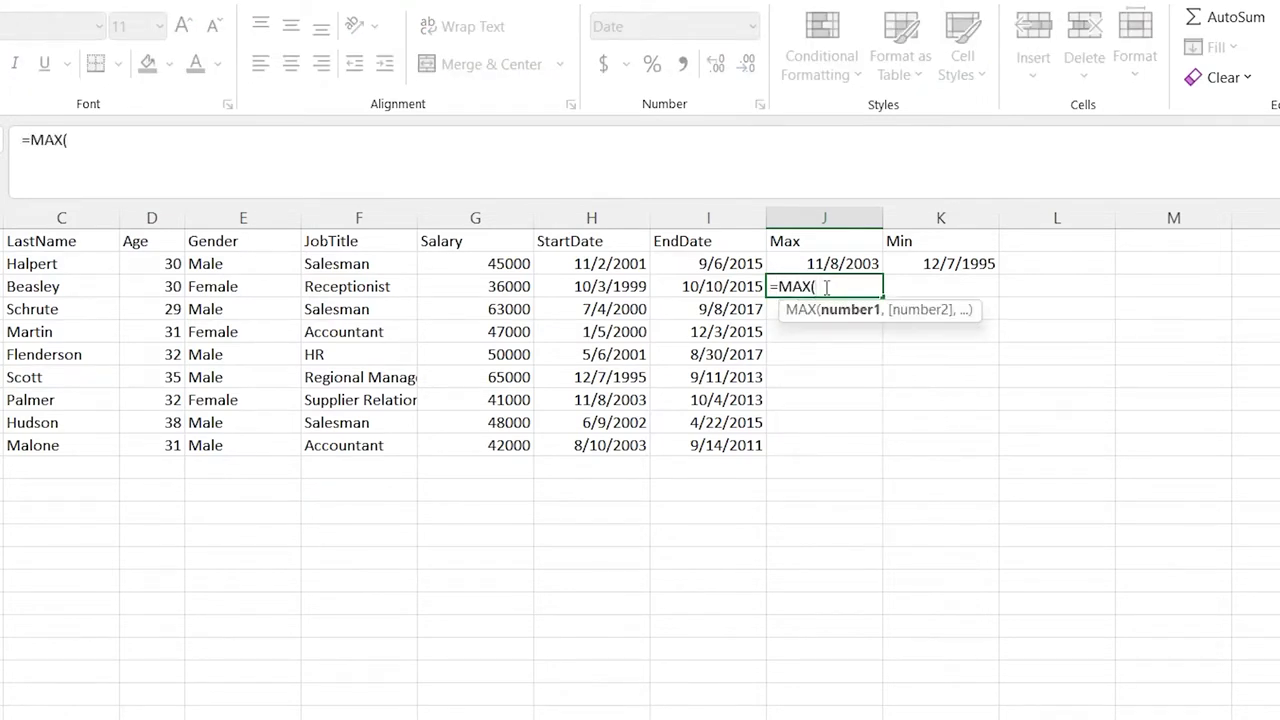
{"action": "left_click_drag", "start_coordinate": [491, 263], "coordinate": [491, 447]}
{"action": "key", "text": "Return"}
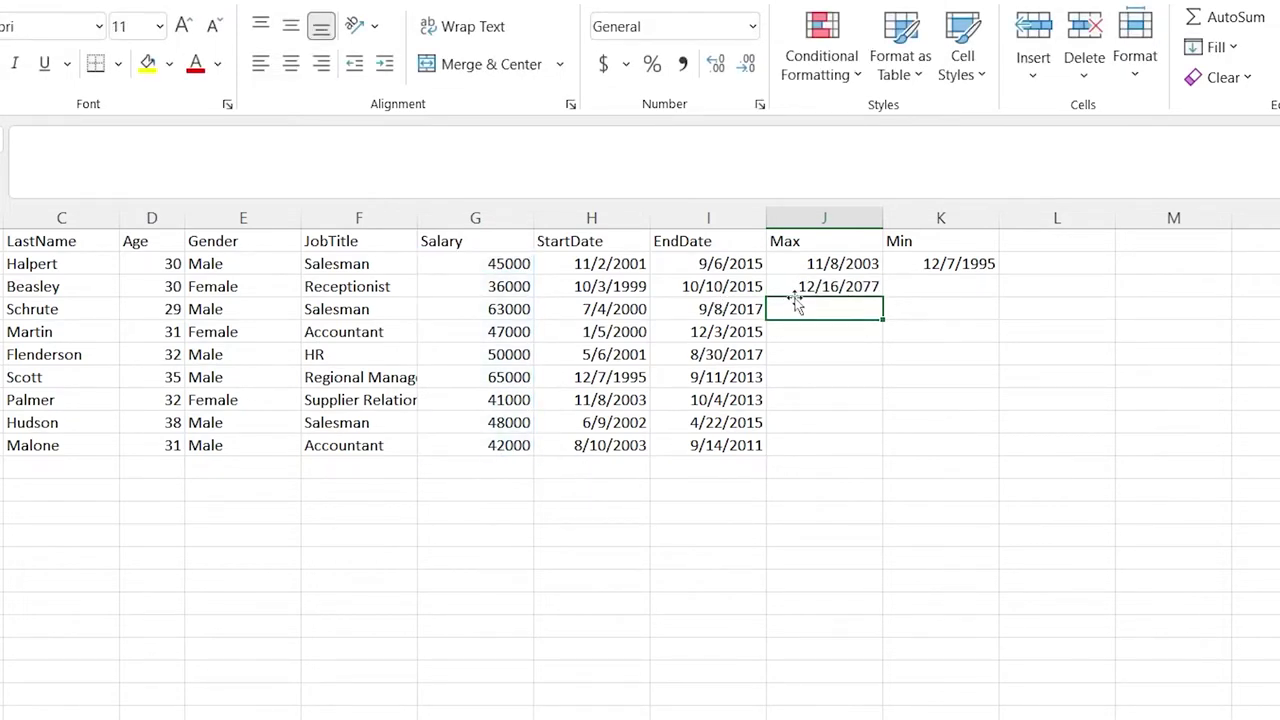
- Change the number format of the salary maximum in J3 to General
{"action": "left_click", "coordinate": [825, 288]}
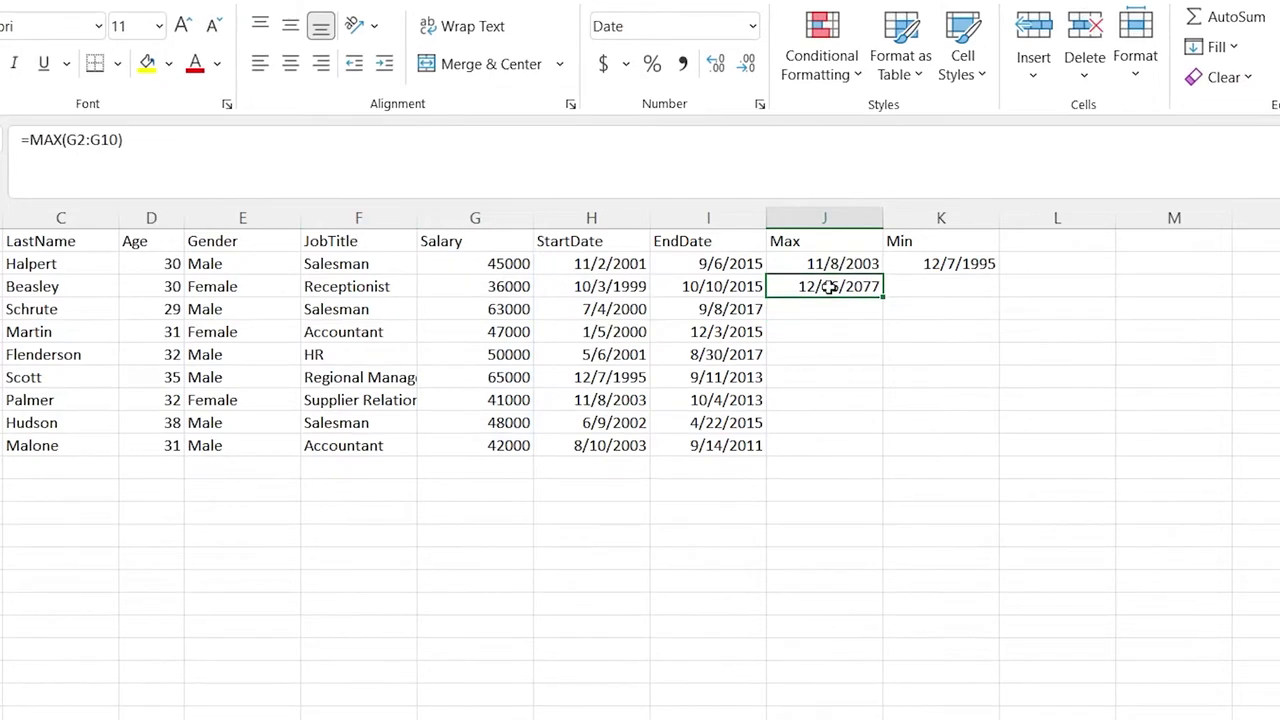
{"action": "left_click", "coordinate": [753, 28]}
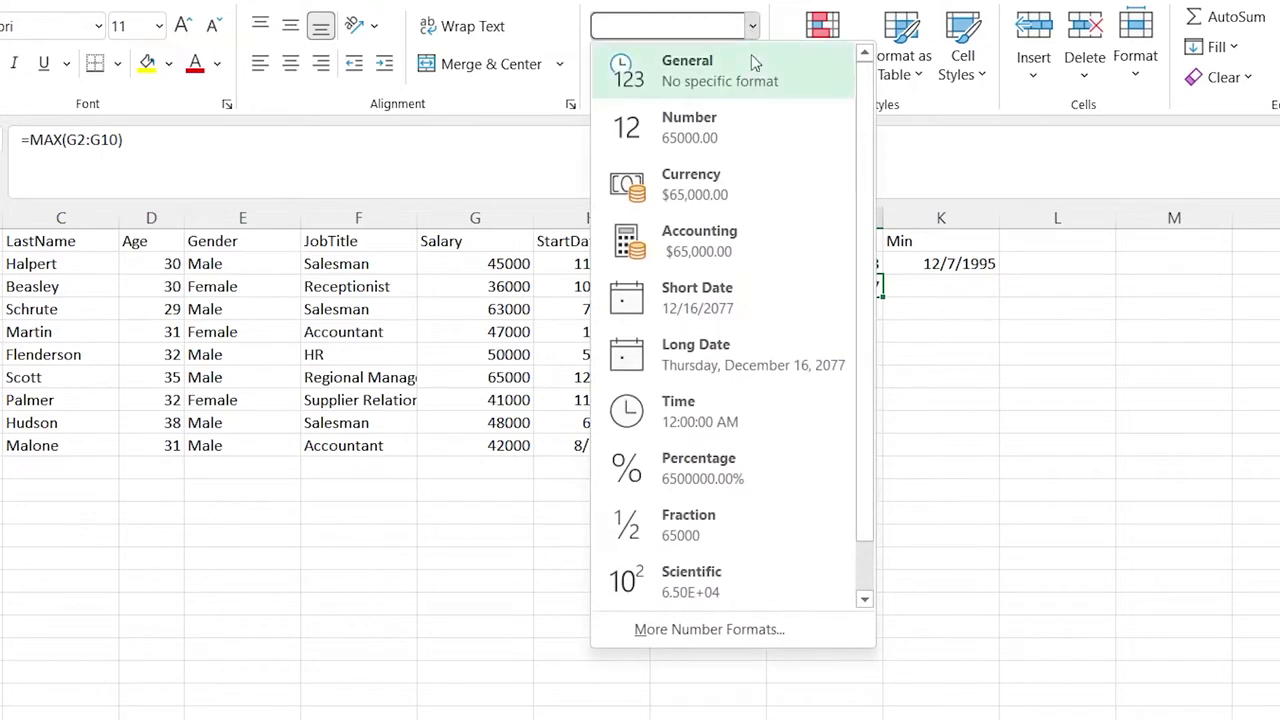
{"action": "left_click", "coordinate": [751, 60]}
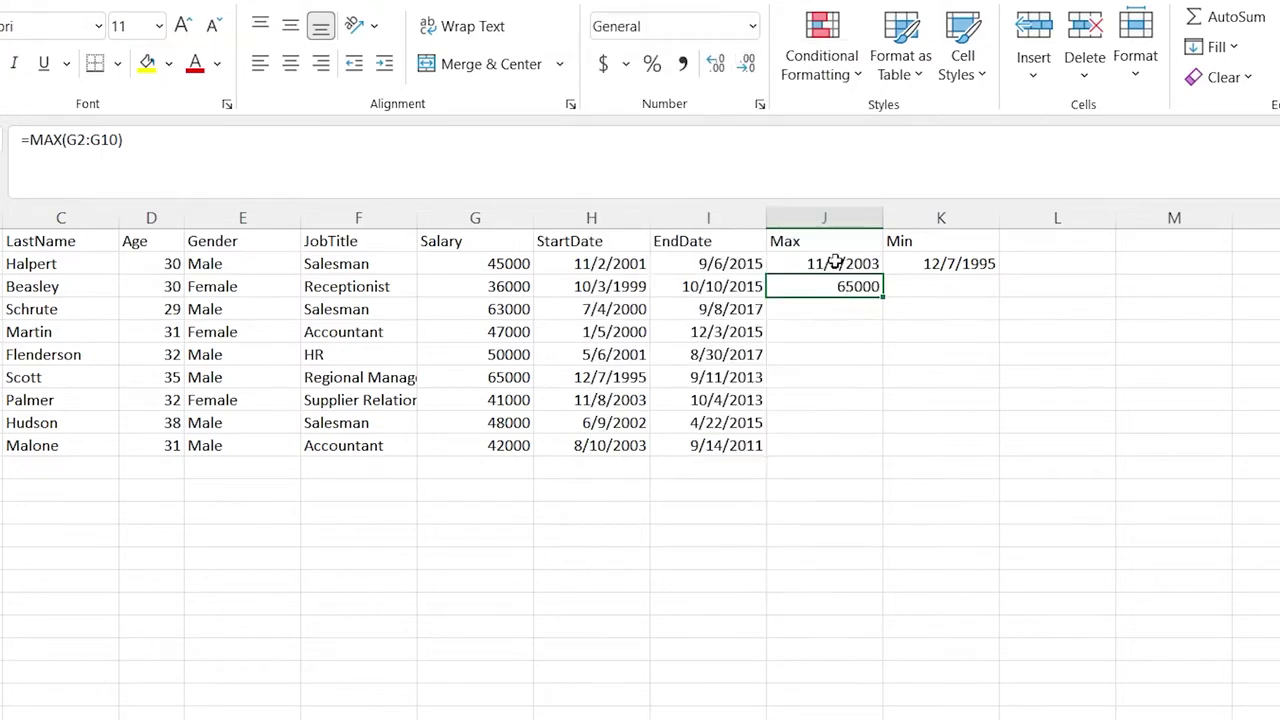
{"action": "left_click", "coordinate": [840, 327]}
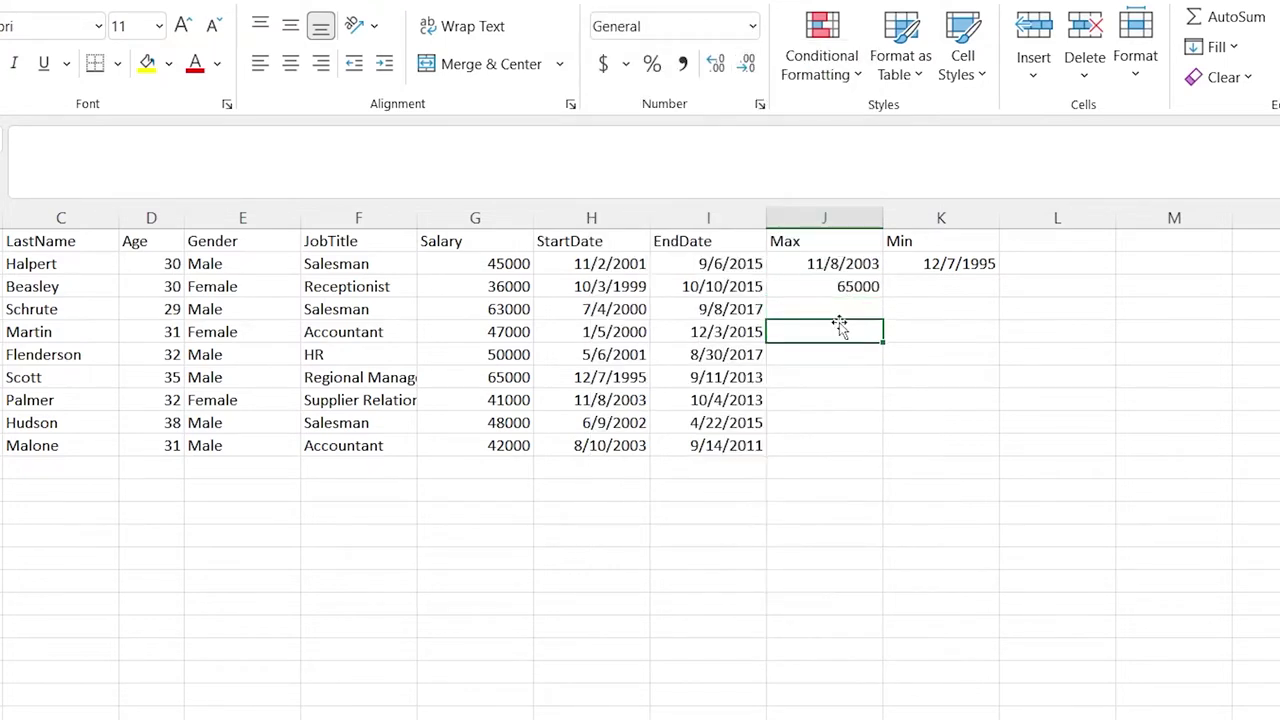
- Set K3 to the General number format and enter a MIN formula over the Salary range G2:G10
{"action": "left_click", "coordinate": [906, 285]}
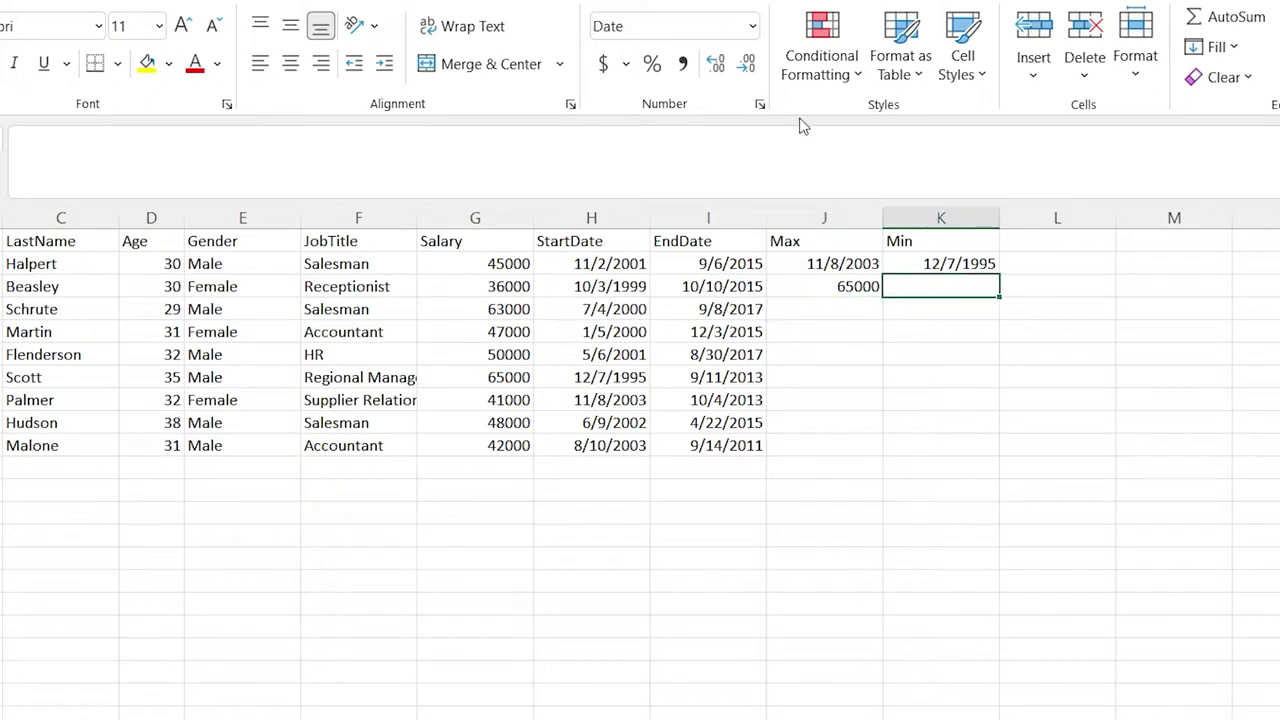
{"action": "left_click", "coordinate": [753, 28]}
{"action": "left_click", "coordinate": [737, 66]}
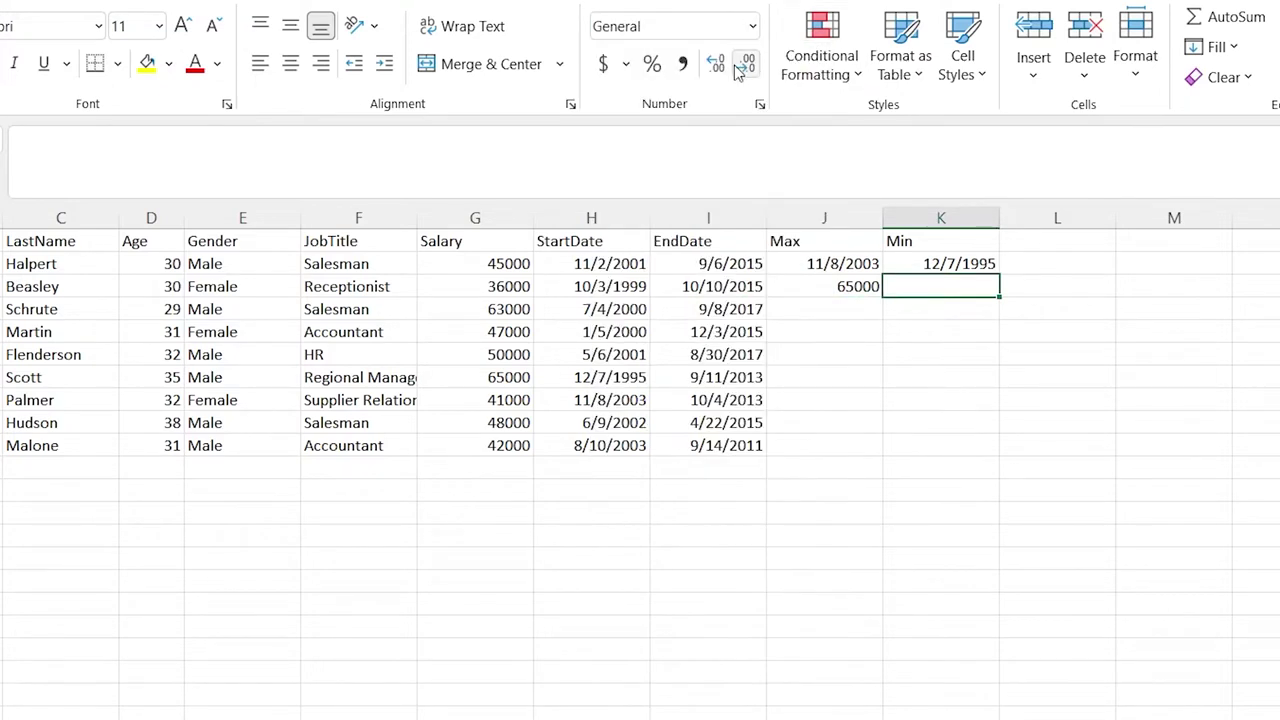
{"action": "type", "text": "=MIN("}
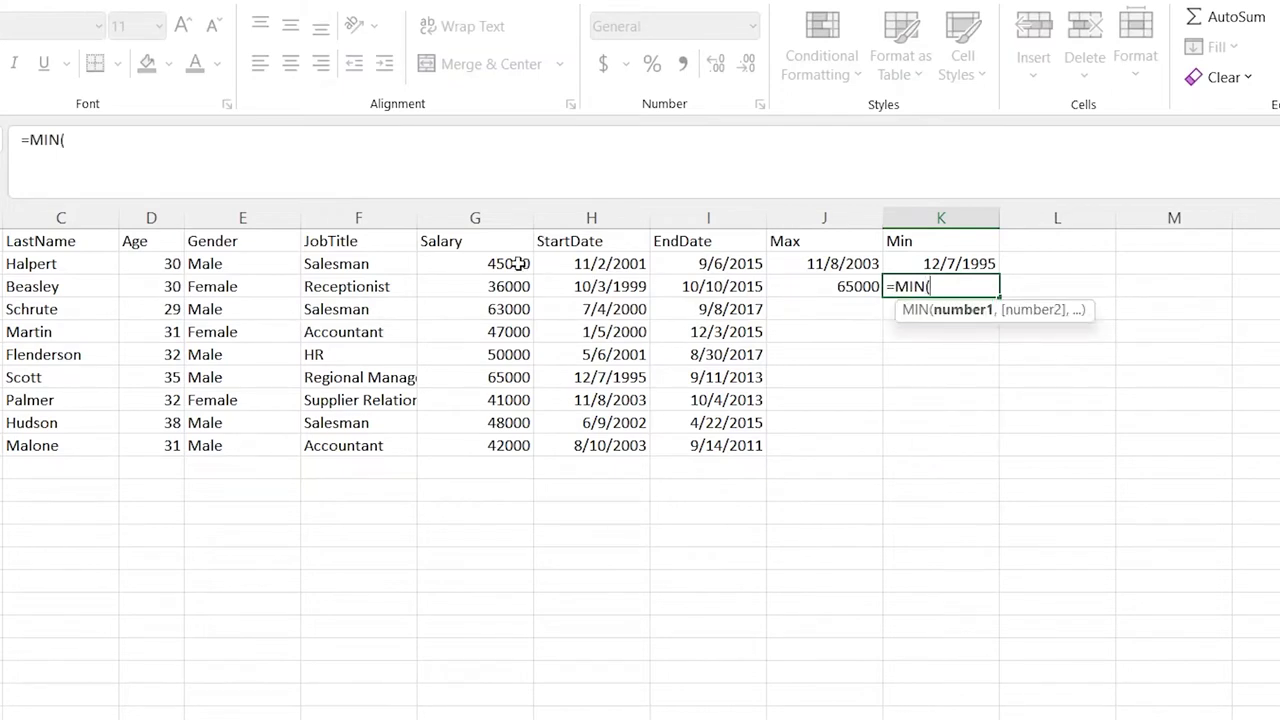
{"action": "left_click", "coordinate": [512, 264]}
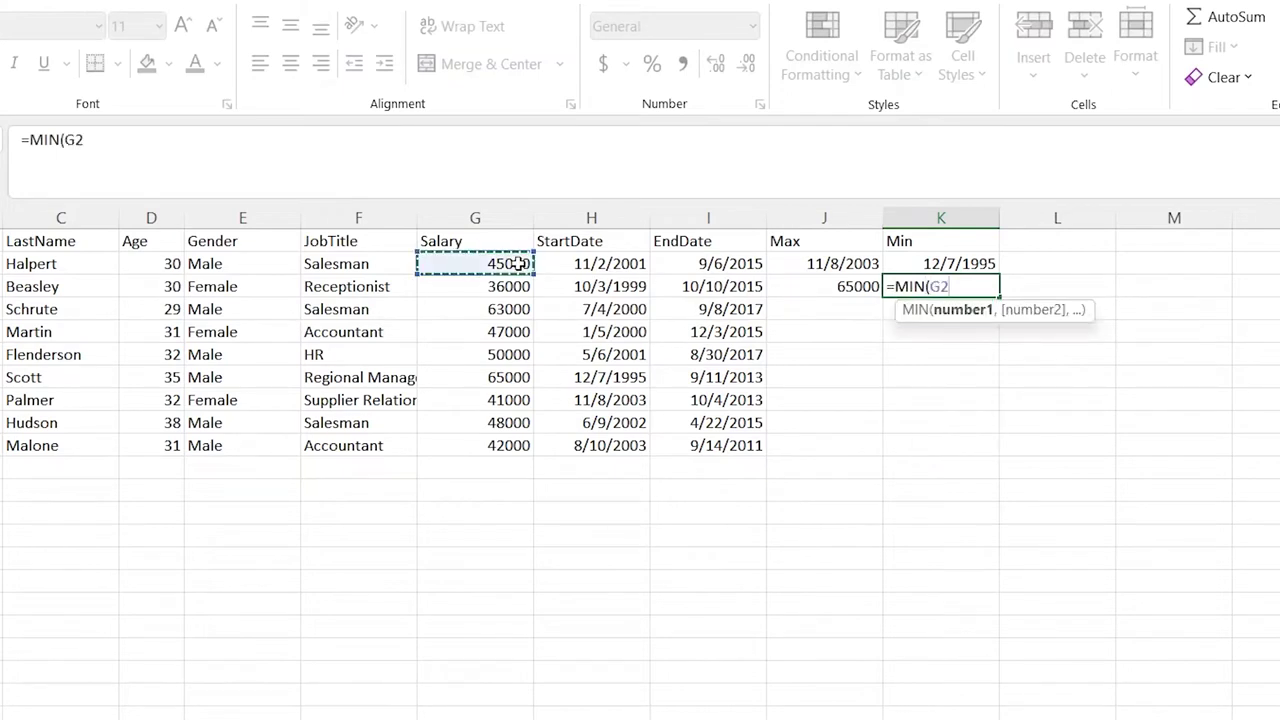
{"action": "left_click_drag", "start_coordinate": [493, 445], "coordinate": [493, 445]}
{"action": "key", "text": "Return"}
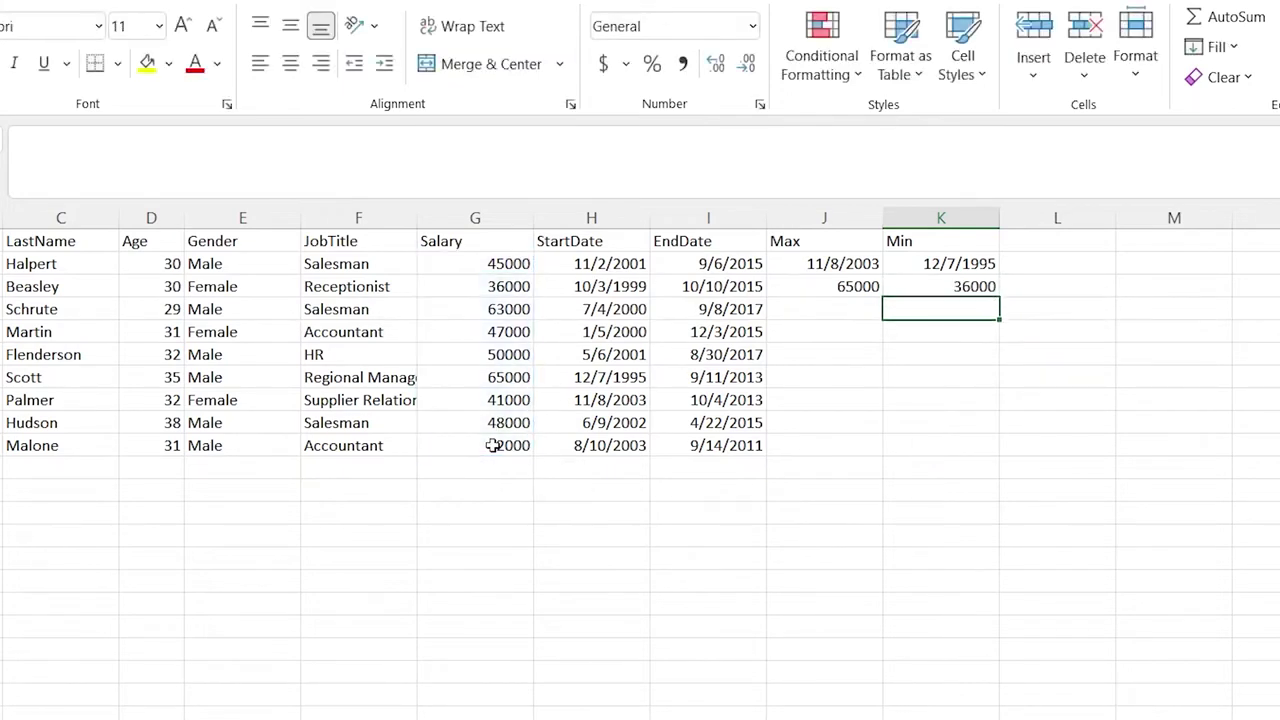
- Compare the salary minimum and maximum in row 3 with the matching employee rows in the table
{"action": "left_click", "coordinate": [500, 286]}
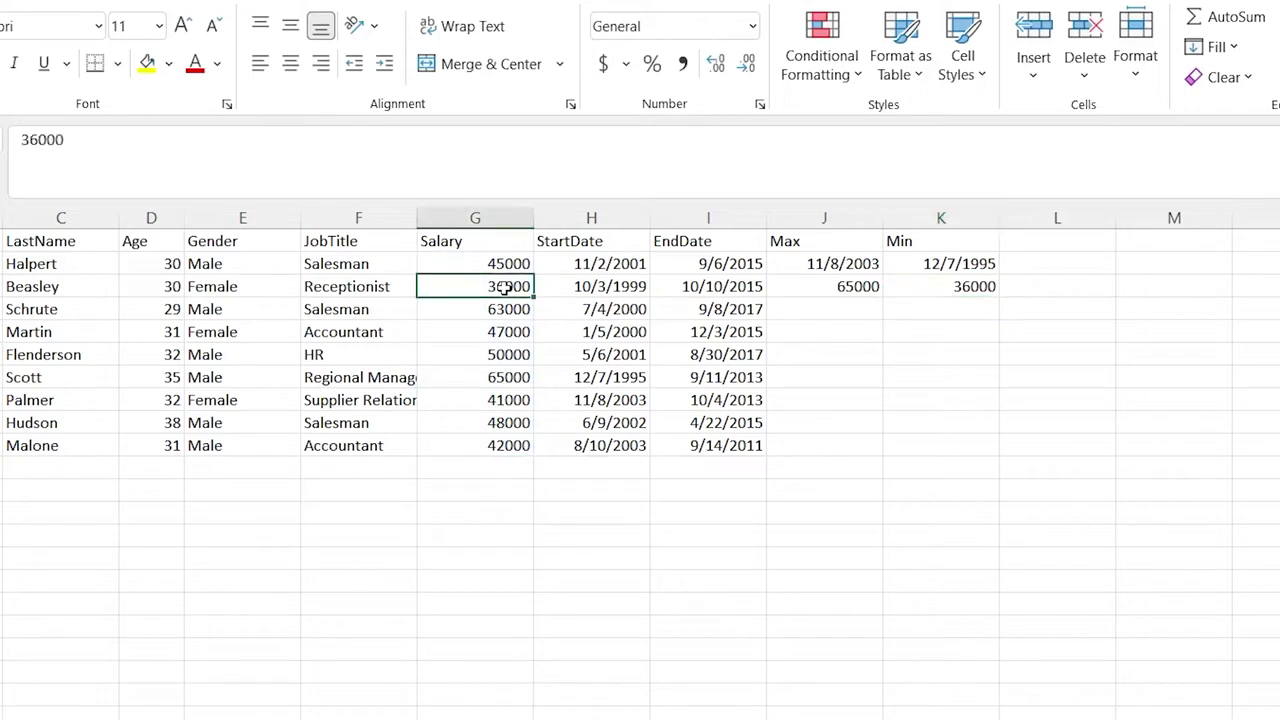
{"action": "left_click", "coordinate": [40, 286]}
{"action": "left_click_drag", "start_coordinate": [40, 286], "coordinate": [510, 290]}
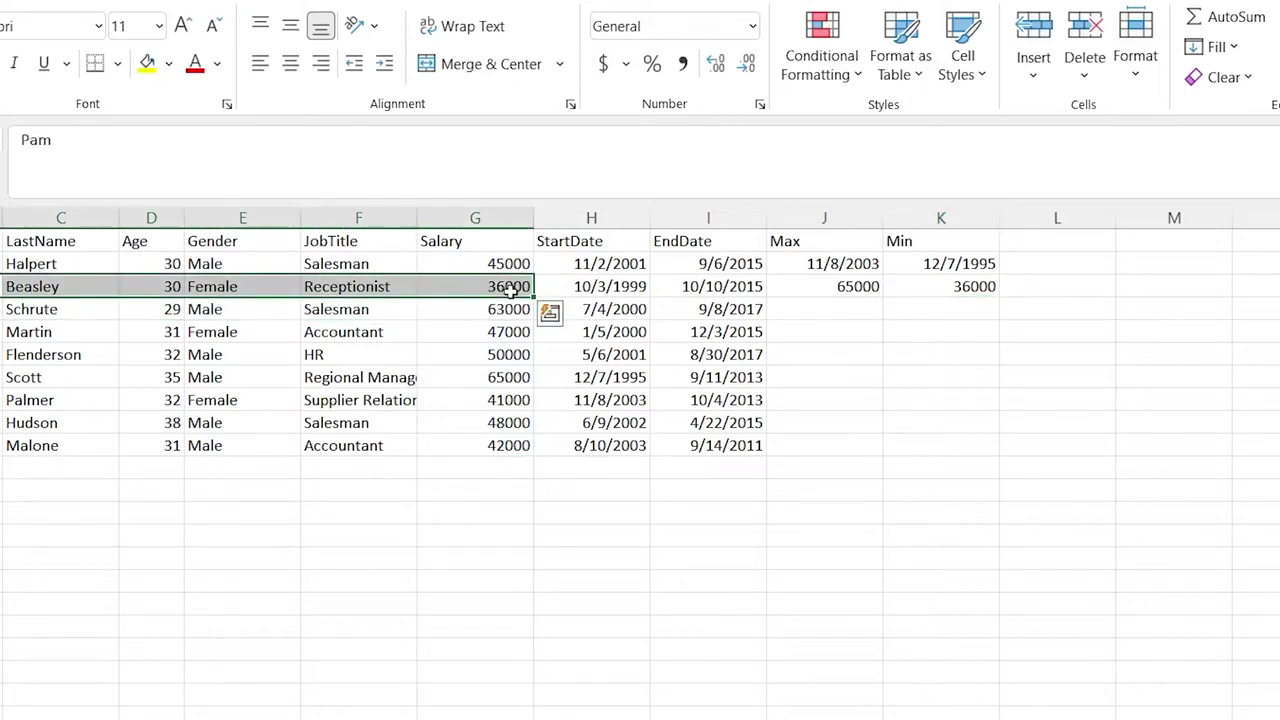
{"action": "left_click_drag", "start_coordinate": [495, 377], "coordinate": [20, 380]}
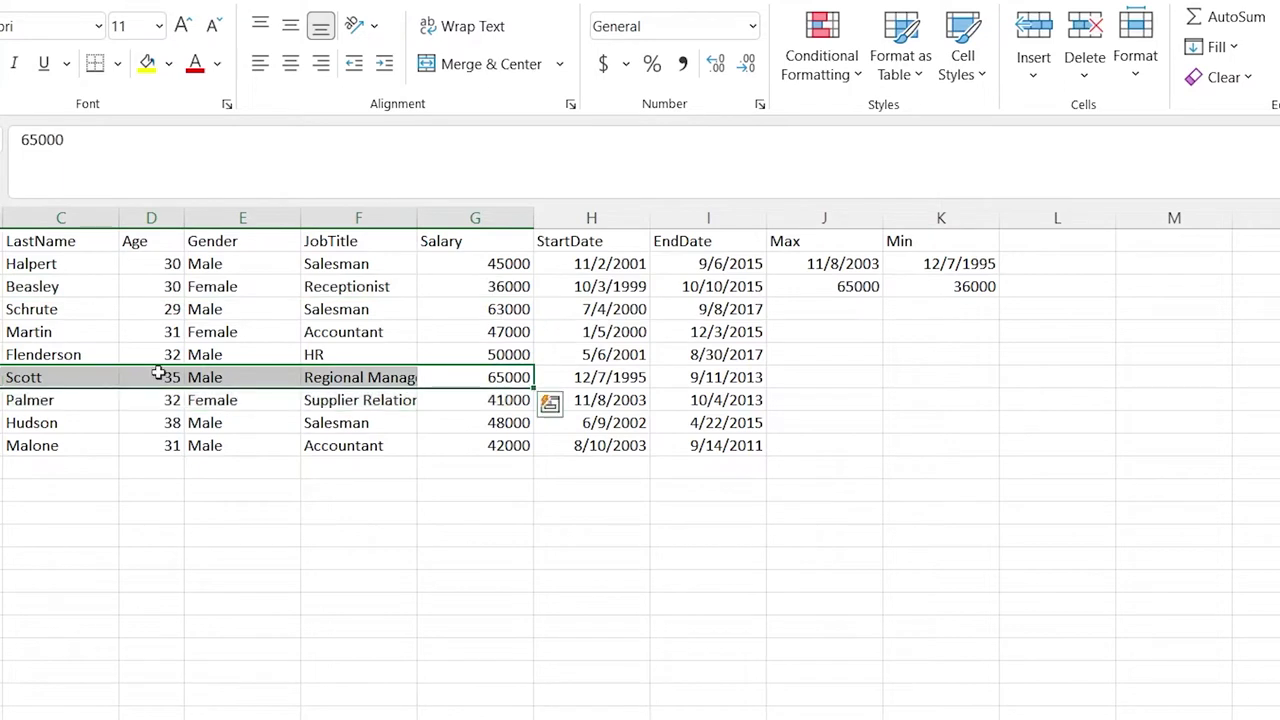
{"action": "left_click", "coordinate": [878, 355]}
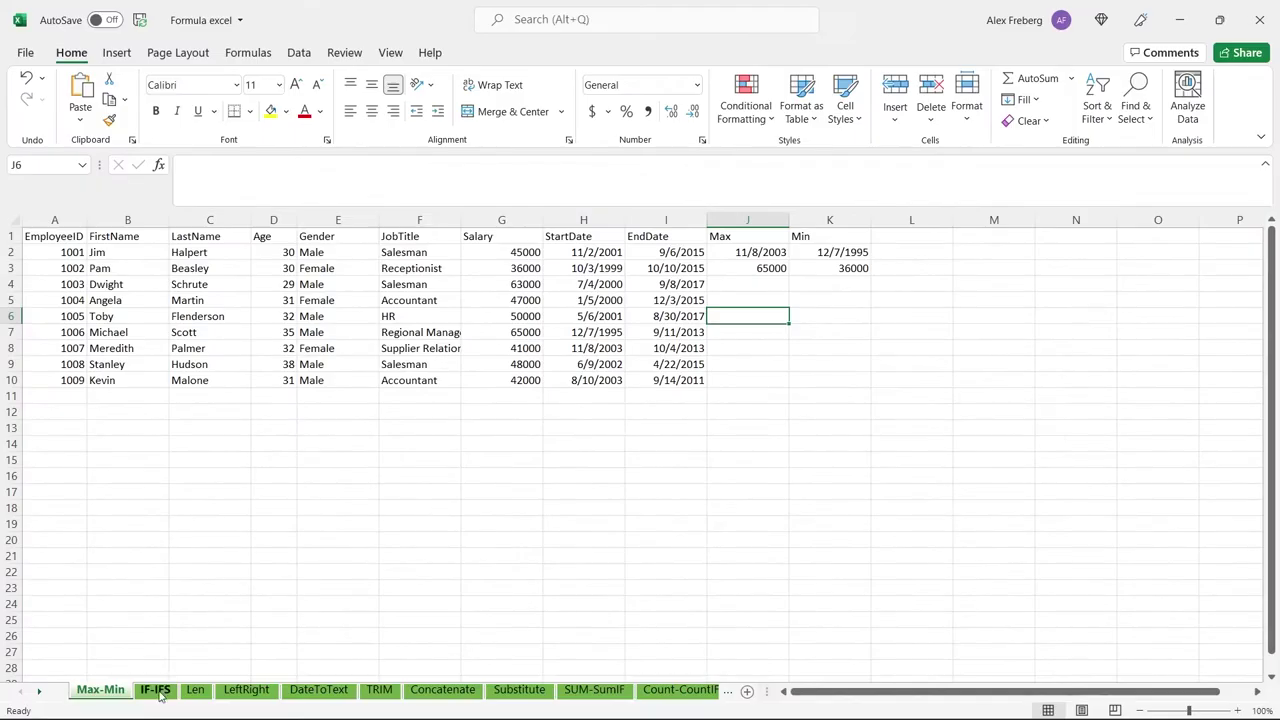
- On the IF-IFS sheet, enter =IF(D2:D10 > 30, "Old", "Young") in J2 to label employees by age
{"action": "left_click", "coordinate": [155, 690]}
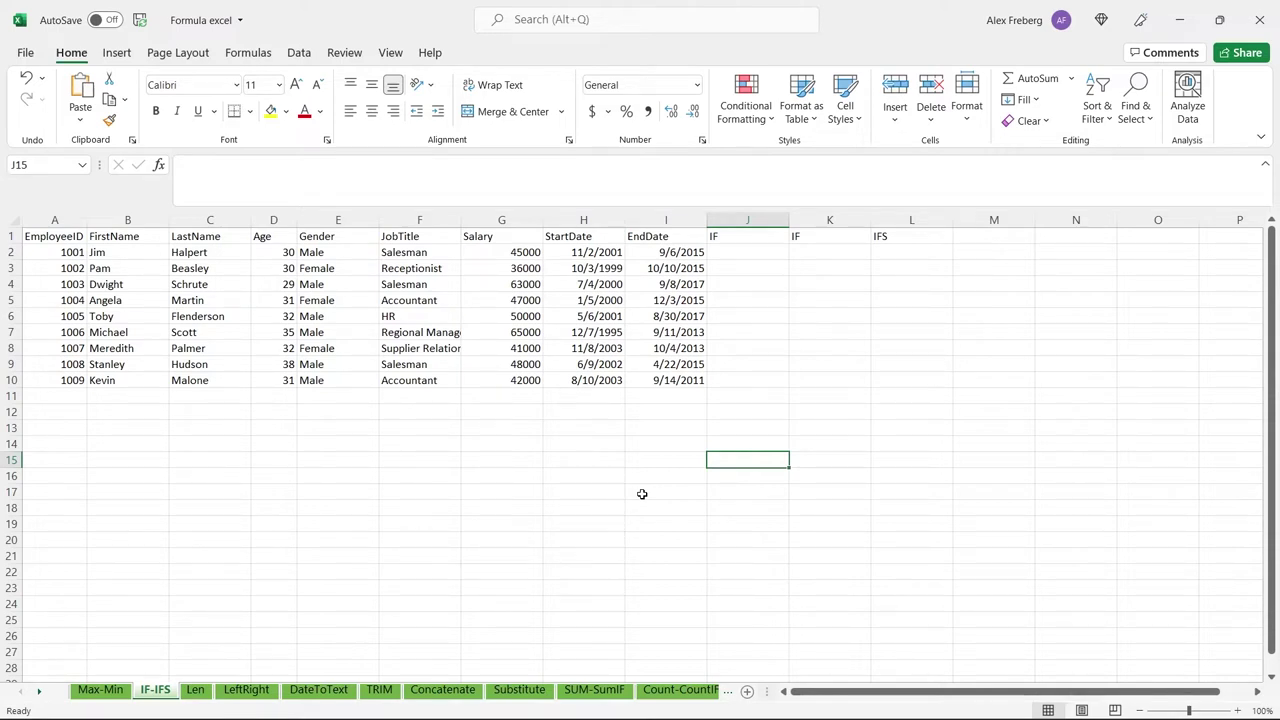
{"action": "double_click", "coordinate": [748, 252]}
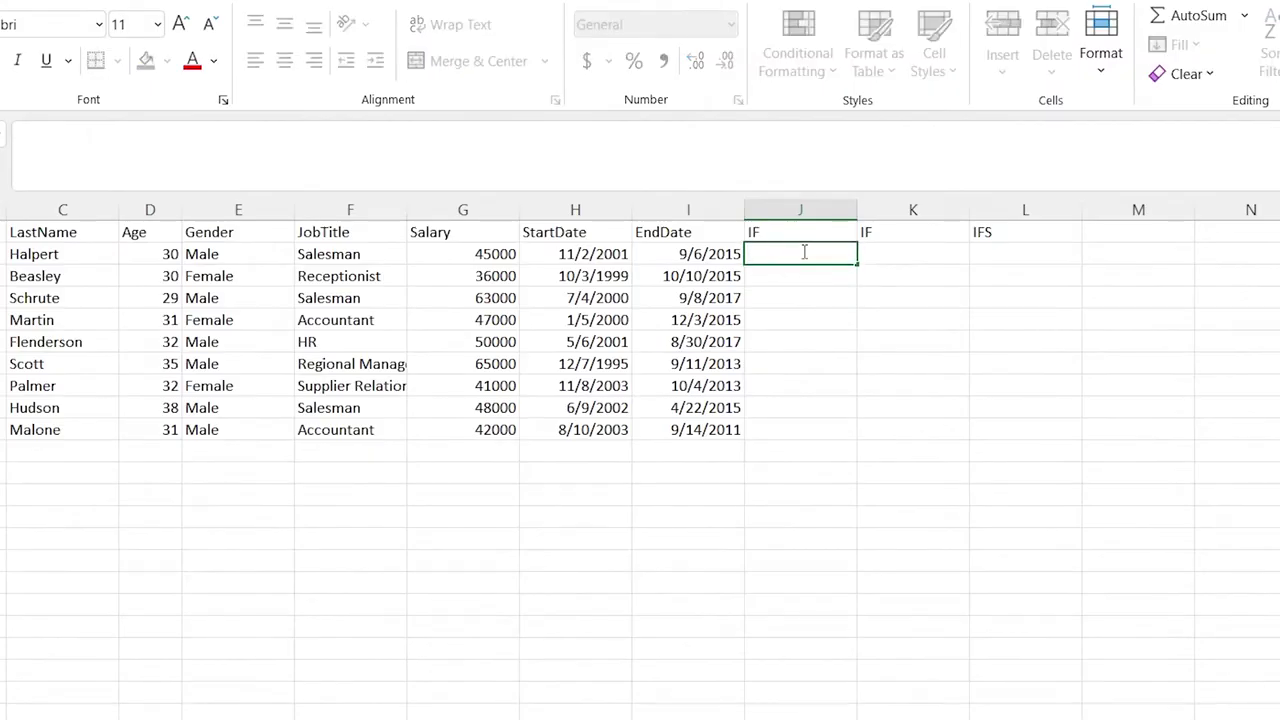
{"action": "type", "text": "=IF("}
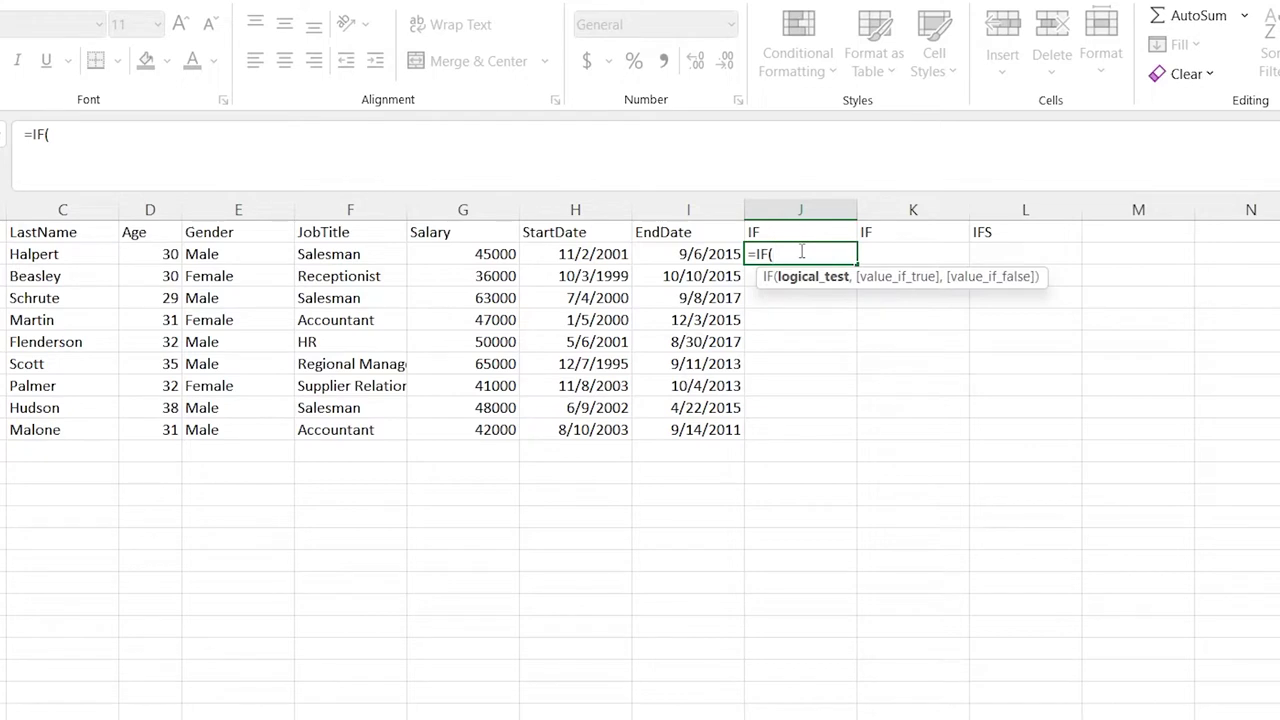
{"action": "left_click", "coordinate": [229, 254]}
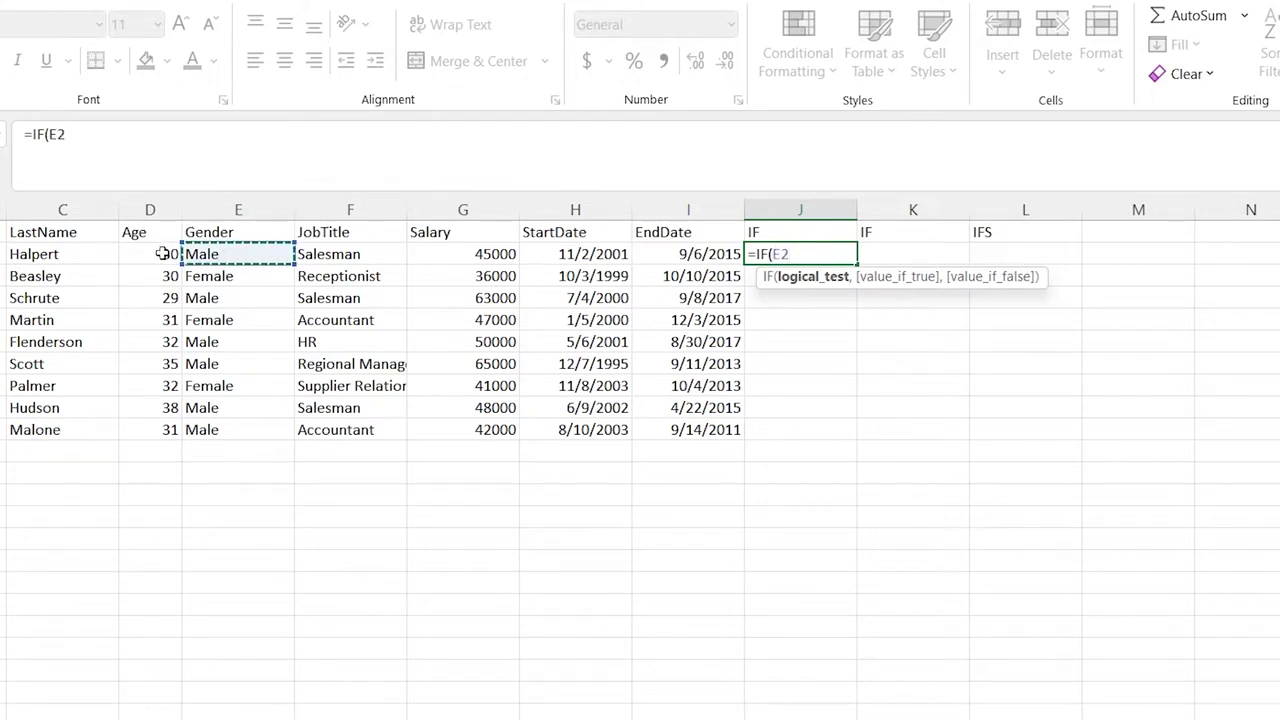
{"action": "left_click_drag", "start_coordinate": [162, 254], "coordinate": [160, 429]}
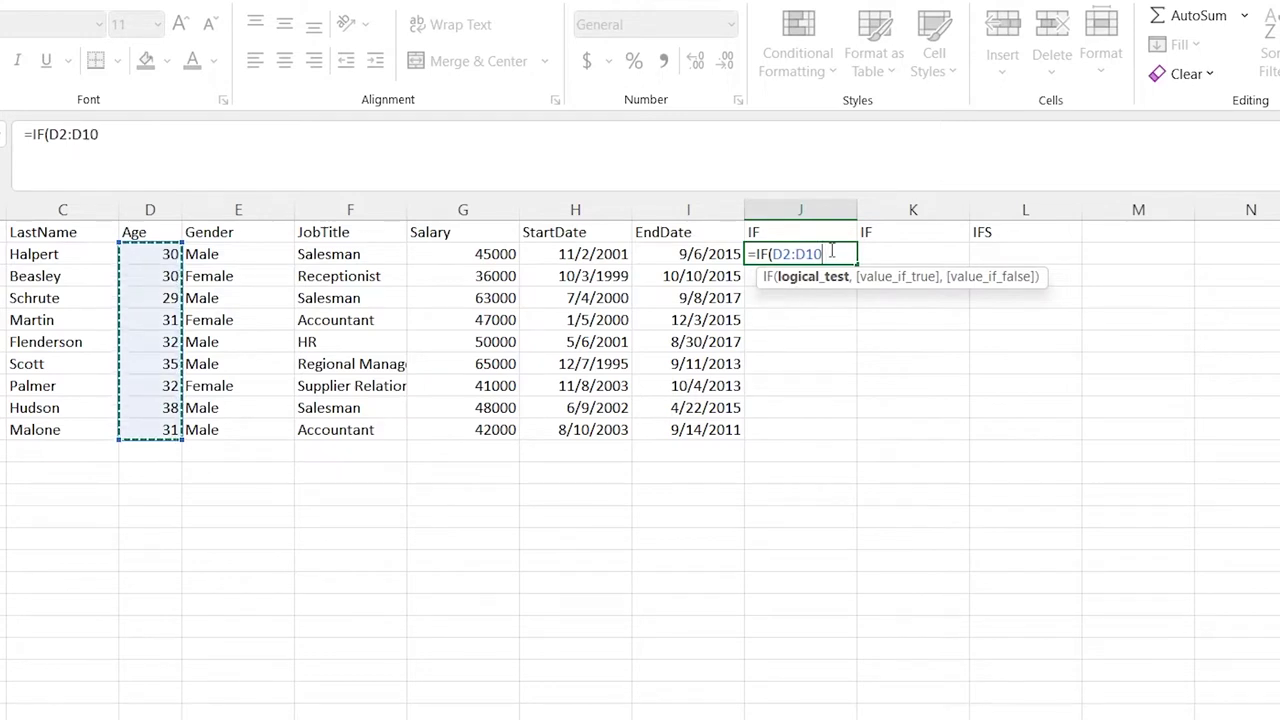
{"action": "type", "text": ">"}
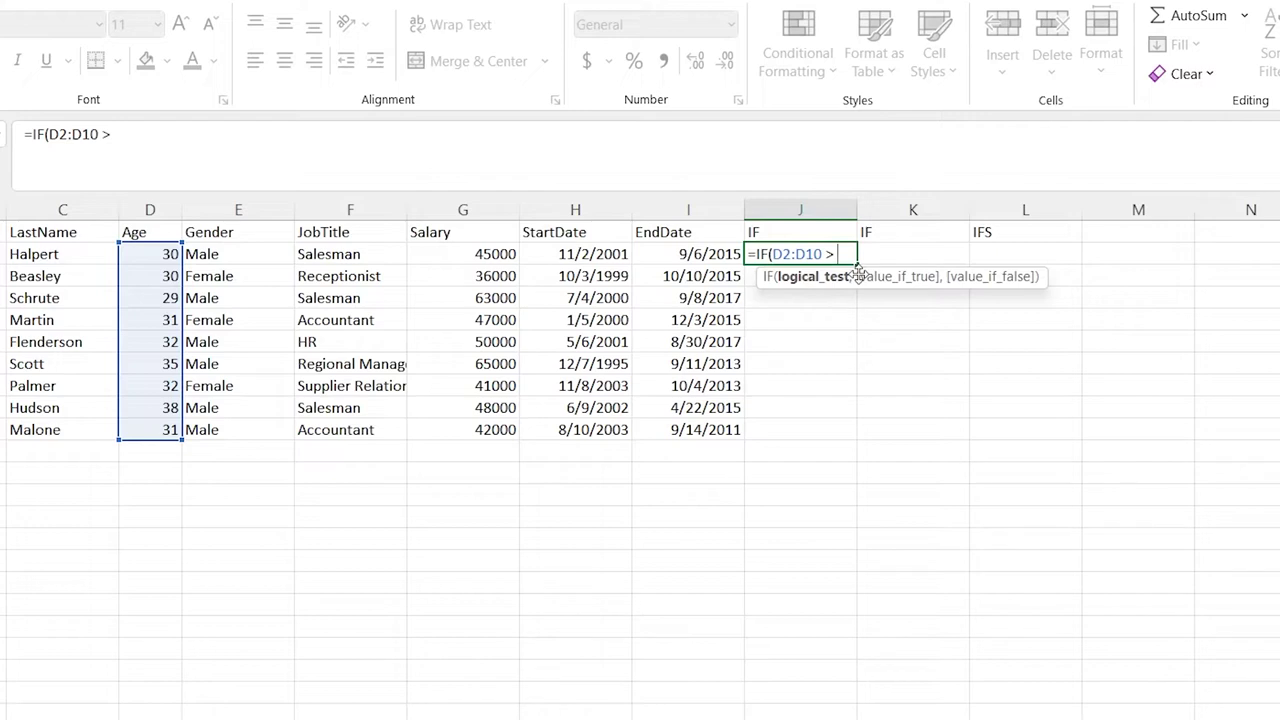
{"action": "type", "text": " 30,"}
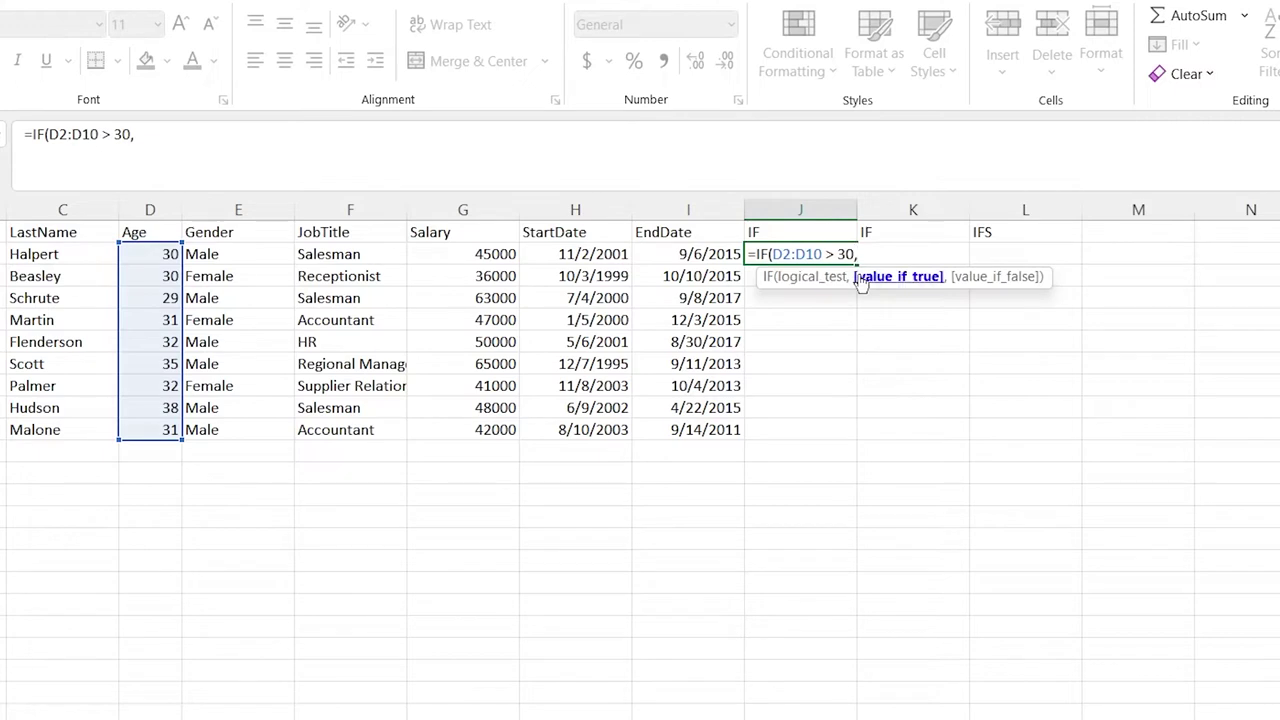
{"action": "type", "text": " \"Old\","}
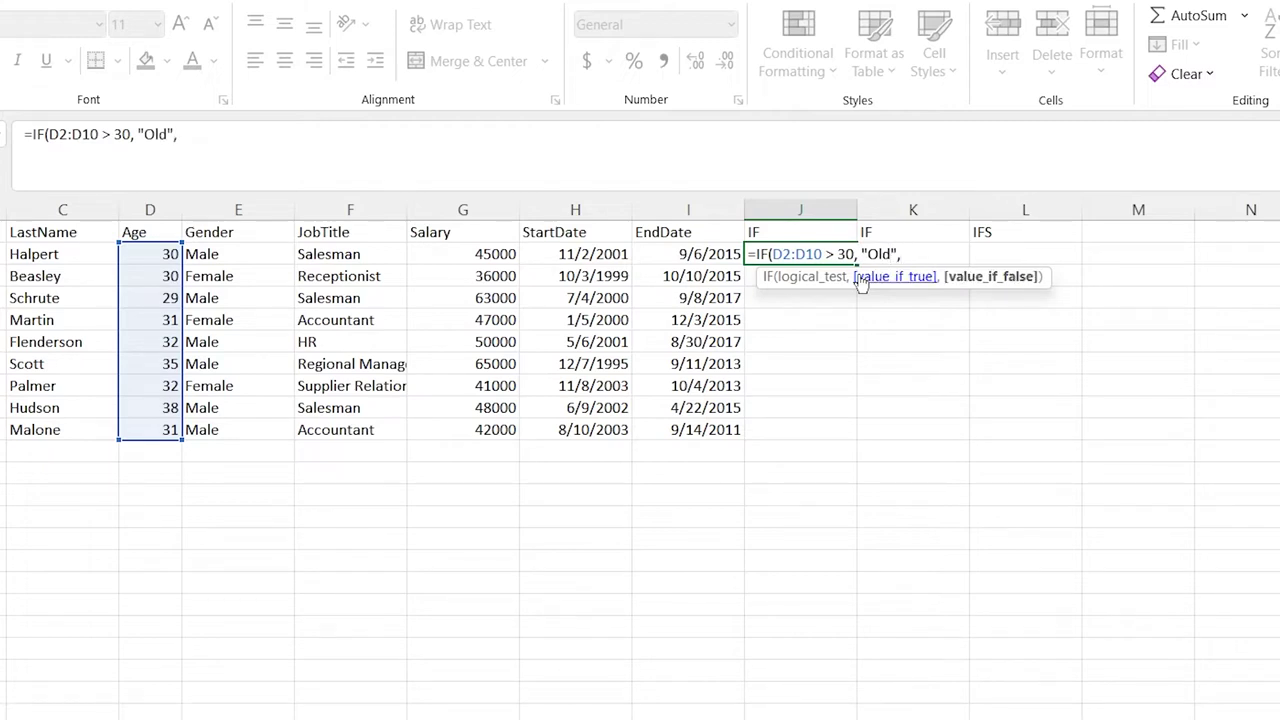
{"action": "type", "text": "\"Young\")"}
{"action": "key", "text": "Return"}
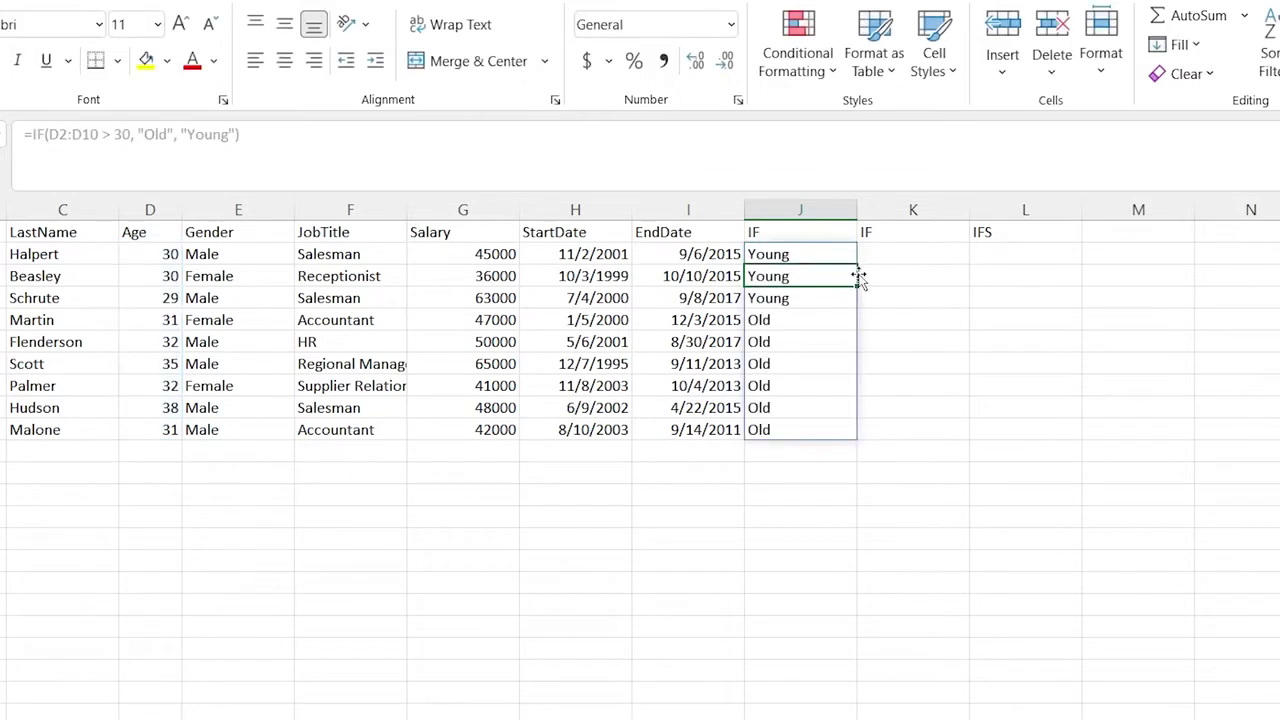
- Check the Young and Old labels in column J against the Age column and review the formula in J2
{"action": "left_click", "coordinate": [805, 486]}
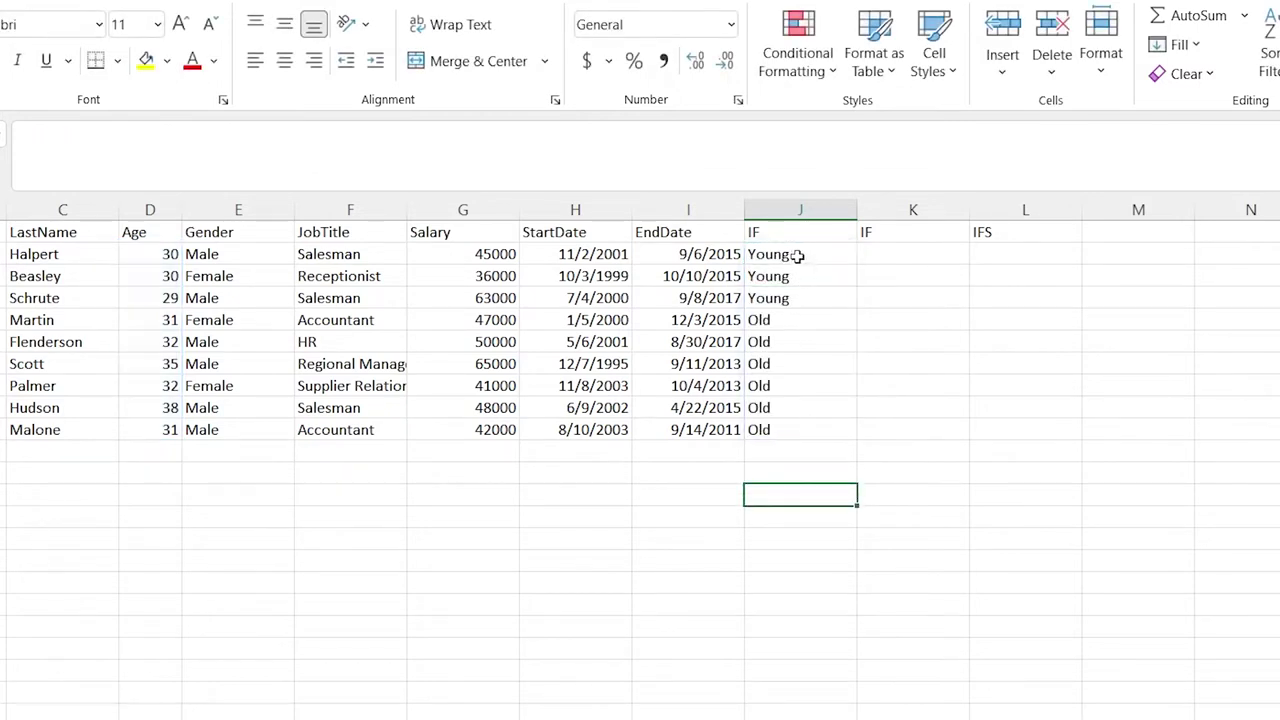
{"action": "left_click_drag", "start_coordinate": [795, 255], "coordinate": [802, 294]}
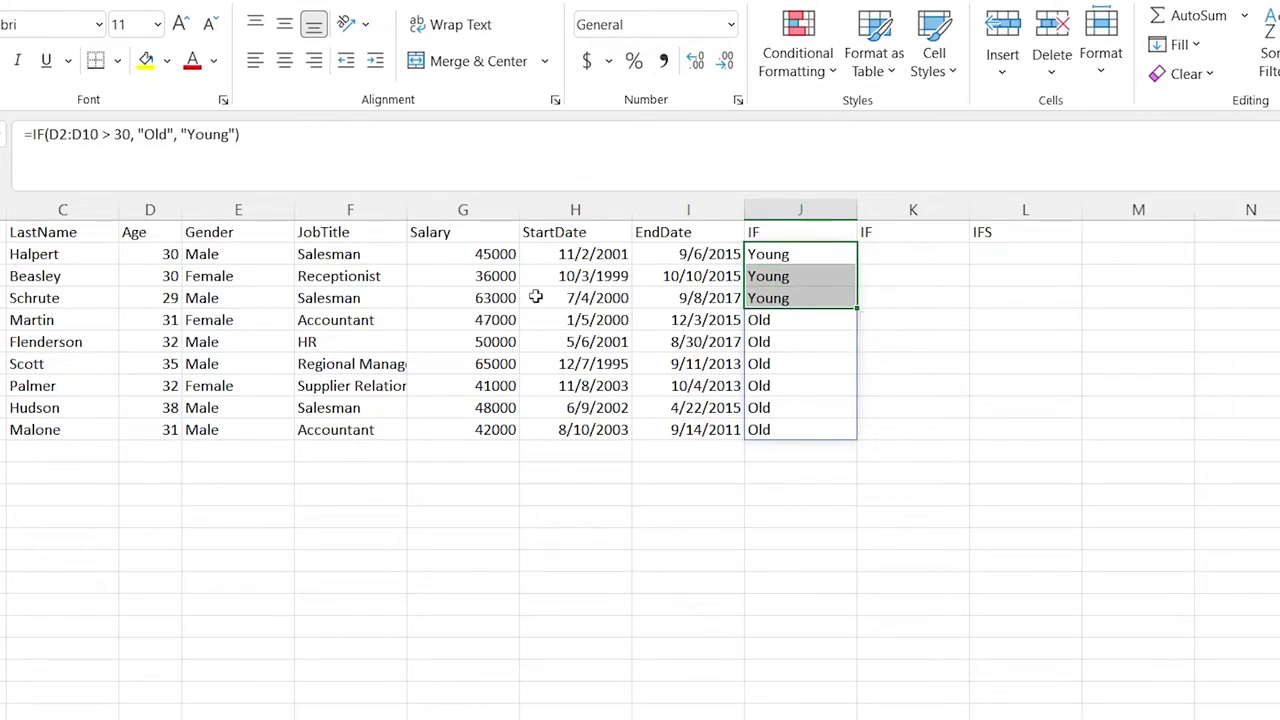
{"action": "left_click_drag", "start_coordinate": [148, 262], "coordinate": [144, 299]}
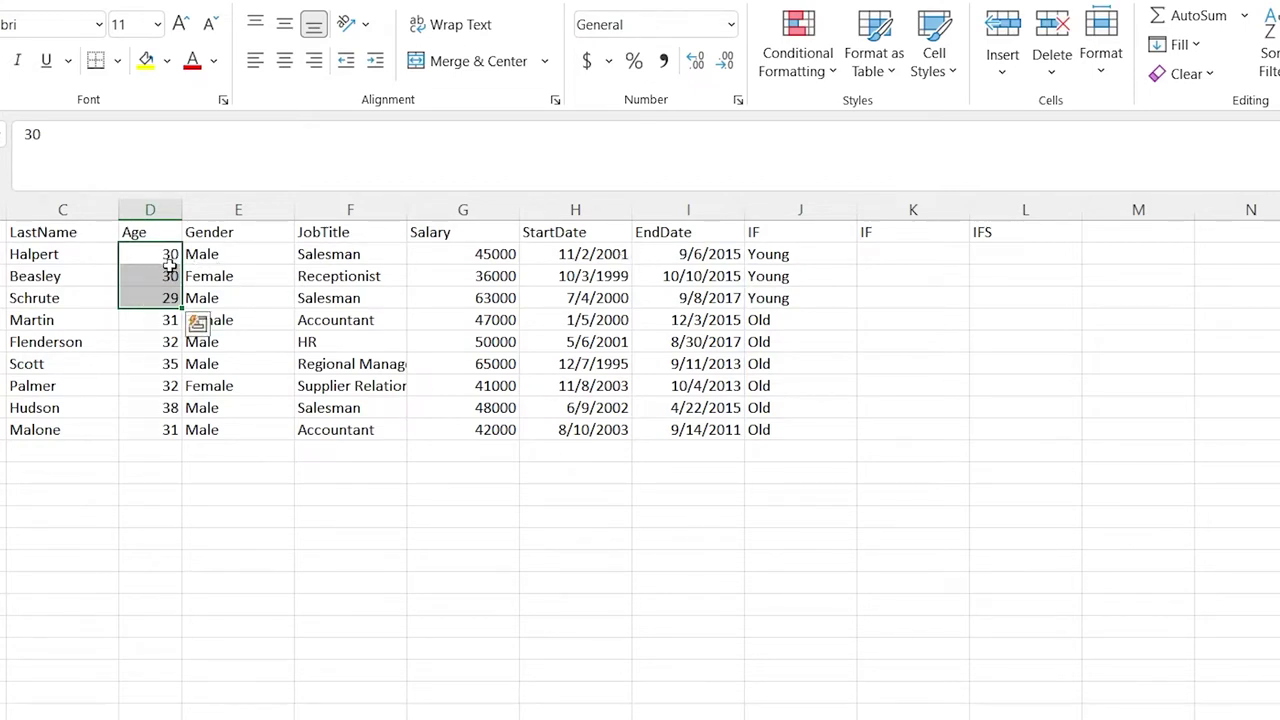
{"action": "double_click", "coordinate": [781, 254]}
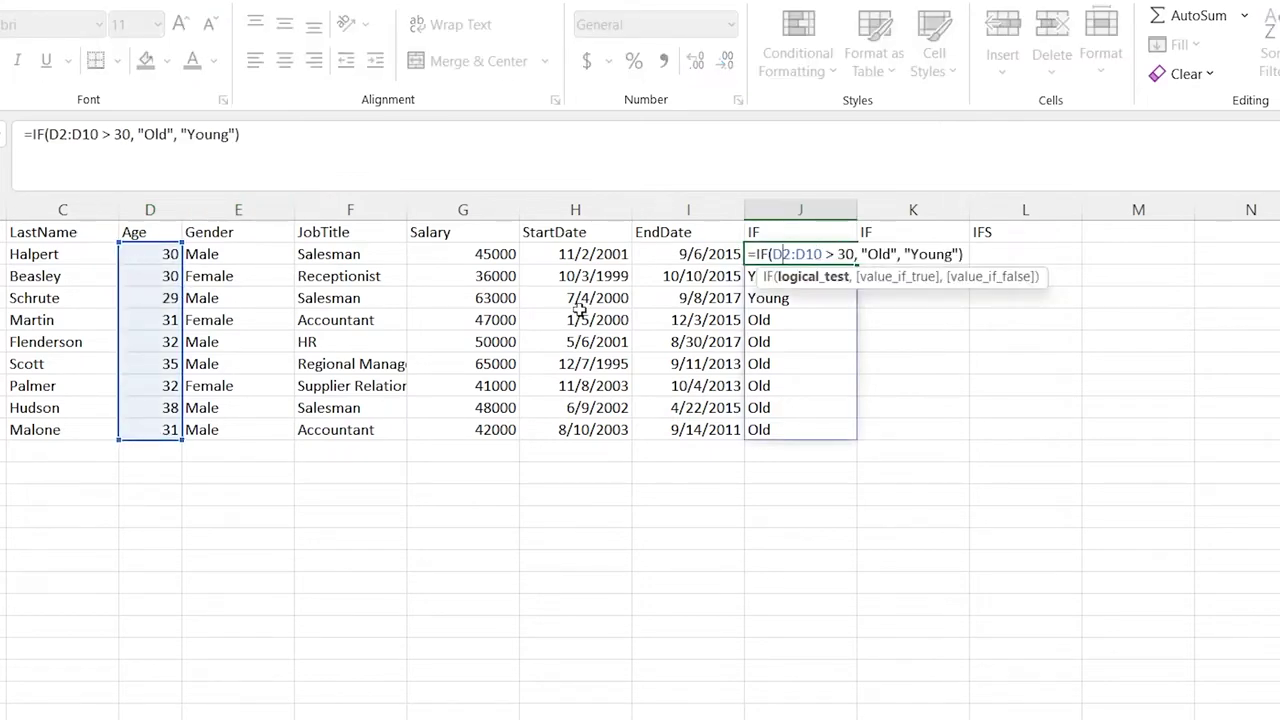
{"action": "key", "text": "Return"}
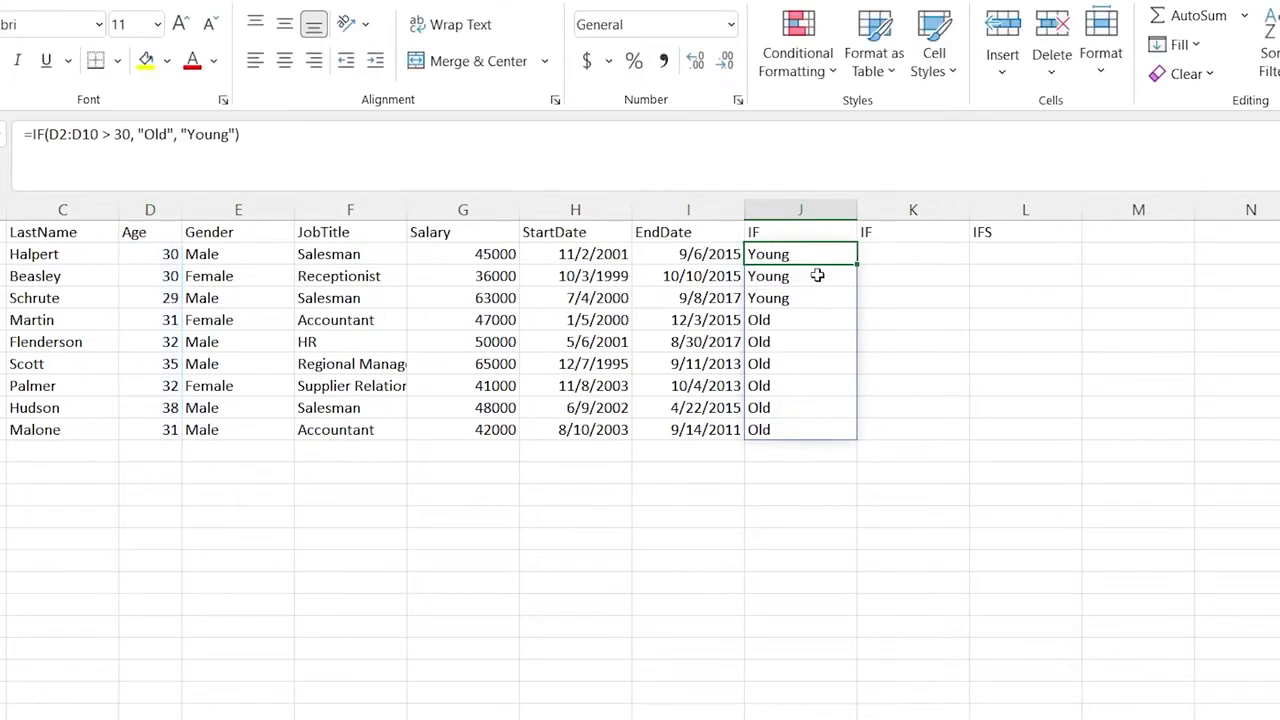
- Delete the empty second IF column, column K
{"action": "left_click", "coordinate": [910, 254]}
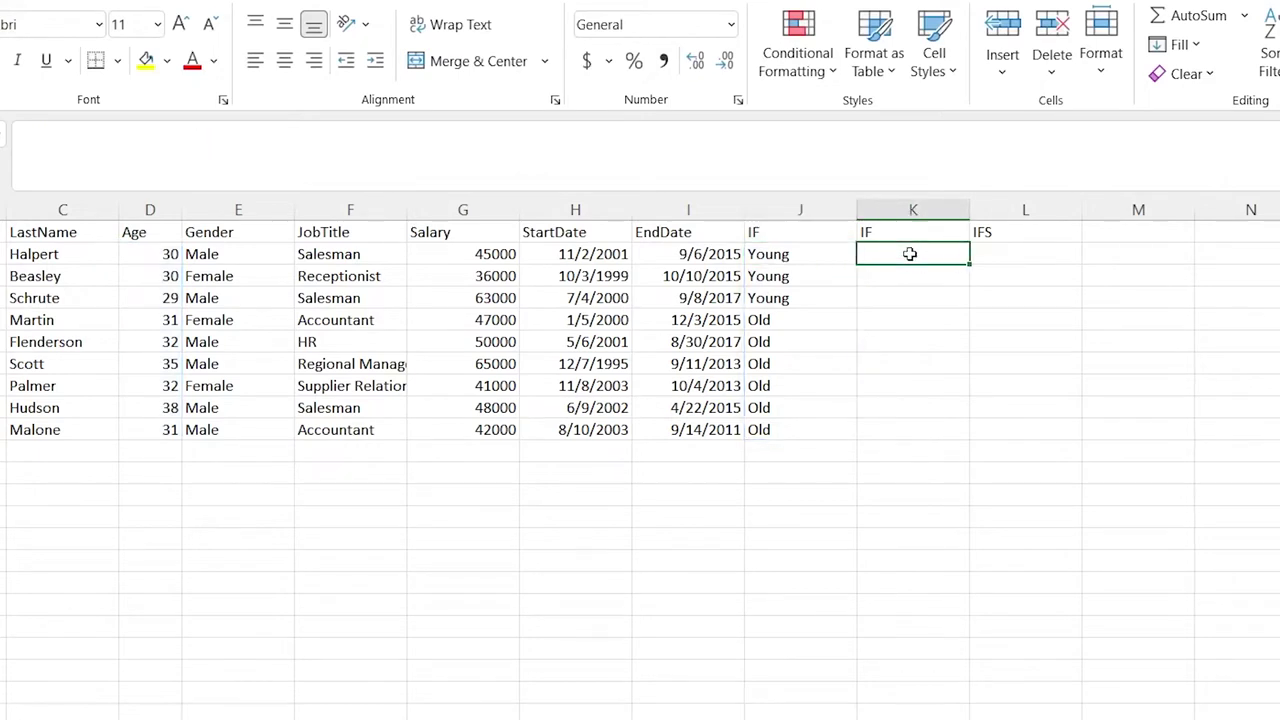
{"action": "left_click", "coordinate": [912, 210]}
{"action": "right_click", "coordinate": [924, 214]}
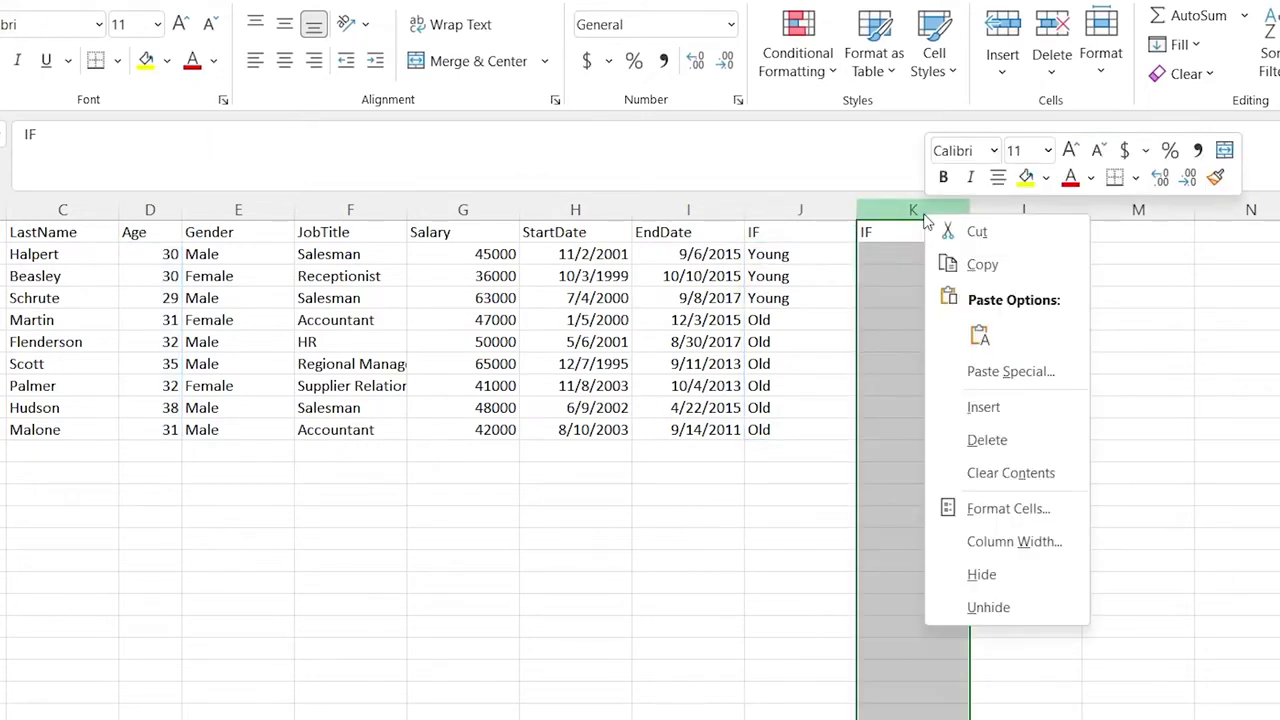
{"action": "left_click", "coordinate": [995, 439]}
{"action": "left_click", "coordinate": [891, 251]}
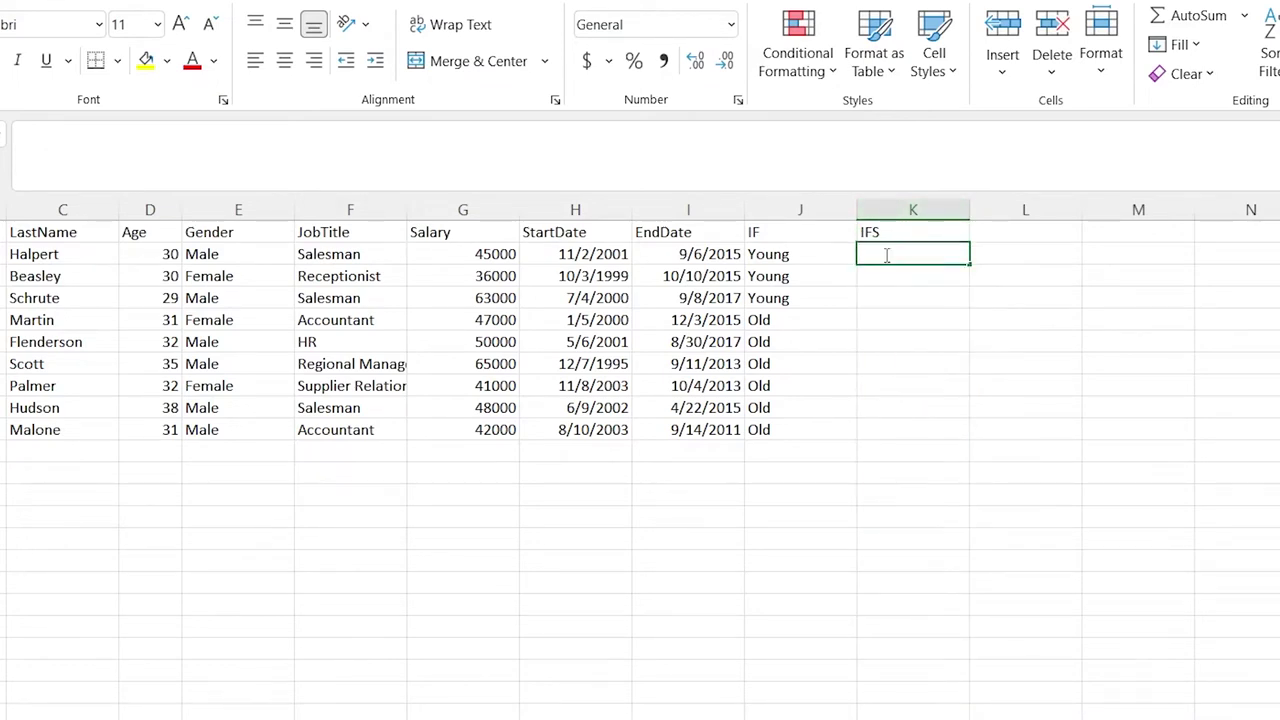
{"action": "type", "text": "=IFS"}
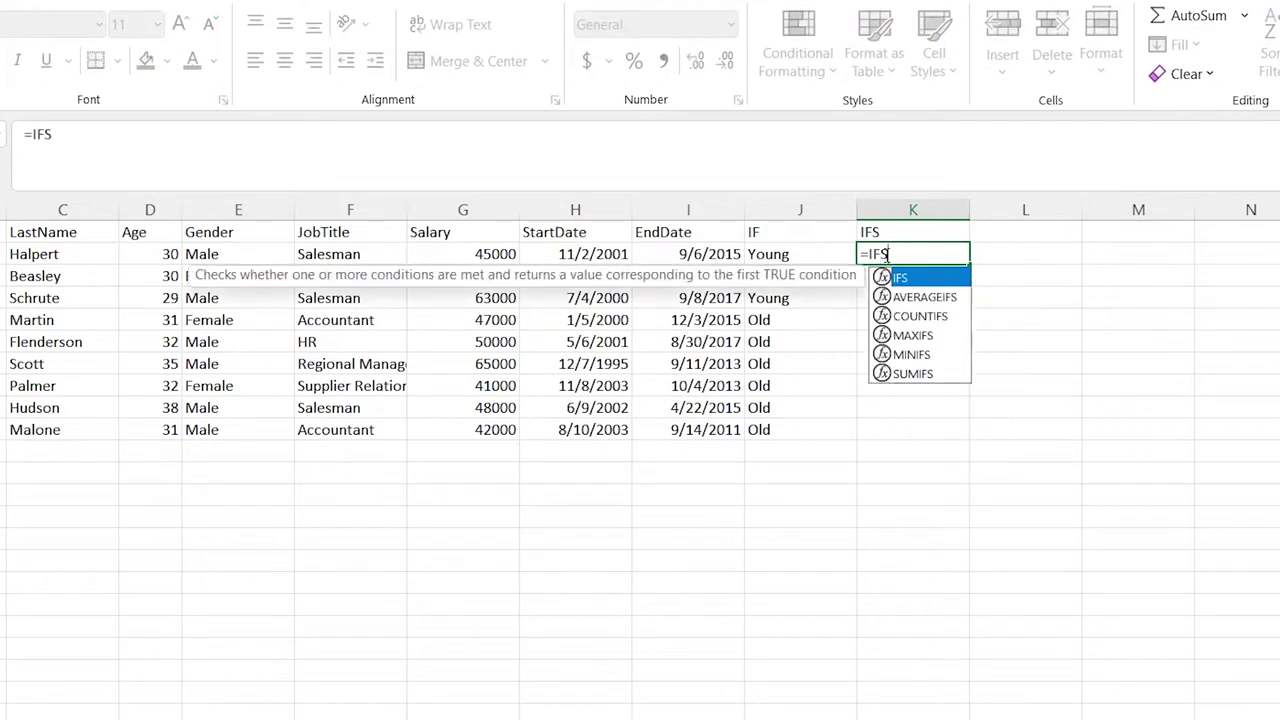
{"action": "type", "text": "("}
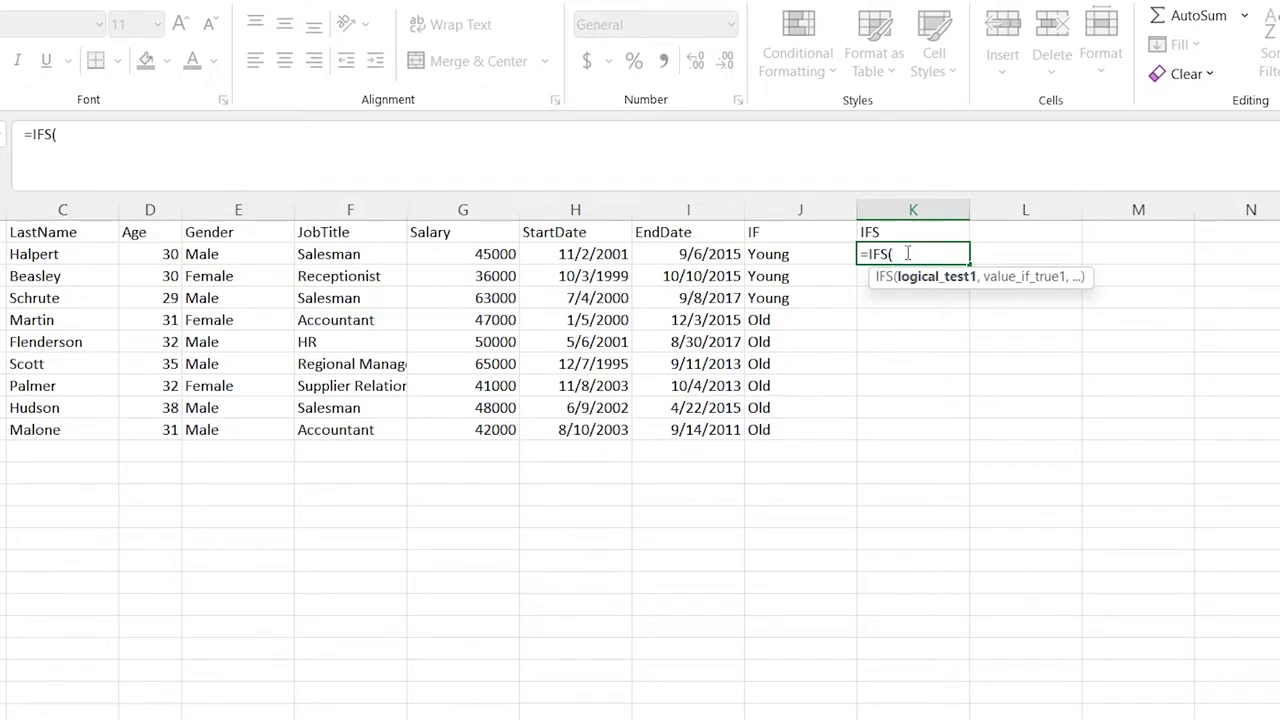
{"action": "left_click", "coordinate": [801, 252]}
{"action": "key", "text": "Escape"}
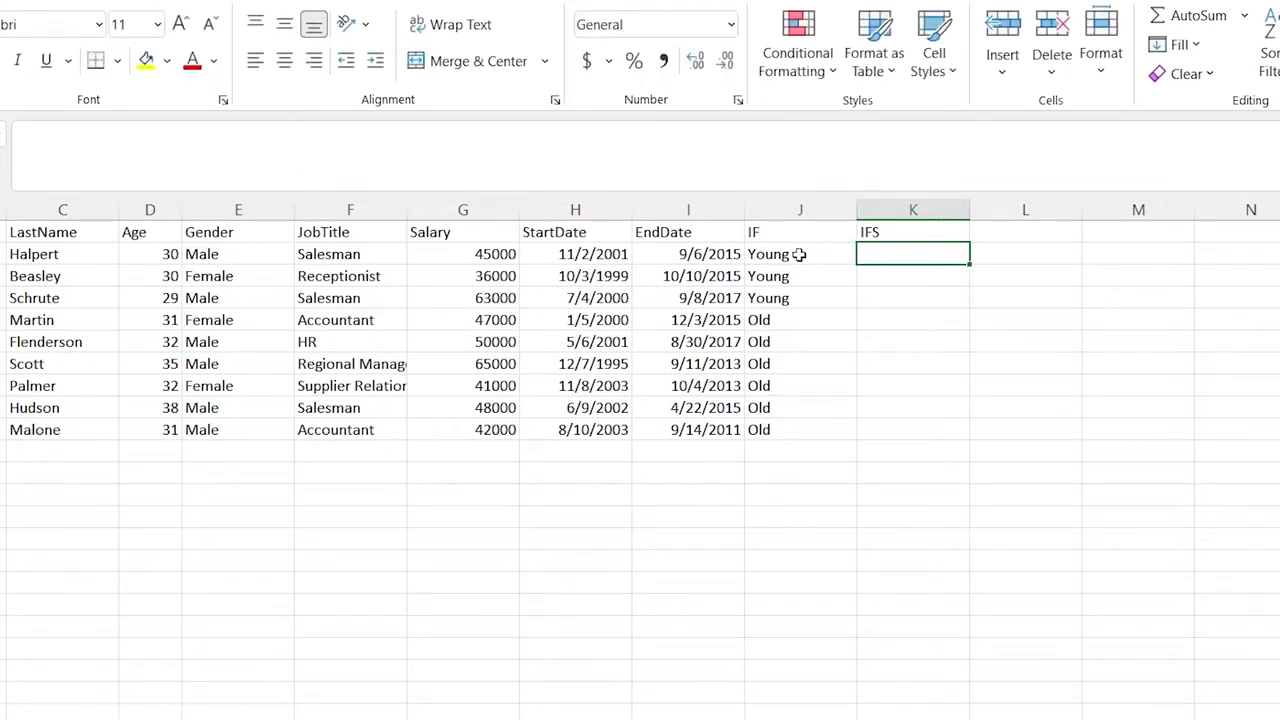
{"action": "double_click", "coordinate": [800, 253]}
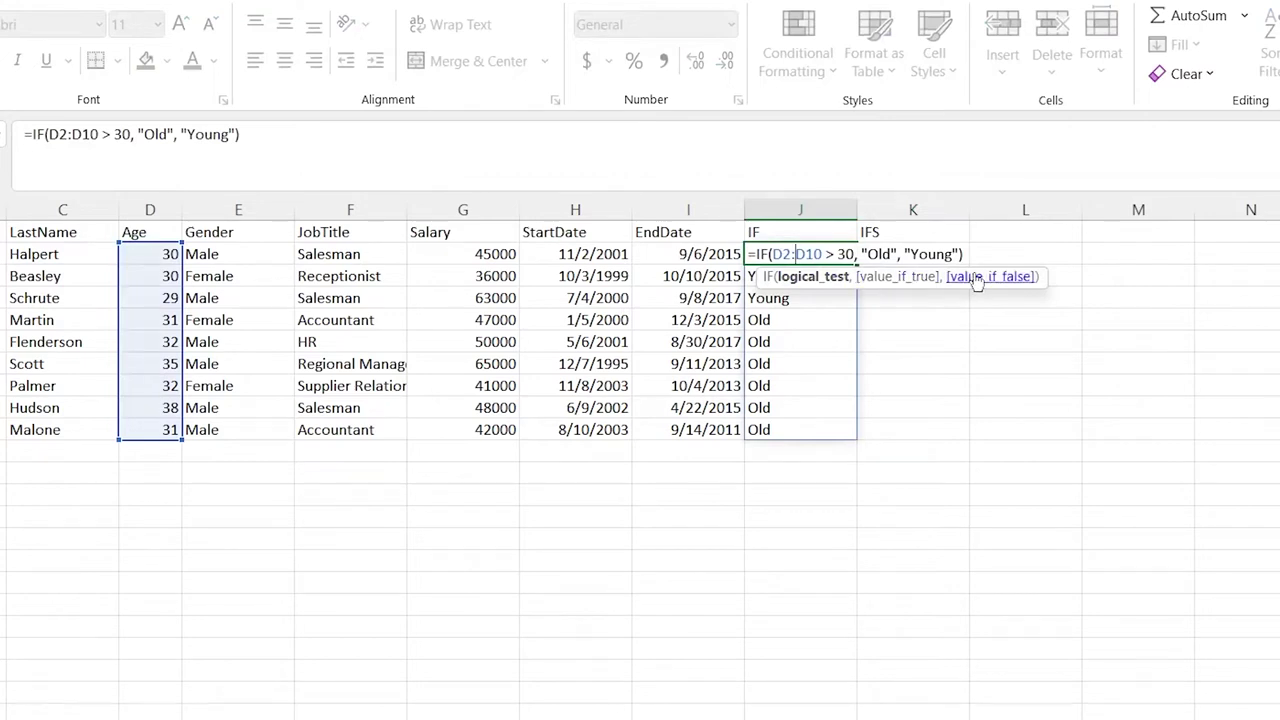
{"action": "key", "text": "Escape"}
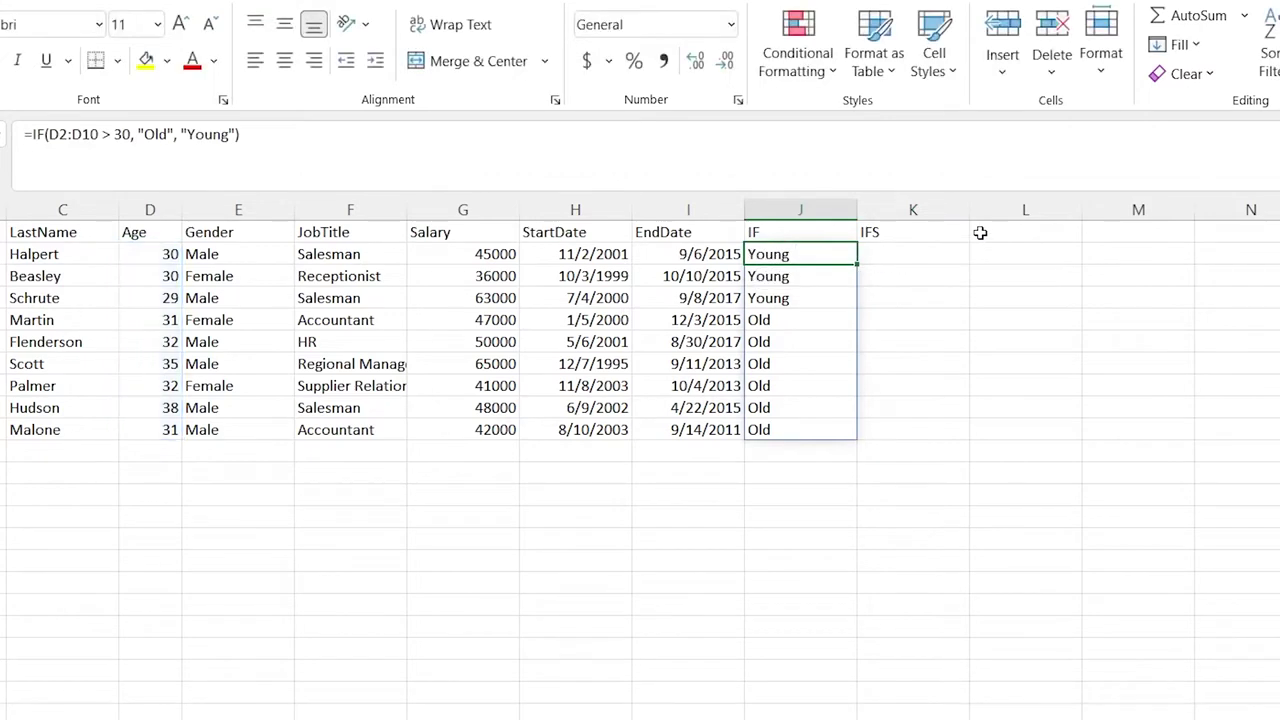
- Start an IFS formula in K2 that tests F2:F10 = "Salesman" and returns "Sales"
{"action": "double_click", "coordinate": [912, 254]}
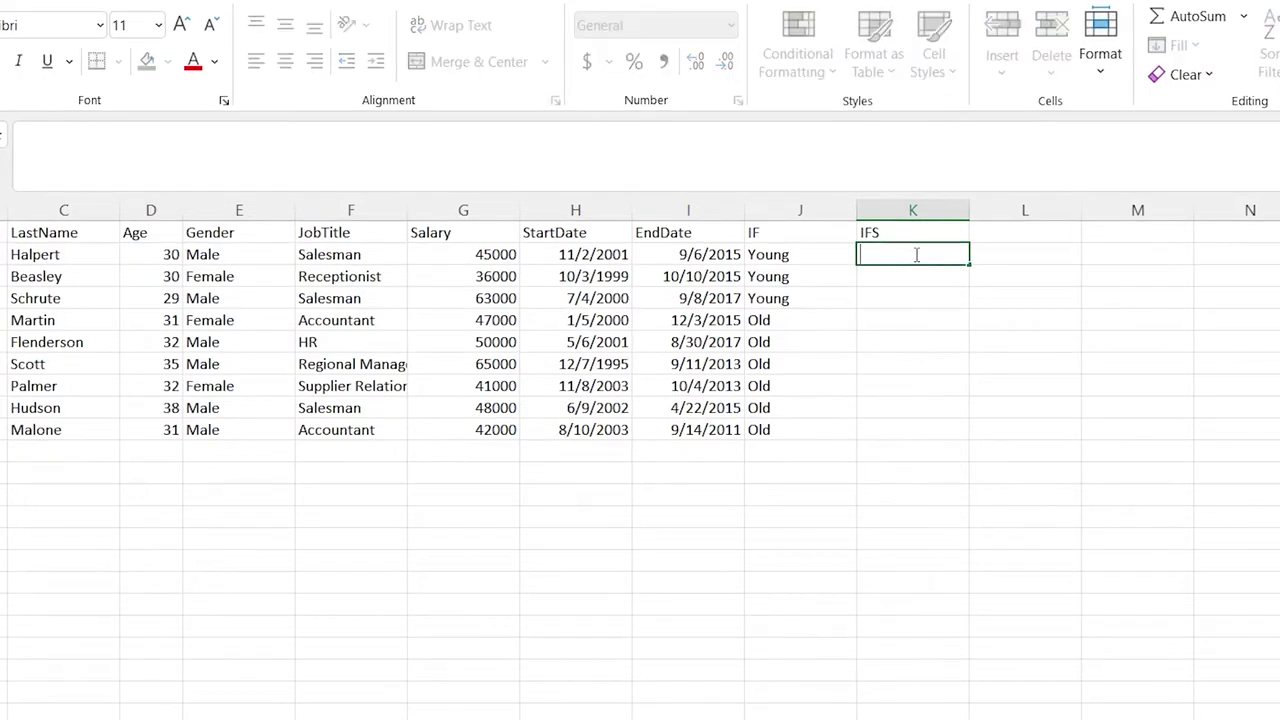
{"action": "type", "text": "=IFS("}
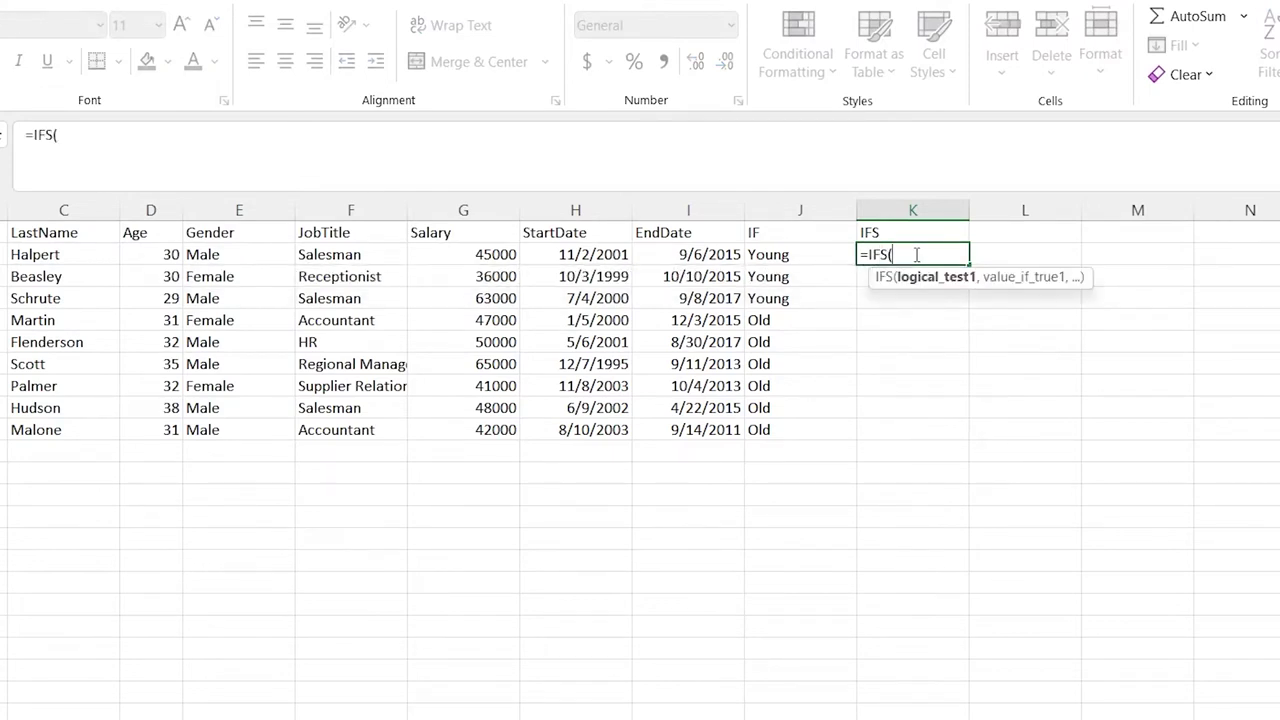
{"action": "left_click", "coordinate": [356, 255]}
{"action": "left_click", "coordinate": [354, 424], "text": "shift"}
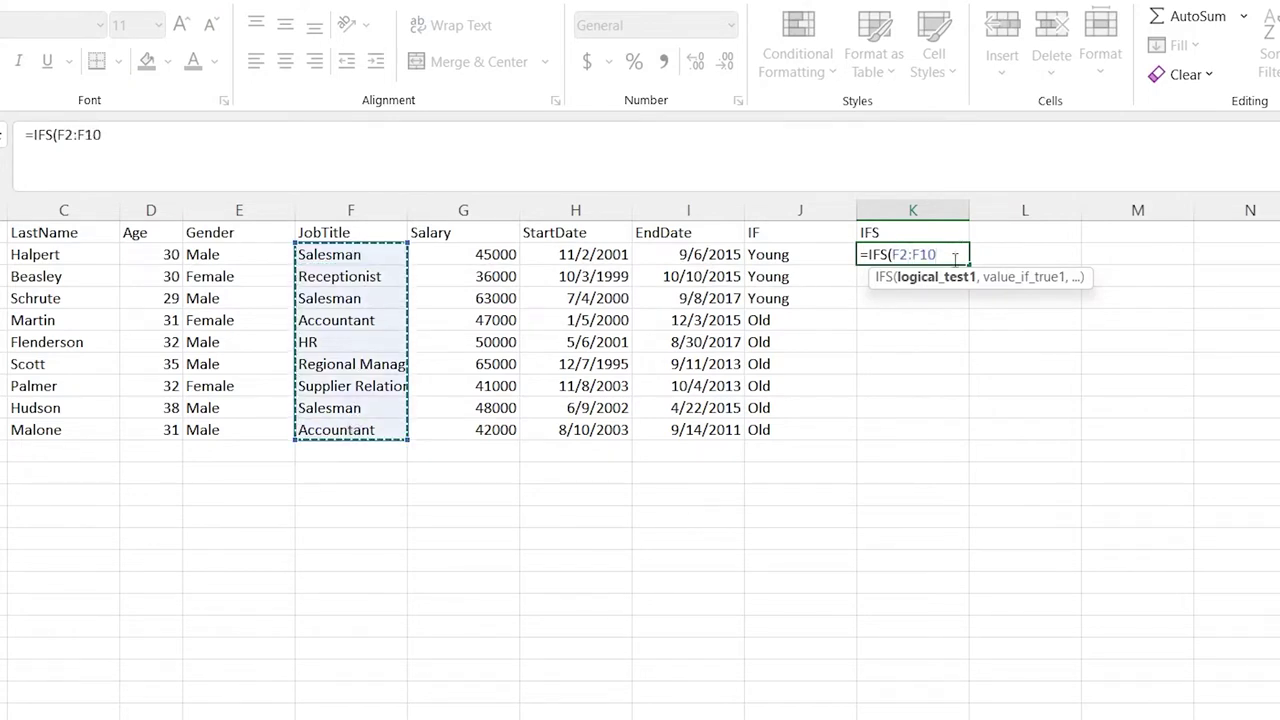
{"action": "type", "text": "= "}
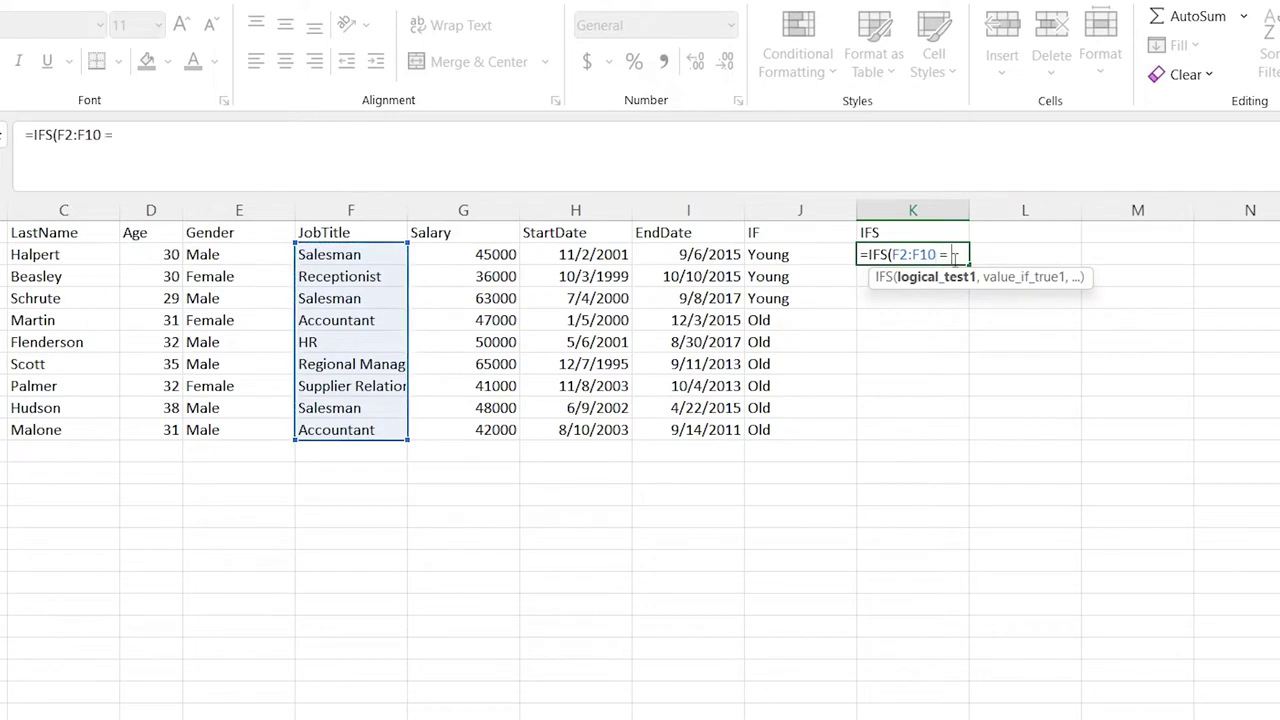
{"action": "type", "text": "\"Salesman"}
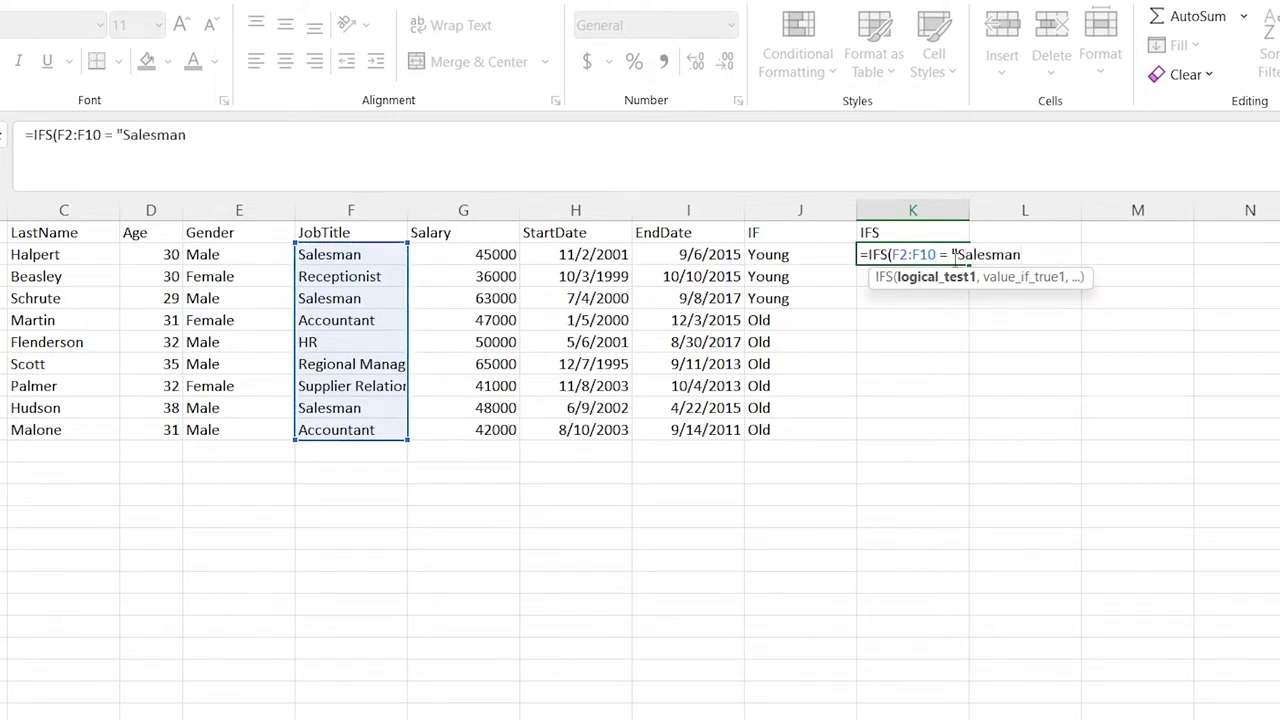
{"action": "type", "text": "\", \"Sales"}
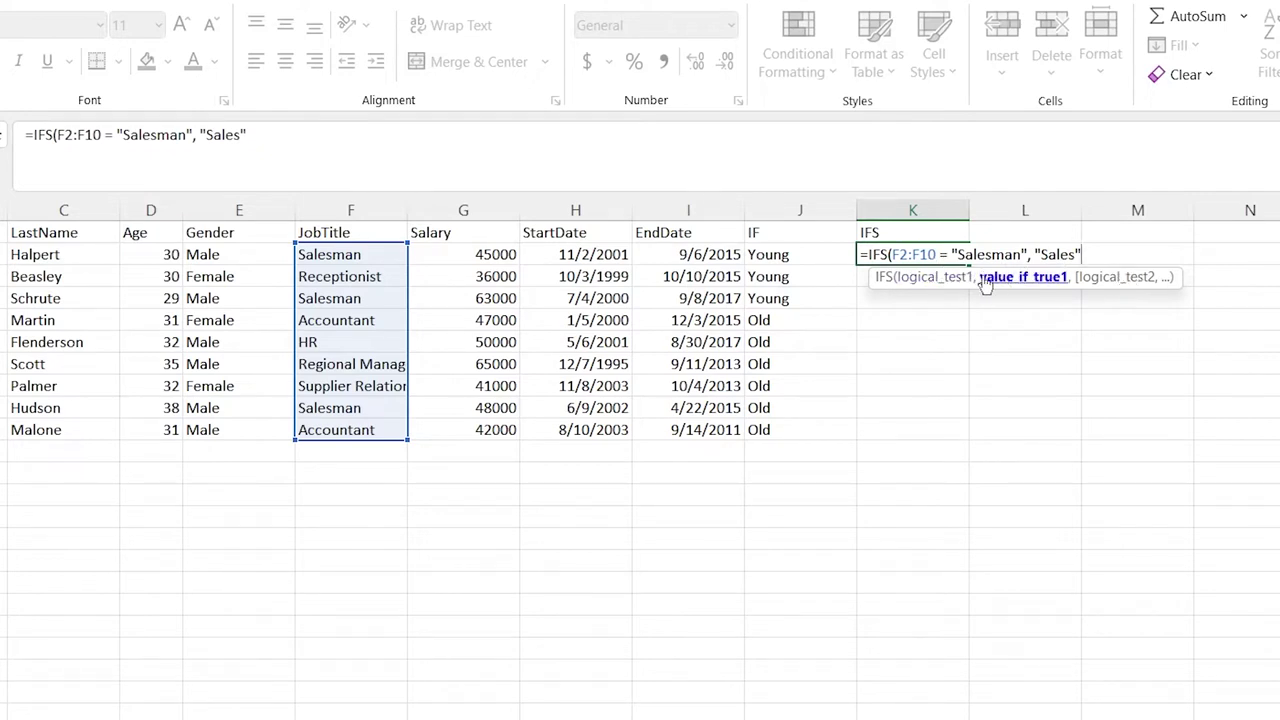
{"action": "left_click_drag", "start_coordinate": [893, 254], "coordinate": [1028, 254]}
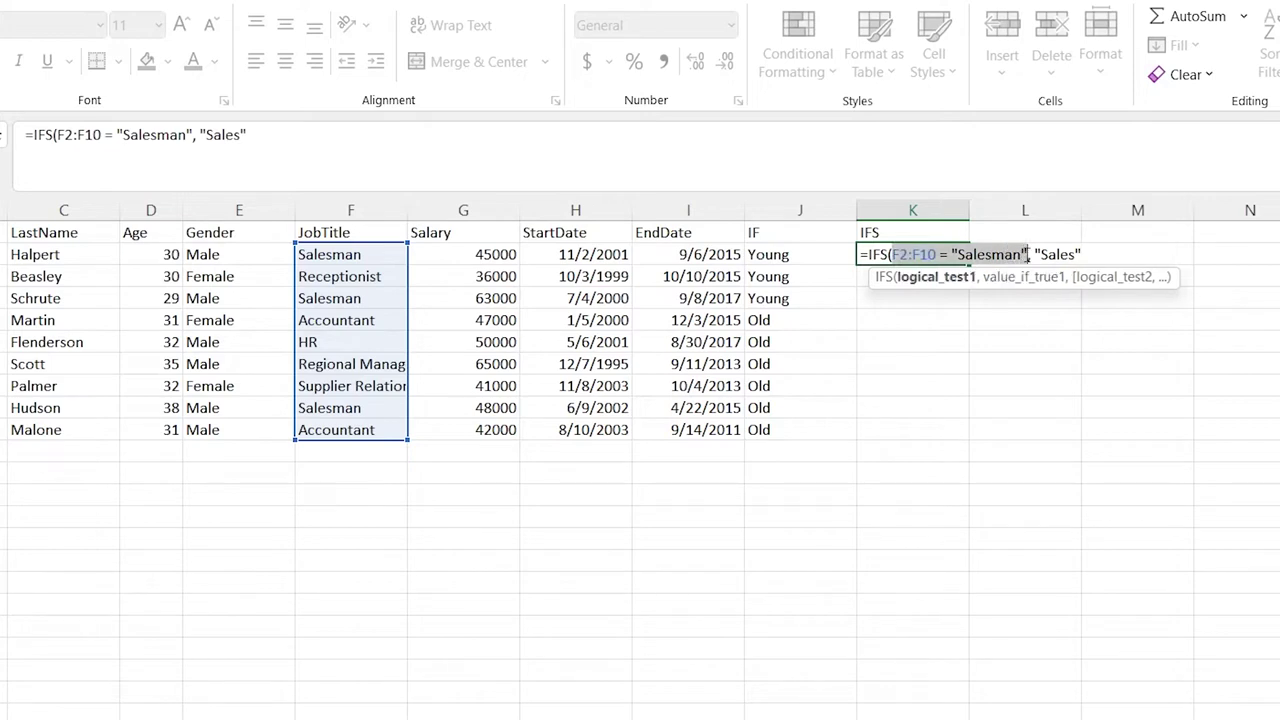
{"action": "left_click", "coordinate": [1083, 254]}
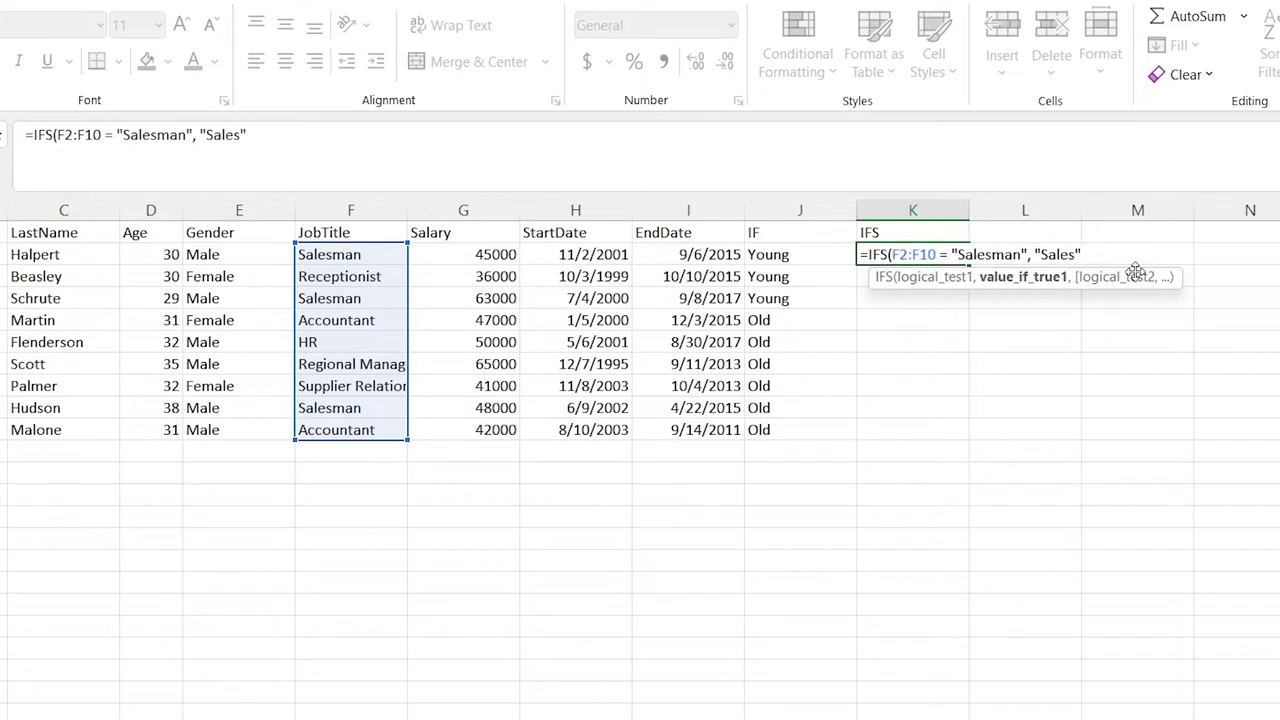
- Add a second condition to the IFS formula: F2:F10 = "HR" returning "Fire Immediately"
{"action": "type", "text": ","}
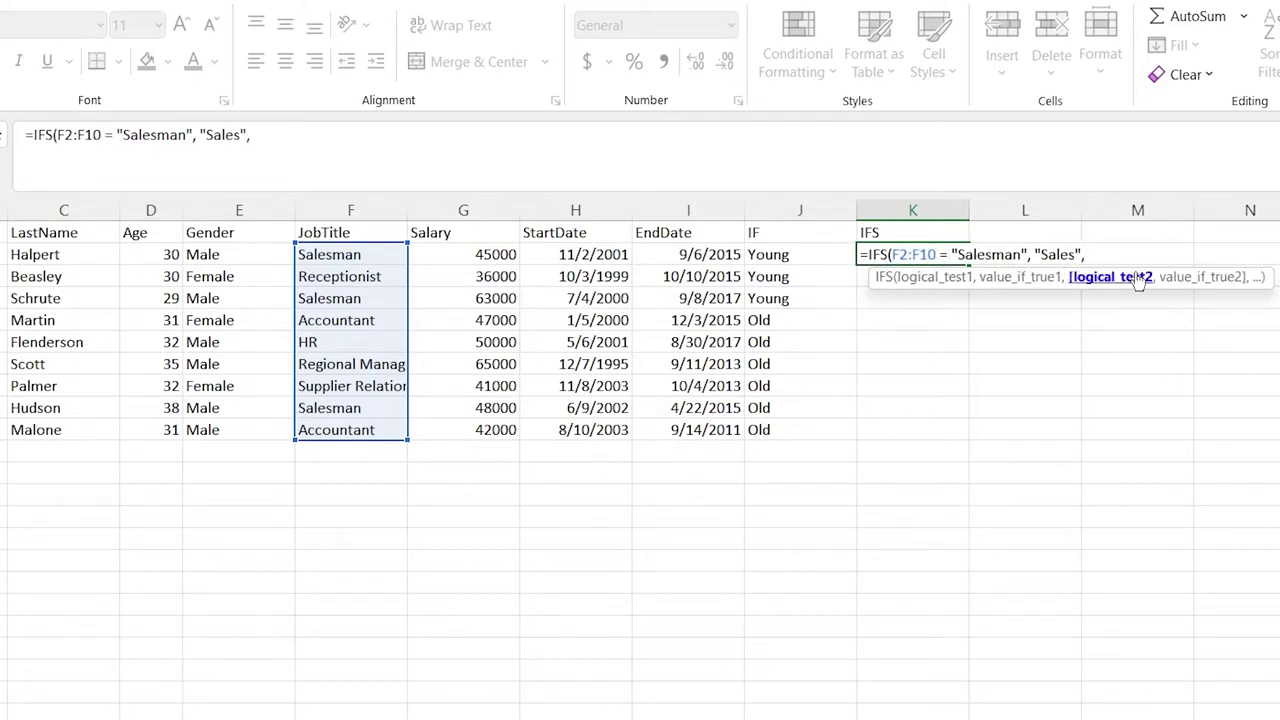
{"action": "left_click", "coordinate": [367, 256]}
{"action": "left_click_drag", "start_coordinate": [367, 256], "coordinate": [366, 426]}
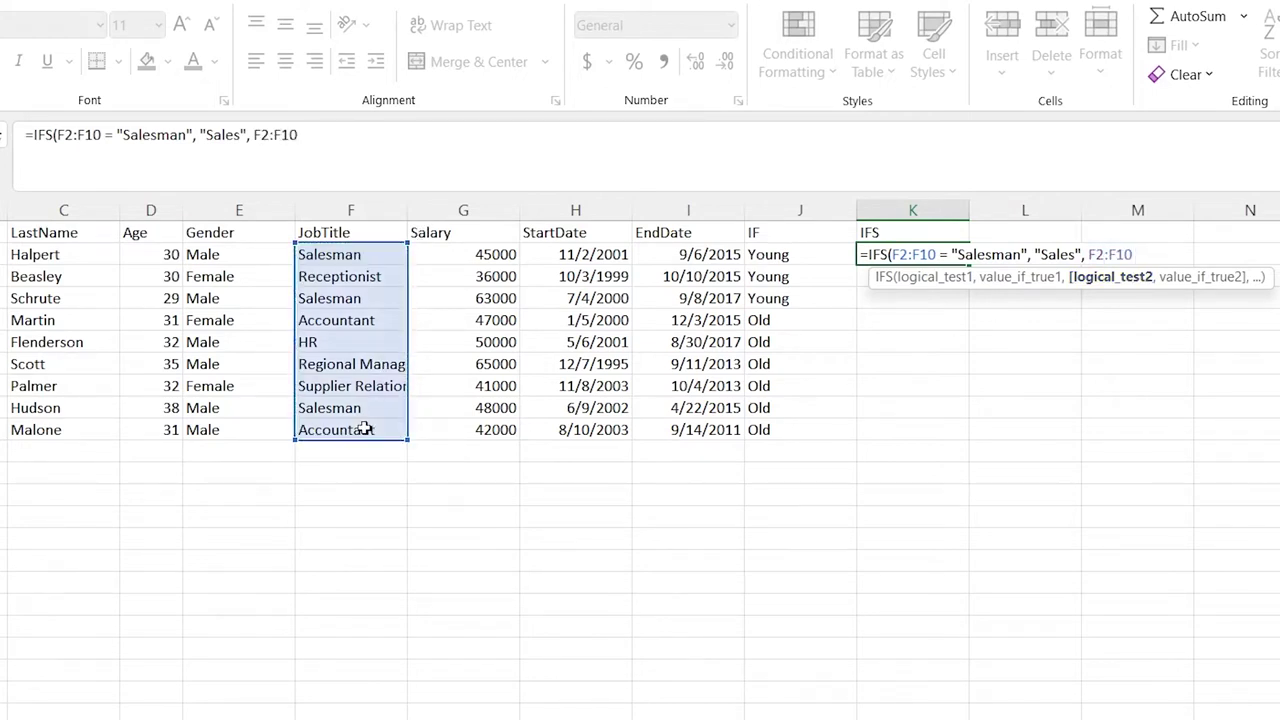
{"action": "type", "text": "= \"HR\", \""}
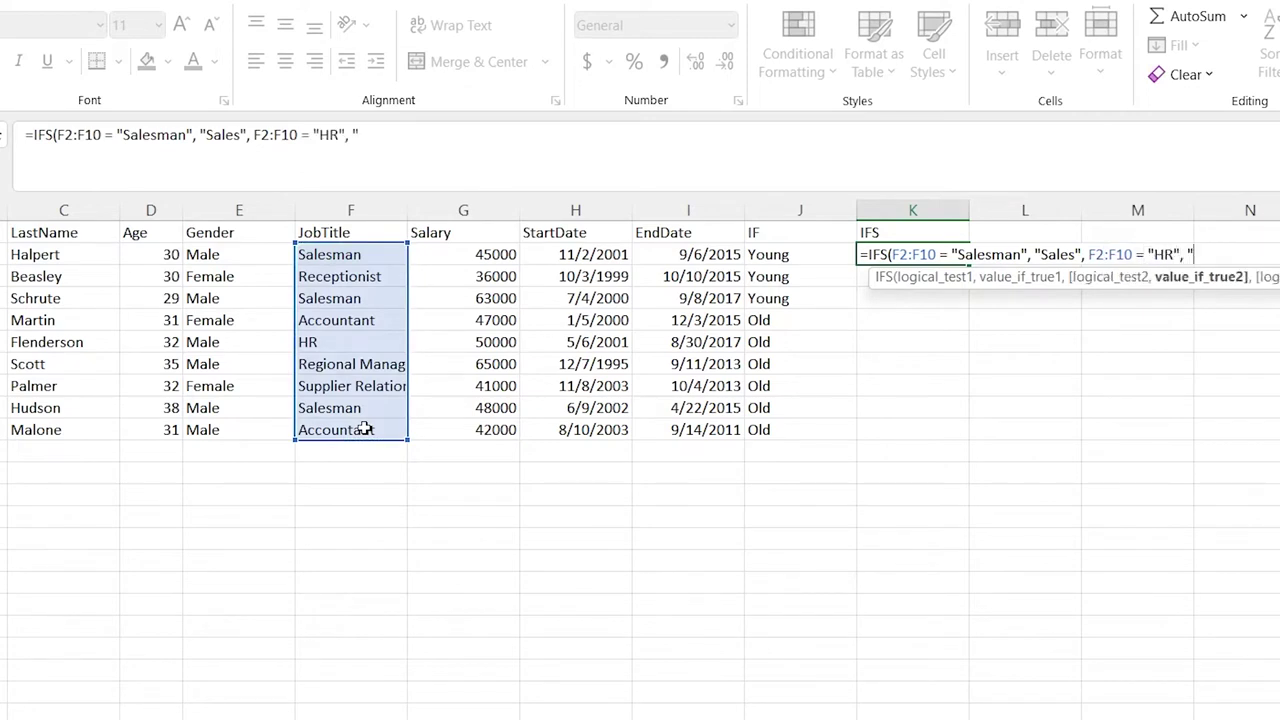
{"action": "type", "text": "Fire Immediately\","}
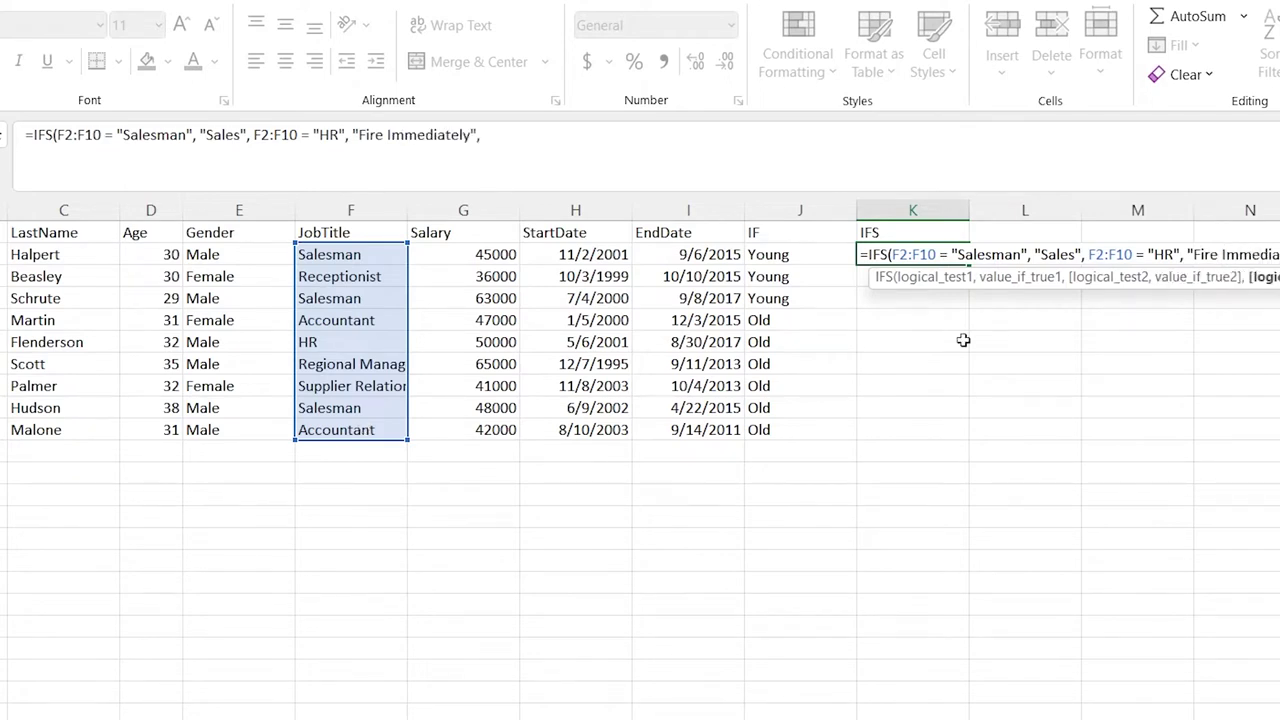
- Complete the IFS formula with F2:F10 = "Regional Manager" returning "Give Christmas Bonus", and widen column K to fit the results
{"action": "left_click", "coordinate": [345, 254]}
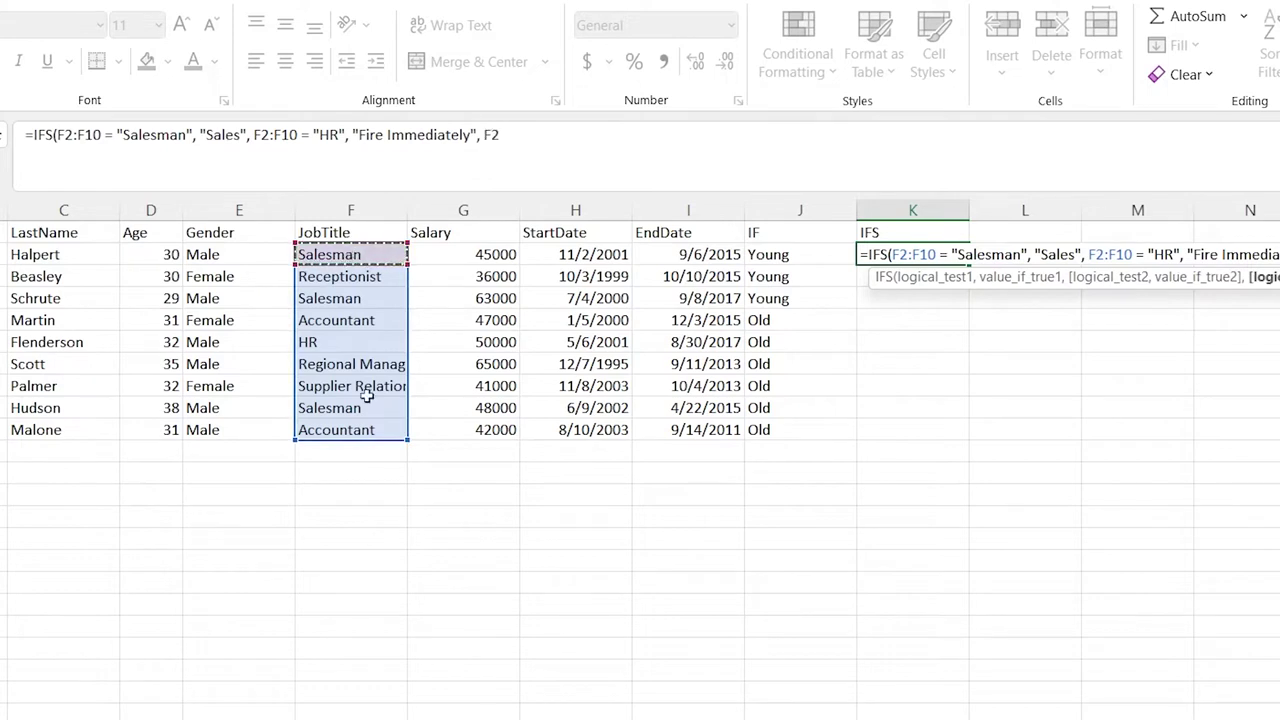
{"action": "left_click_drag", "start_coordinate": [368, 443], "coordinate": [369, 432]}
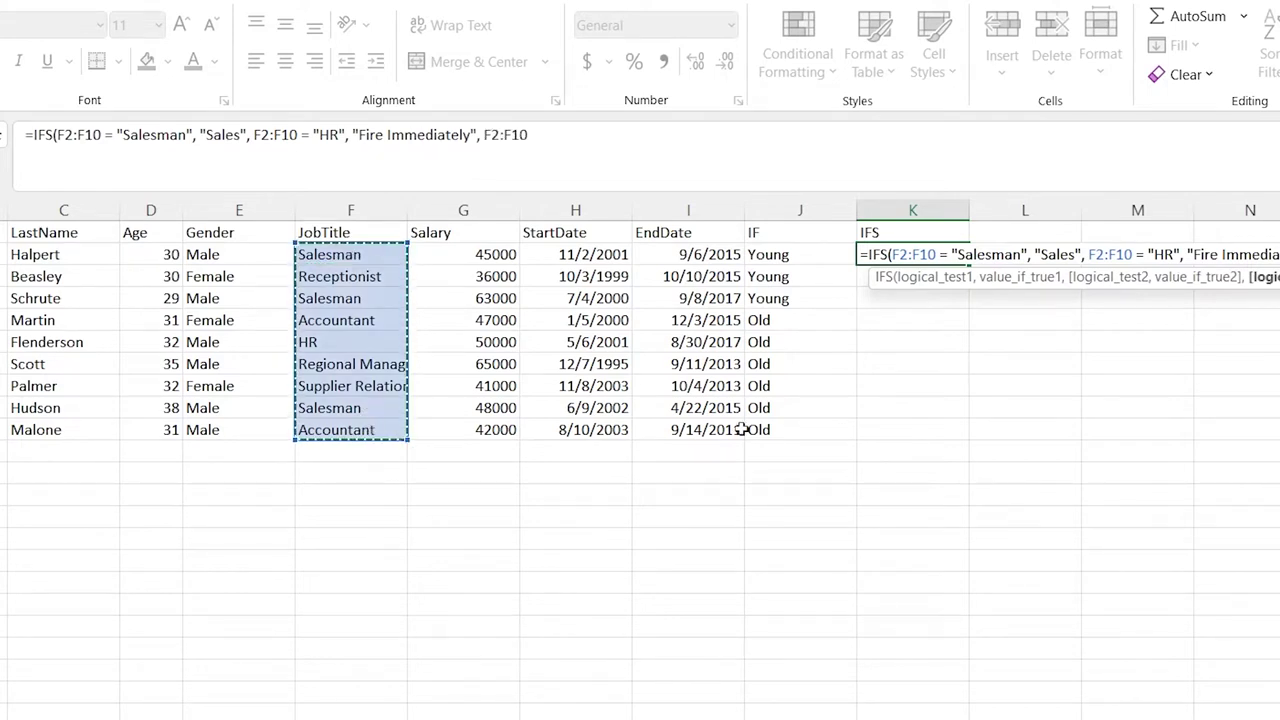
{"action": "type", "text": "= \"Regon"}
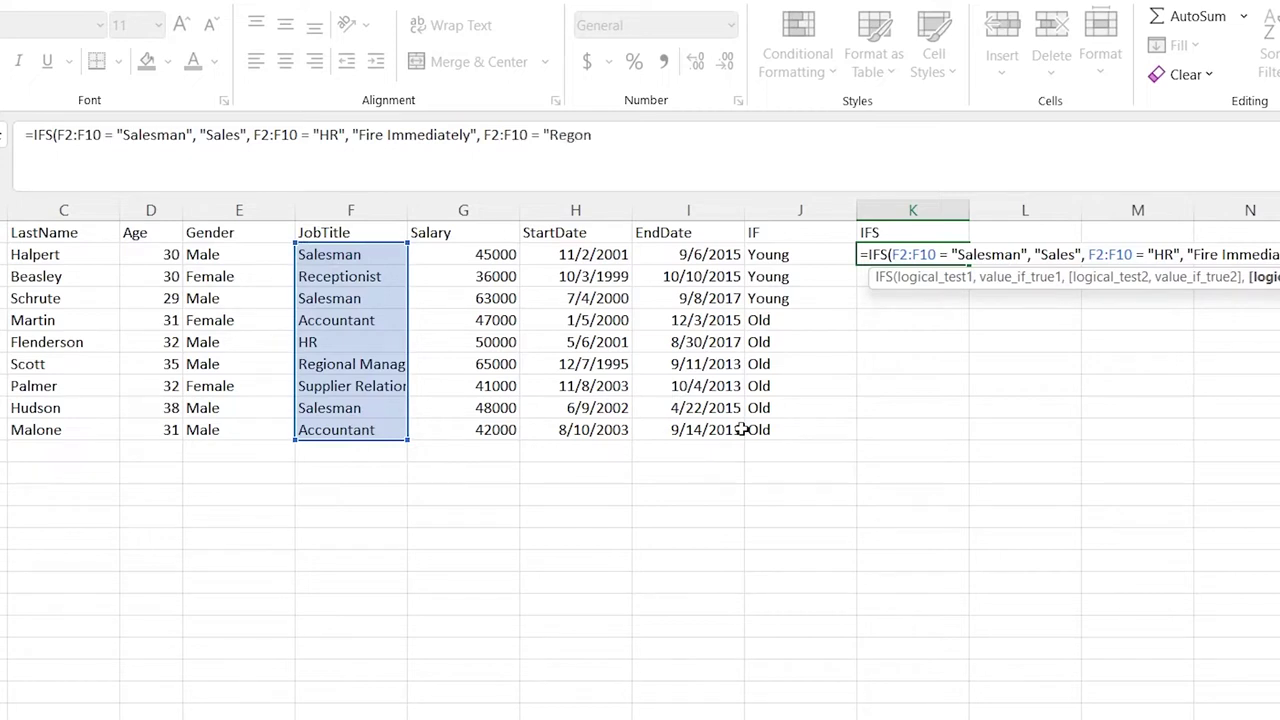
{"action": "key", "text": "BackSpace"}
{"action": "key", "text": "BackSpace"}
{"action": "type", "text": "ional Manager\""}
{"action": "type", "text": ","}
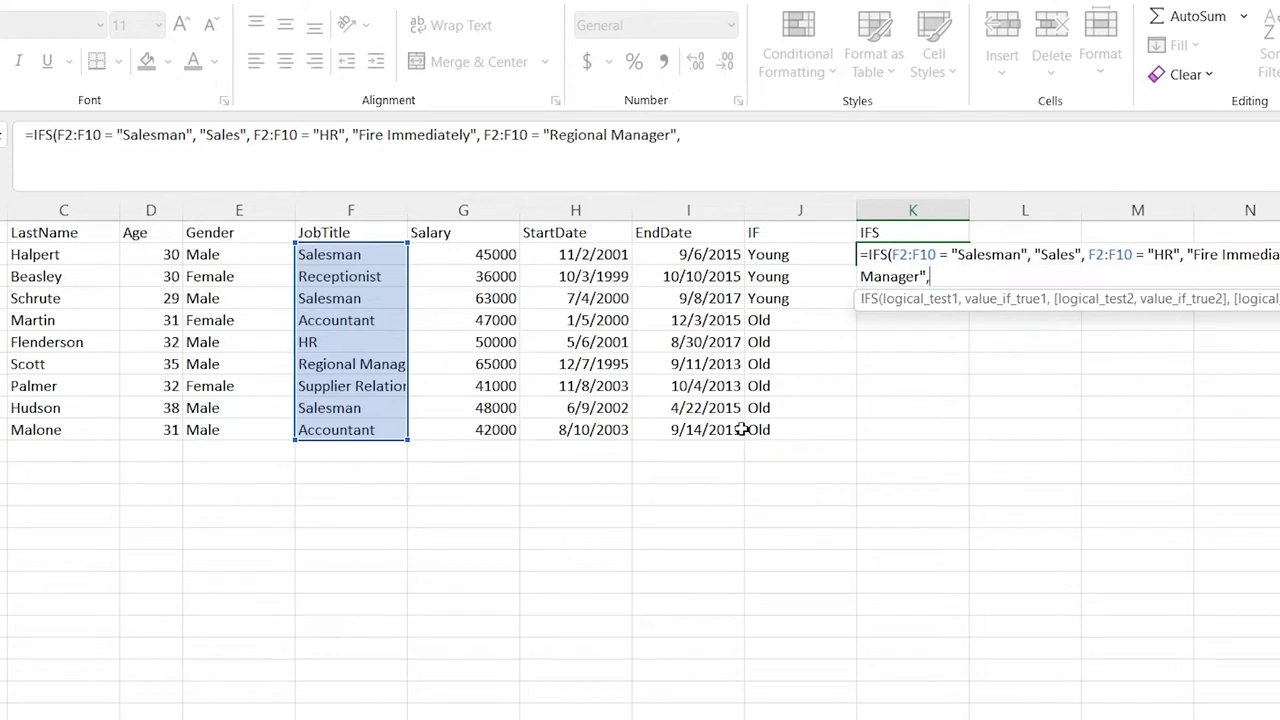
{"action": "type", "text": " \"Give Christmas Bonus\""}
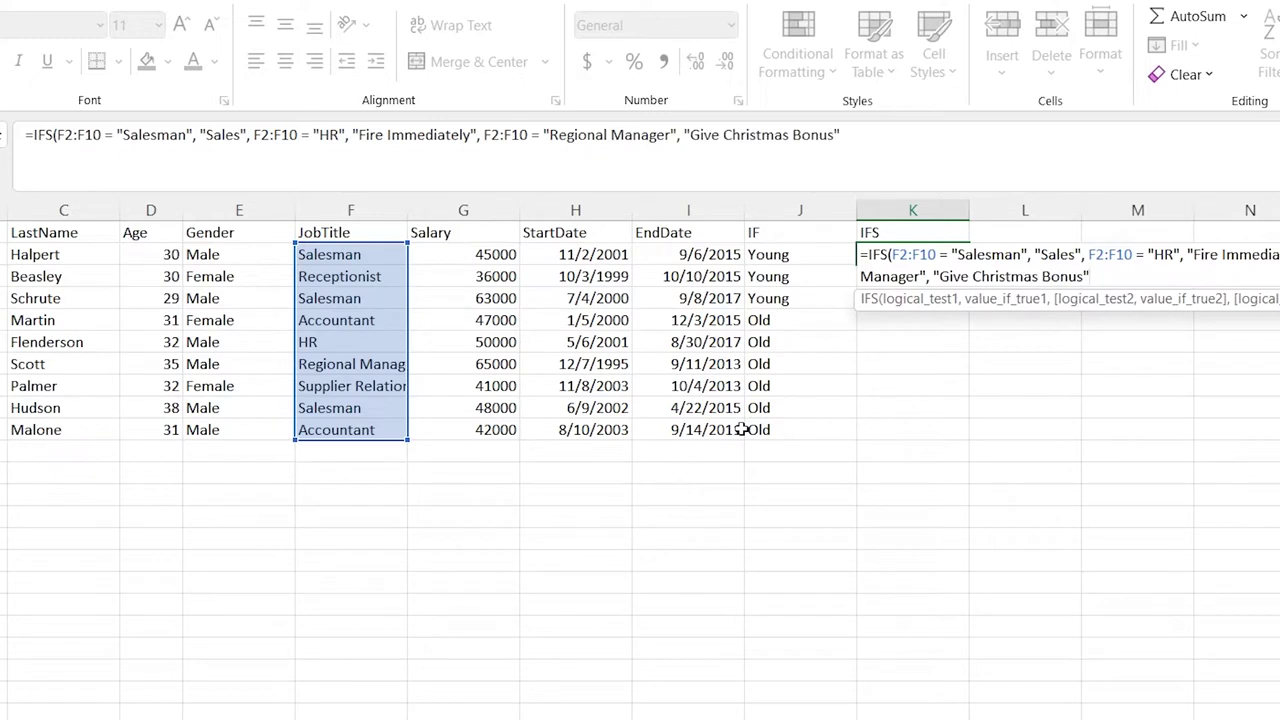
{"action": "type", "text": ")"}
{"action": "key", "text": "Return"}
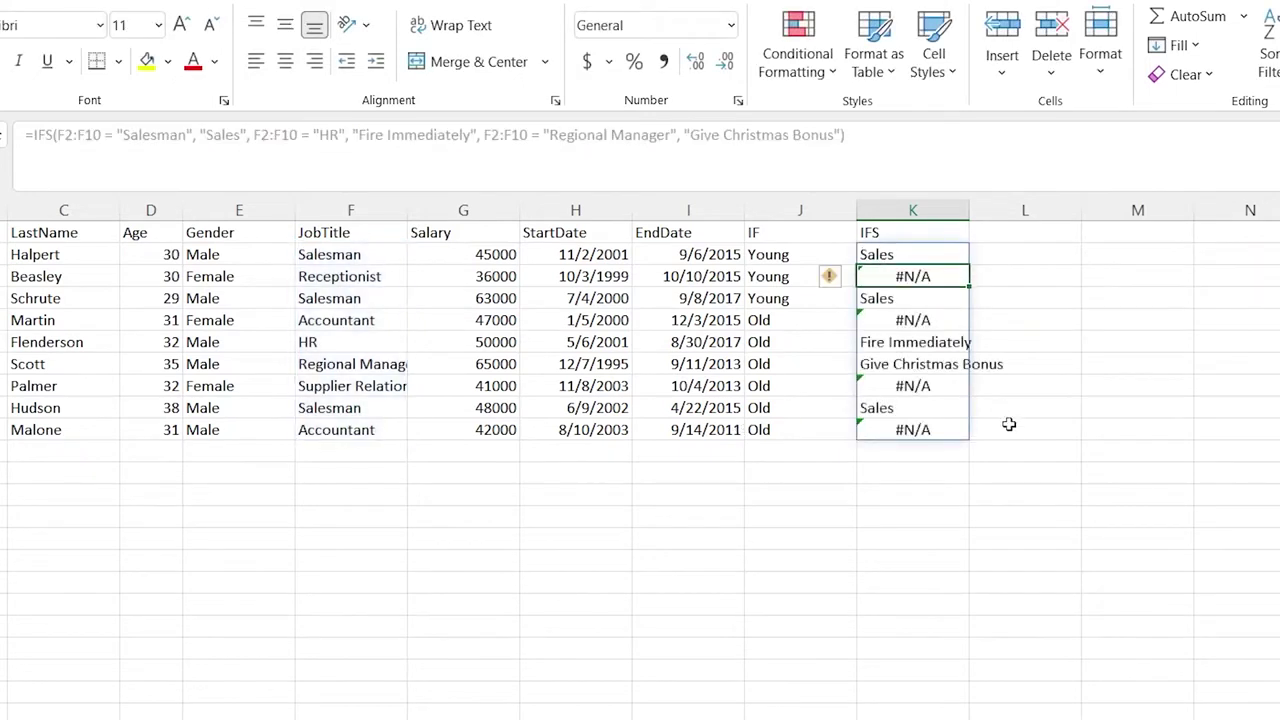
{"action": "left_click", "coordinate": [1046, 343]}
{"action": "left_click_drag", "start_coordinate": [970, 212], "coordinate": [1012, 213]}
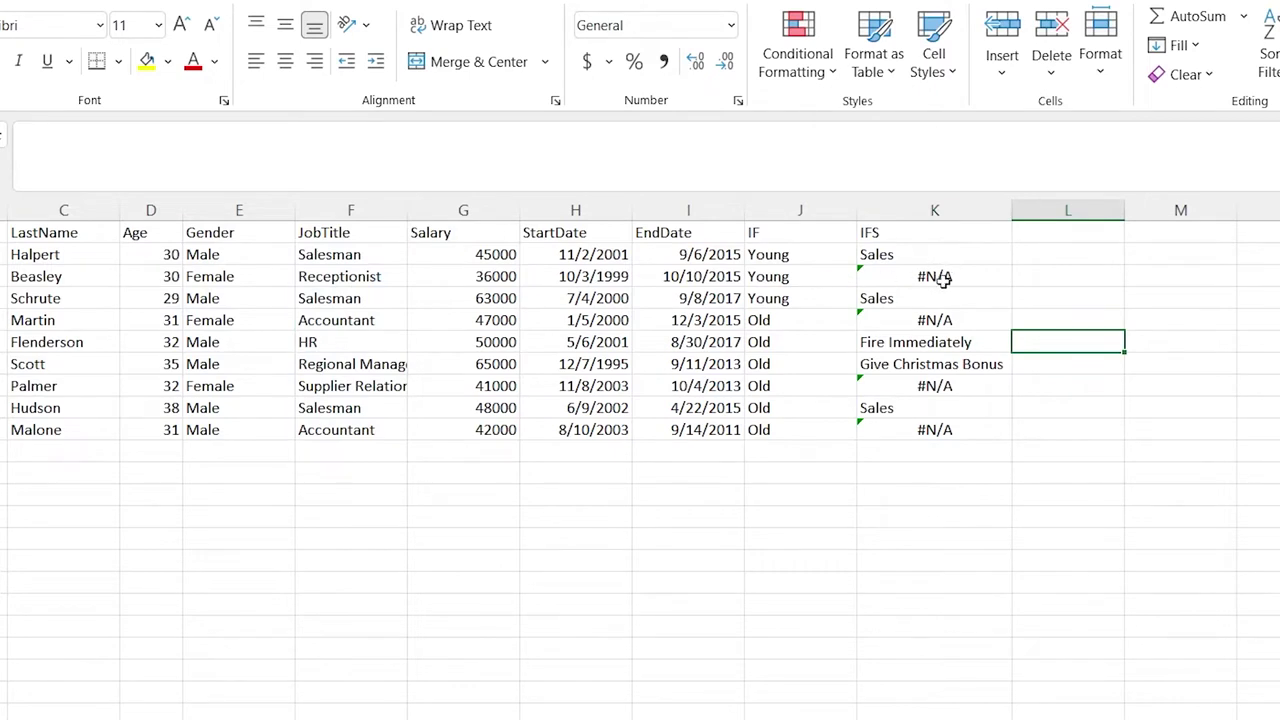
- Compare the IF formula in J2 with the IFS results in column K, checking the #N/A rows against their job titles
{"action": "double_click", "coordinate": [796, 277]}
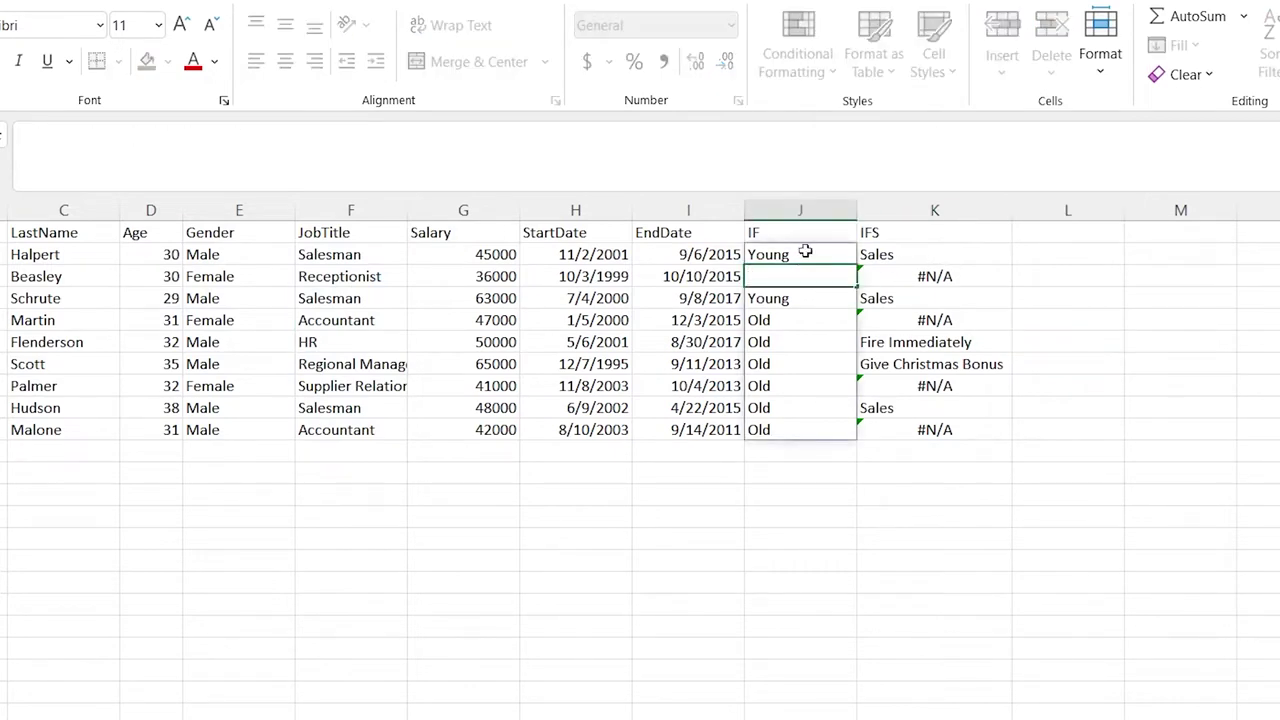
{"action": "double_click", "coordinate": [806, 252]}
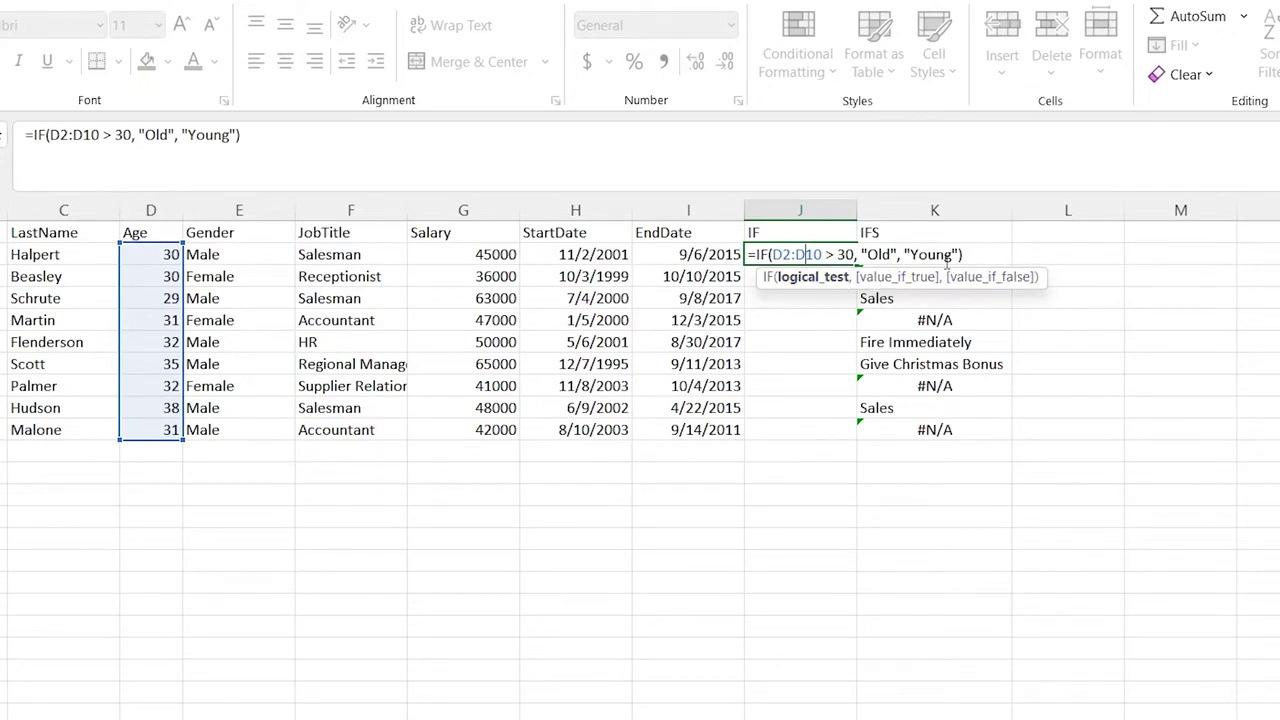
{"action": "left_click", "coordinate": [1065, 246]}
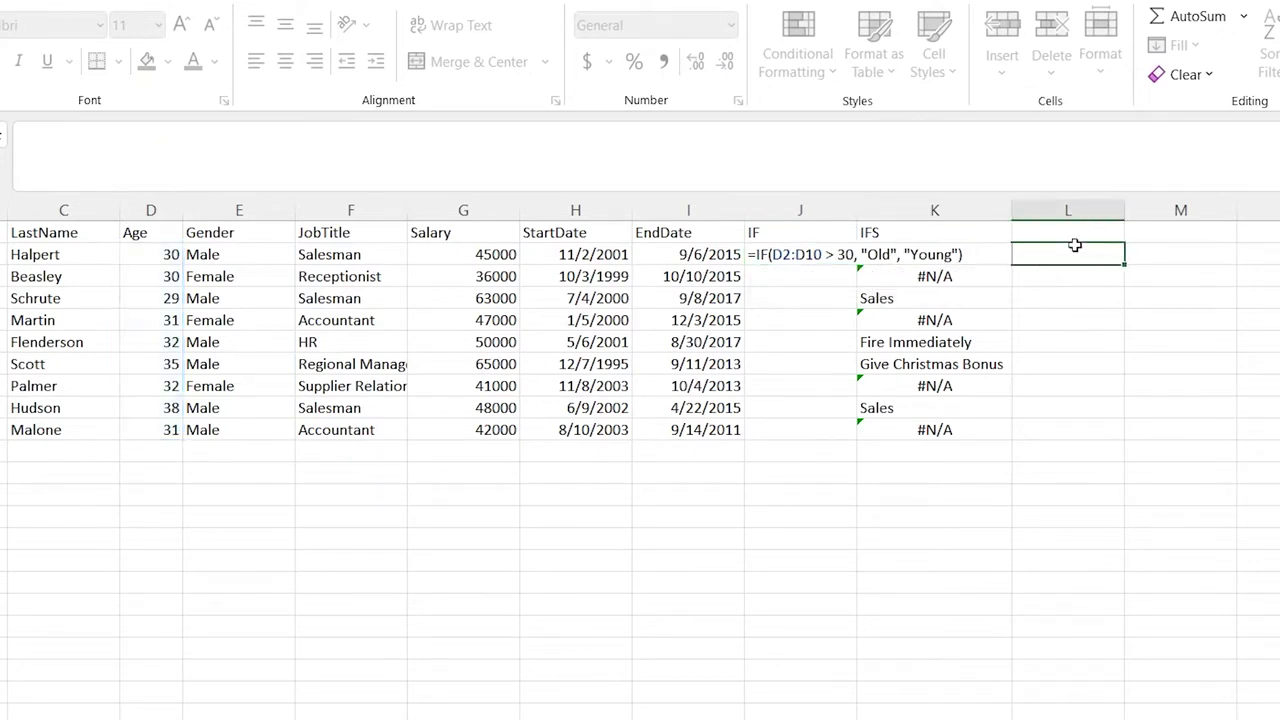
{"action": "left_click", "coordinate": [946, 276]}
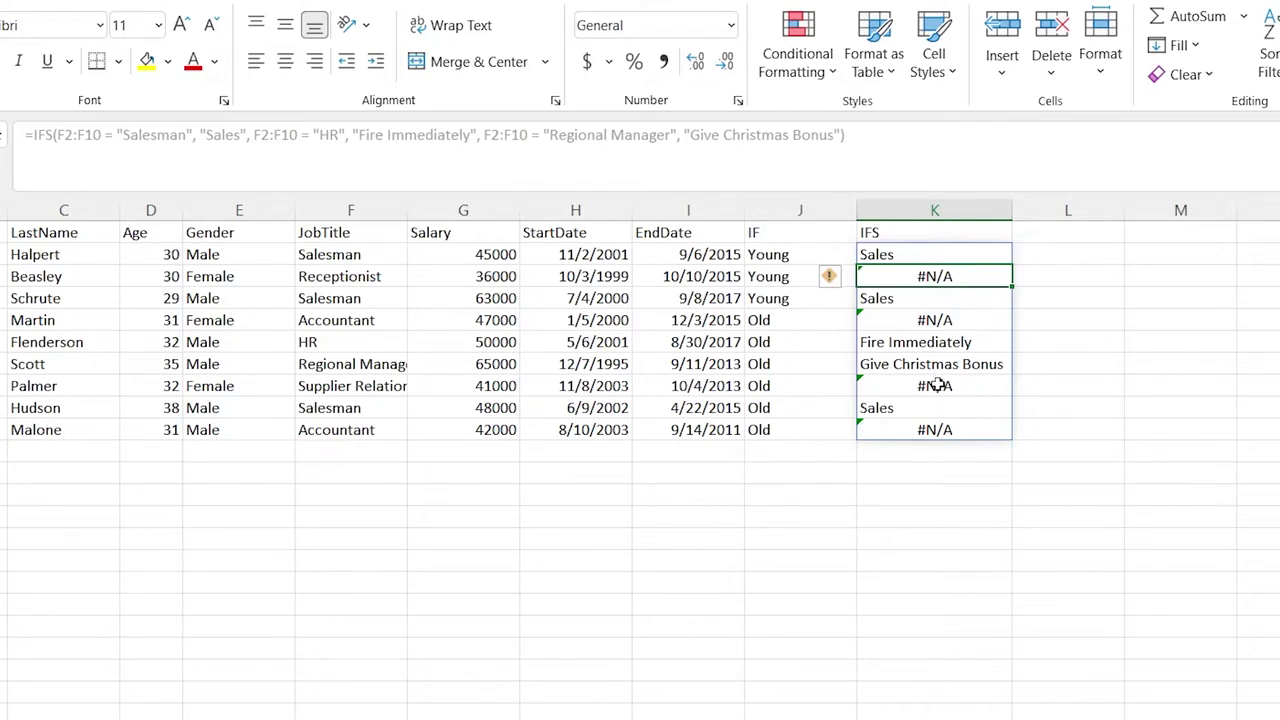
{"action": "mouse_move", "coordinate": [936, 386]}
{"action": "left_mouse_down"}
{"action": "mouse_move", "coordinate": [409, 406]}
{"action": "mouse_move", "coordinate": [370, 386]}
{"action": "mouse_move", "coordinate": [634, 432]}
{"action": "mouse_move", "coordinate": [940, 438]}
{"action": "left_mouse_up"}
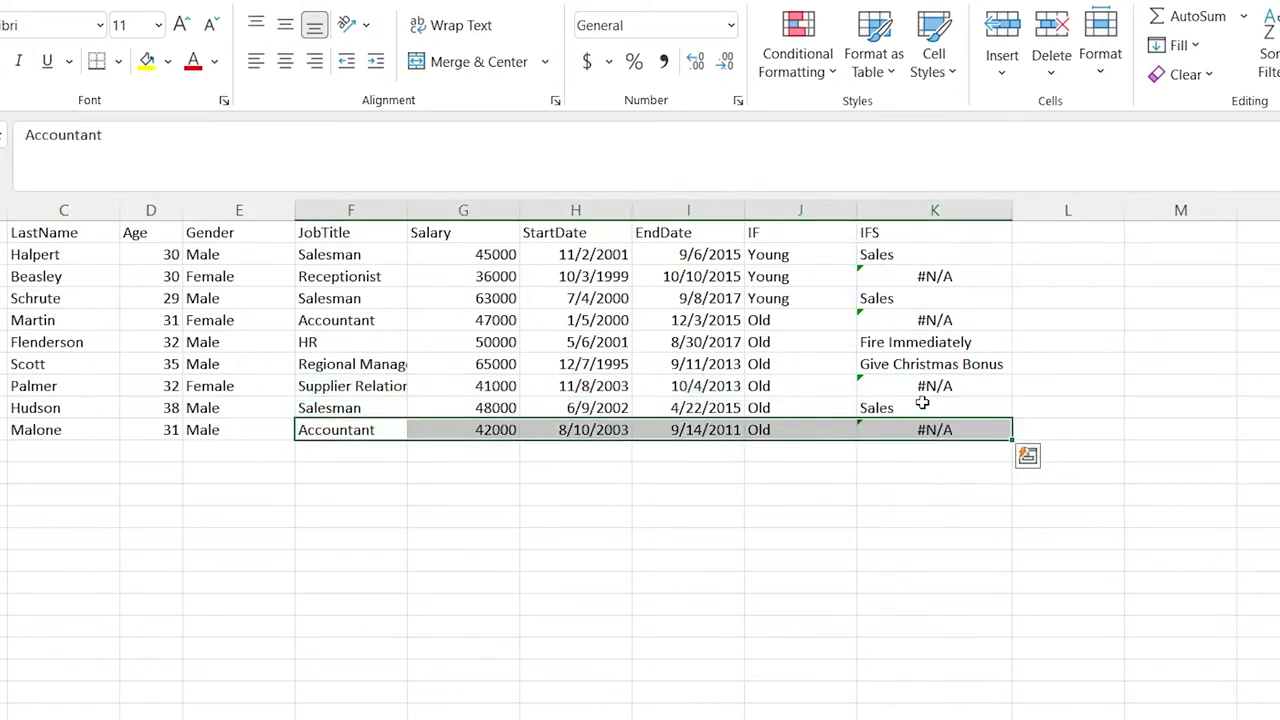
{"action": "left_click_drag", "start_coordinate": [936, 408], "coordinate": [388, 405]}
{"action": "left_click", "coordinate": [710, 462]}
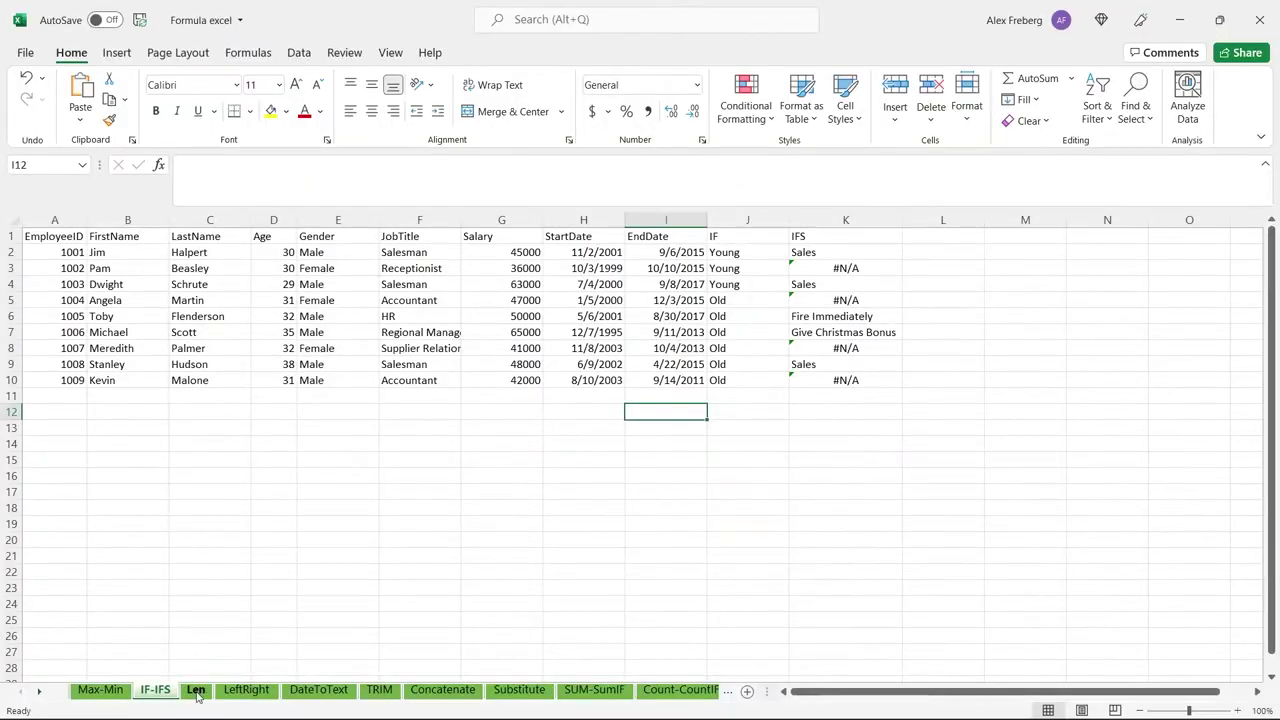
- On the Len sheet, autofit the EmployeeID column and read the usage note in L1
{"action": "left_click", "coordinate": [38, 719]}
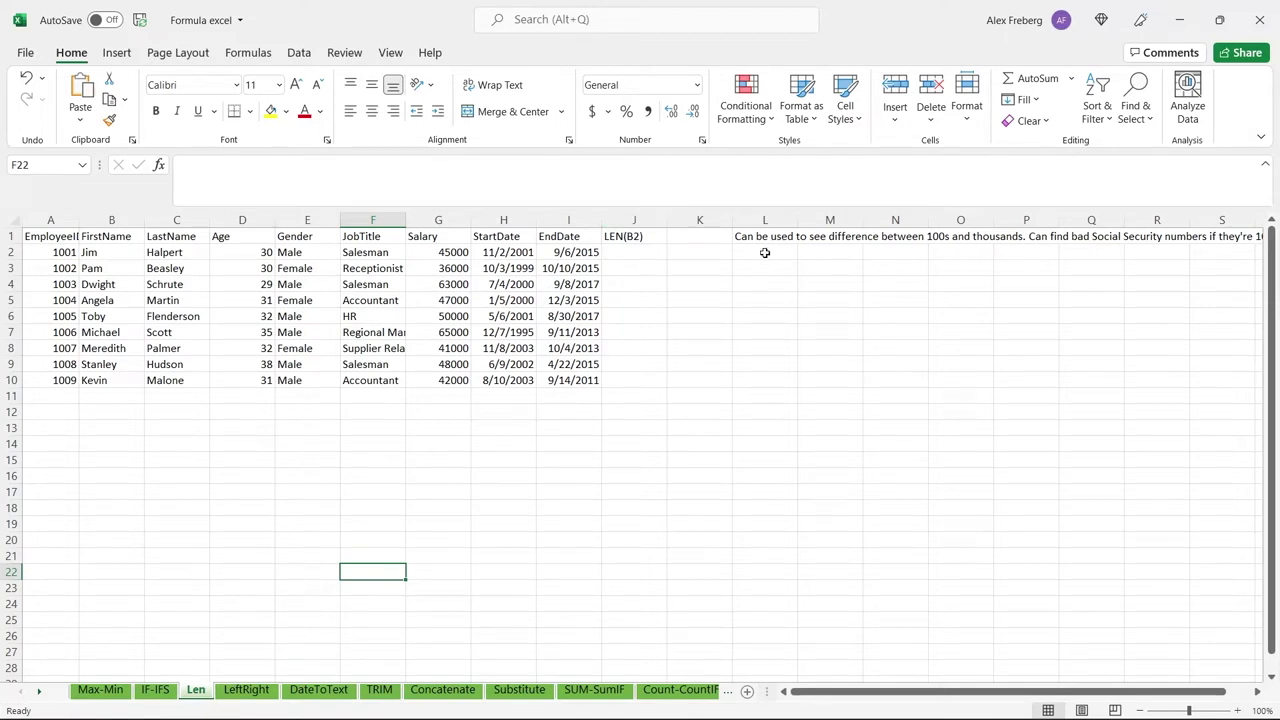
{"action": "double_click", "coordinate": [79, 219]}
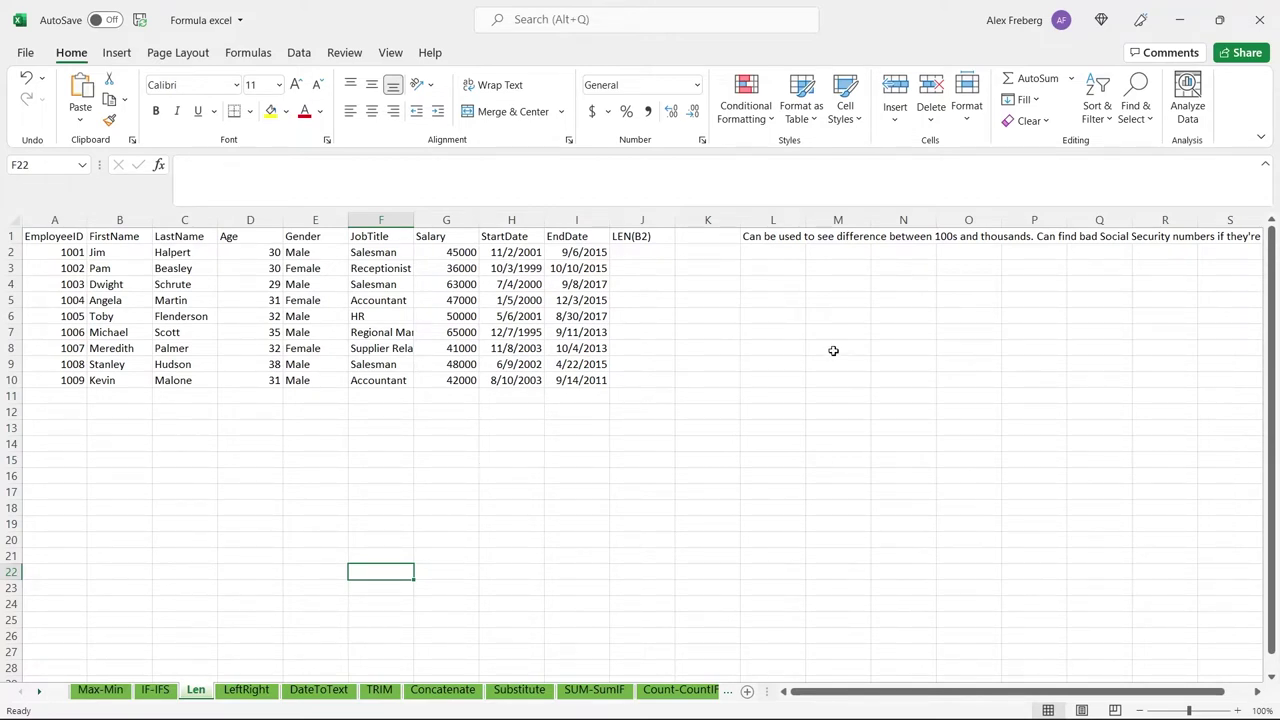
{"action": "left_click", "coordinate": [771, 236]}
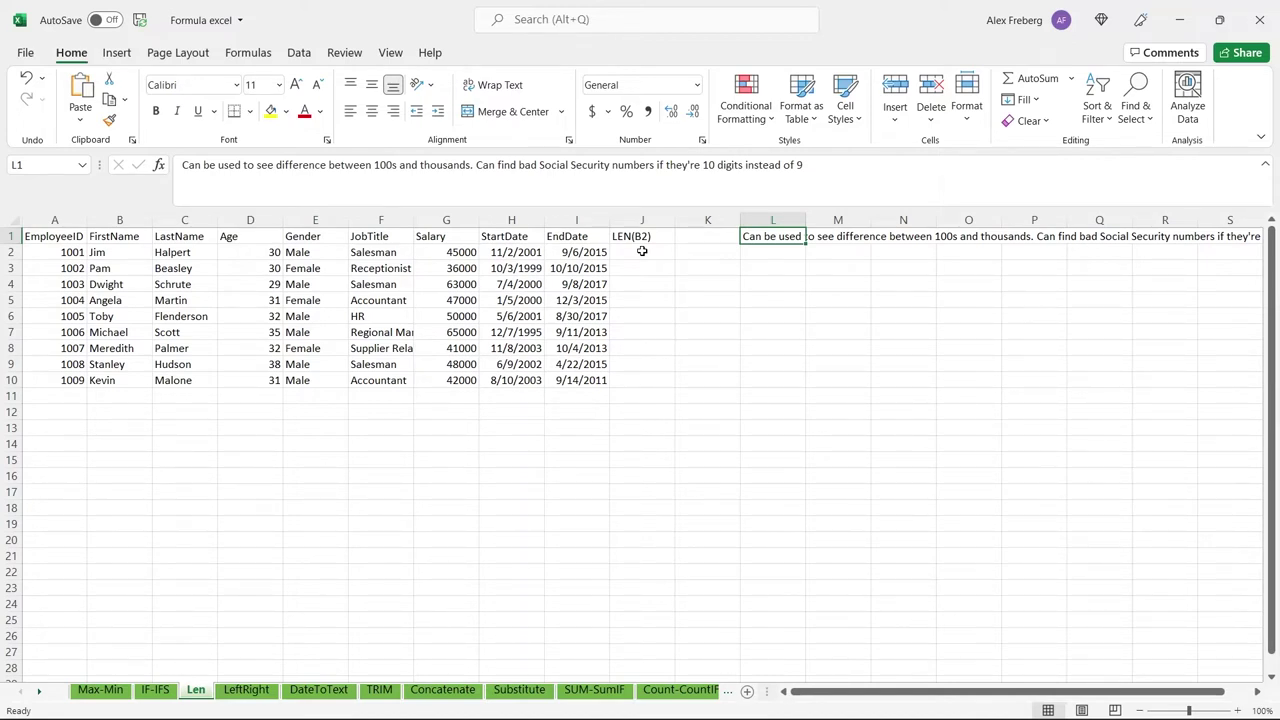
{"action": "type", "text": "="}
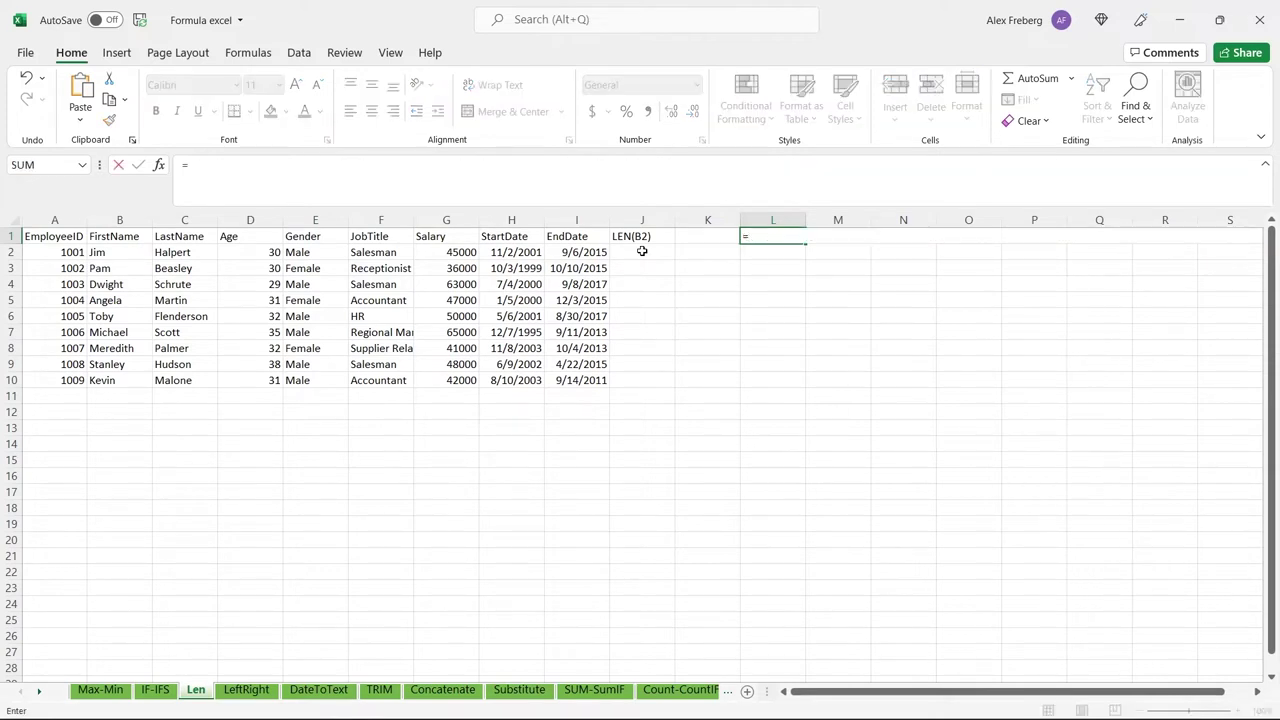
{"action": "key", "text": "Escape"}
- Enter =LEN(C2:C10) in J2 to count the characters of every LastName
{"action": "left_click", "coordinate": [641, 252]}
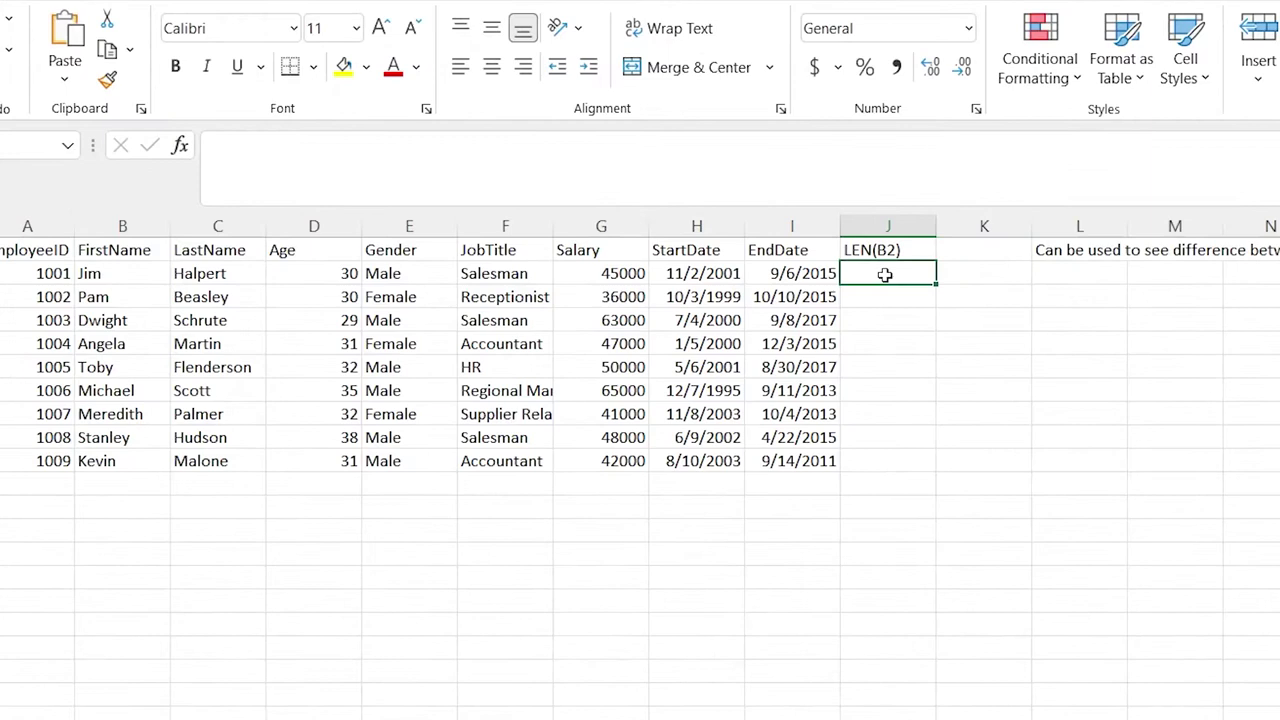
{"action": "double_click", "coordinate": [885, 274]}
{"action": "type", "text": "=LEN"}
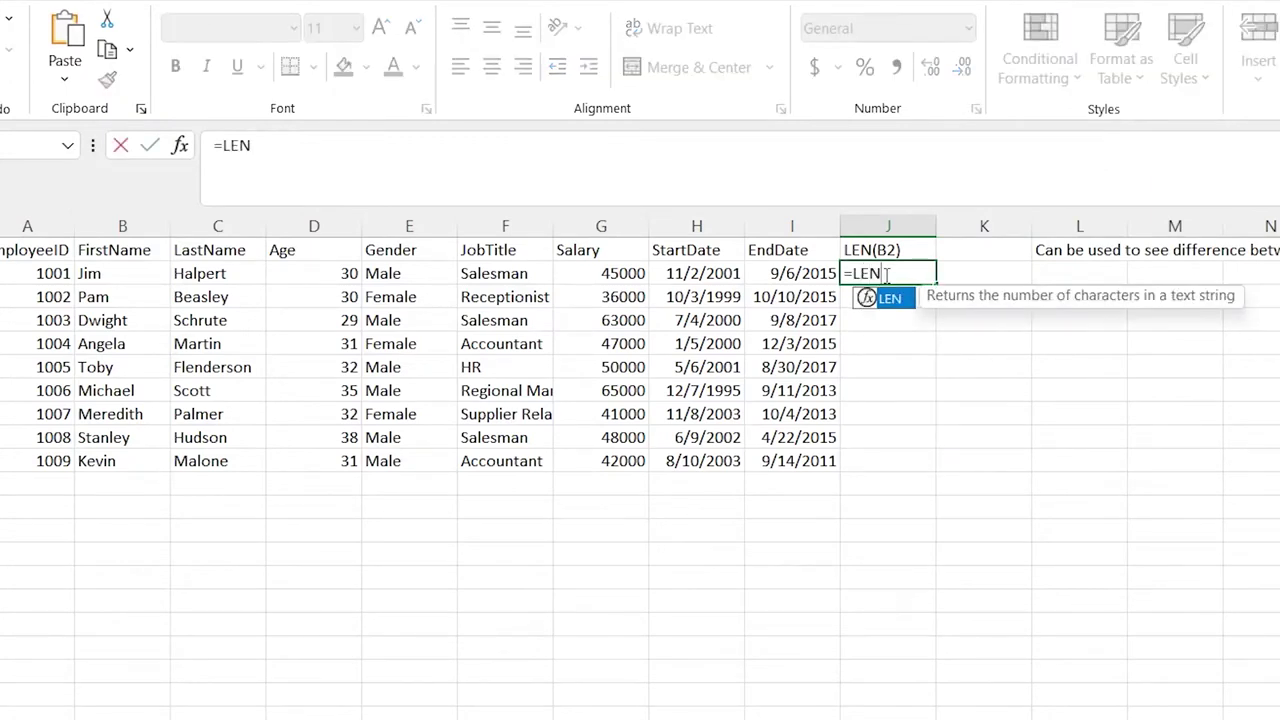
{"action": "type", "text": "("}
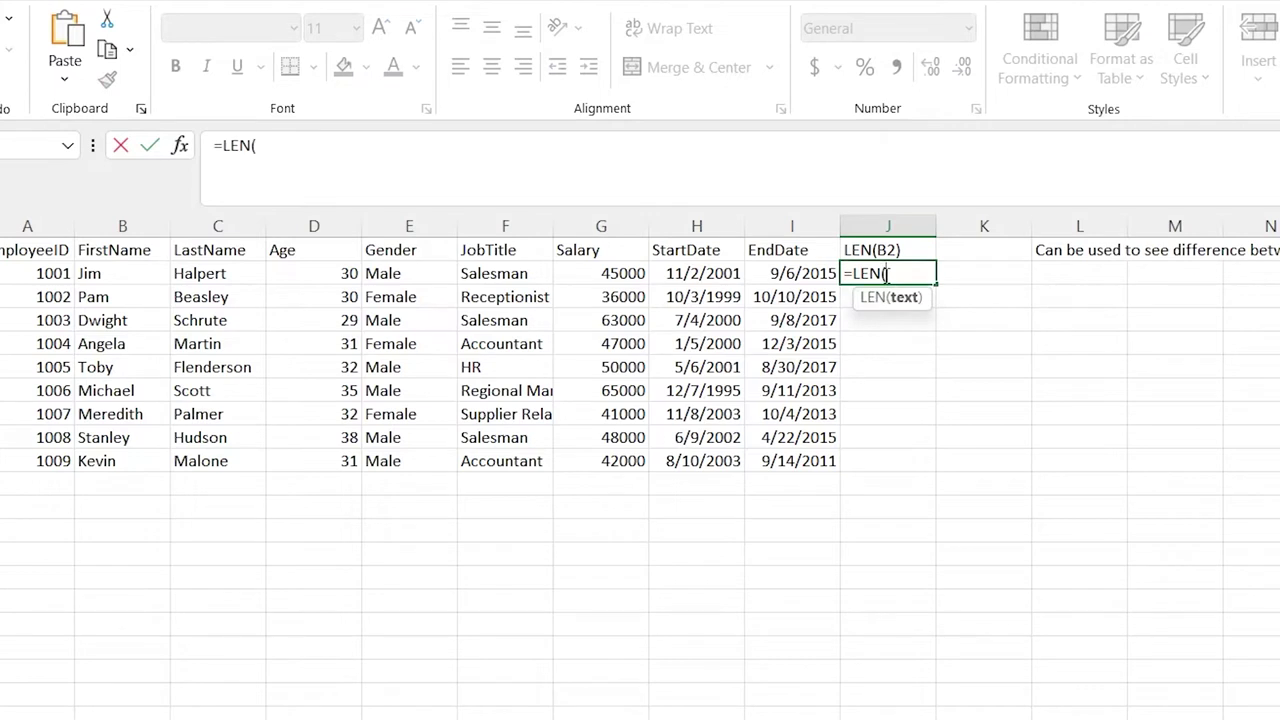
{"action": "key", "text": "BackSpace"}
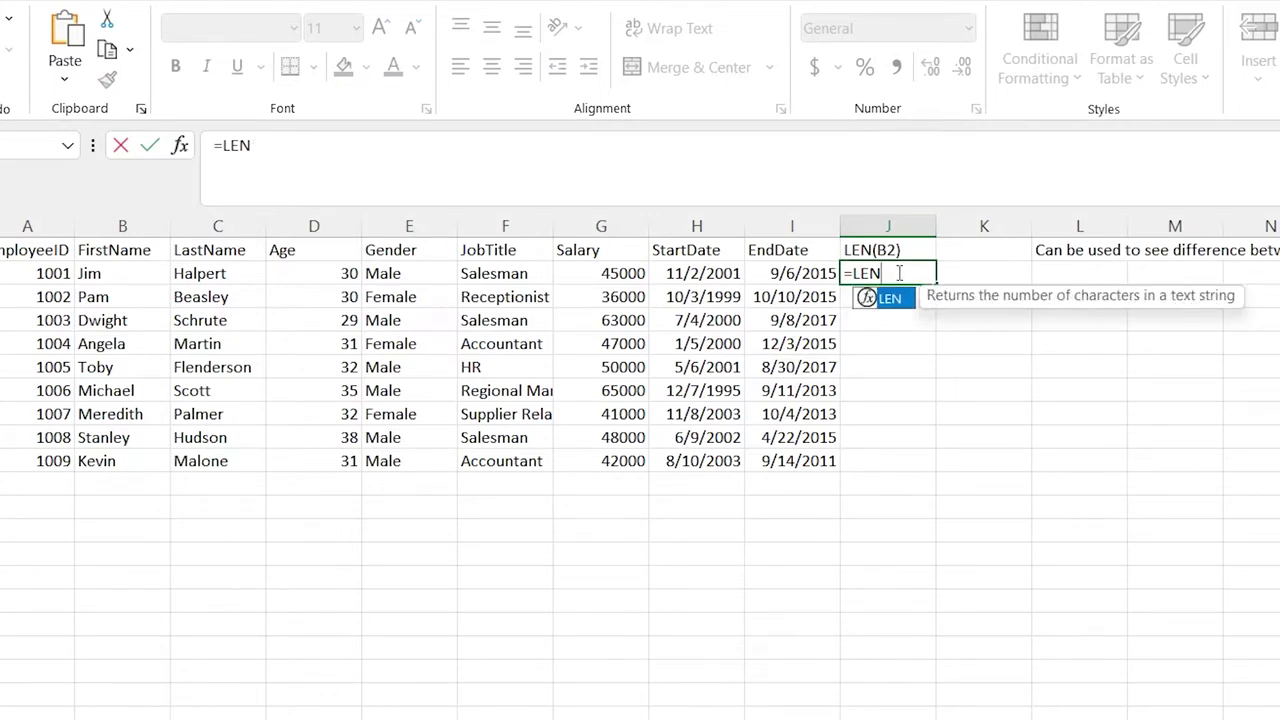
{"action": "type", "text": "("}
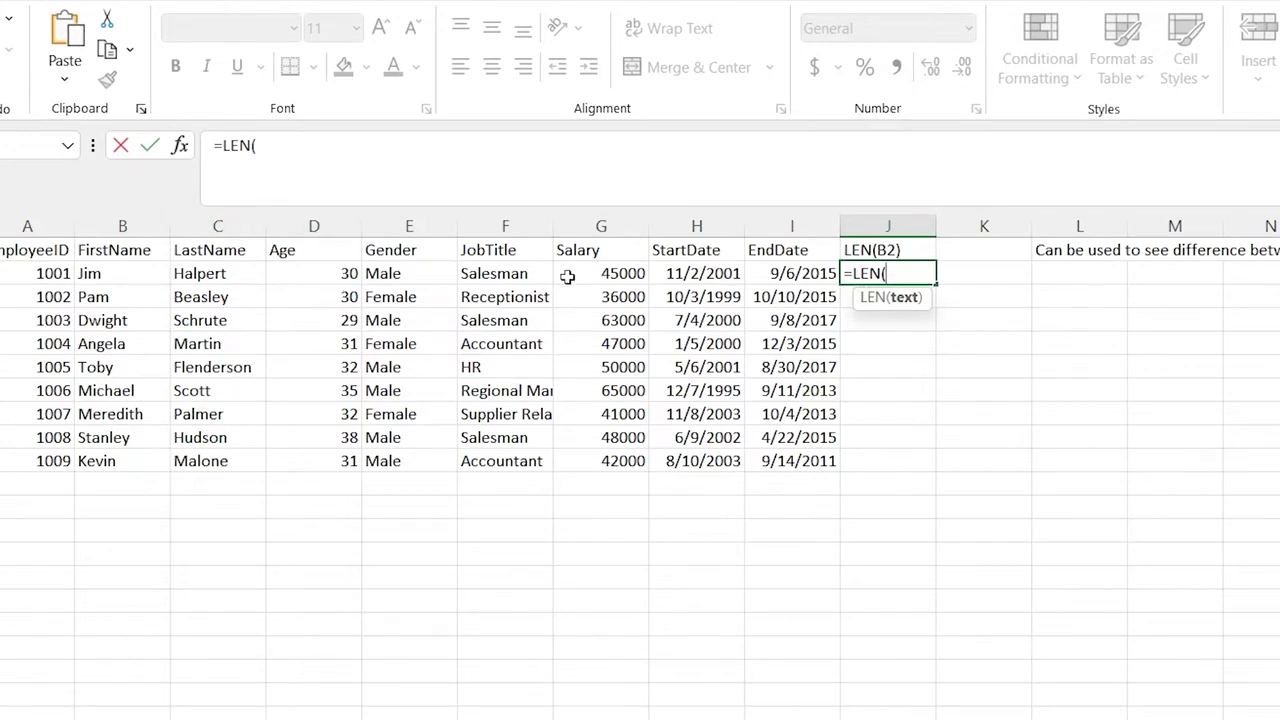
{"action": "left_click", "coordinate": [255, 273]}
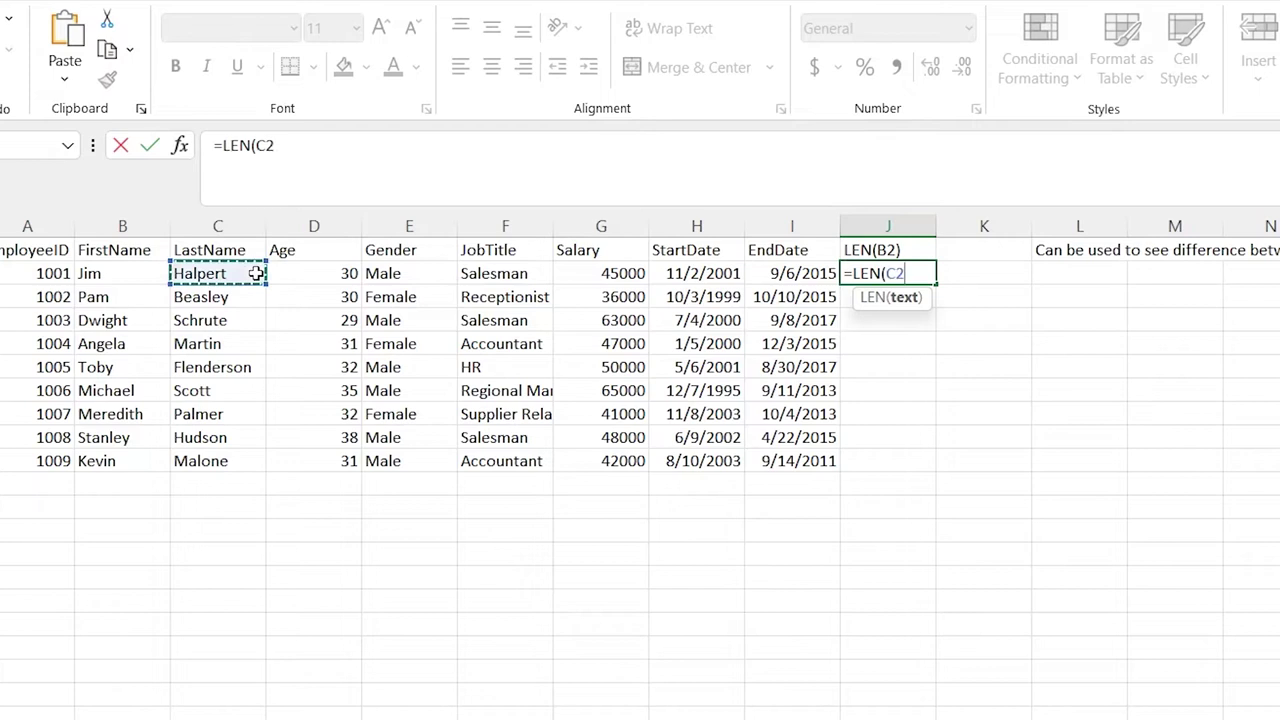
{"action": "left_click", "coordinate": [237, 460], "text": "shift"}
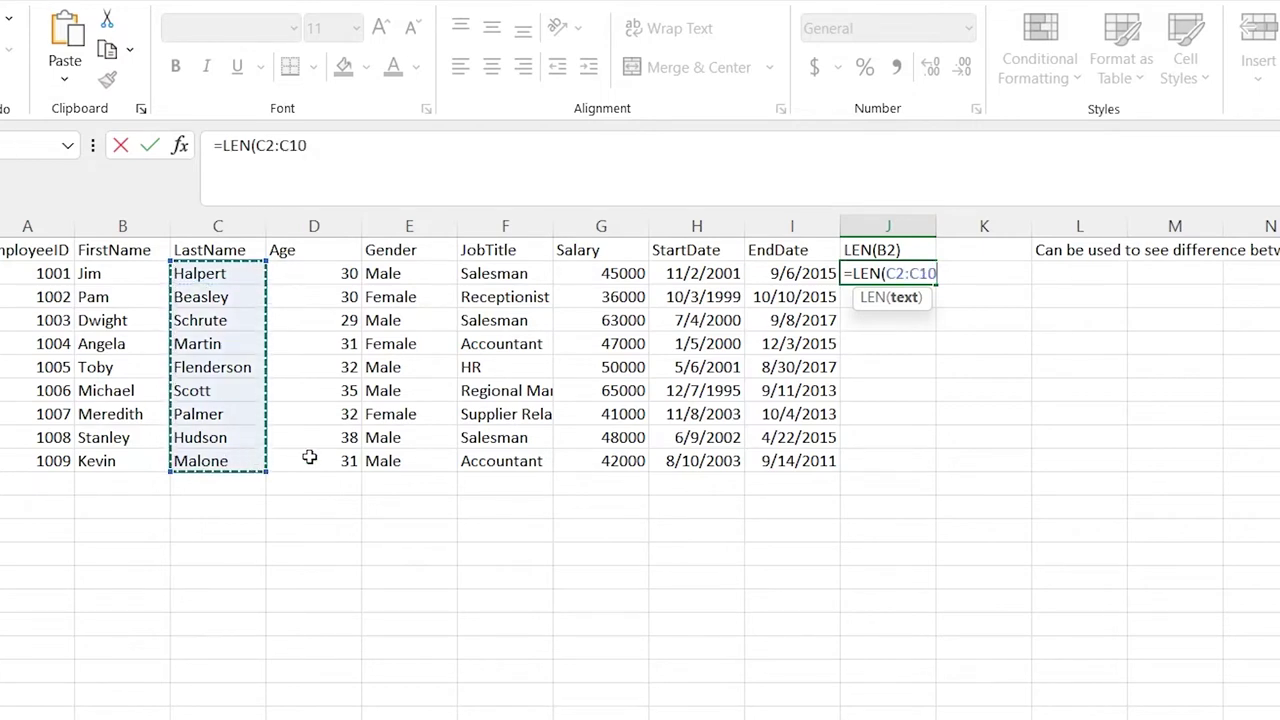
{"action": "key", "text": "Return"}
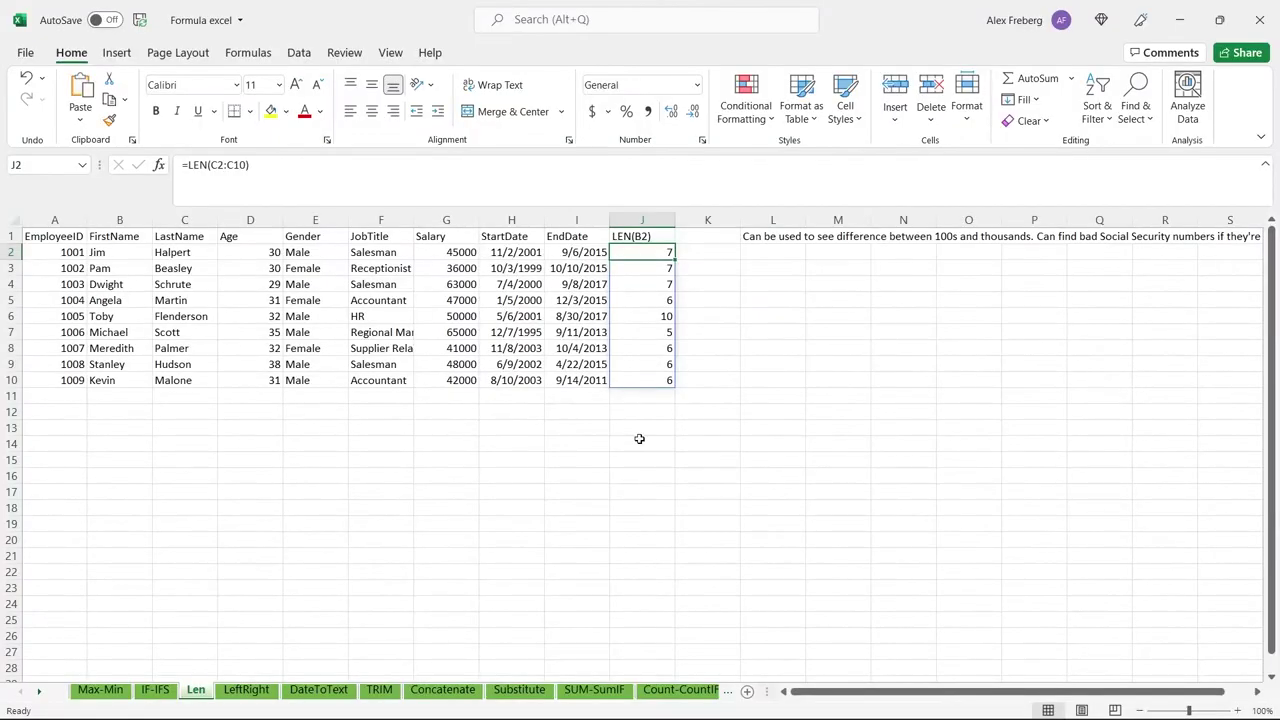
{"action": "left_click", "coordinate": [884, 548]}
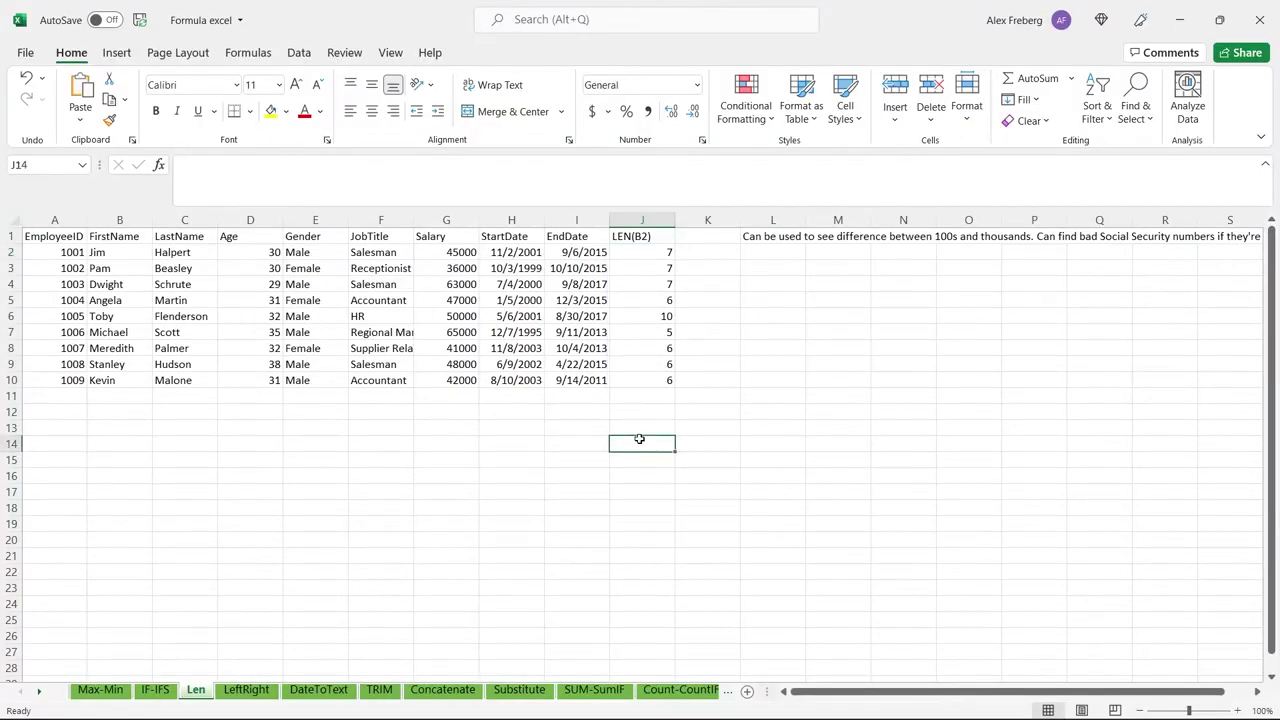
- Go to the LeftRight sheet and select cell K2 under the Left header
{"action": "left_click", "coordinate": [258, 691]}
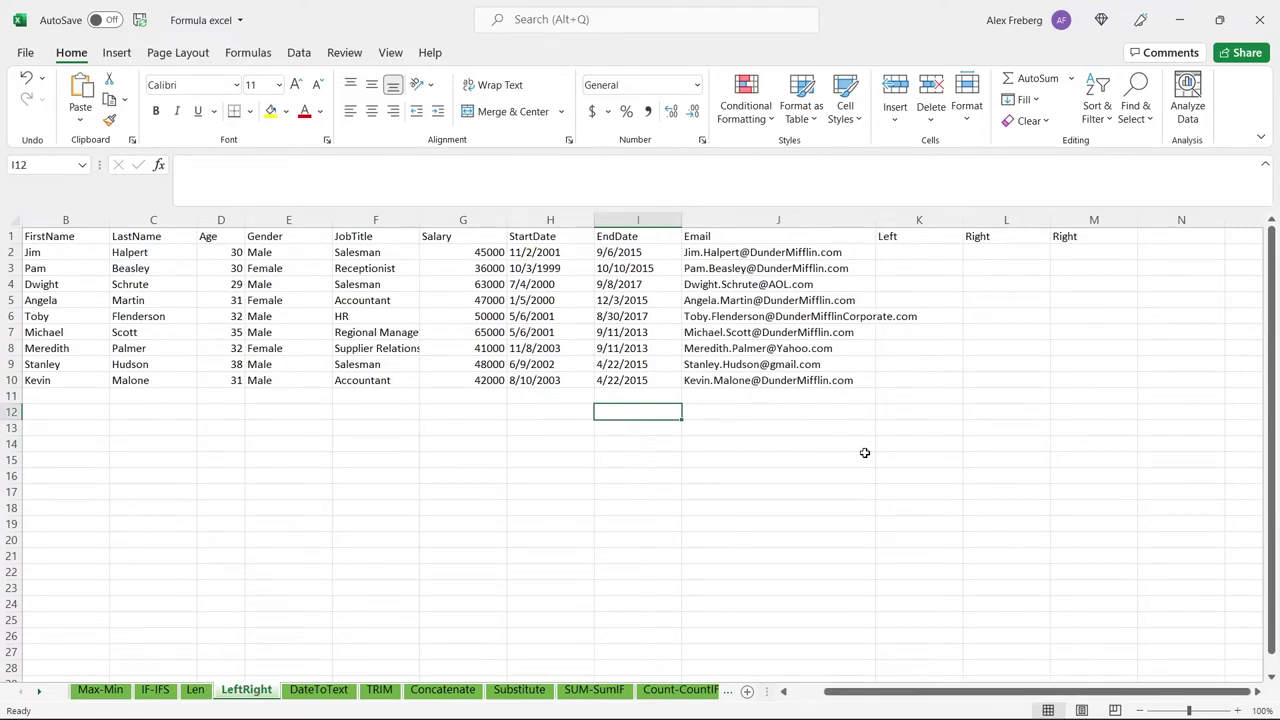
{"action": "left_click", "coordinate": [921, 252]}
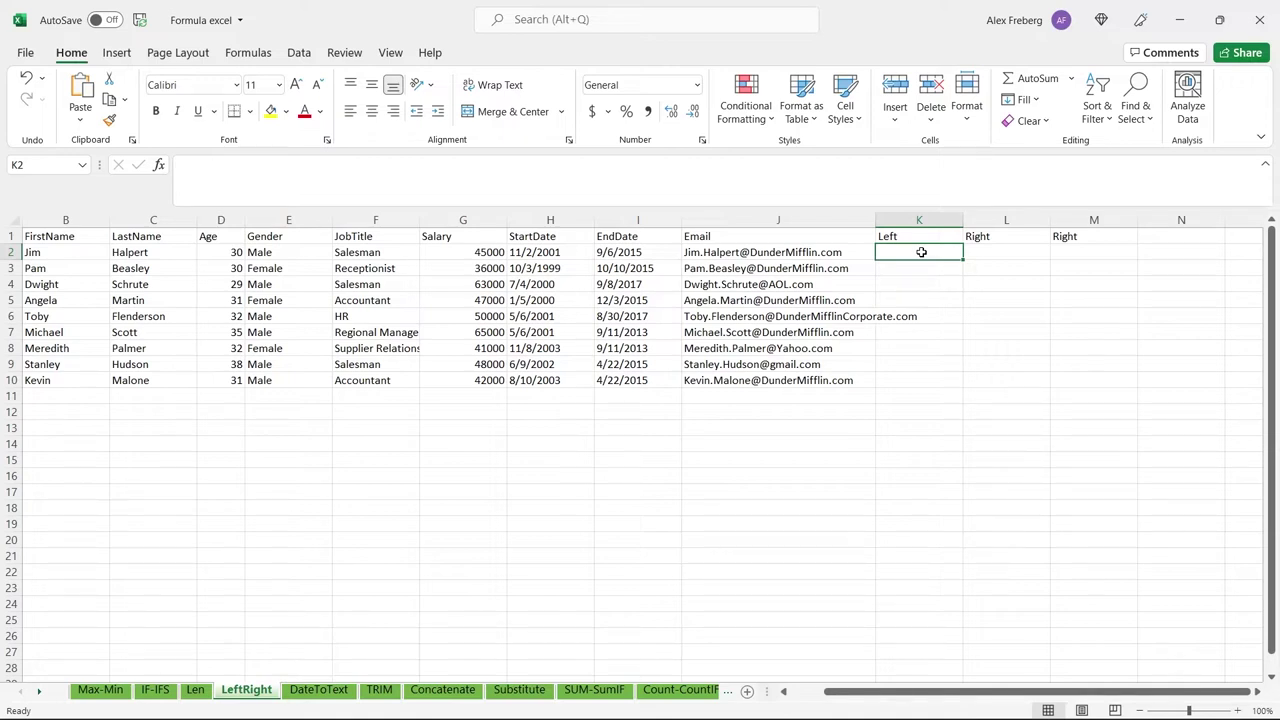
{"action": "type", "text": "=subs"}
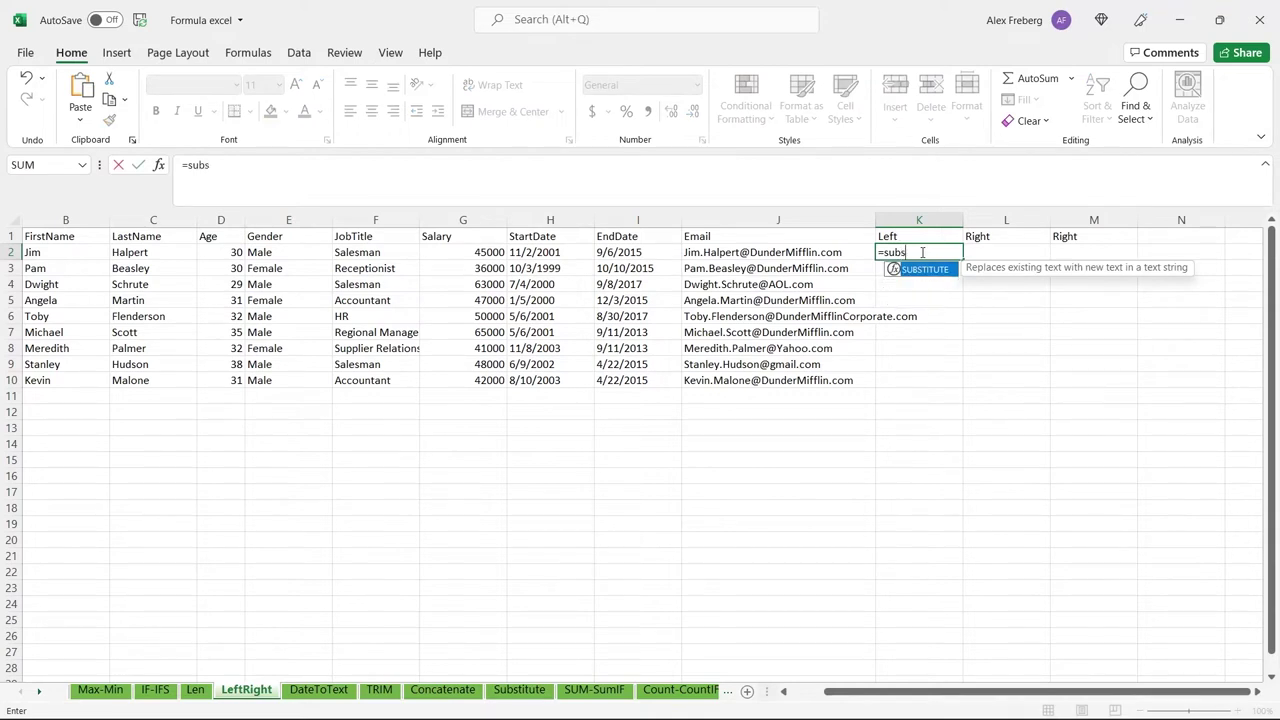
{"action": "key", "text": "BackSpace"}
{"action": "key", "text": "BackSpace"}
{"action": "key", "text": "BackSpace"}
{"action": "key", "text": "BackSpace"}
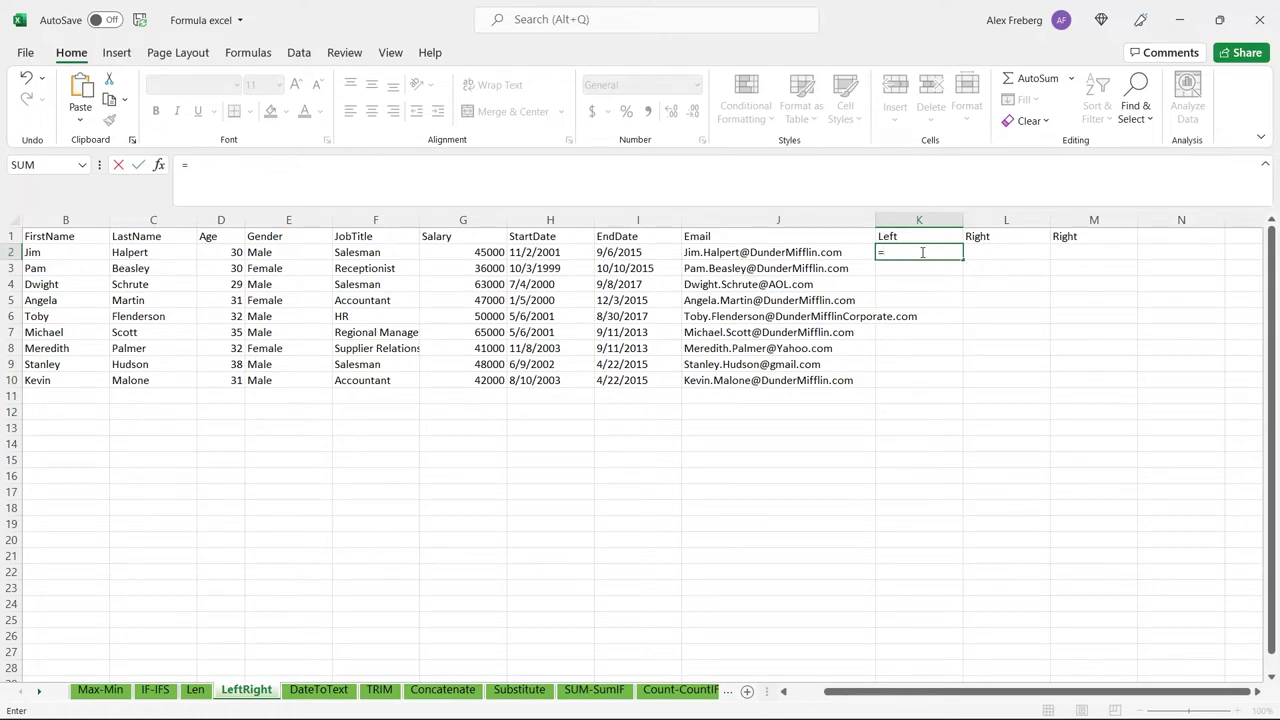
- Enter =LEFT(B2:B10, 3) in K2 to extract the first three characters of each FirstName, and check the spilled results
{"action": "type", "text": "LE"}
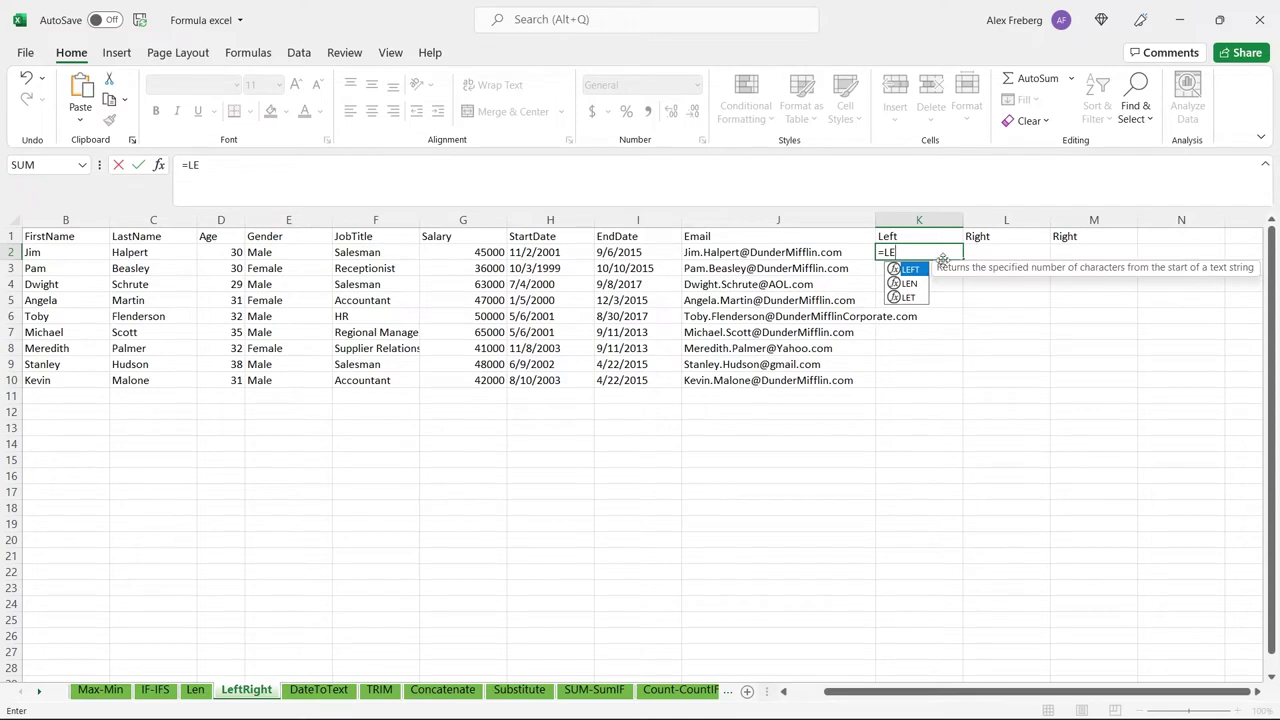
{"action": "key", "text": "Tab"}
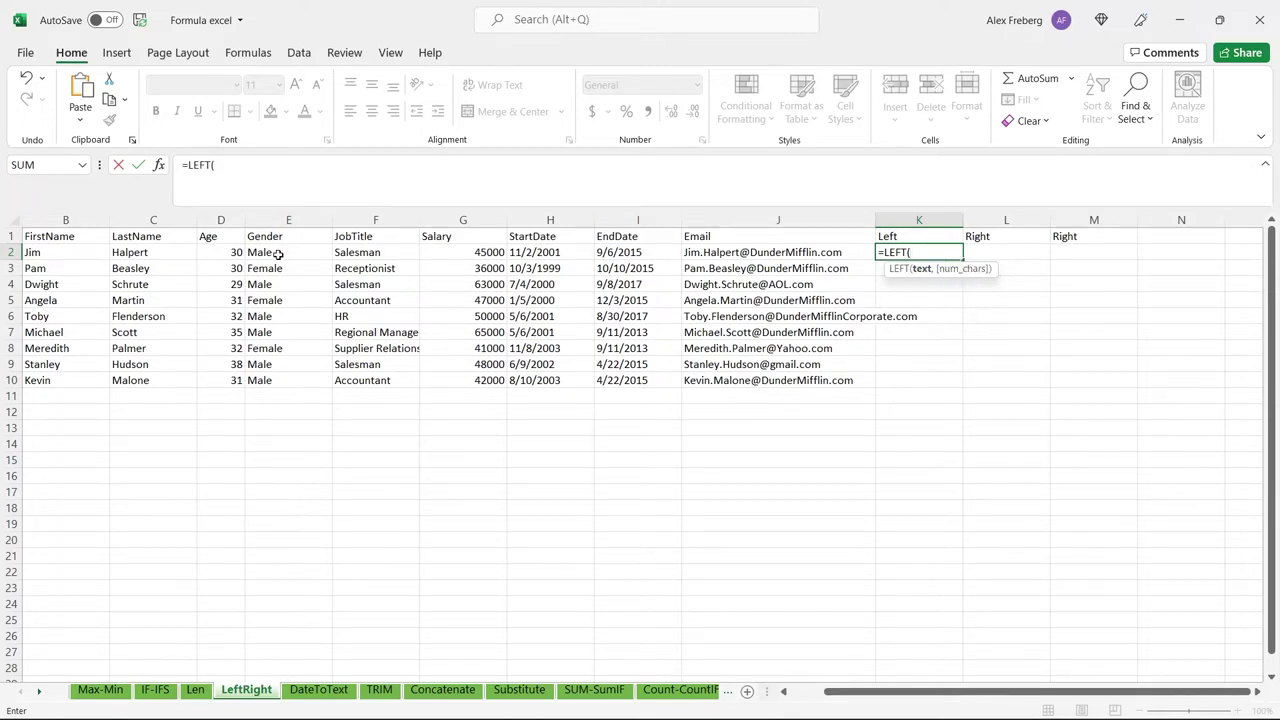
{"action": "left_click", "coordinate": [77, 254]}
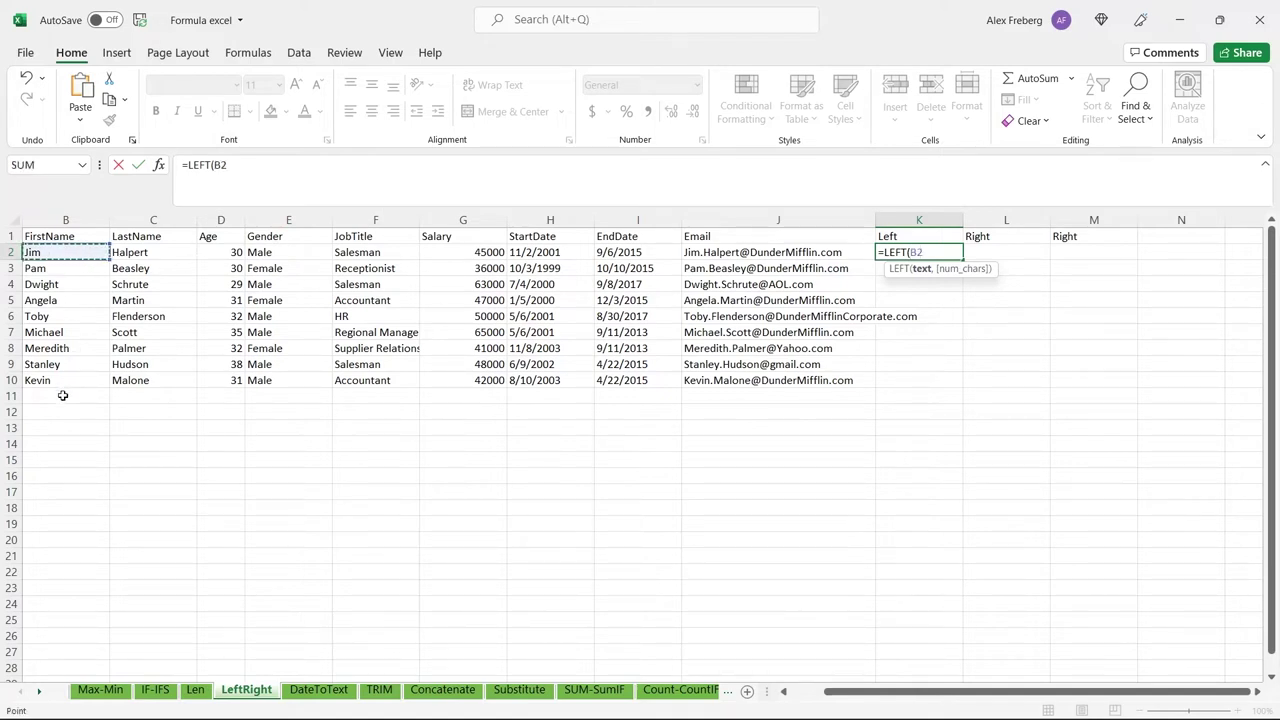
{"action": "left_click", "coordinate": [75, 381], "text": "shift"}
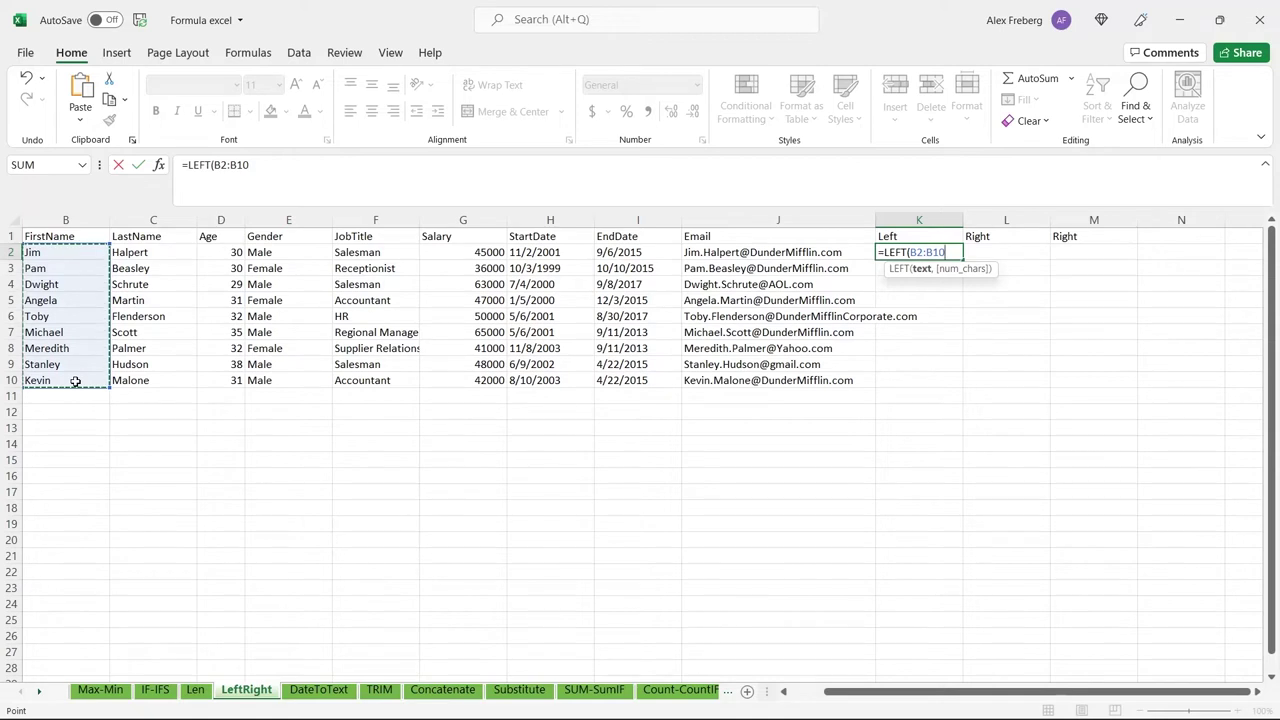
{"action": "type", "text": ", 3"}
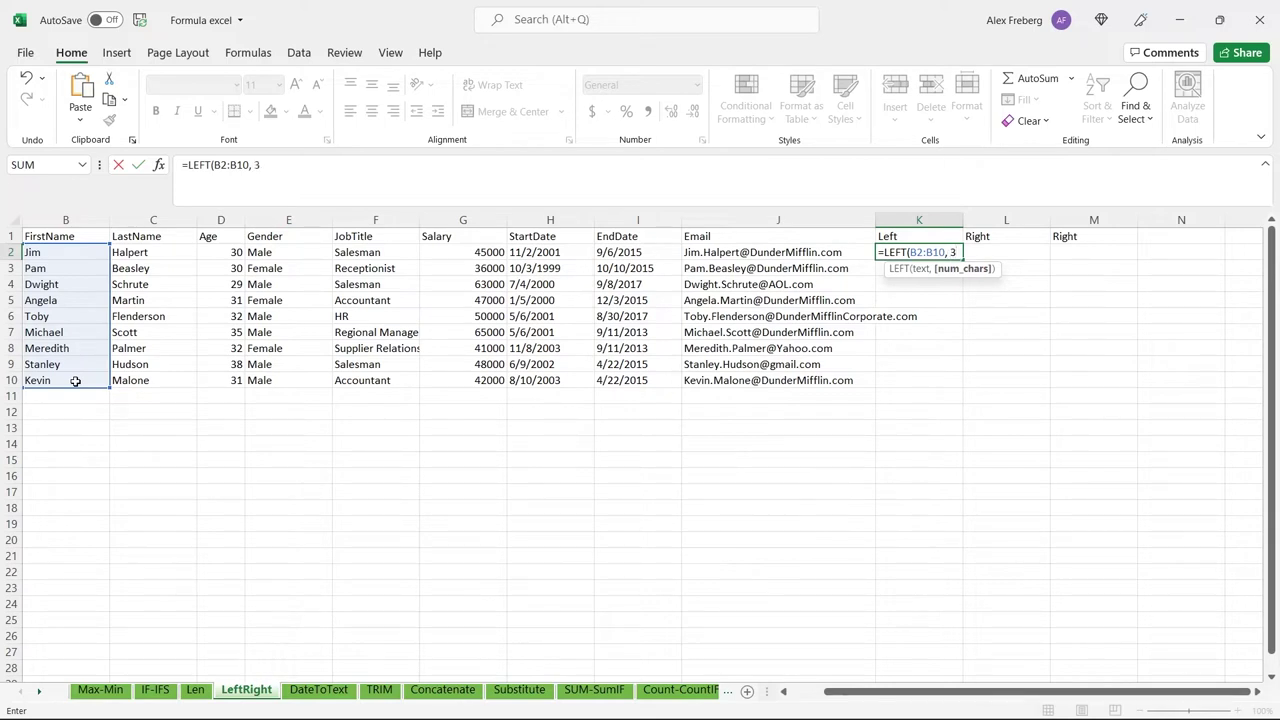
{"action": "type", "text": ")"}
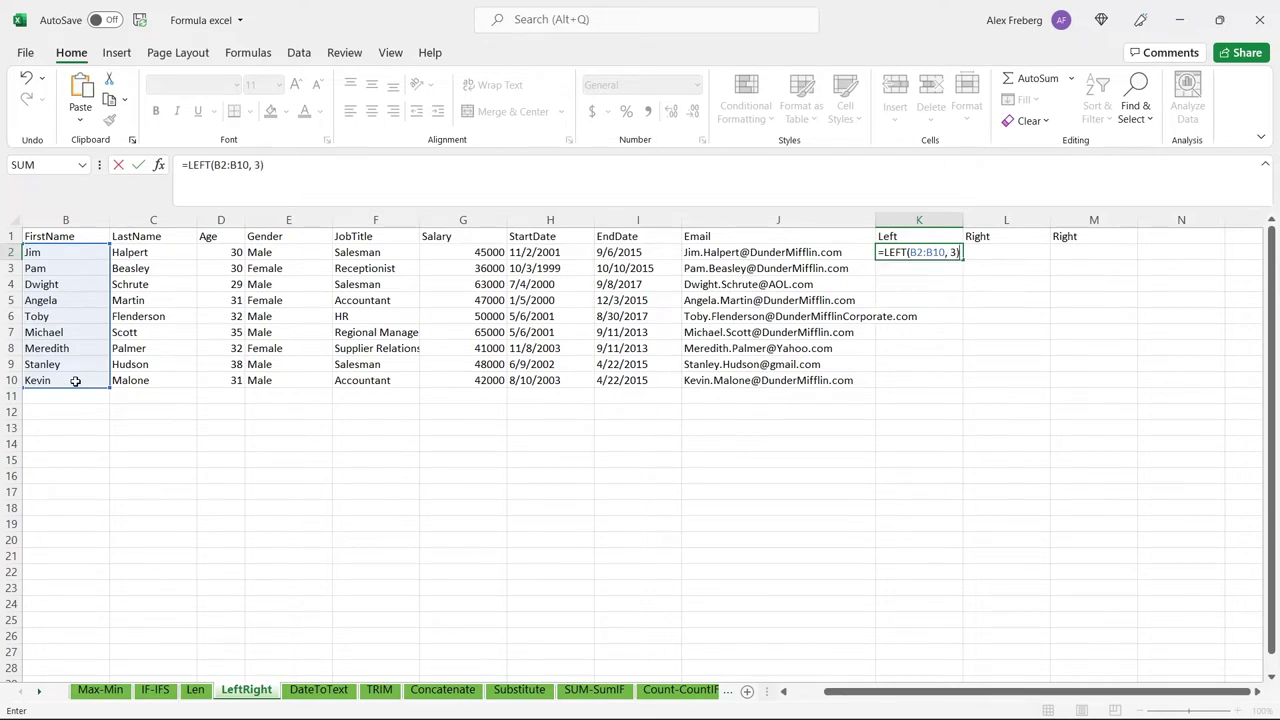
{"action": "key", "text": "Return"}
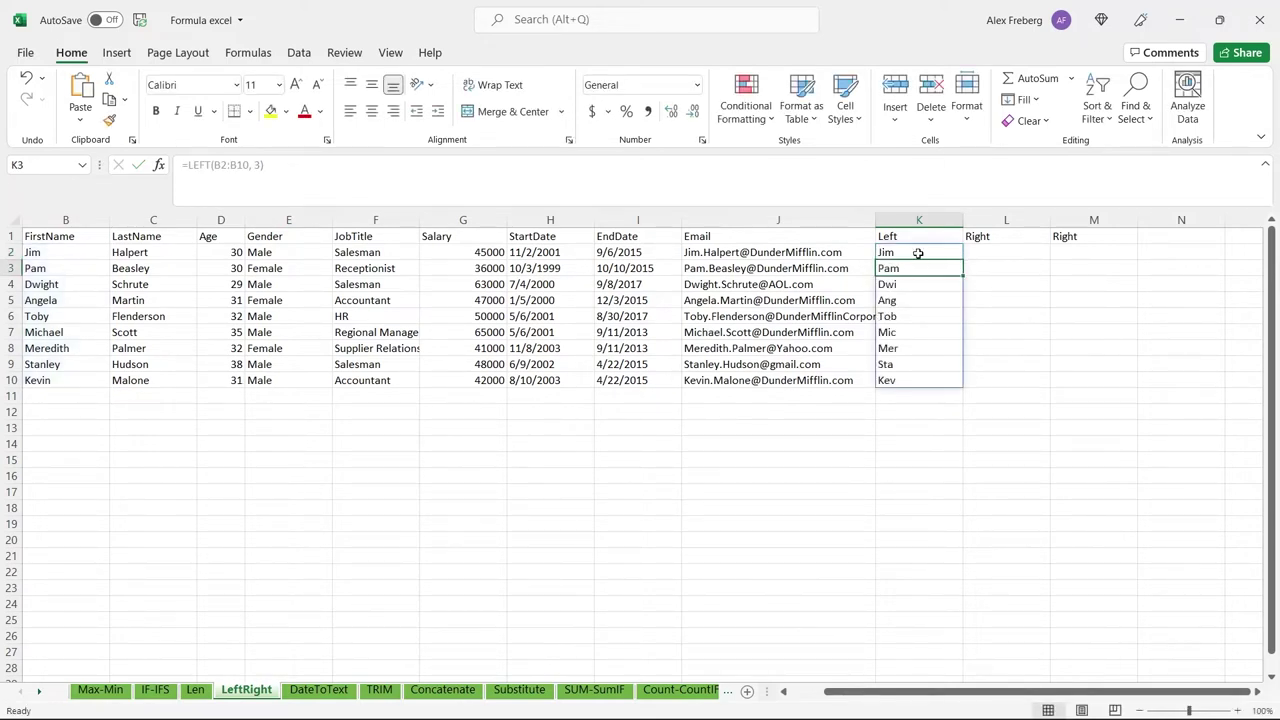
{"action": "left_click", "coordinate": [909, 284]}
{"action": "left_click", "coordinate": [909, 300]}
{"action": "left_click", "coordinate": [909, 315]}
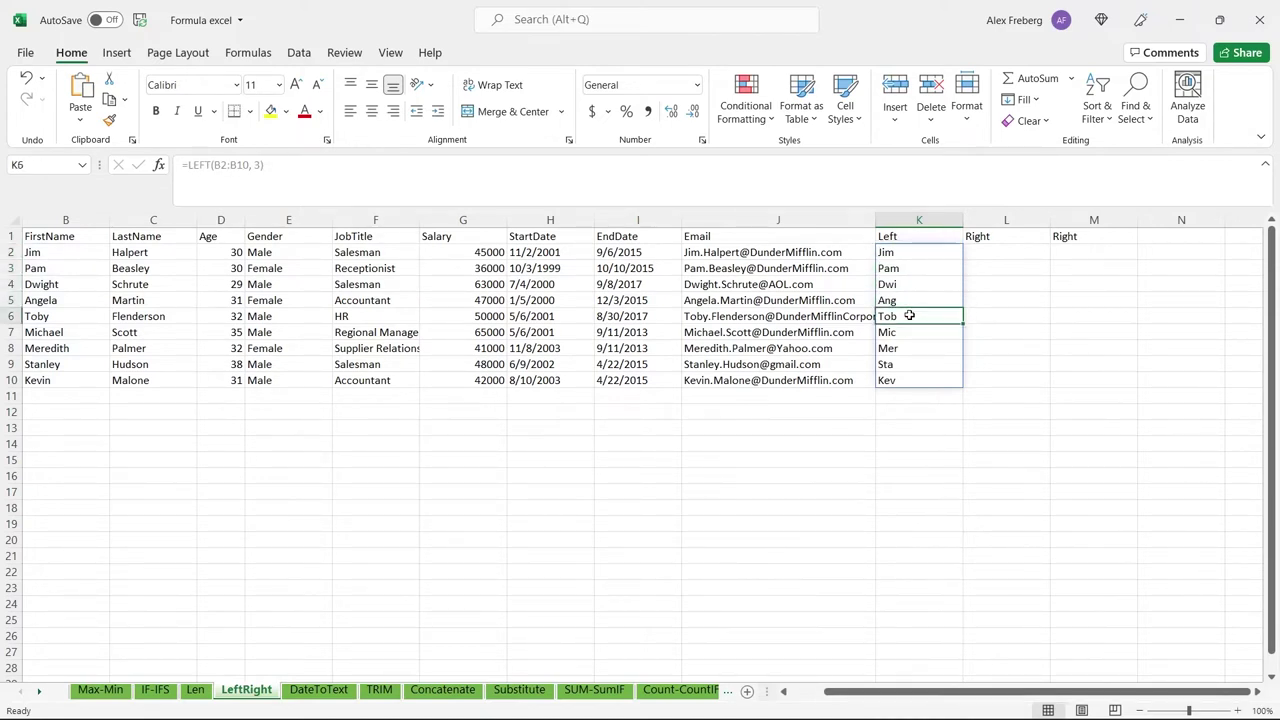
- Enter =RIGHT(A2:A10,1) in L2 to extract the last digit of each EmployeeID, and review the formula
{"action": "left_click", "coordinate": [996, 251]}
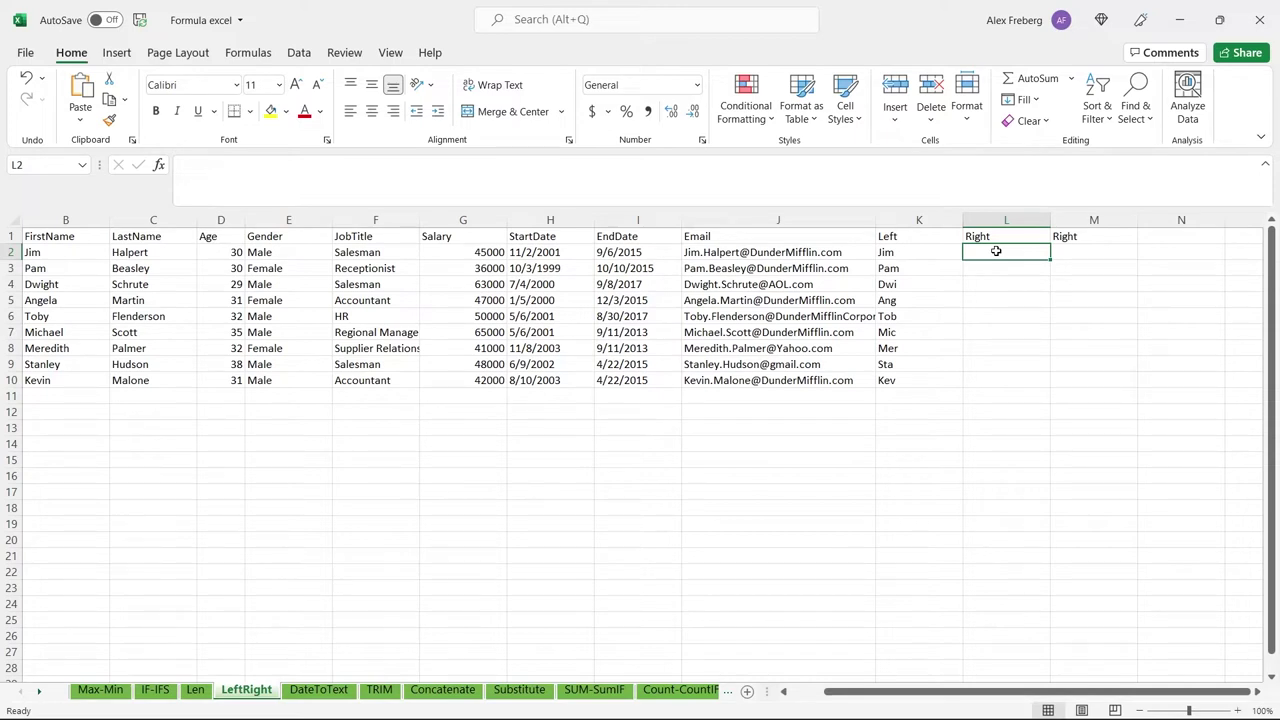
{"action": "type", "text": "=R"}
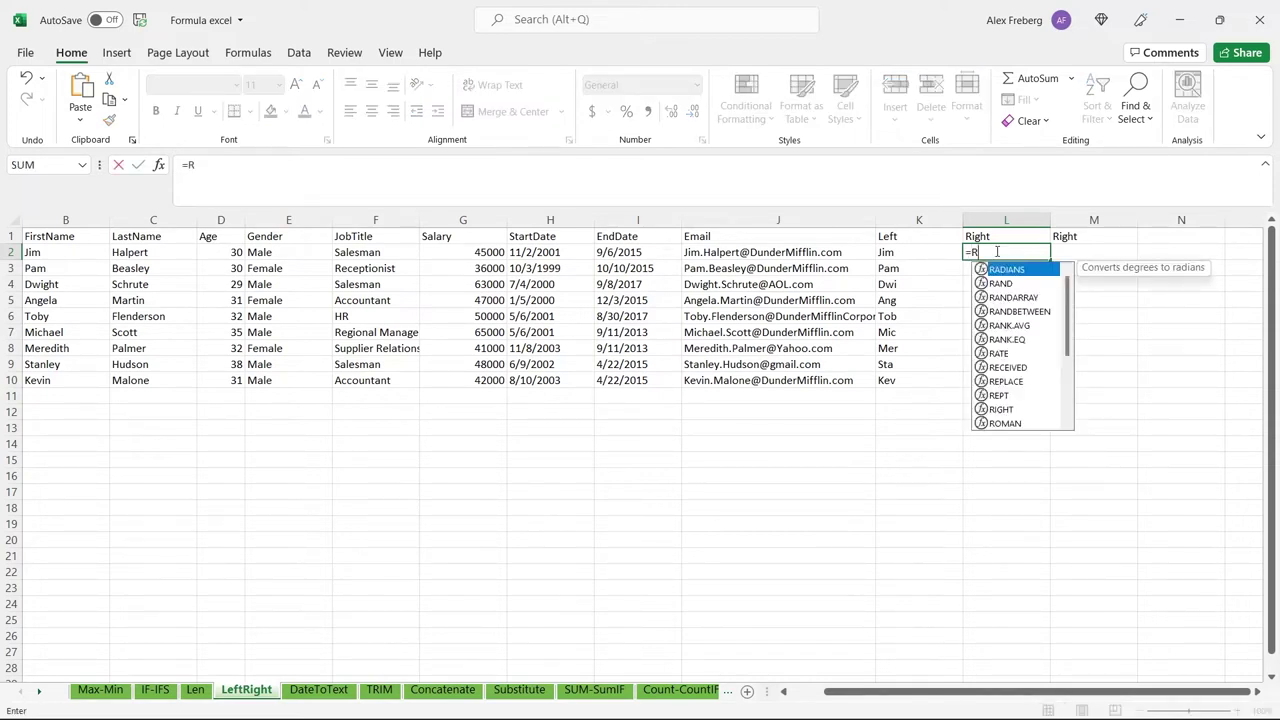
{"action": "type", "text": "IGHT("}
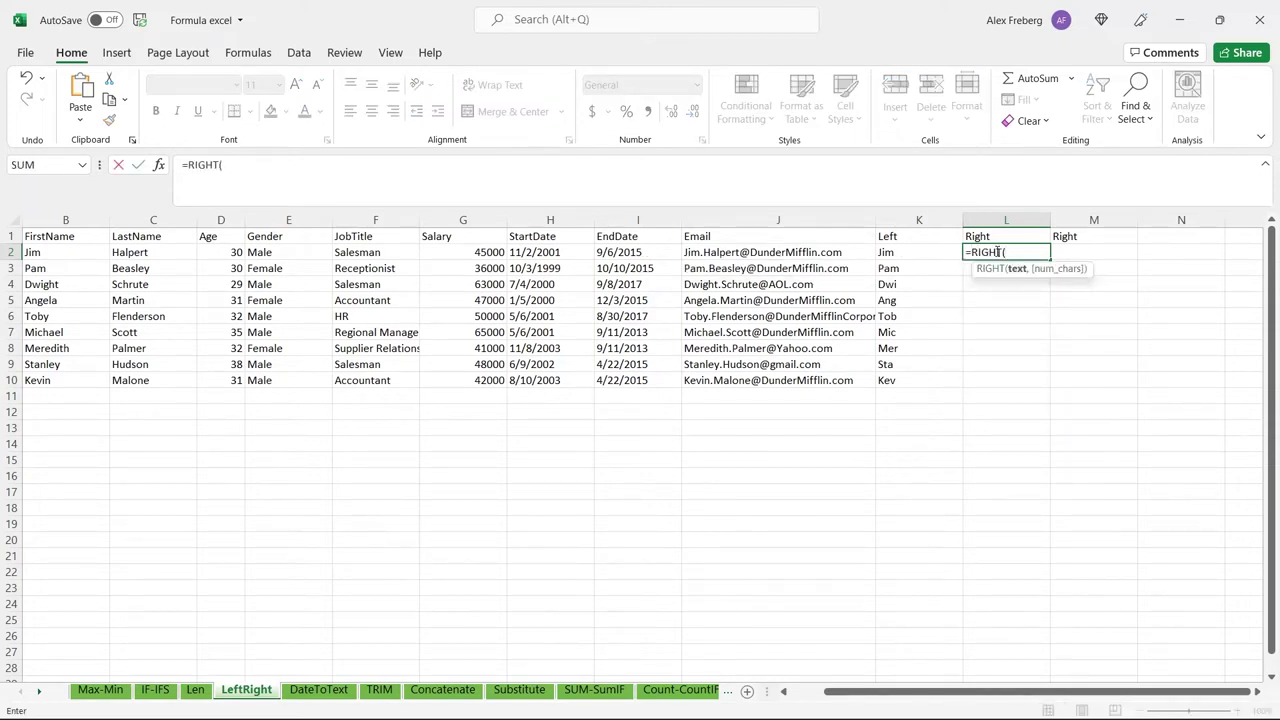
{"action": "scroll", "coordinate": [746, 344], "scroll_direction": "left", "scroll_amount": 1}
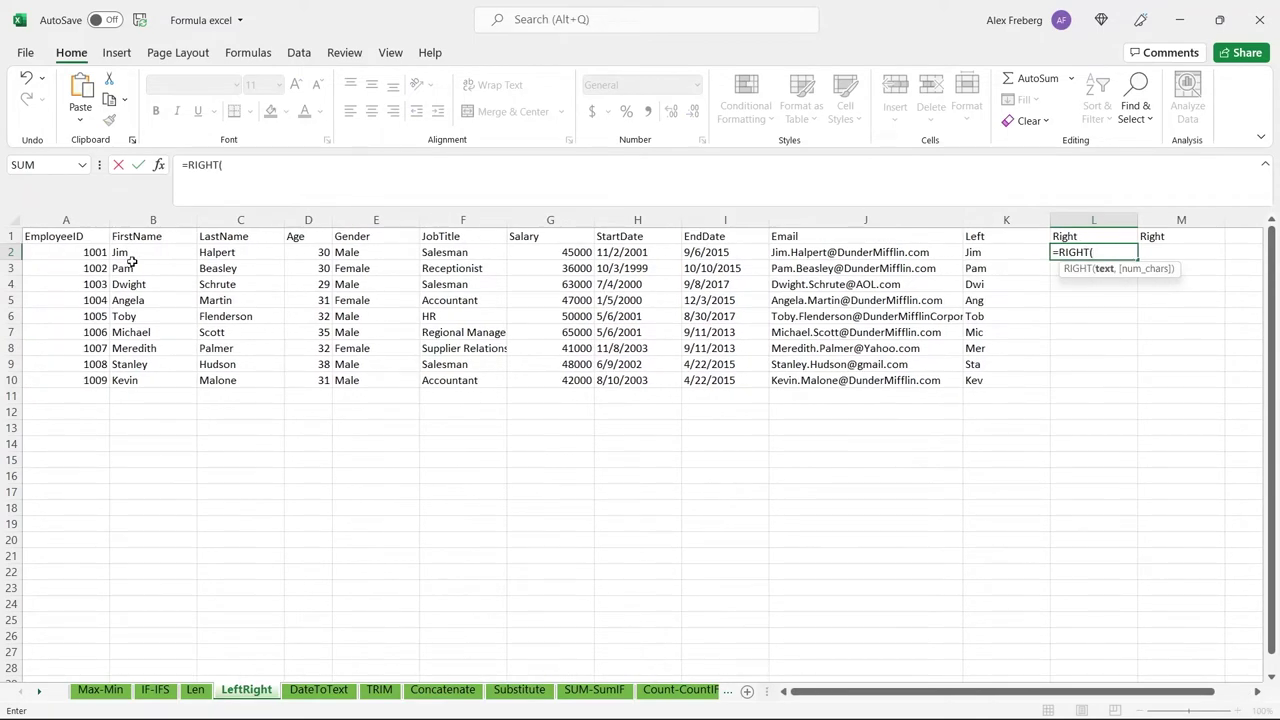
{"action": "left_click", "coordinate": [93, 250]}
{"action": "left_click", "coordinate": [92, 380], "text": "shift"}
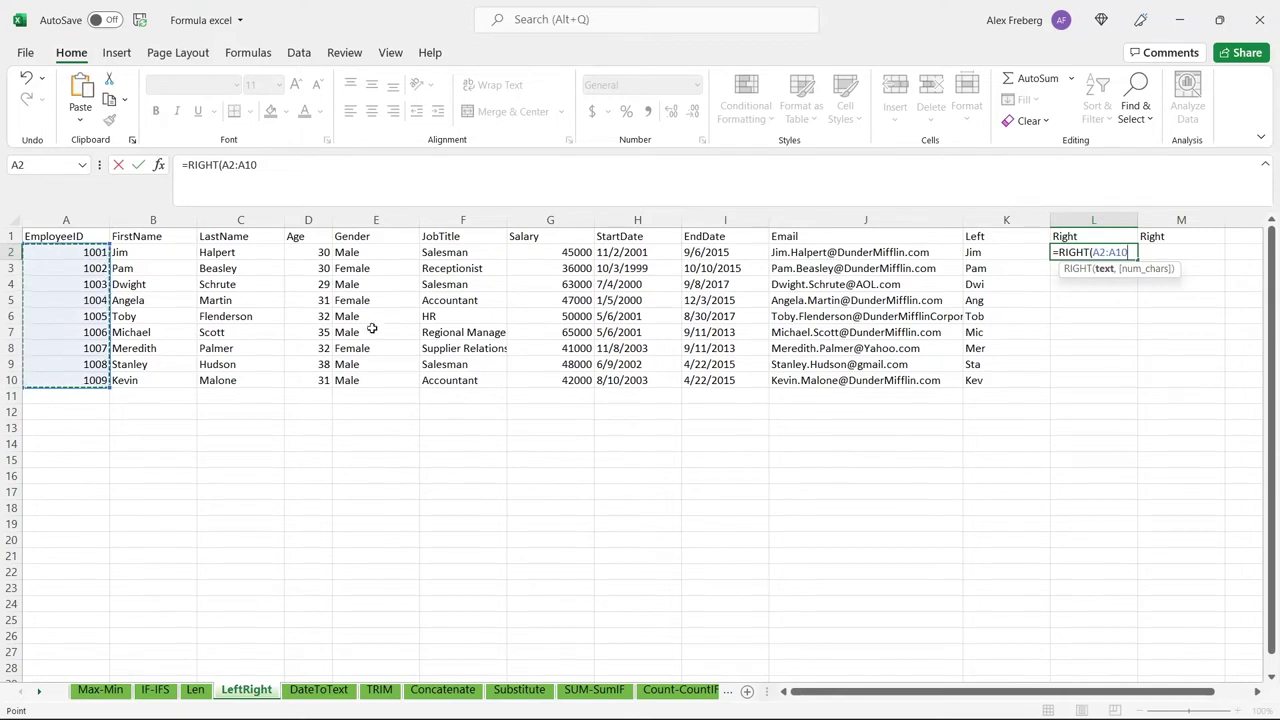
{"action": "type", "text": ",1"}
{"action": "key", "text": "Return"}
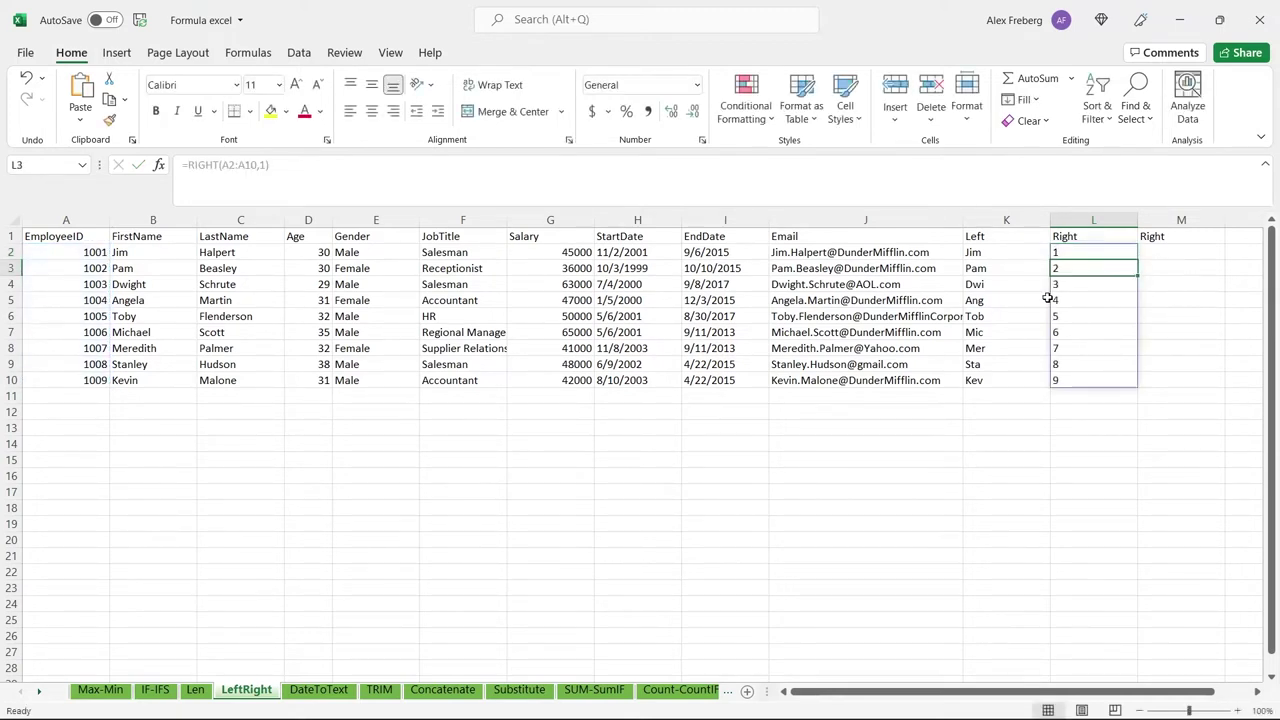
{"action": "left_click", "coordinate": [1111, 249]}
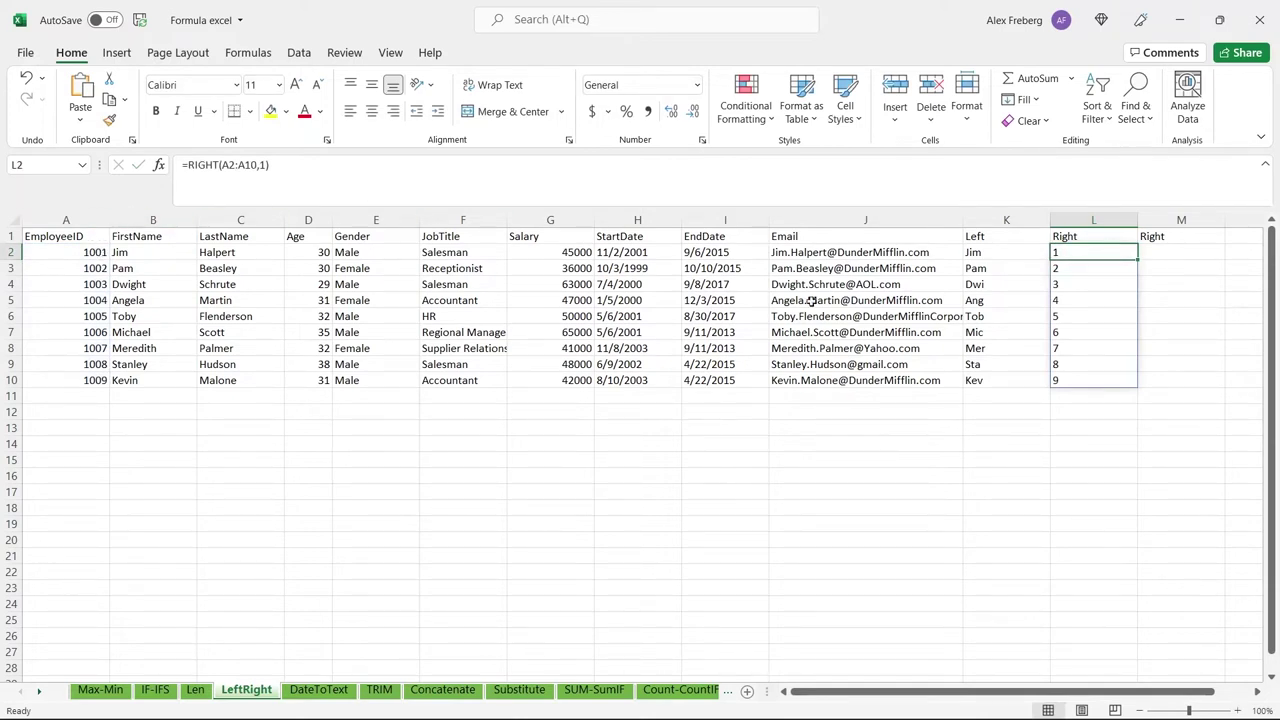
{"action": "double_click", "coordinate": [1100, 251]}
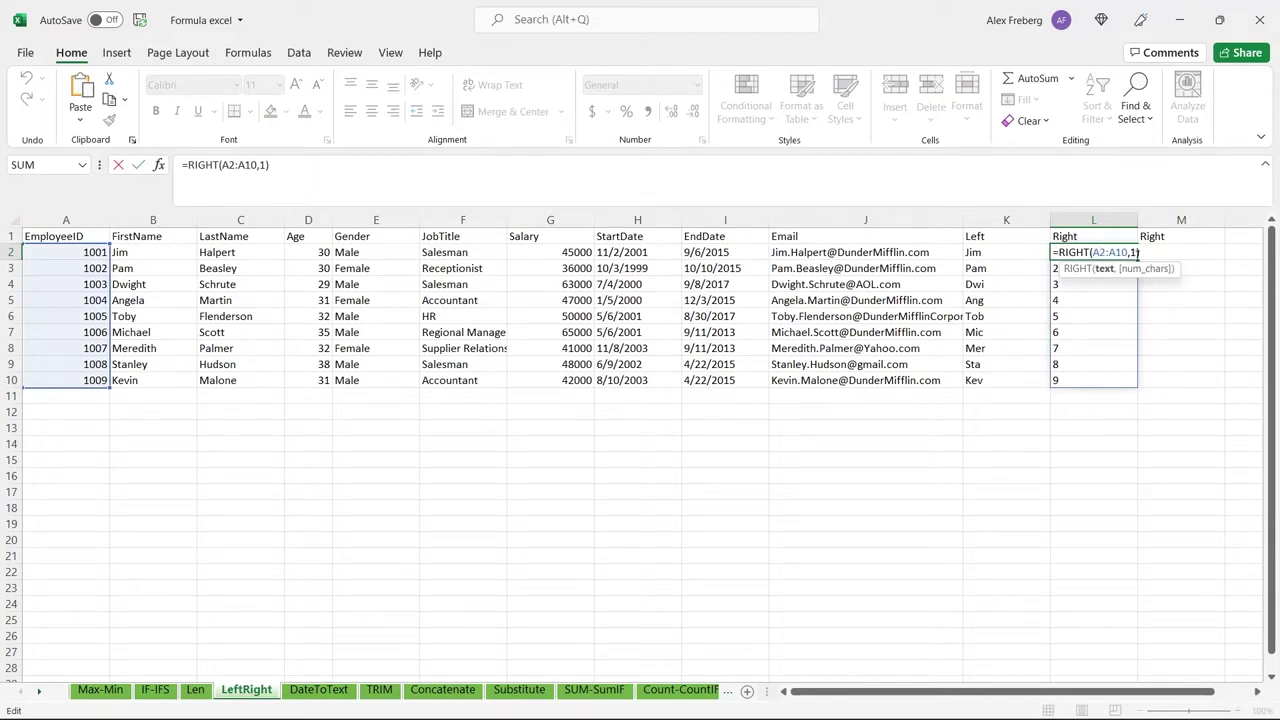
{"action": "key", "text": "Escape"}
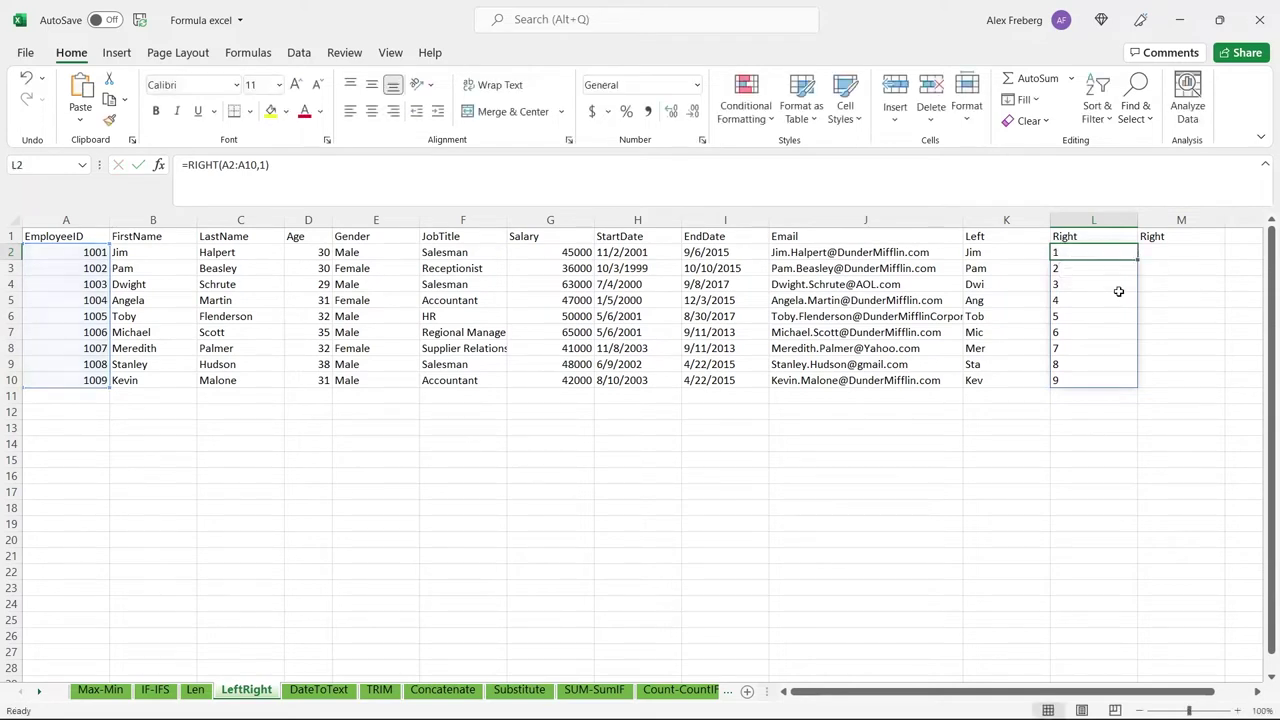
- Enter =RIGHT(H2:H10, 4) in M2 to extract the year from each StartDate
{"action": "double_click", "coordinate": [1184, 251]}
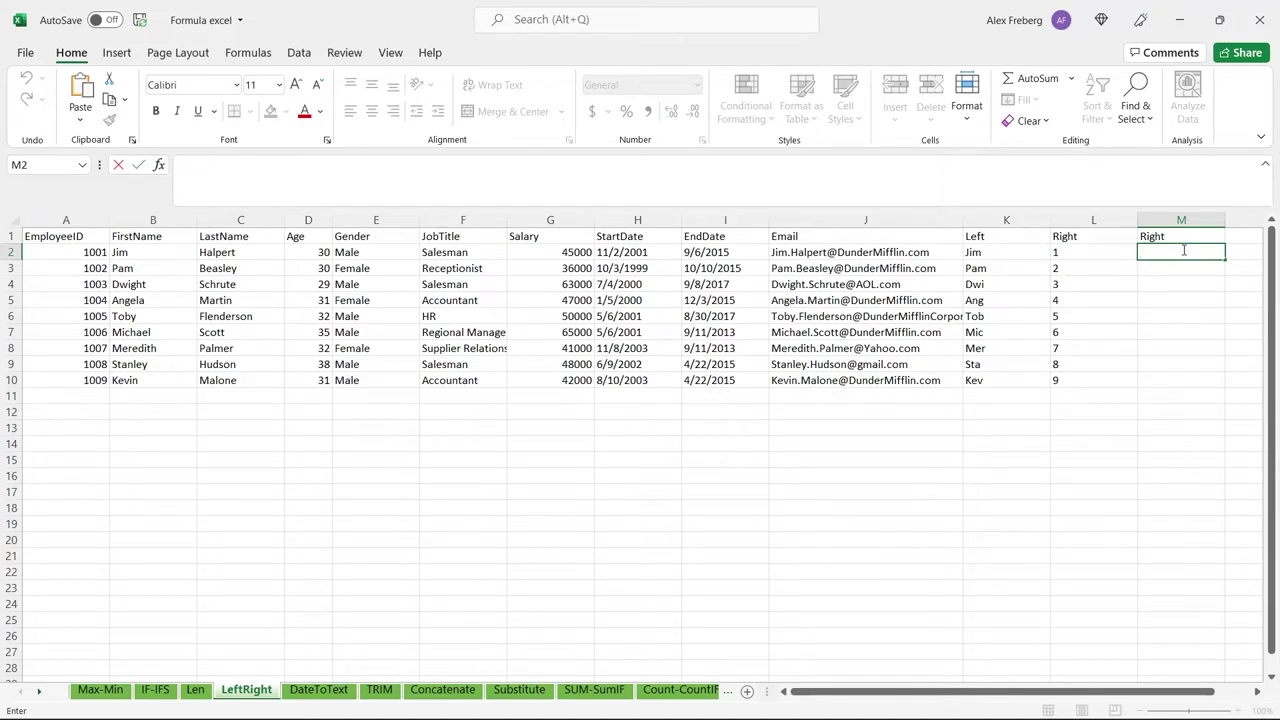
{"action": "type", "text": "="}
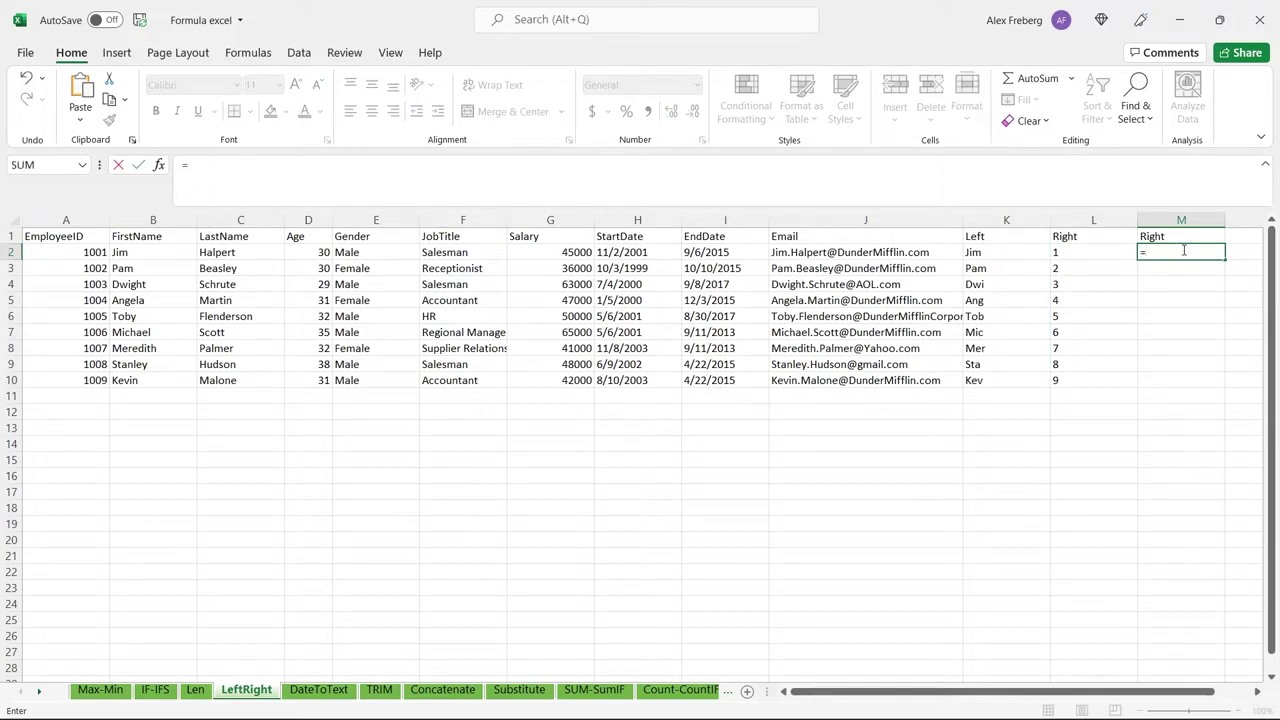
{"action": "type", "text": "RIGHT("}
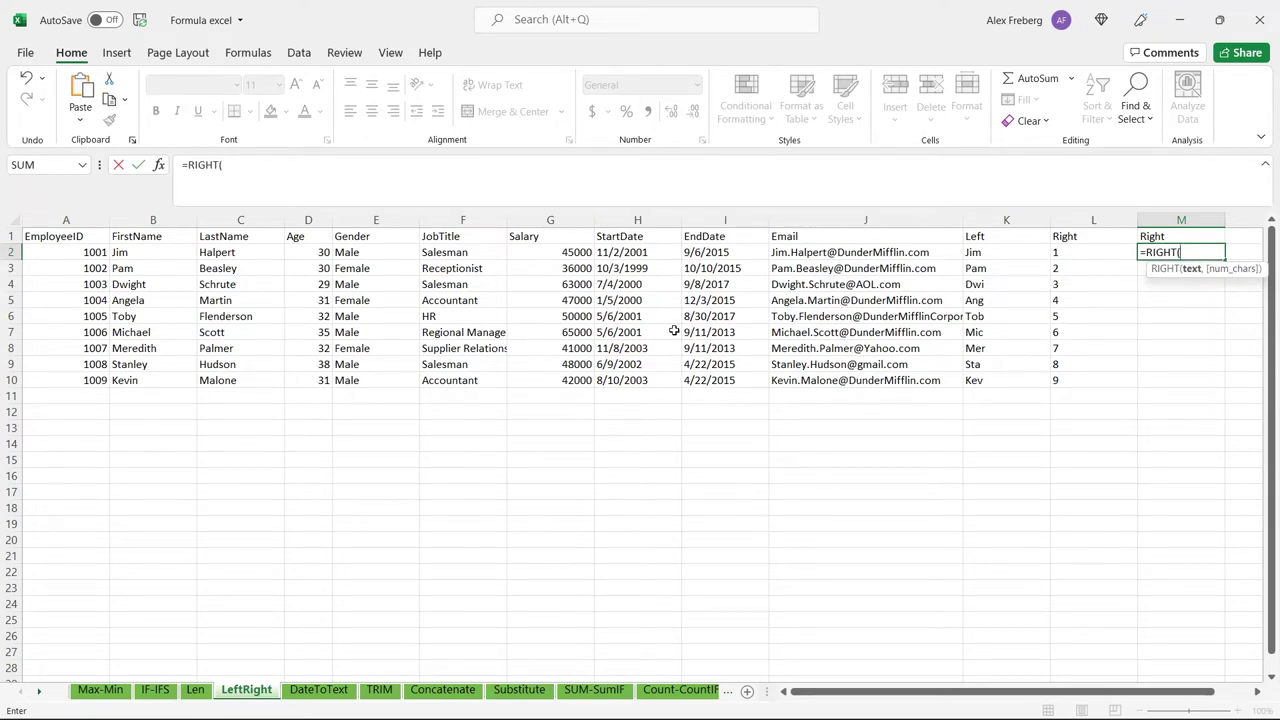
{"action": "left_click", "coordinate": [661, 251]}
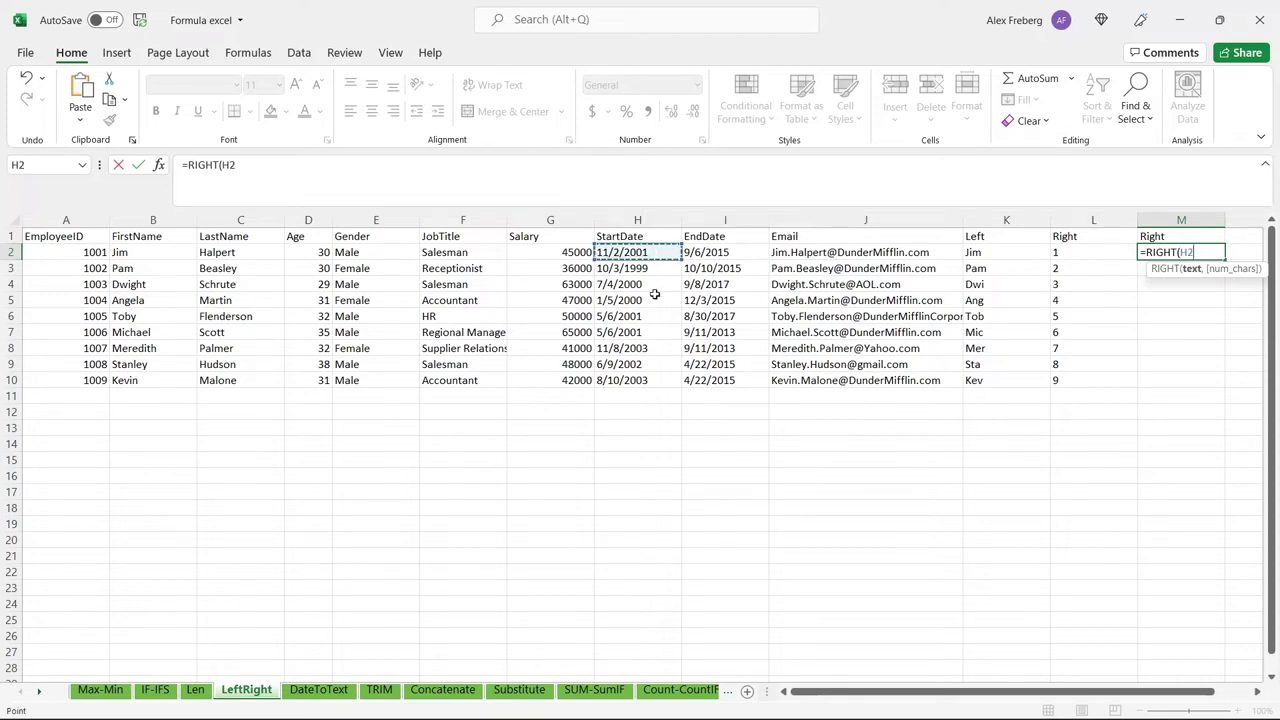
{"action": "left_click", "coordinate": [649, 380]}
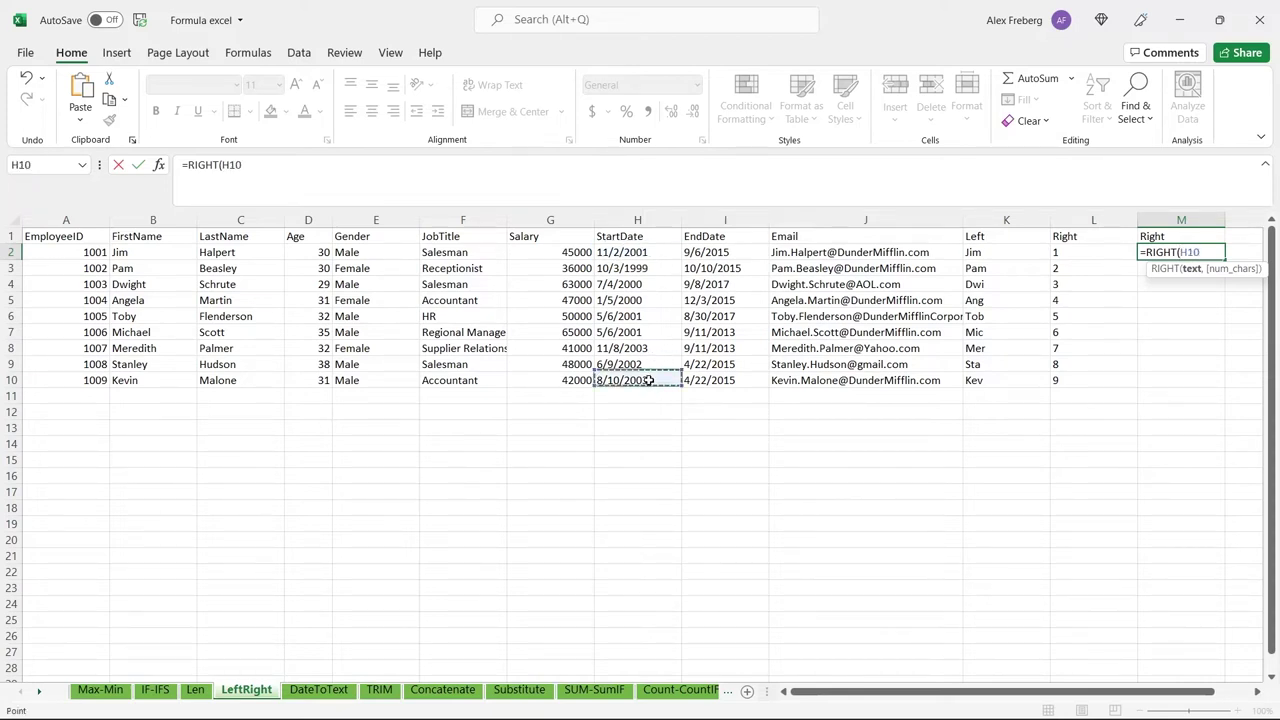
{"action": "left_click", "coordinate": [653, 255], "text": "shift"}
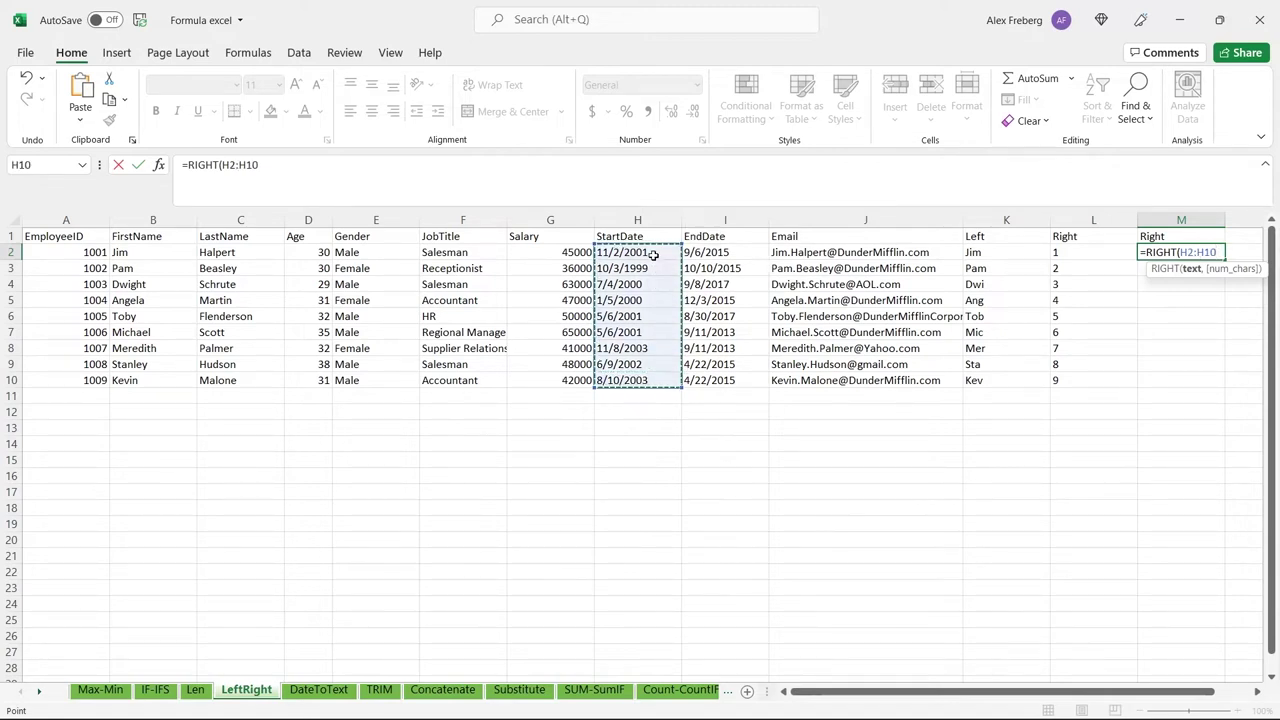
{"action": "type", "text": ", 4"}
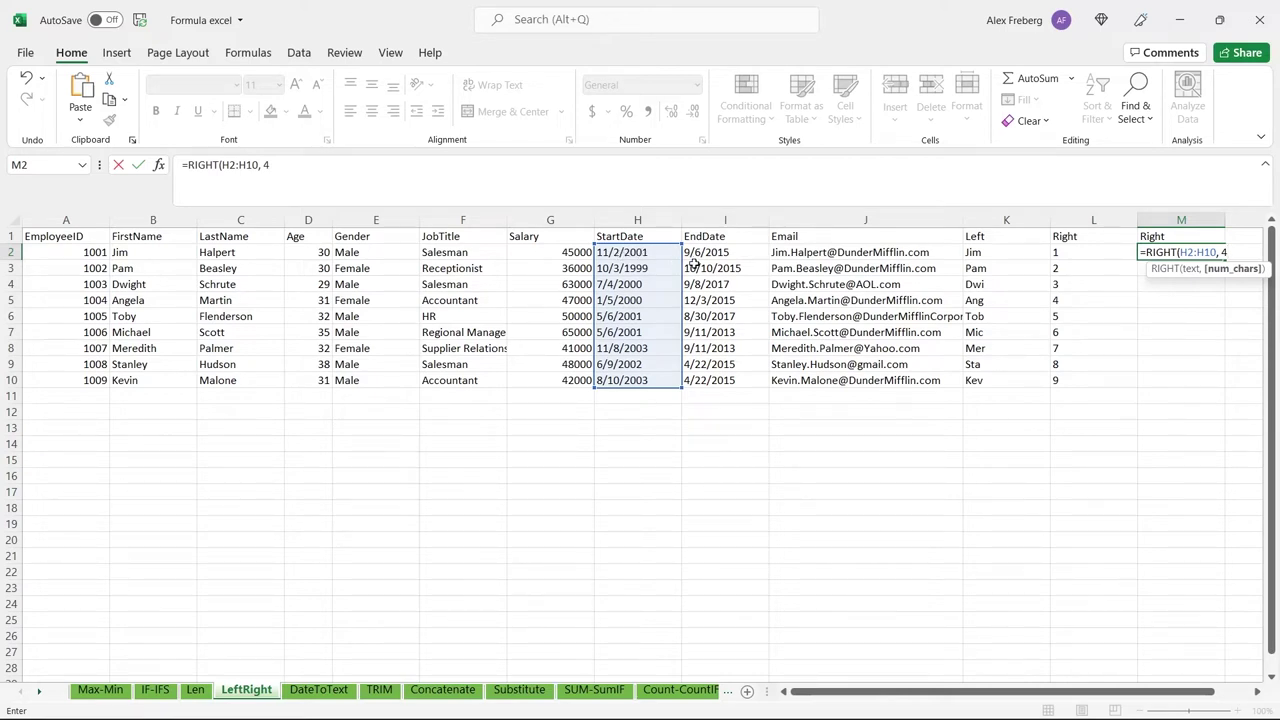
{"action": "key", "text": "Return"}
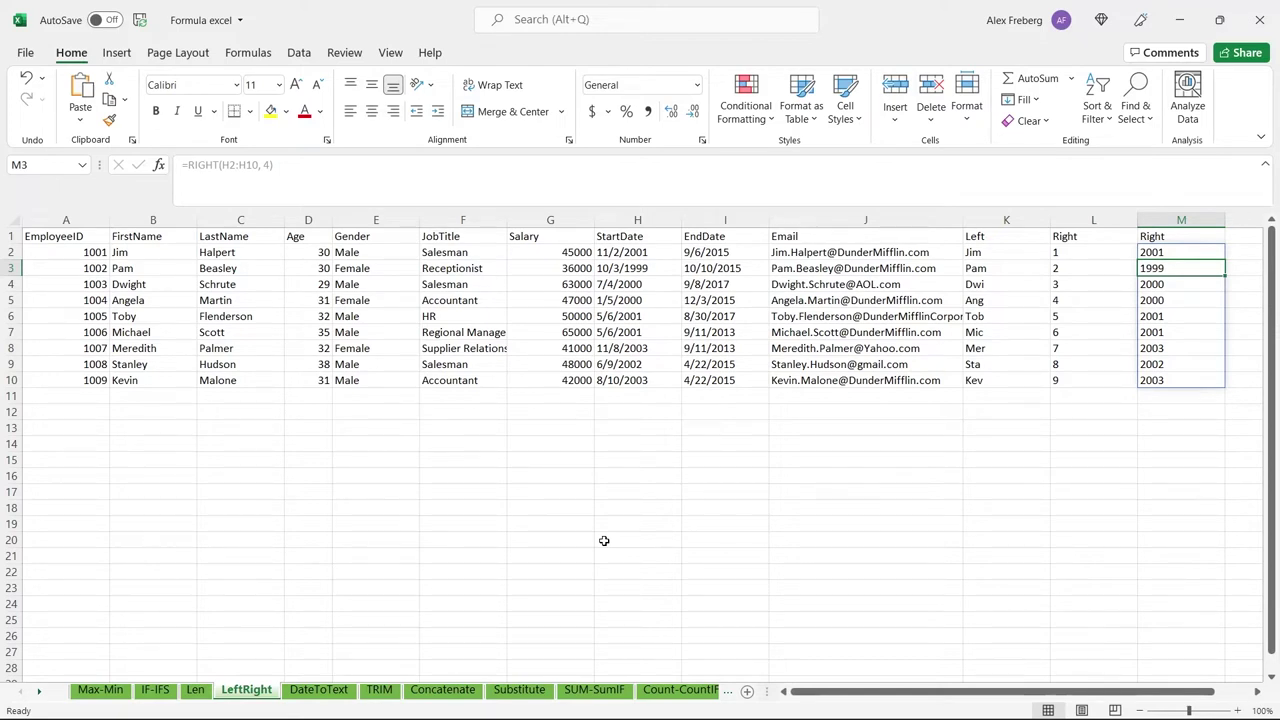
- Compare the number formats of the StartDate and EndDate cells on the DateToText and LeftRight sheets
{"action": "left_click", "coordinate": [318, 690]}
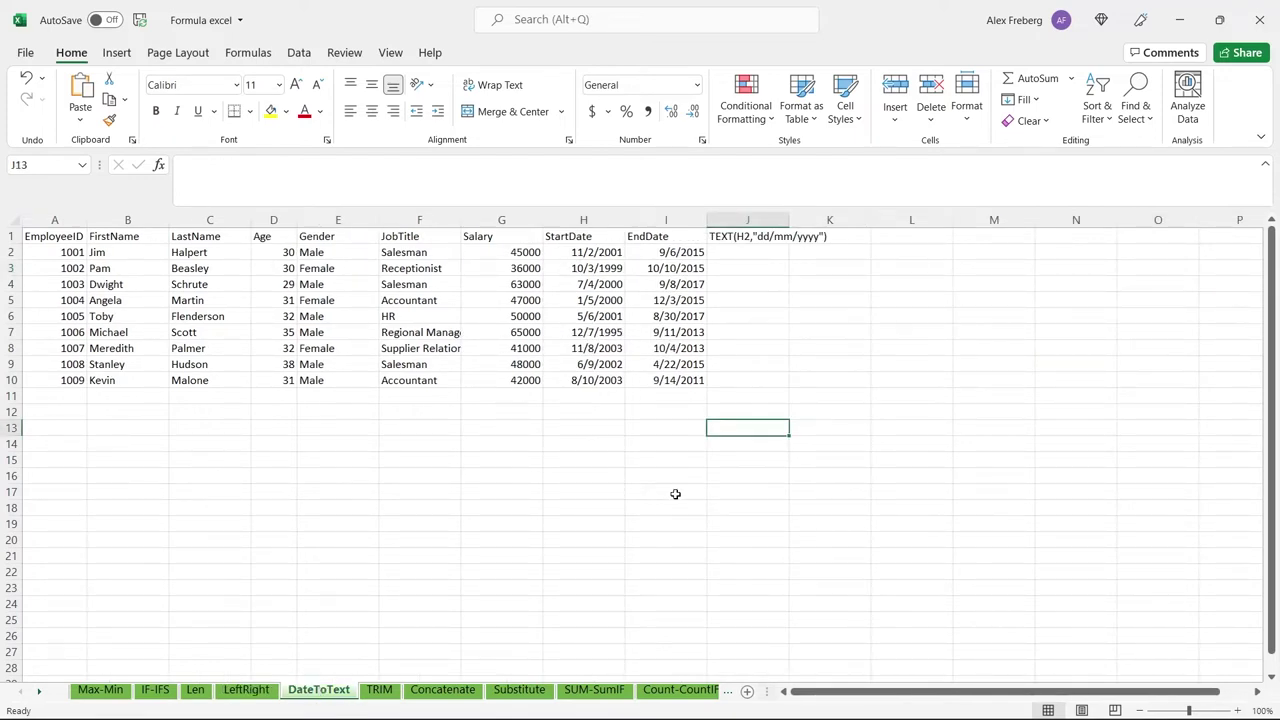
{"action": "left_click", "coordinate": [562, 312]}
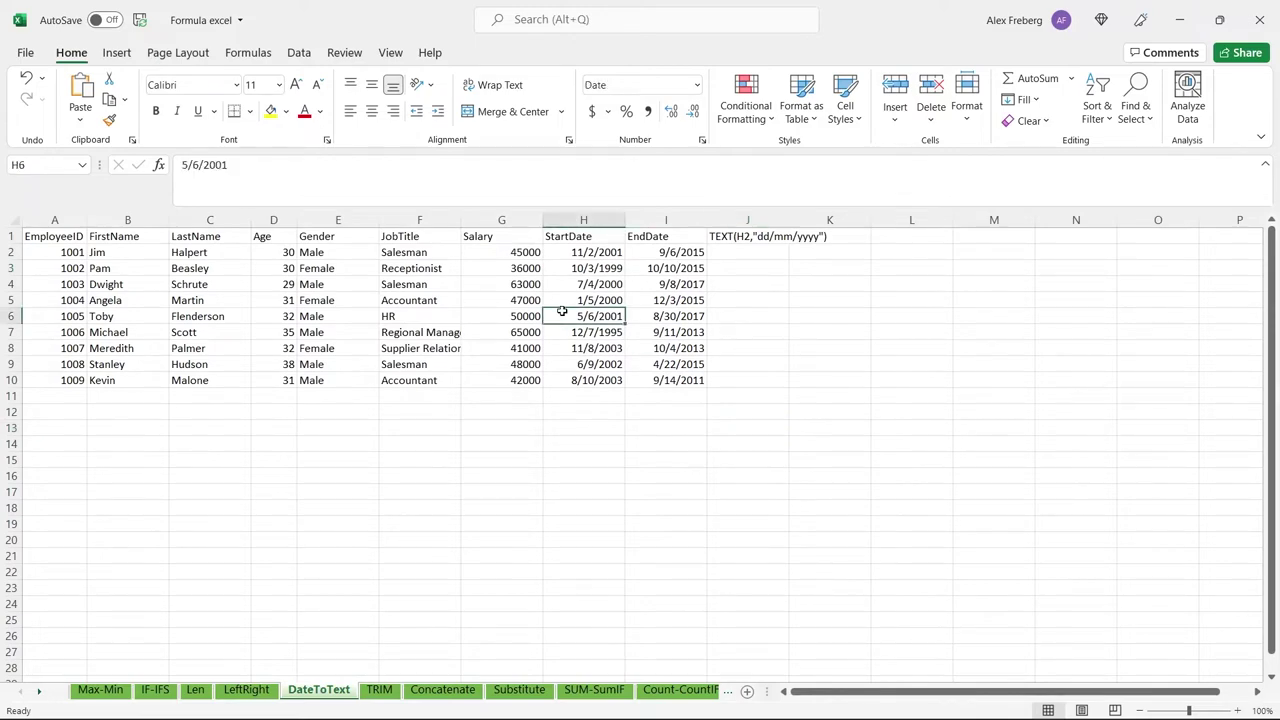
{"action": "left_click", "coordinate": [246, 692]}
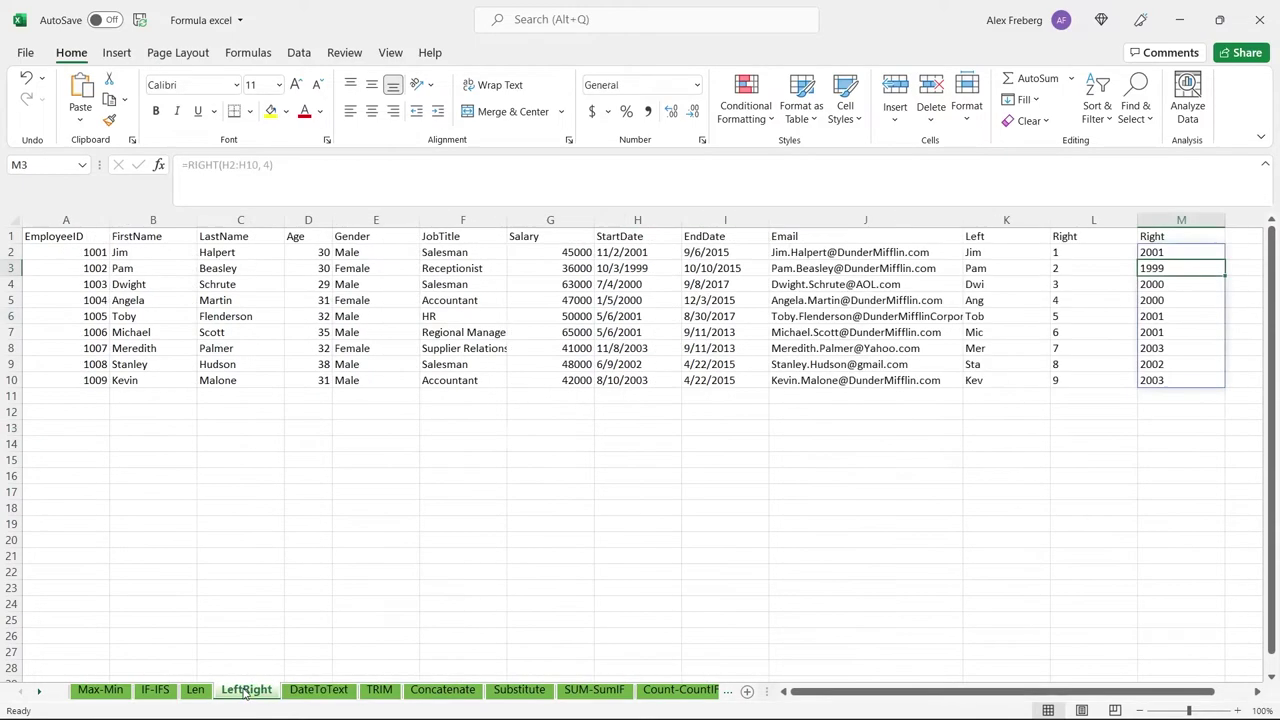
{"action": "left_click", "coordinate": [609, 305]}
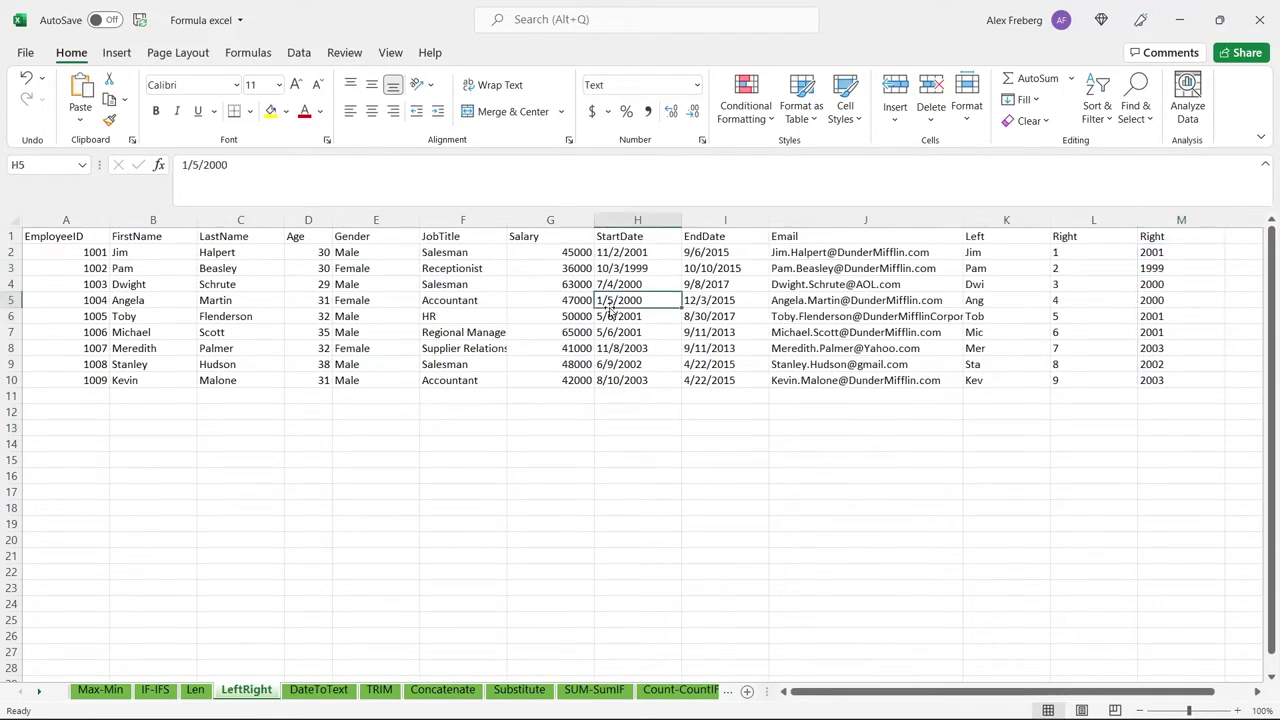
{"action": "left_click", "coordinate": [714, 298]}
{"action": "left_click", "coordinate": [662, 287]}
{"action": "left_click", "coordinate": [714, 284]}
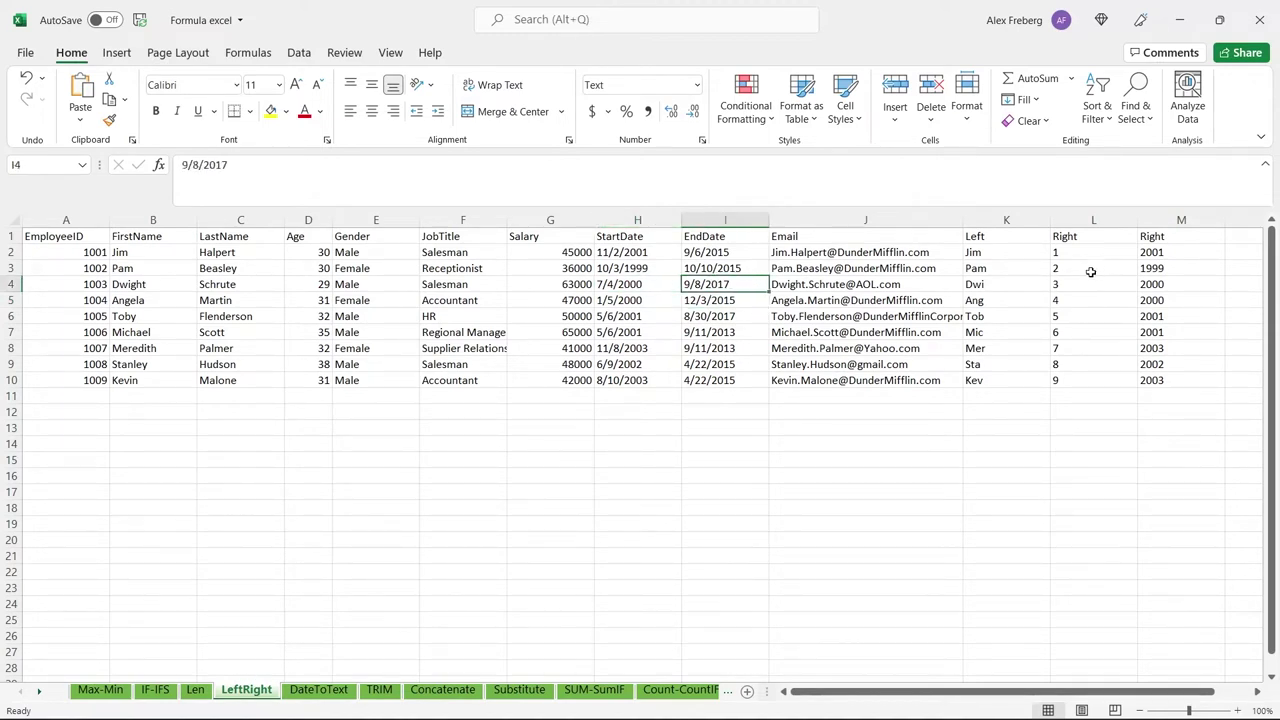
{"action": "left_click", "coordinate": [662, 296]}
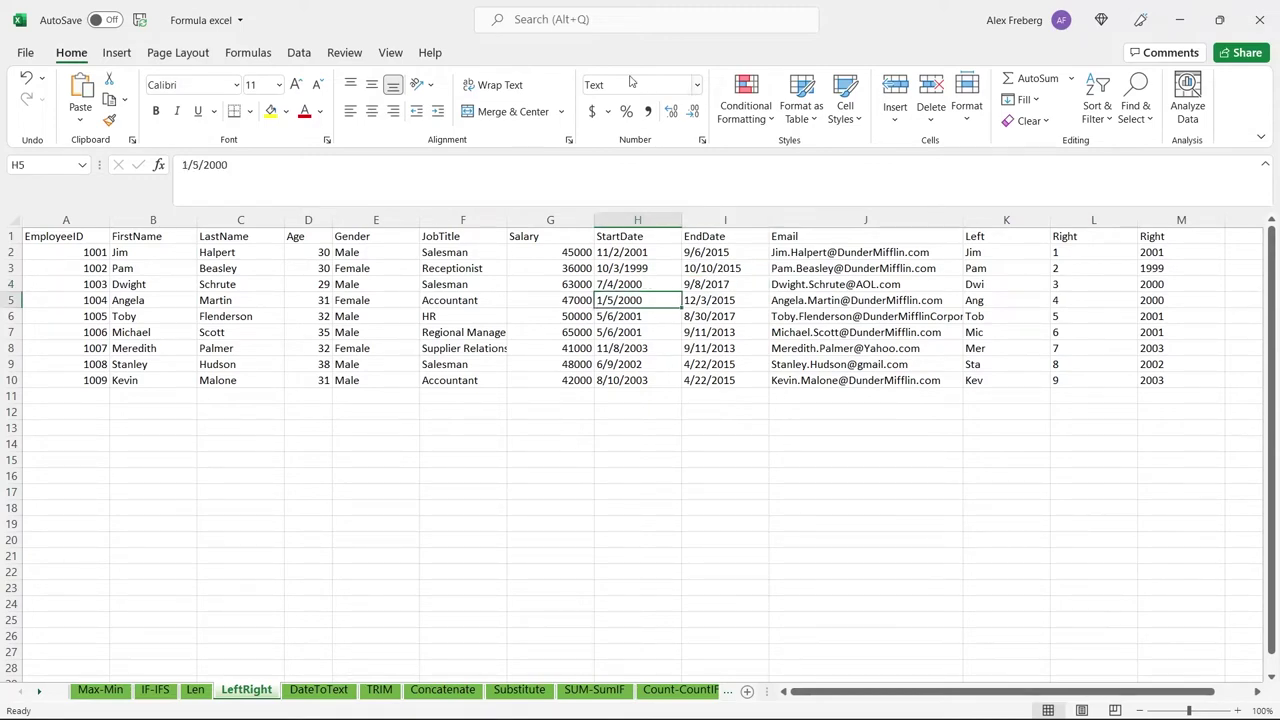
- On the DateToText sheet, enter =RIGHT(I2:I10,4) in J2 to take the last four characters of each EndDate
{"action": "left_click", "coordinate": [335, 694]}
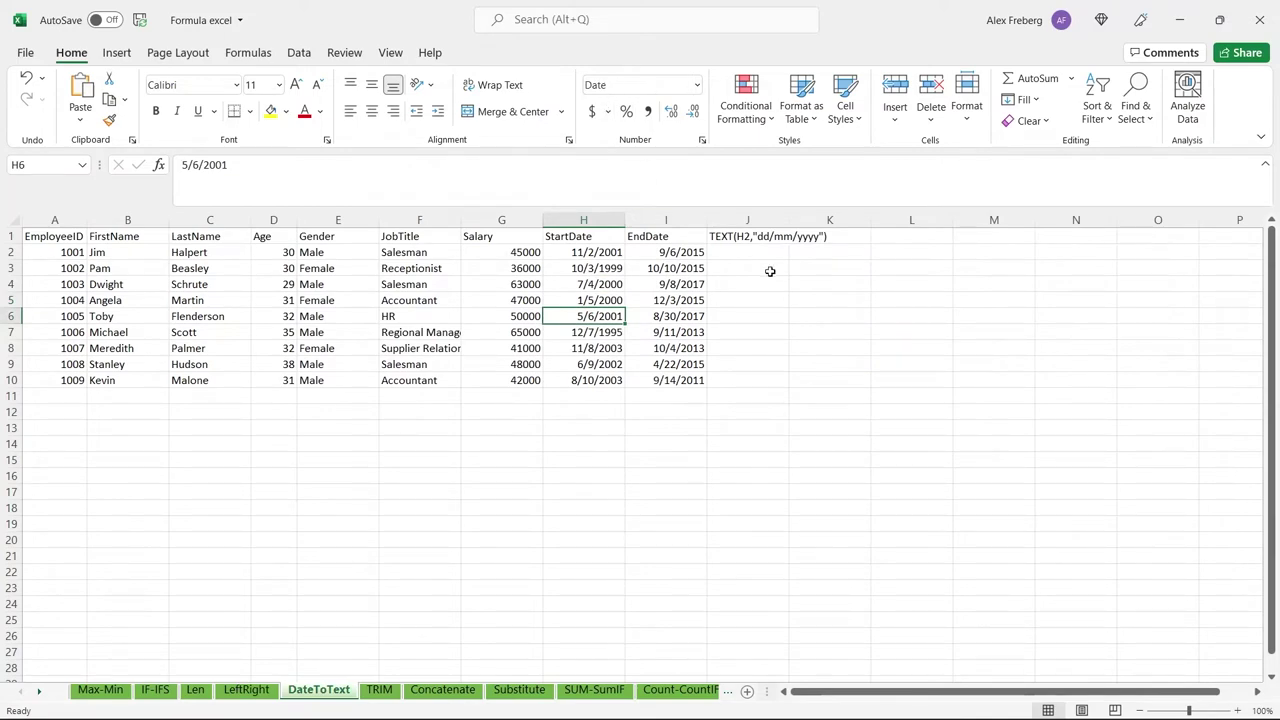
{"action": "left_click", "coordinate": [737, 254]}
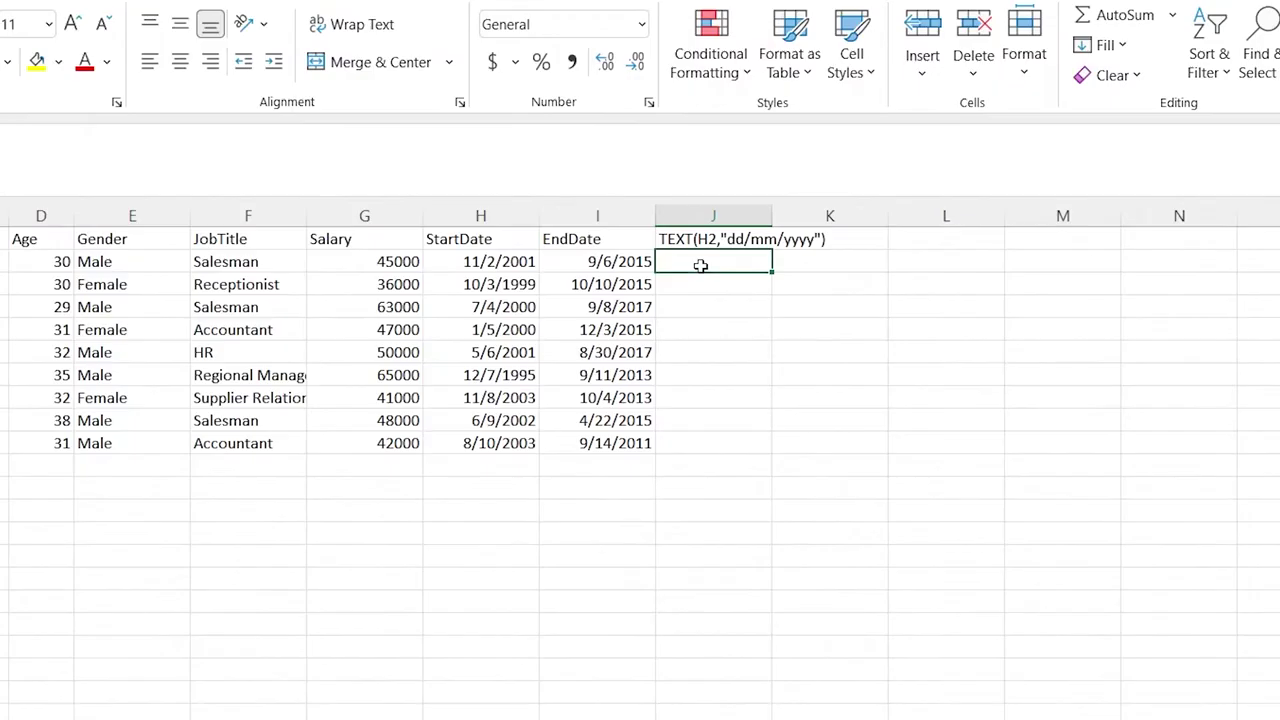
{"action": "type", "text": "=RIGHT("}
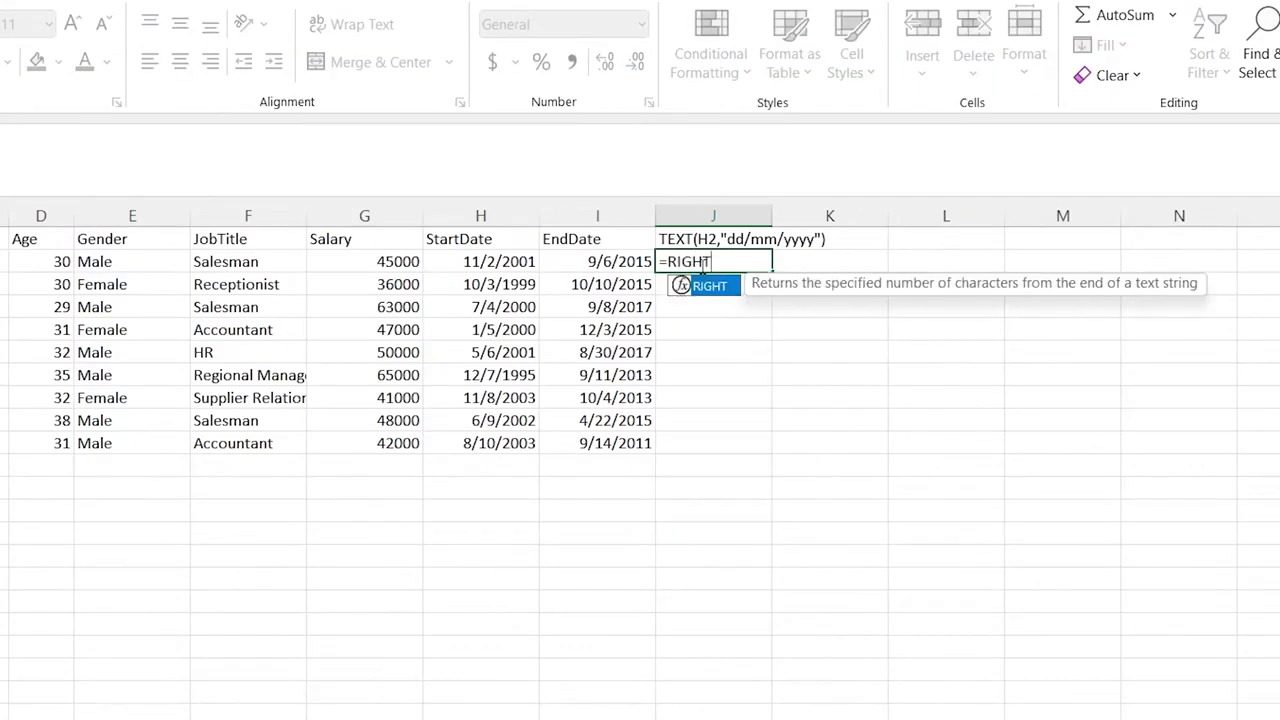
{"action": "left_click", "coordinate": [620, 262]}
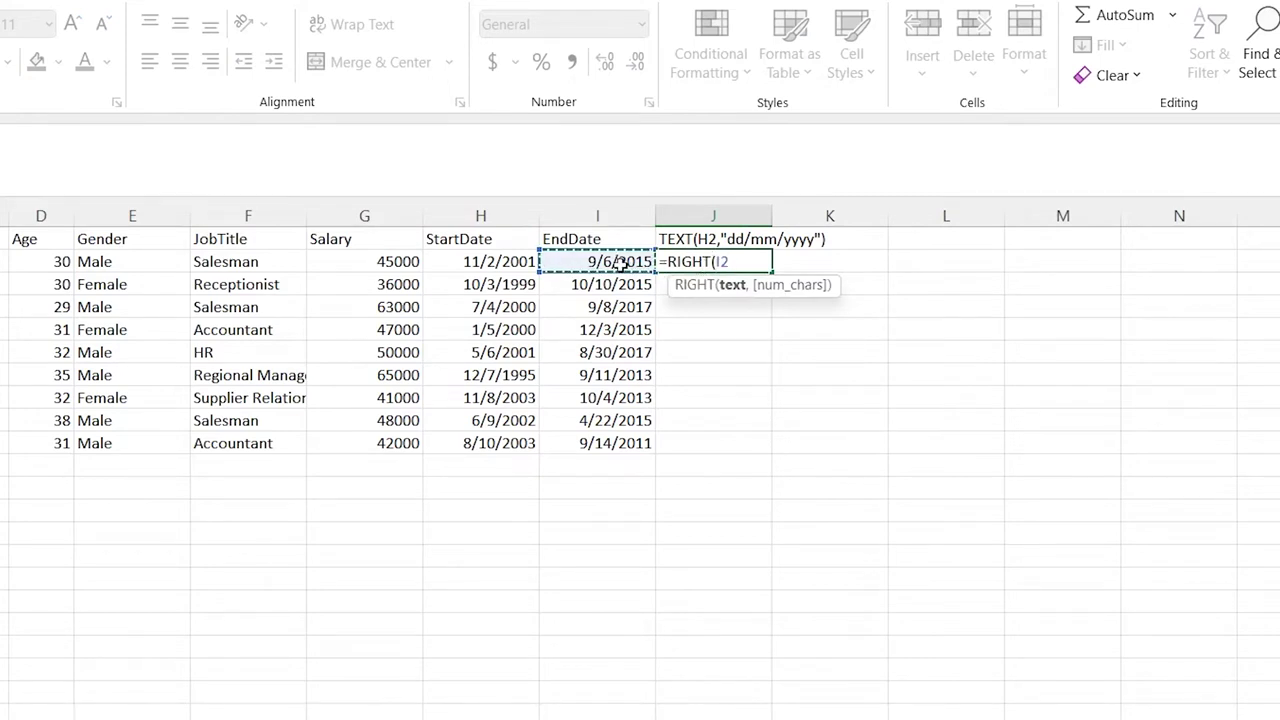
{"action": "left_click", "coordinate": [597, 445], "text": "shift"}
{"action": "type", "text": ",4"}
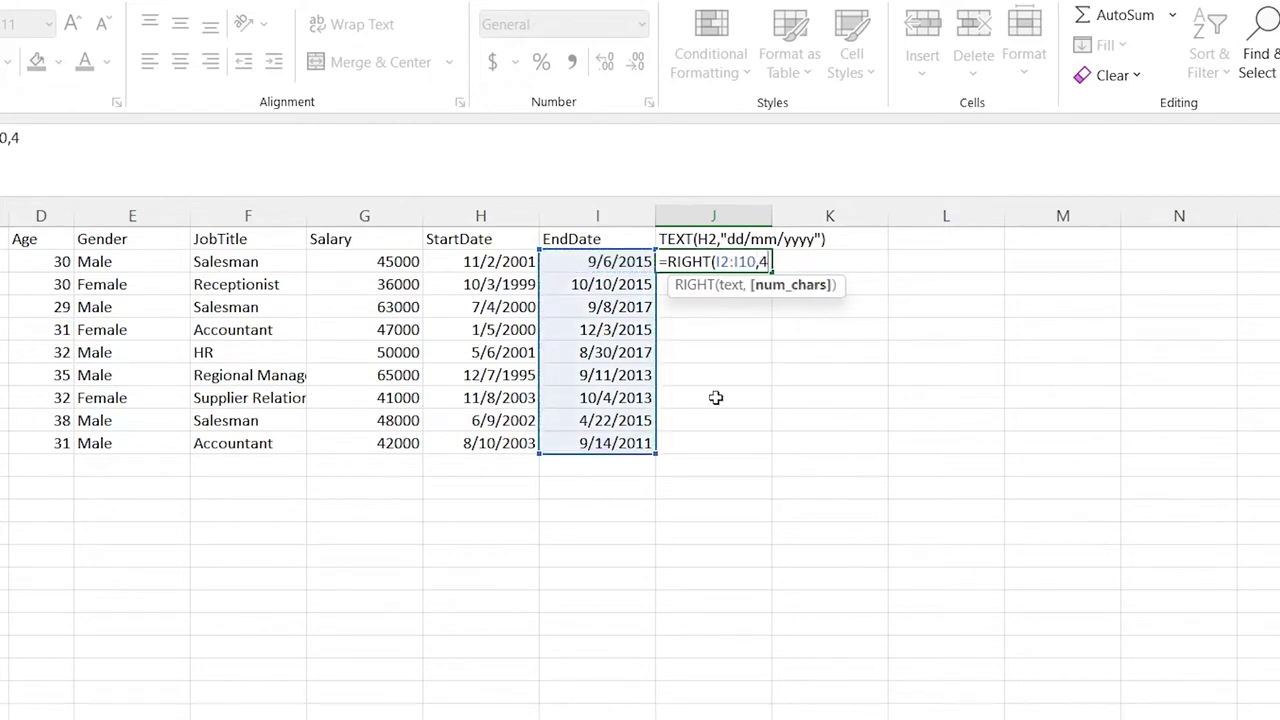
{"action": "type", "text": ")"}
{"action": "key", "text": "Return"}
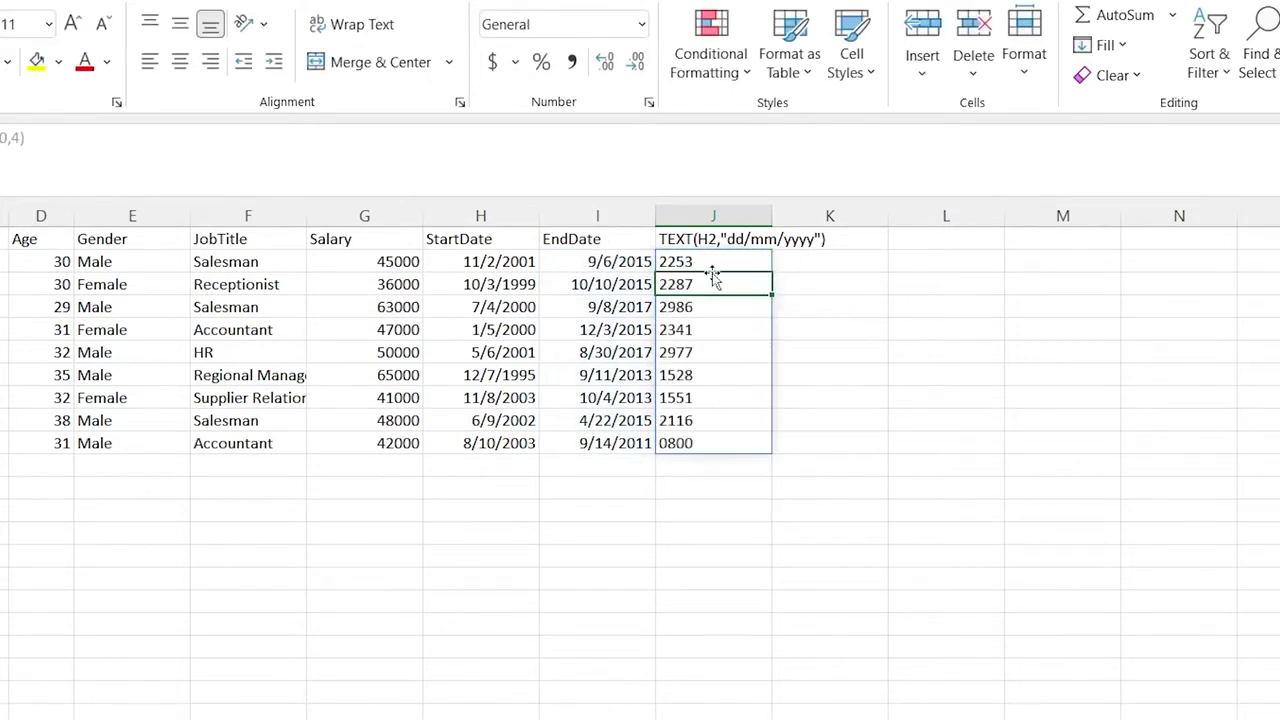
- Check the EndDate cells and change the number format of the StartDate and EndDate values in H2:I10 to General
{"action": "left_click", "coordinate": [635, 262]}
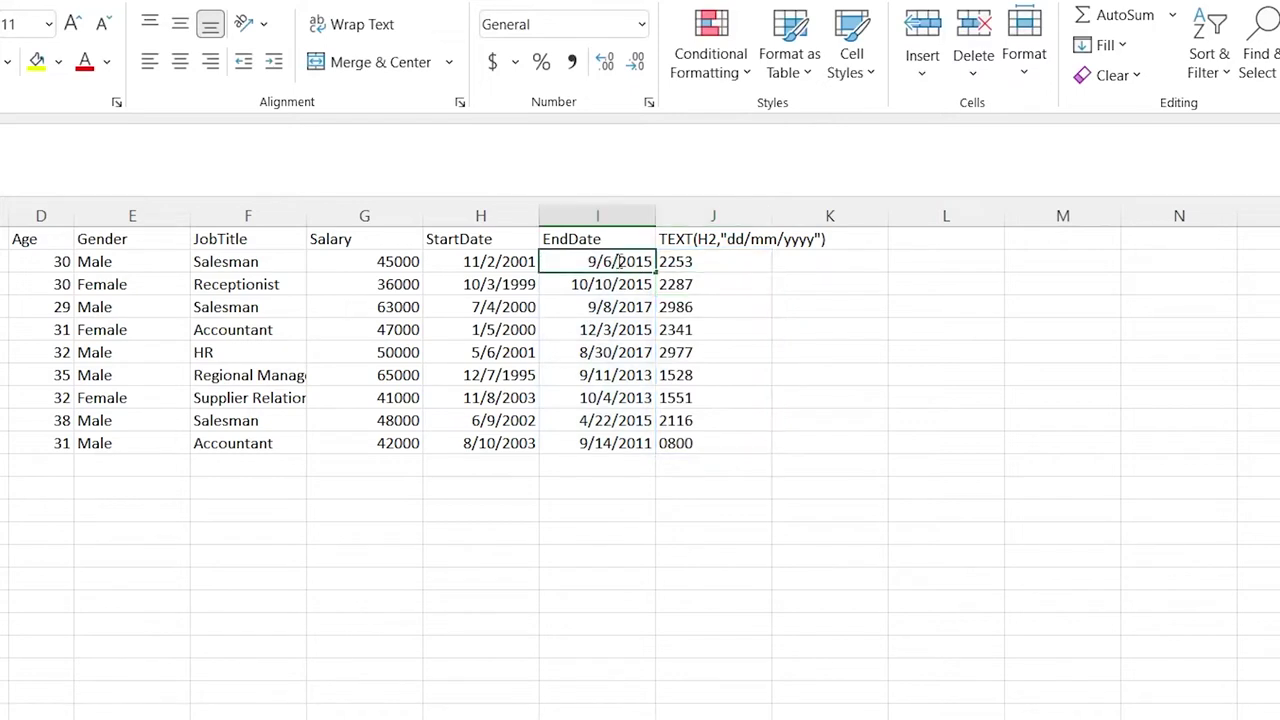
{"action": "left_click", "coordinate": [600, 329]}
{"action": "left_click", "coordinate": [603, 284]}
{"action": "left_click", "coordinate": [597, 262]}
{"action": "left_click_drag", "start_coordinate": [497, 263], "coordinate": [580, 443]}
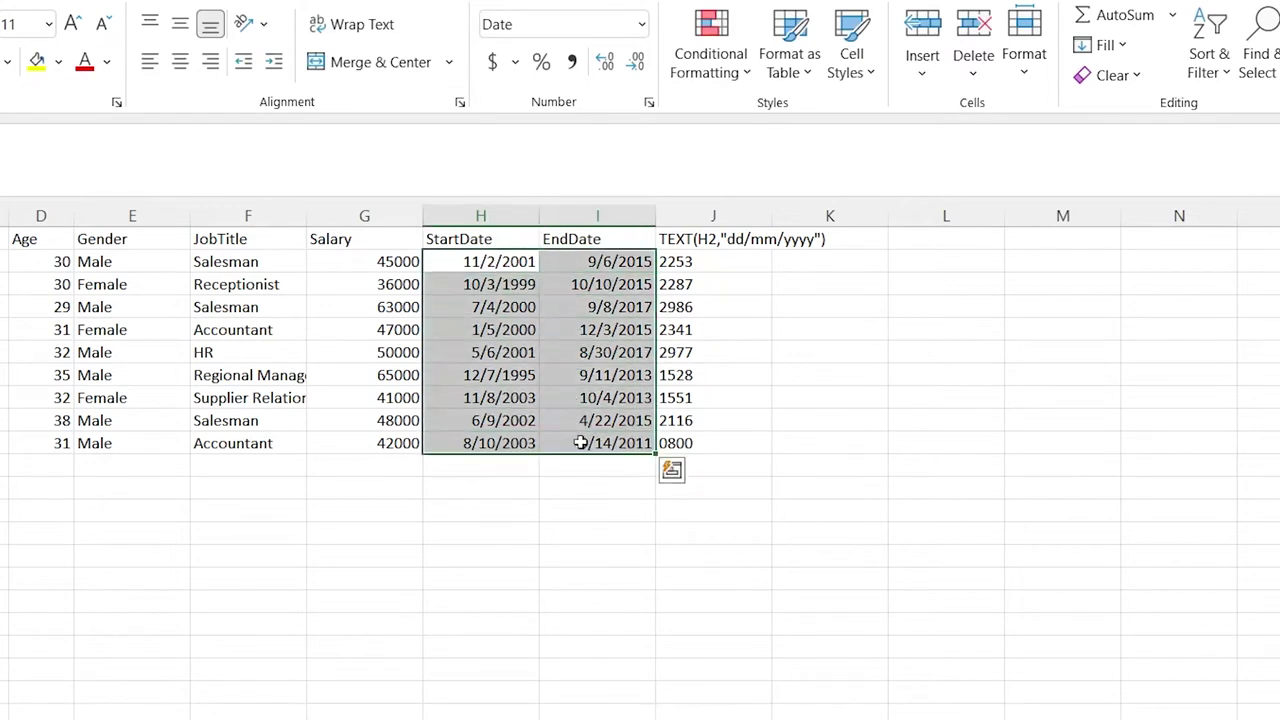
{"action": "left_click", "coordinate": [641, 26]}
{"action": "left_click", "coordinate": [620, 74]}
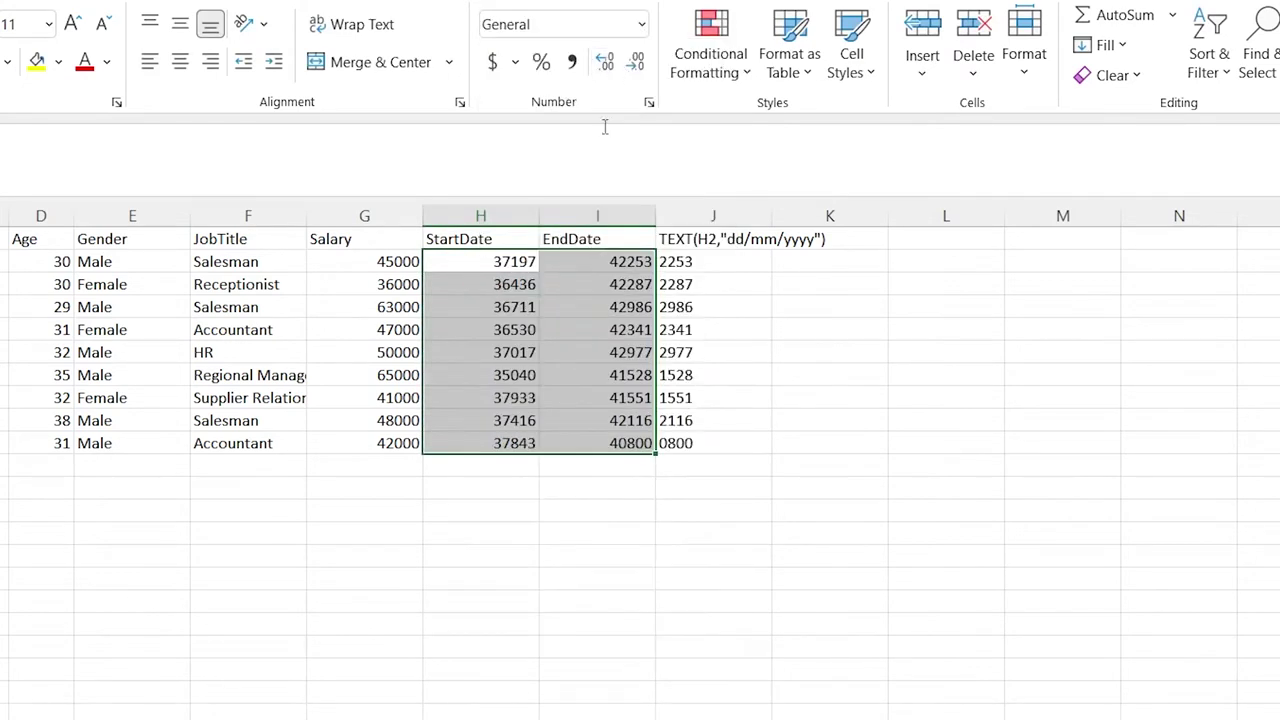
- Compare the General-formatted EndDate values with the extracted digits in column J, and undo the format change
{"action": "left_click", "coordinate": [674, 263]}
{"action": "double_click", "coordinate": [618, 261]}
{"action": "left_click_drag", "start_coordinate": [600, 262], "coordinate": [549, 266]}
{"action": "left_click", "coordinate": [586, 286]}
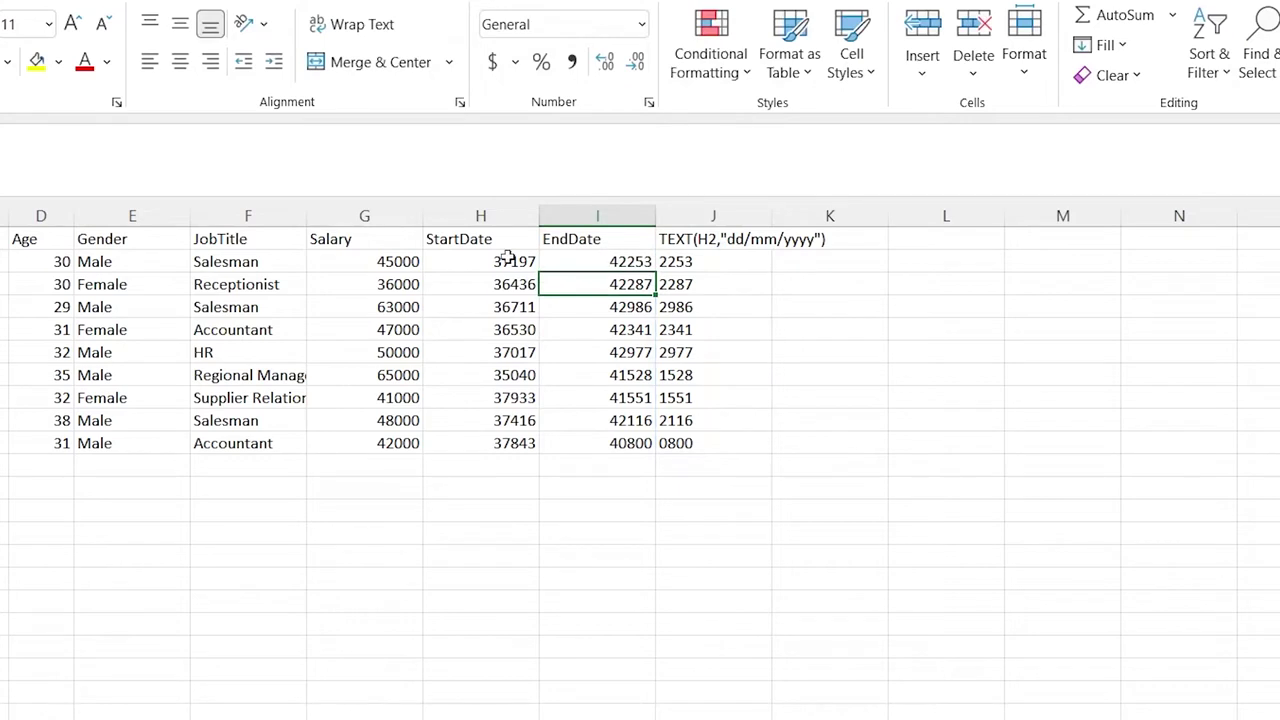
{"action": "key", "text": "Up"}
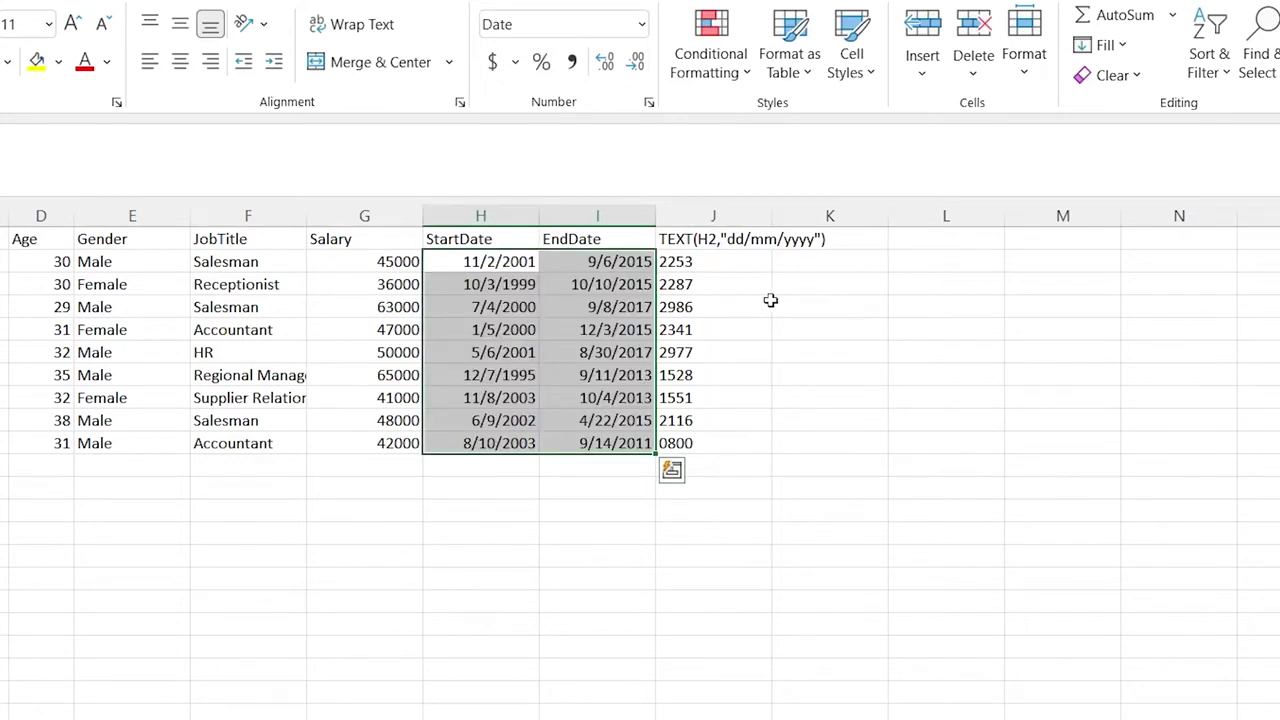
{"action": "left_click", "coordinate": [792, 302]}
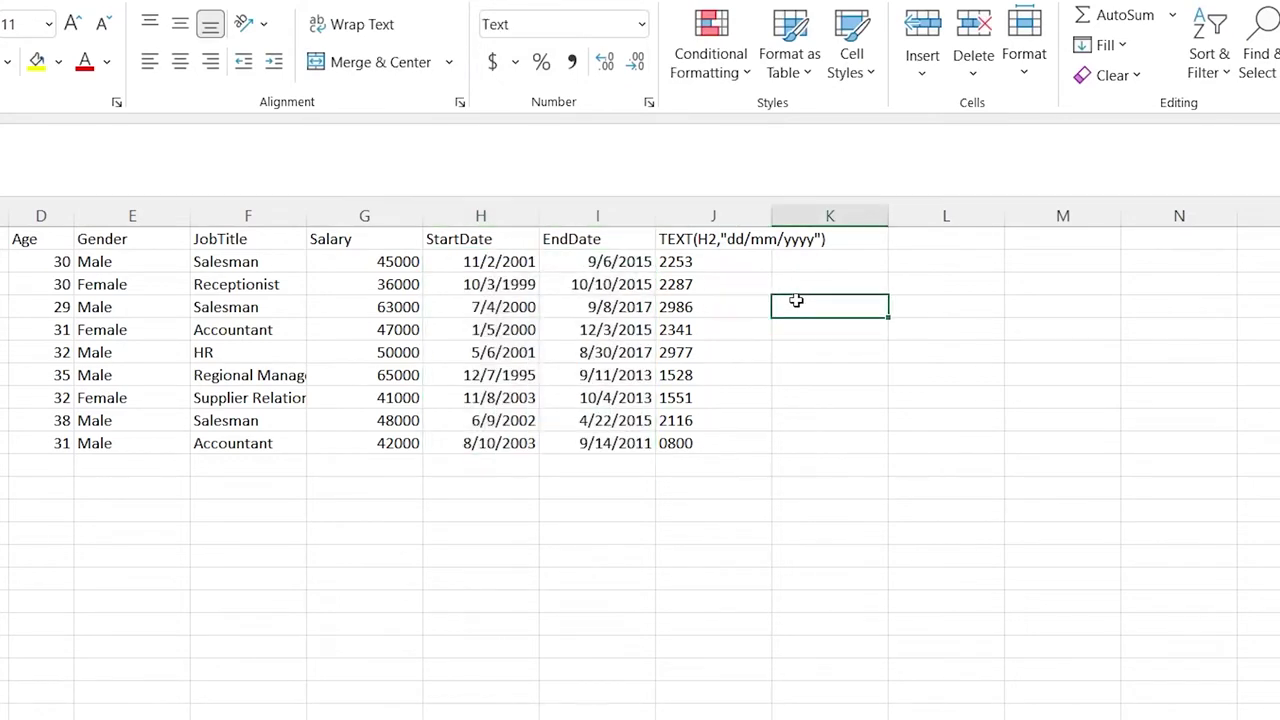
{"action": "left_click", "coordinate": [707, 262]}
{"action": "key", "text": "ctrl+shift+Down"}
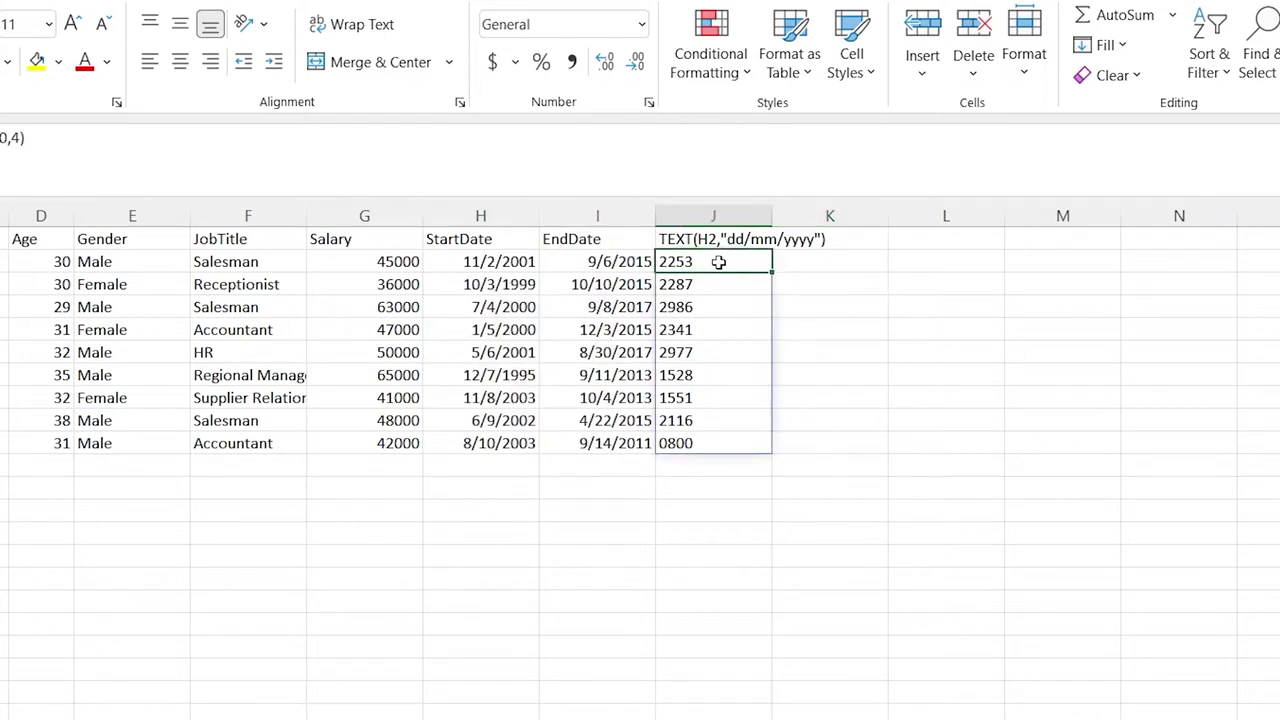
- Enter 11/2/2001 in H12 below the StartDate column and check the number format applied to it
{"action": "left_click", "coordinate": [476, 487]}
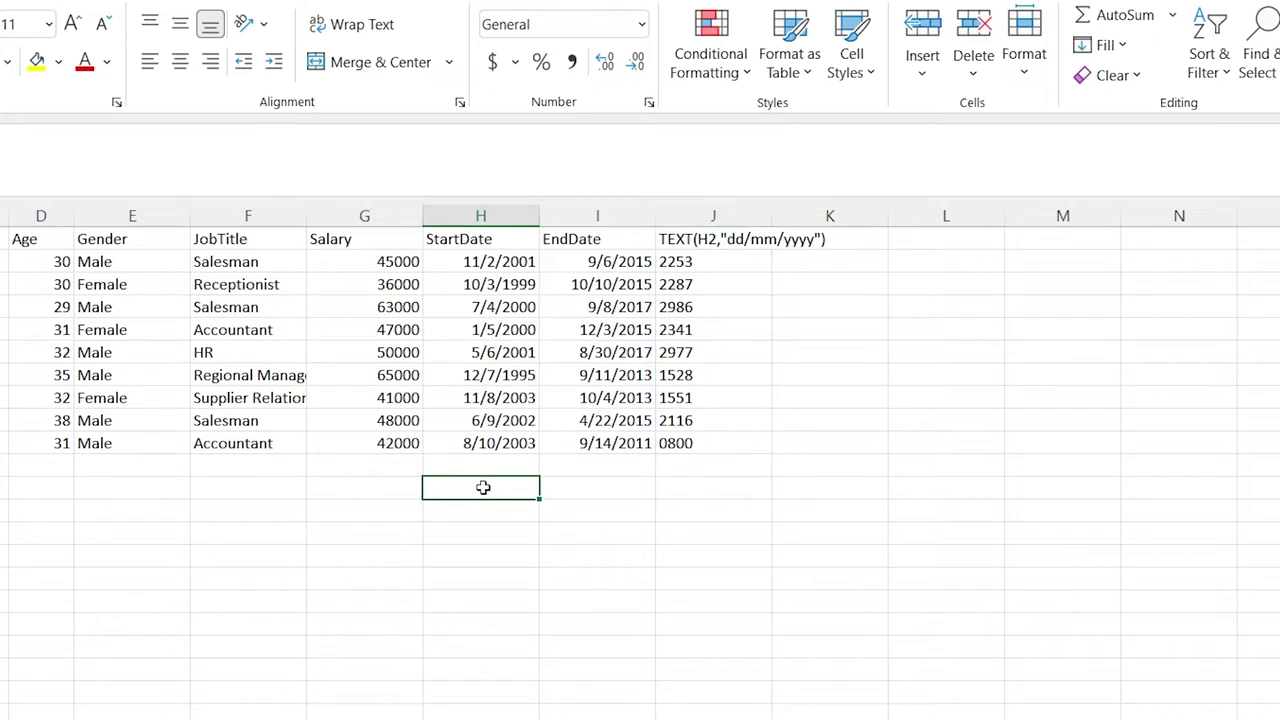
{"action": "double_click", "coordinate": [483, 487]}
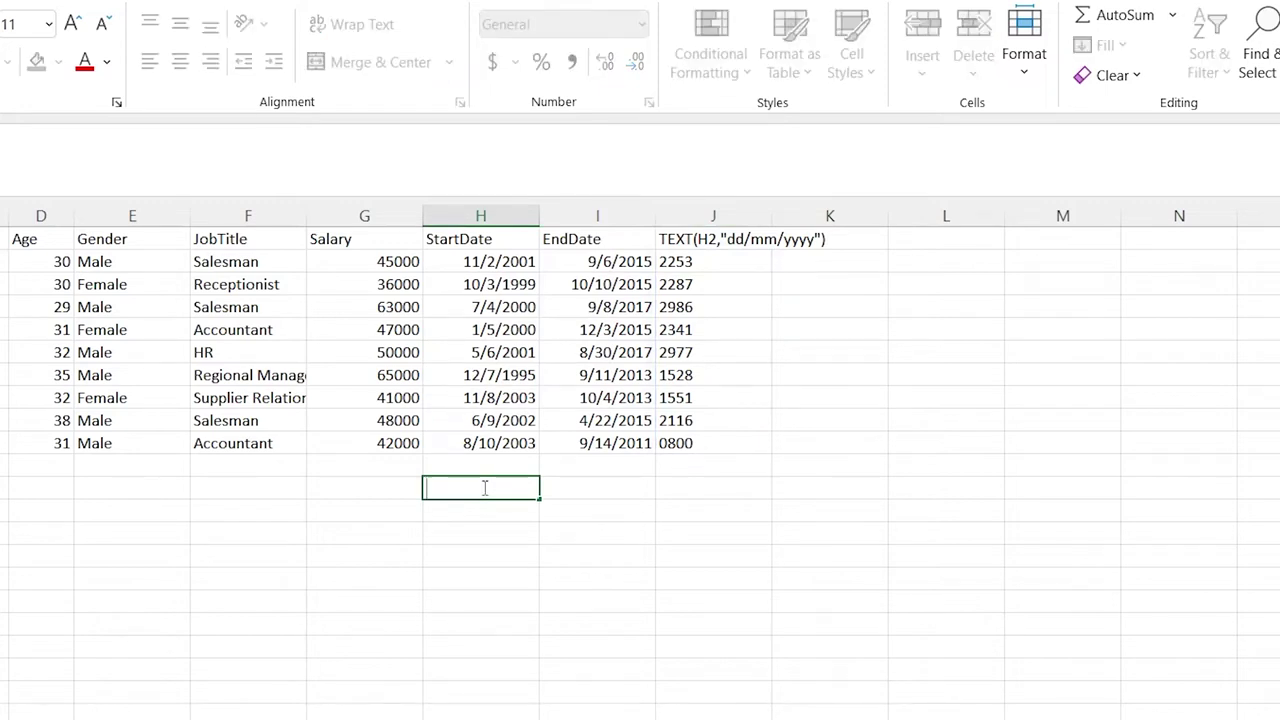
{"action": "type", "text": "11/2/2001"}
{"action": "key", "text": "Return"}
{"action": "left_click", "coordinate": [505, 490]}
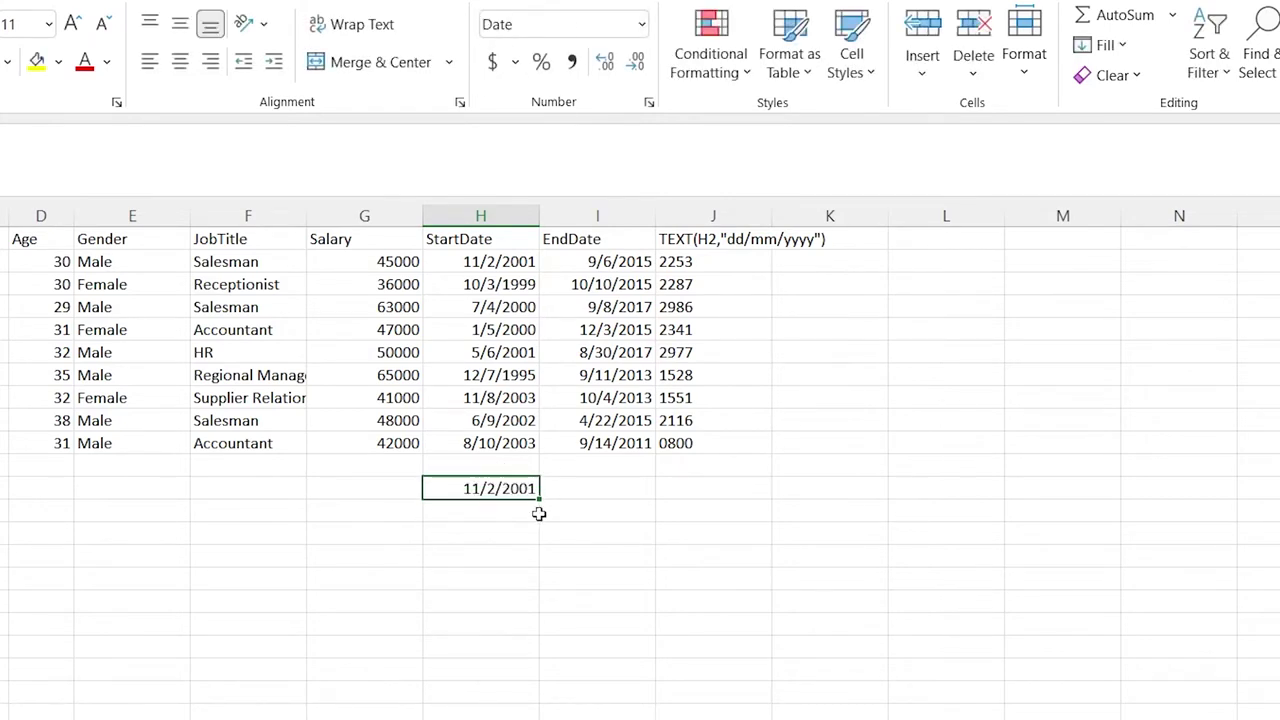
- Format H13 as Text, enter 11/2/2001 in it, and compare it with the date in H12
{"action": "left_click", "coordinate": [507, 510]}
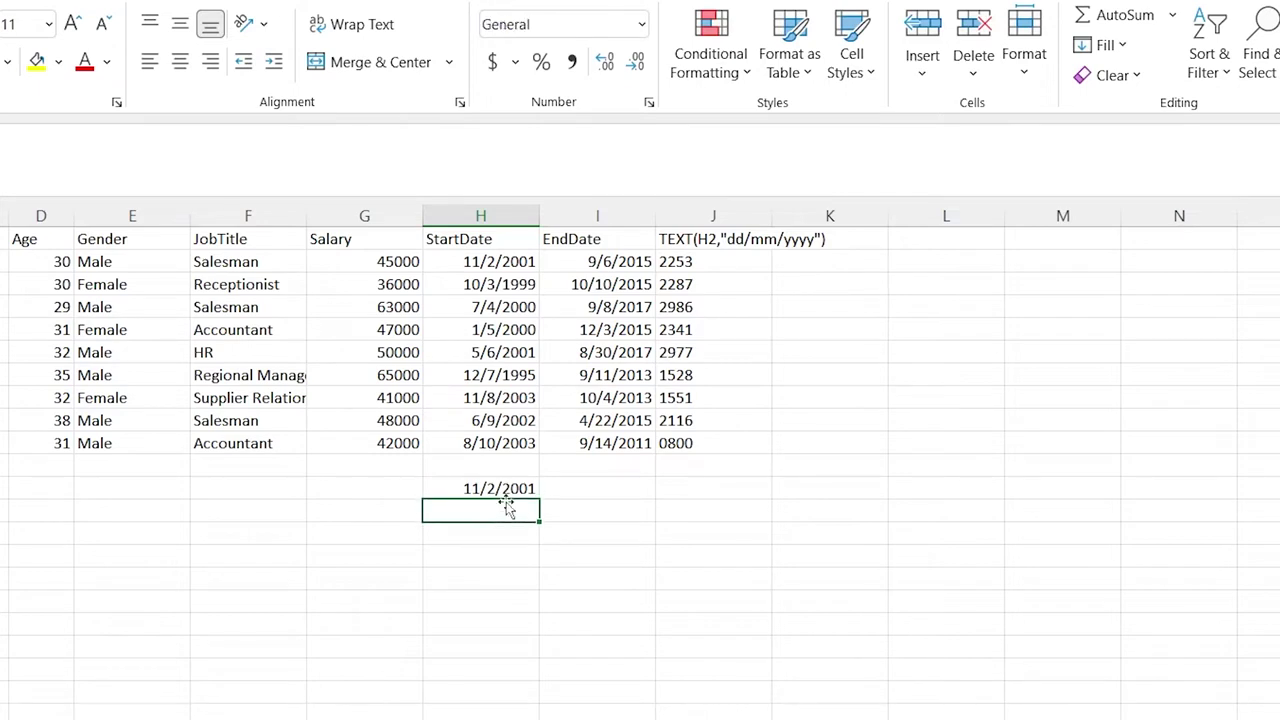
{"action": "left_click", "coordinate": [641, 24]}
{"action": "scroll", "coordinate": [584, 576], "scroll_direction": "down", "scroll_amount": 1}
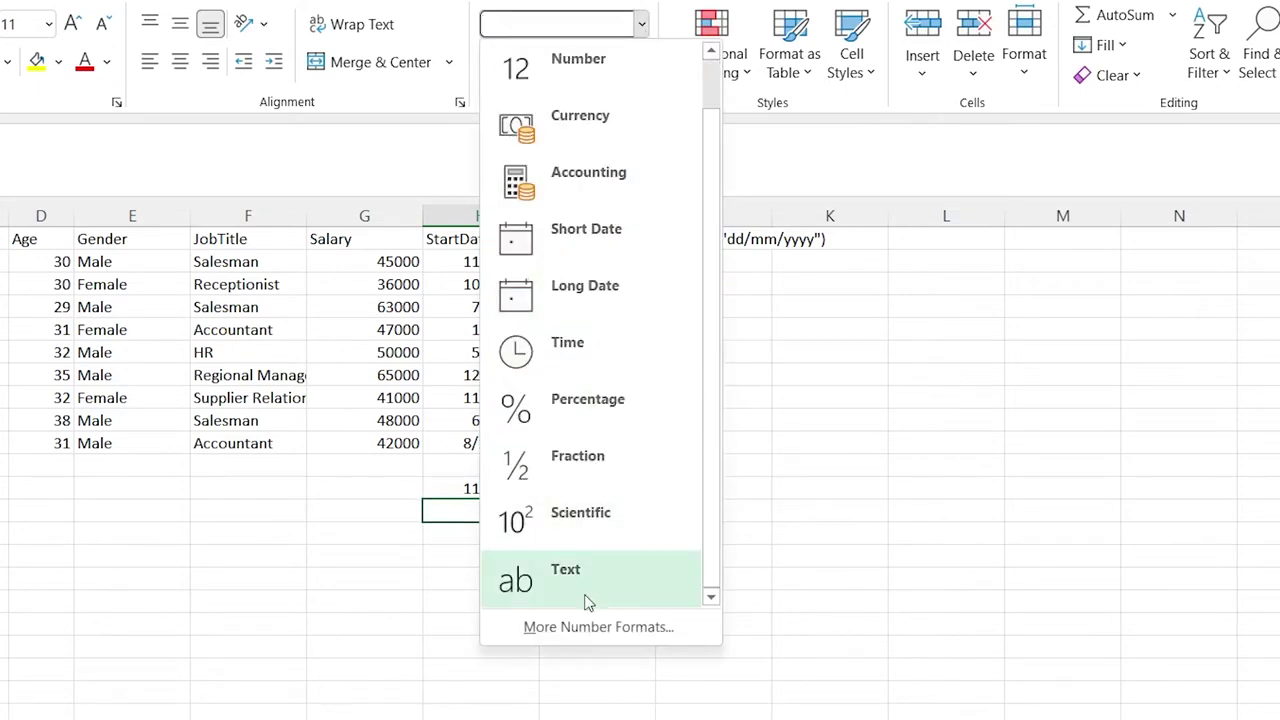
{"action": "left_click", "coordinate": [587, 601]}
{"action": "double_click", "coordinate": [486, 510]}
{"action": "type", "text": "11/2/2001"}
{"action": "key", "text": "Return"}
{"action": "left_click", "coordinate": [485, 511]}
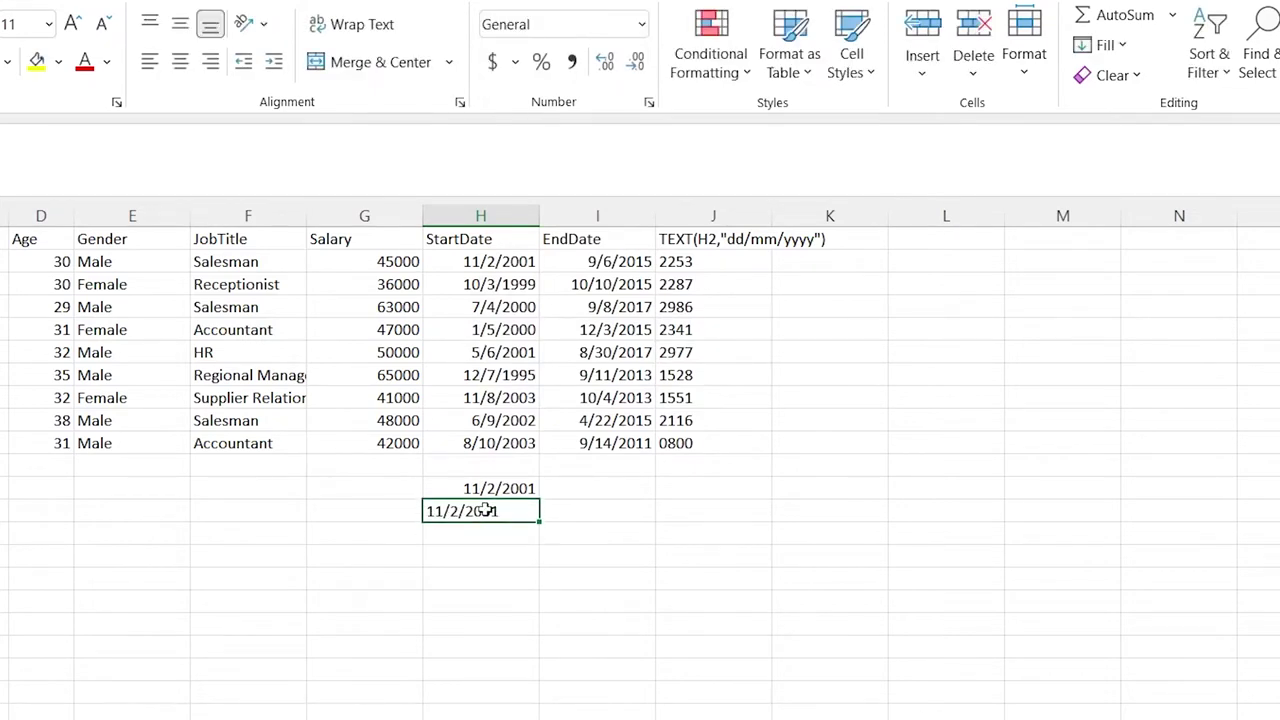
{"action": "left_click_drag", "start_coordinate": [470, 488], "coordinate": [473, 510]}
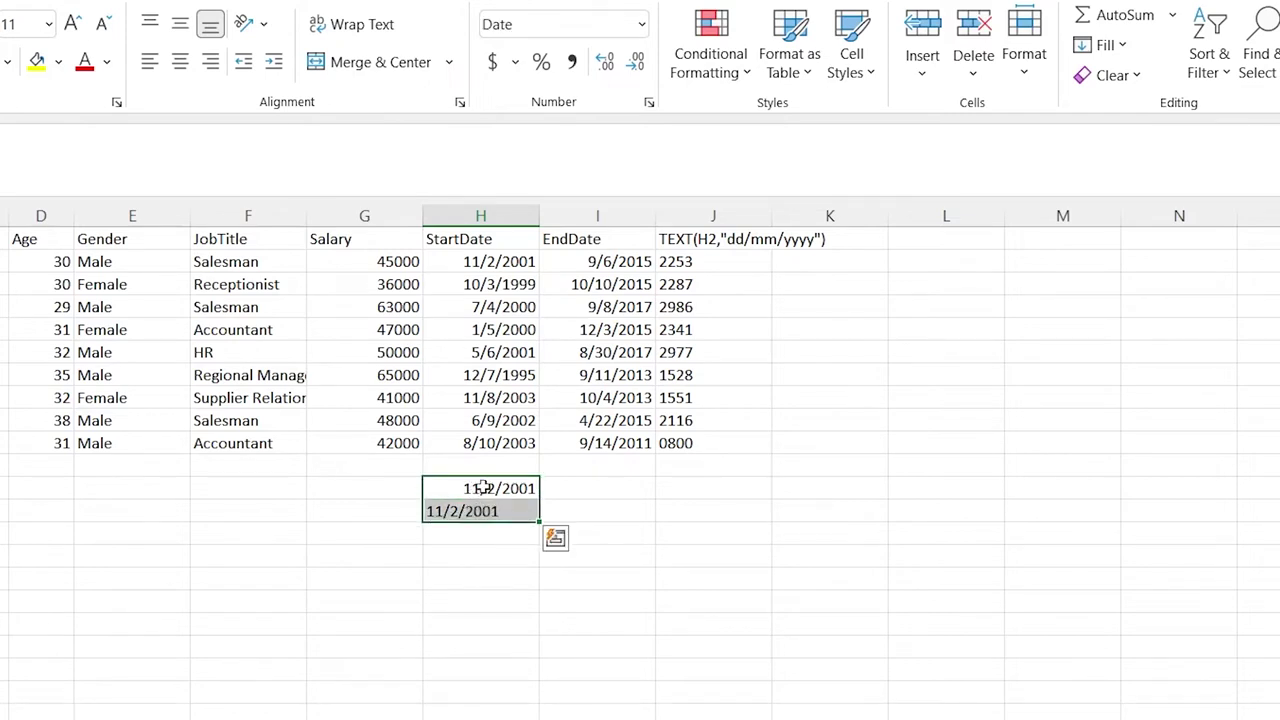
{"action": "left_click", "coordinate": [480, 488]}
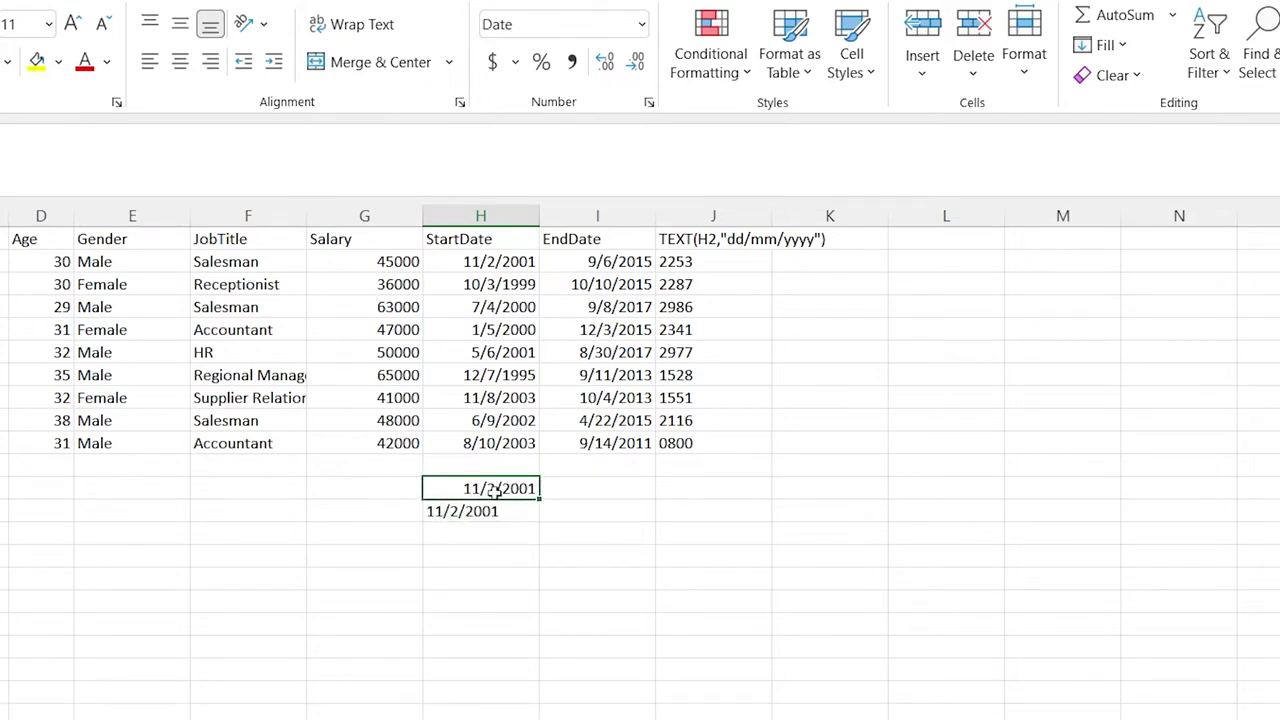
- Compare the two test dates in H12 and H13 below the StartDate column, and clear both cells
{"action": "left_click", "coordinate": [469, 512]}
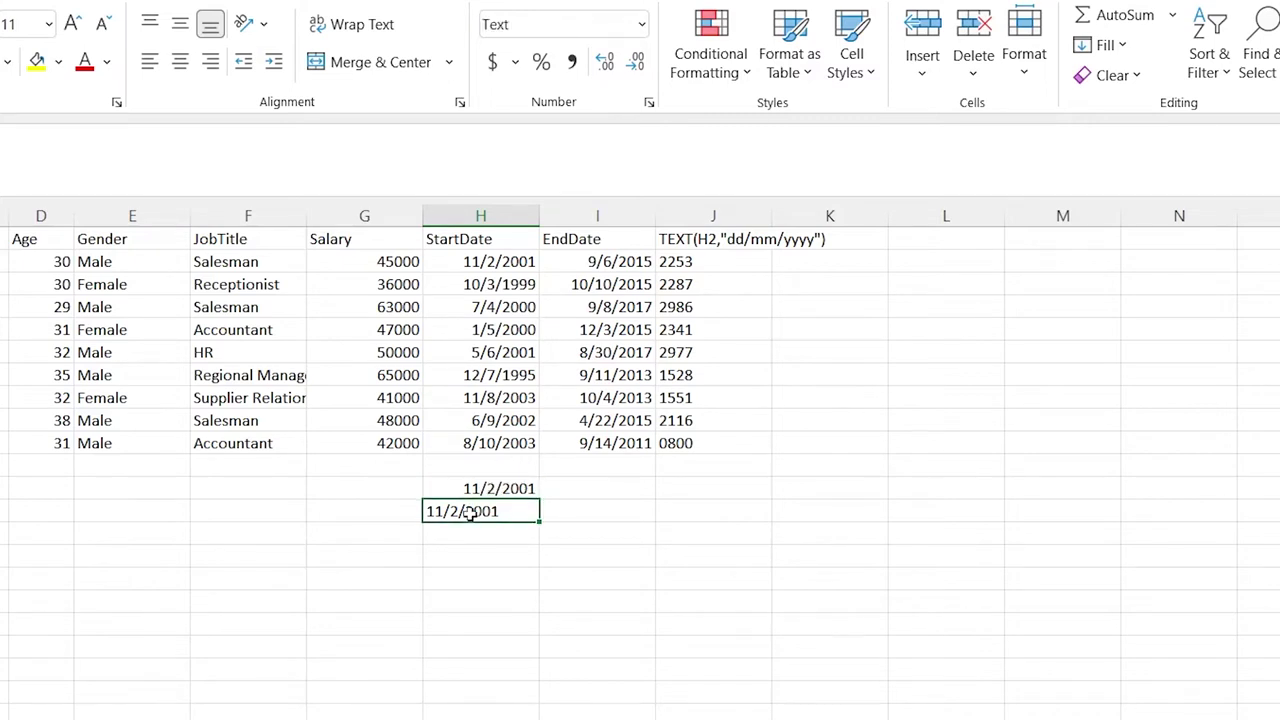
{"action": "left_click", "coordinate": [522, 489]}
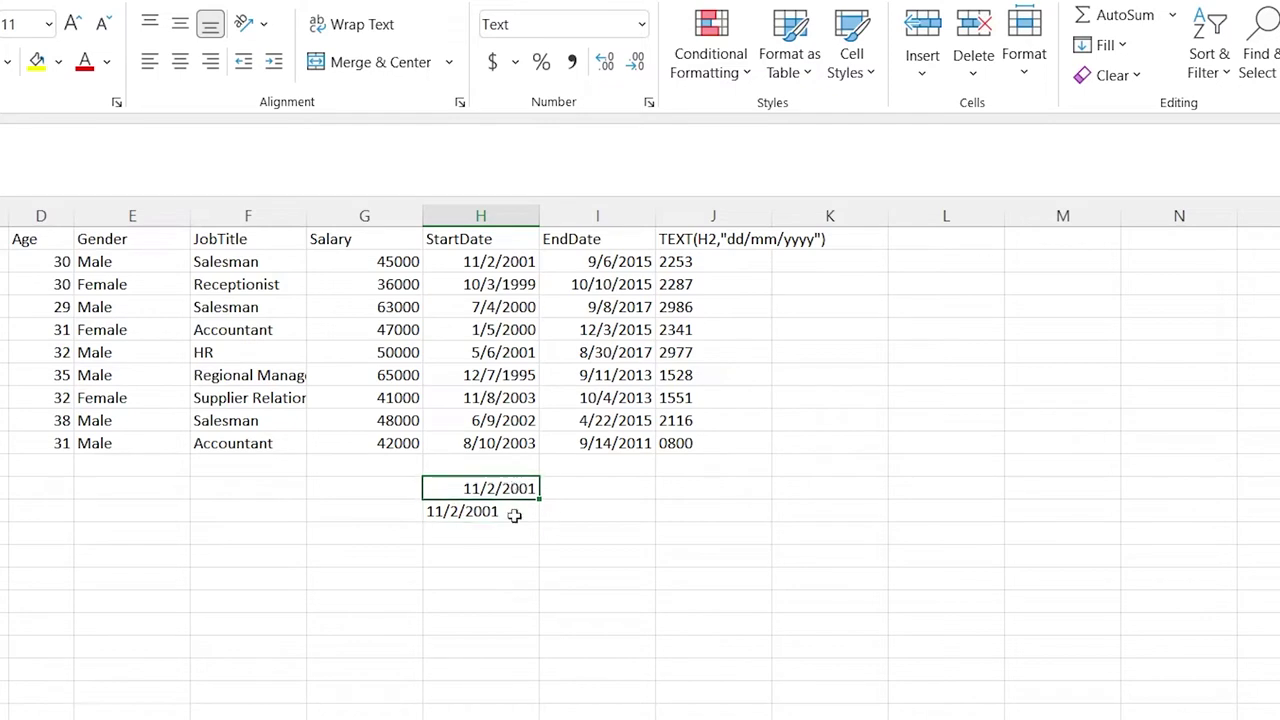
{"action": "left_click", "coordinate": [514, 515], "text": "shift"}
{"action": "key", "text": "BackSpace"}
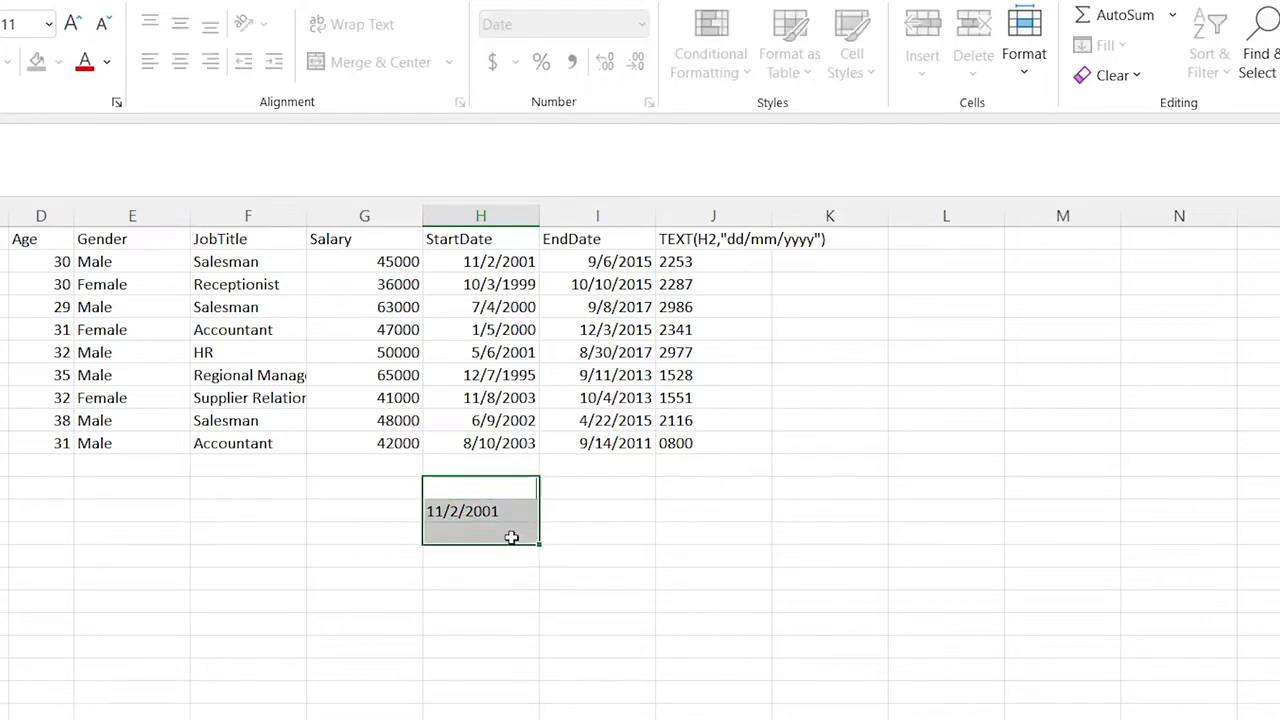
{"action": "left_click", "coordinate": [503, 514]}
{"action": "key", "text": "Delete"}
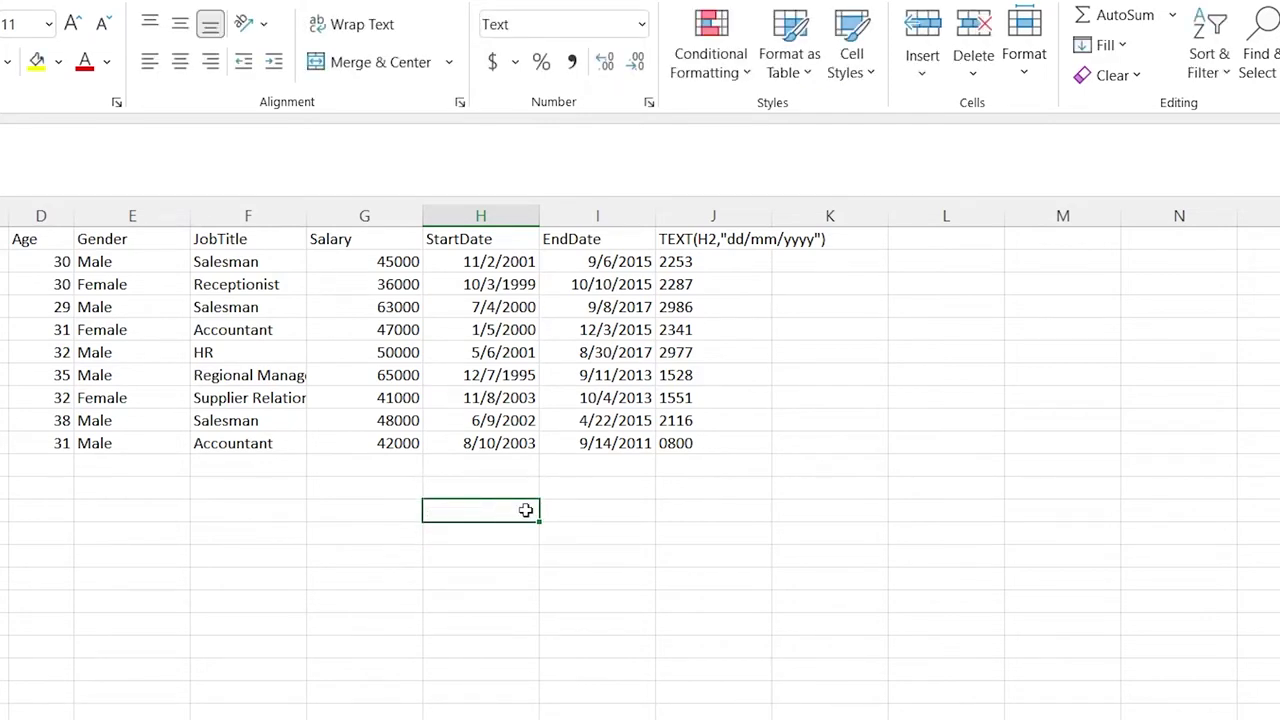
{"action": "left_click", "coordinate": [584, 511]}
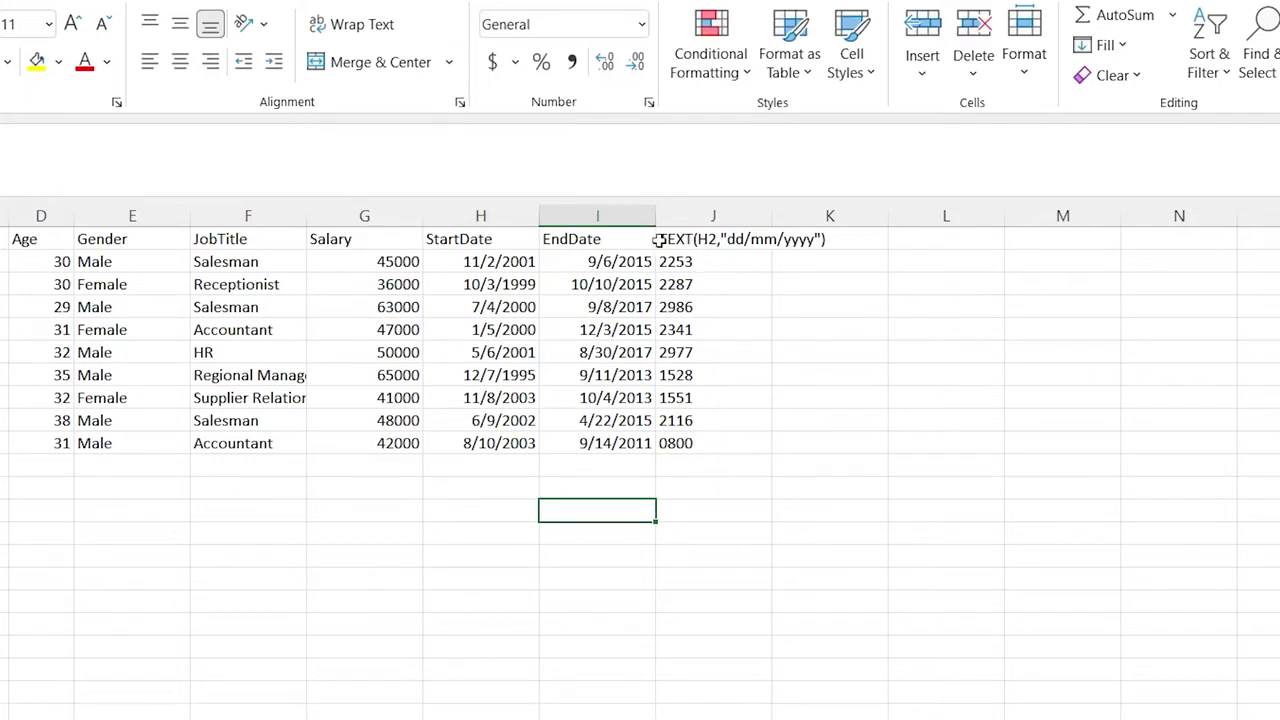
- Clear the formula in J2 that fills column J with the last digits of the EndDate values
{"action": "left_click", "coordinate": [720, 262]}
{"action": "key", "text": "ctrl+shift+Down"}
{"action": "key", "text": "ctrl+z"}
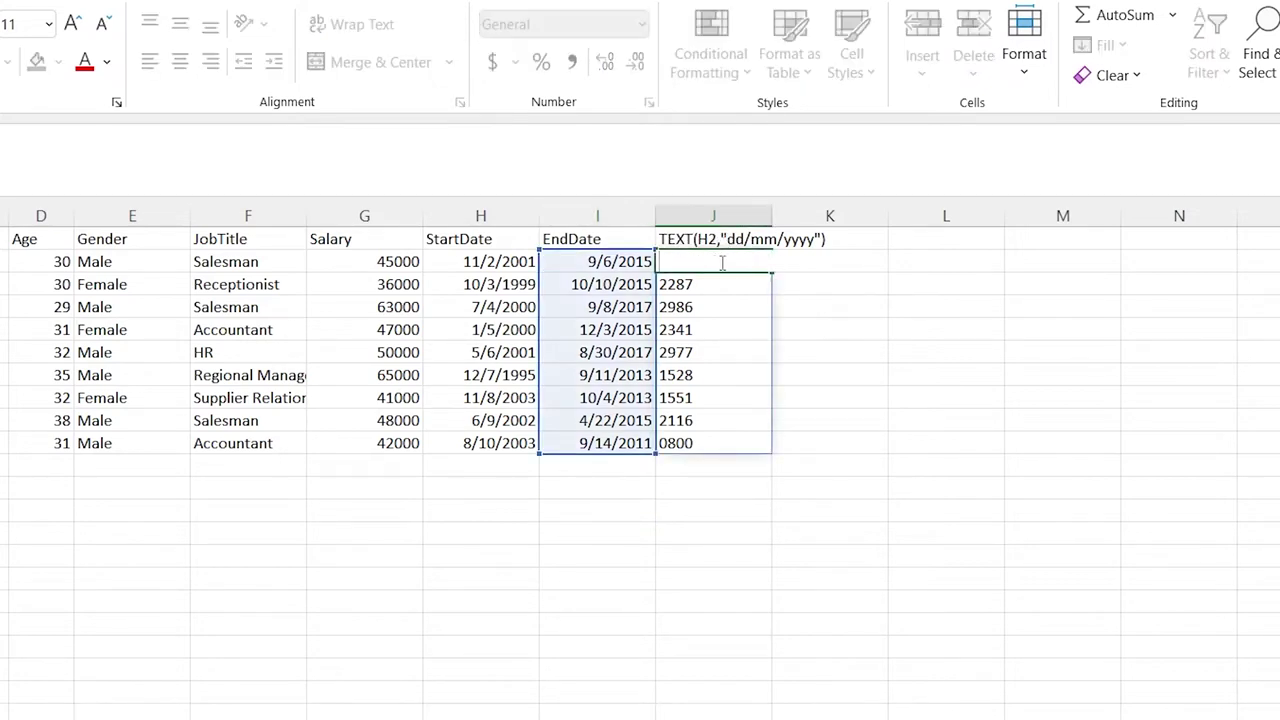
{"action": "key", "text": "ctrl+z"}
{"action": "left_click", "coordinate": [714, 275]}
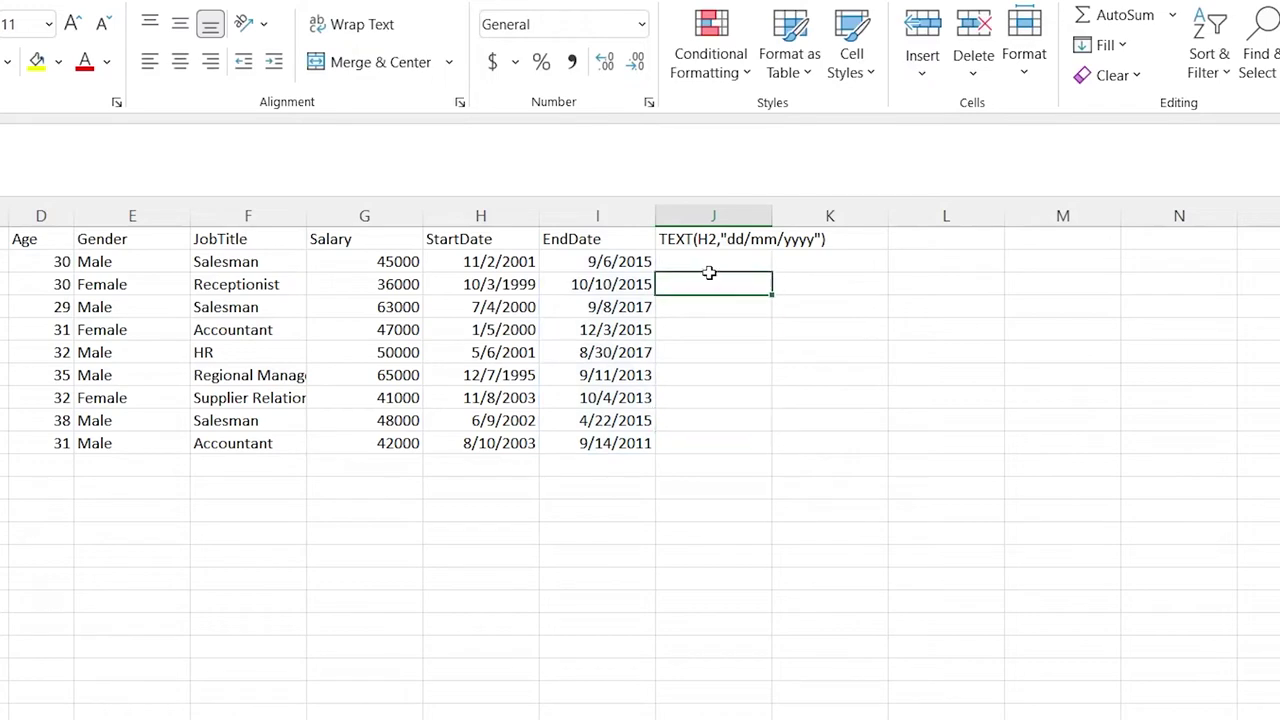
- Enter =TEXT(H2:H10, "dd/mm/yyyy") in J2 to convert all StartDate values to text
{"action": "double_click", "coordinate": [712, 262]}
{"action": "type", "text": "=TES"}
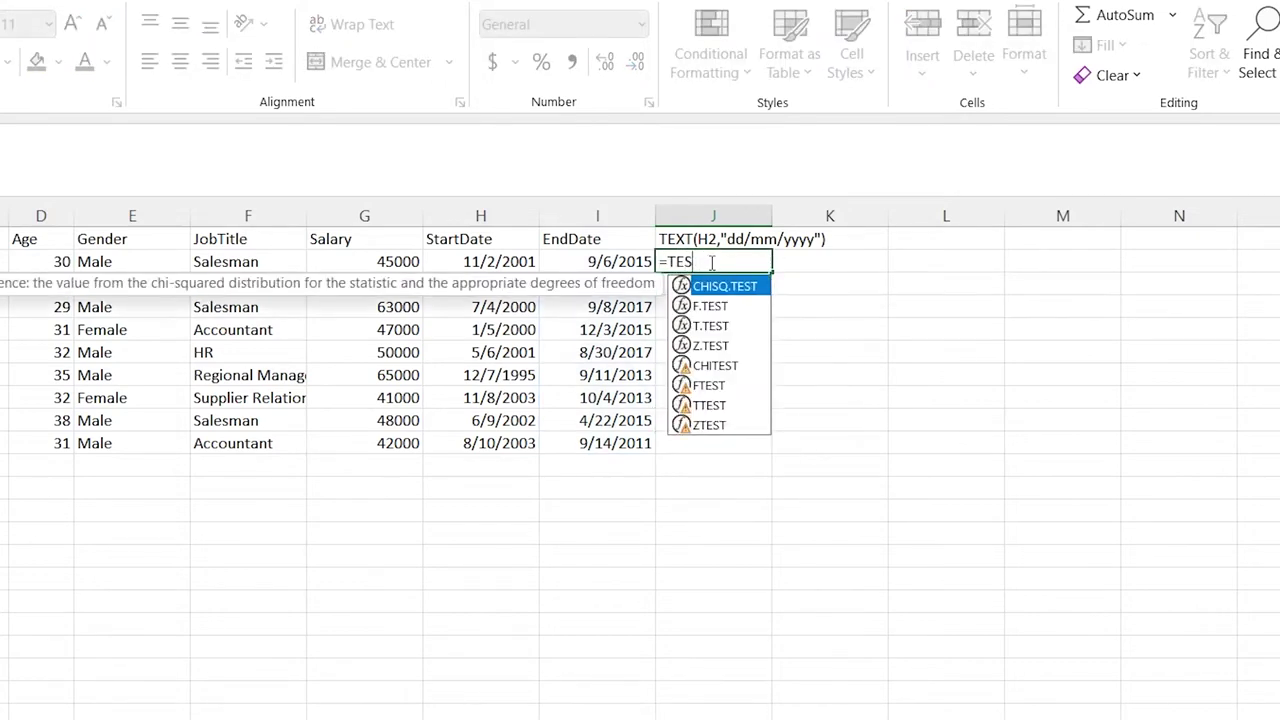
{"action": "key", "text": "BackSpace"}
{"action": "type", "text": "X"}
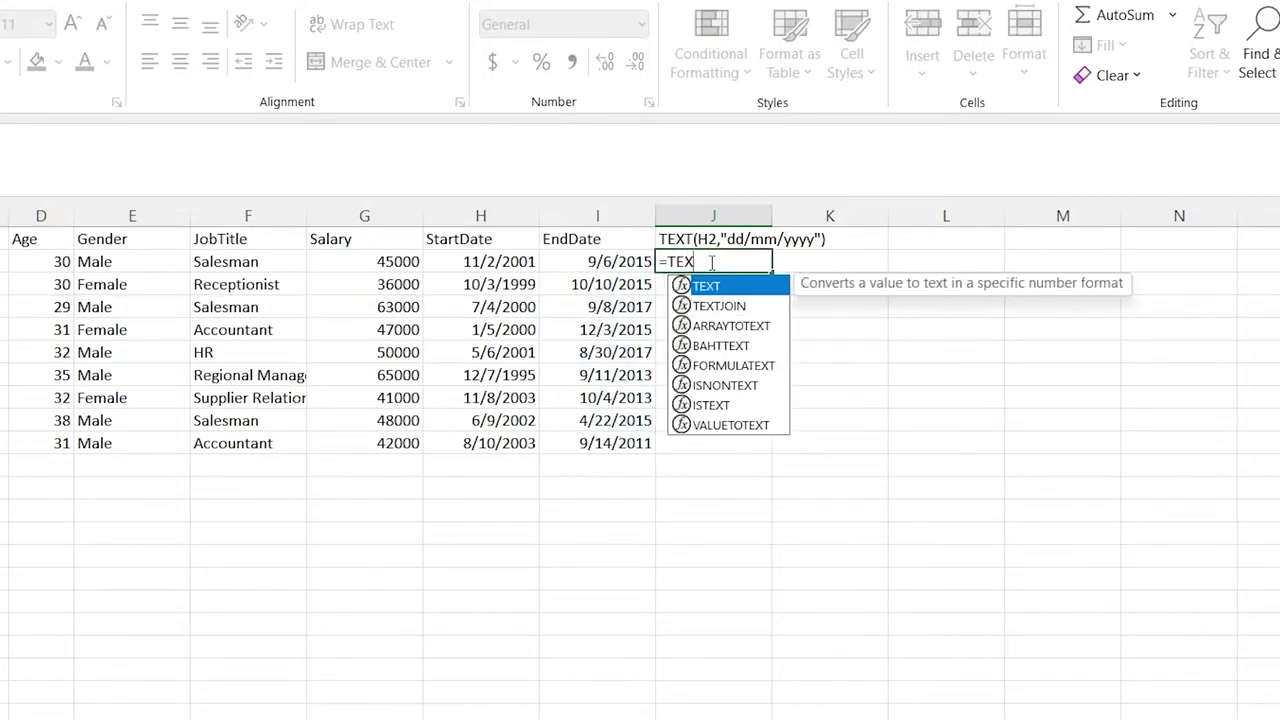
{"action": "type", "text": "T"}
{"action": "type", "text": "("}
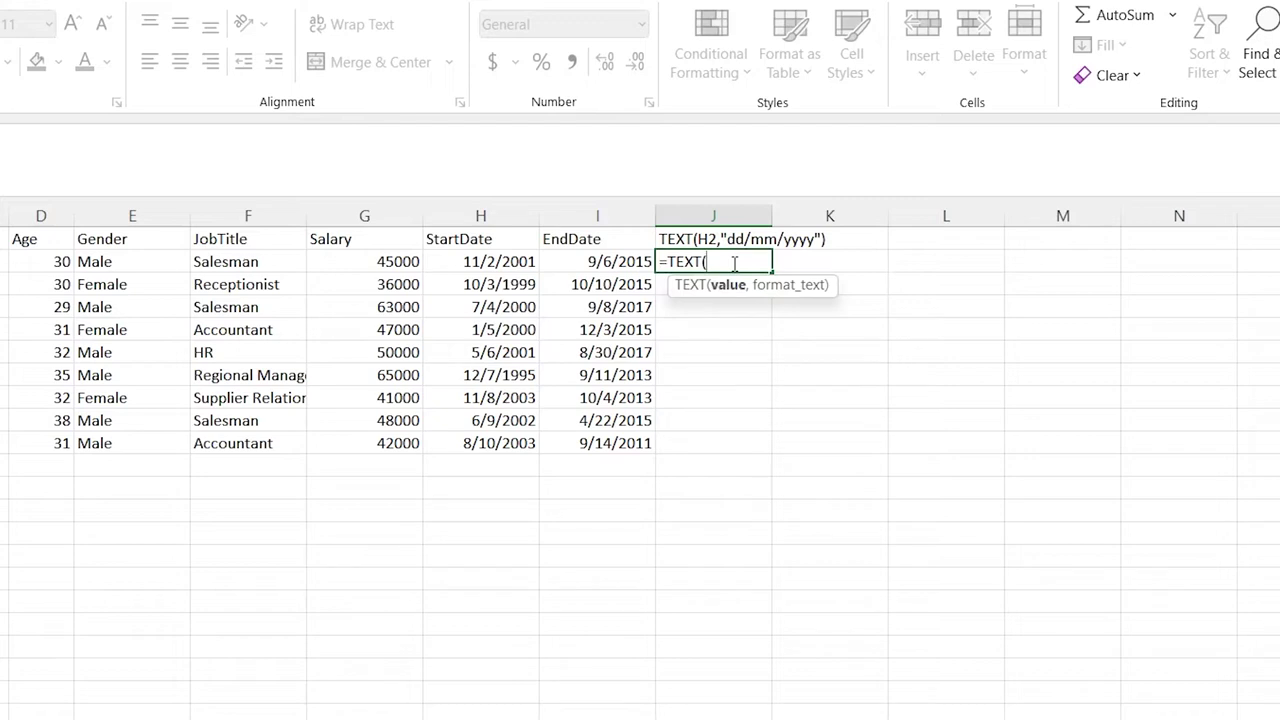
{"action": "left_click", "coordinate": [497, 262]}
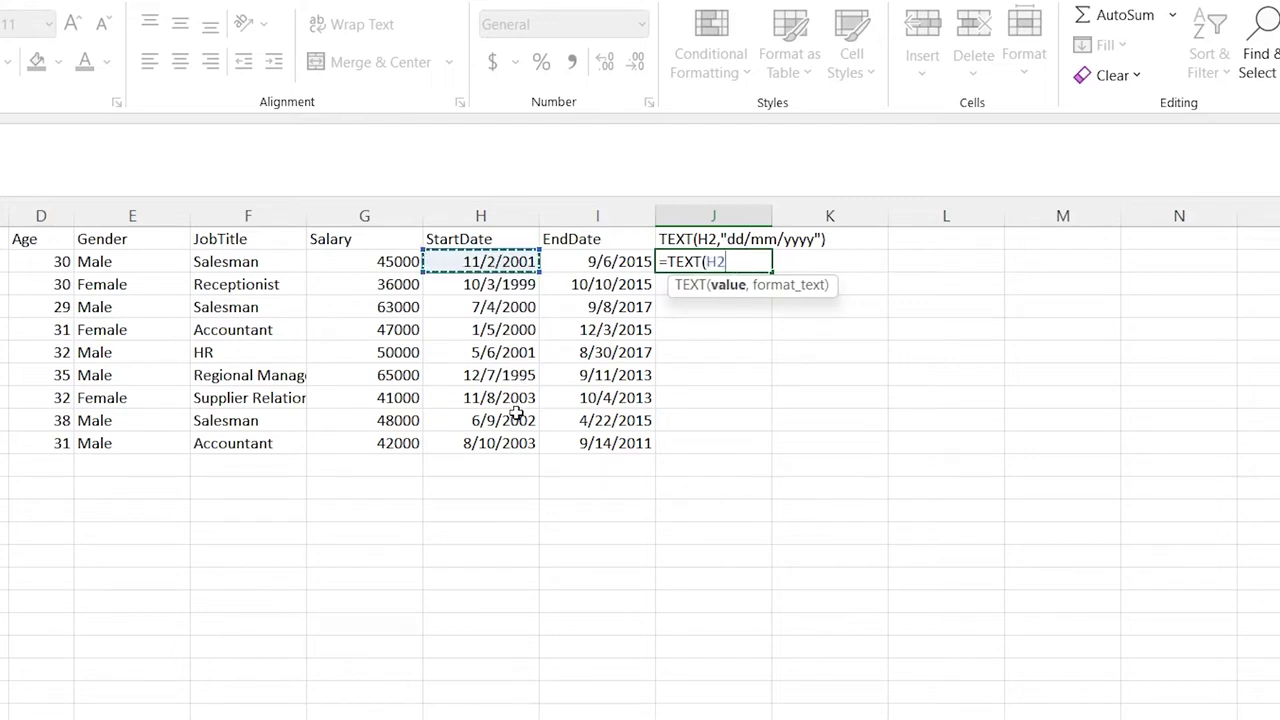
{"action": "left_click", "coordinate": [514, 437], "text": "shift"}
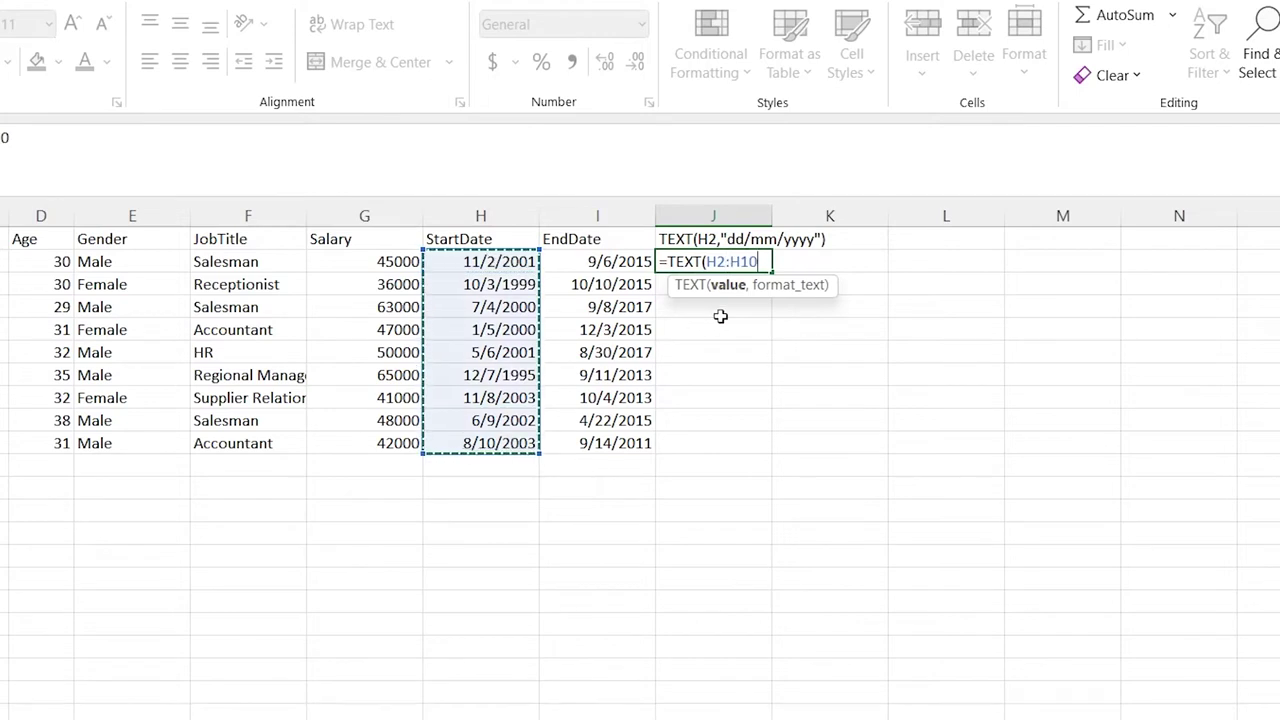
{"action": "type", "text": ","}
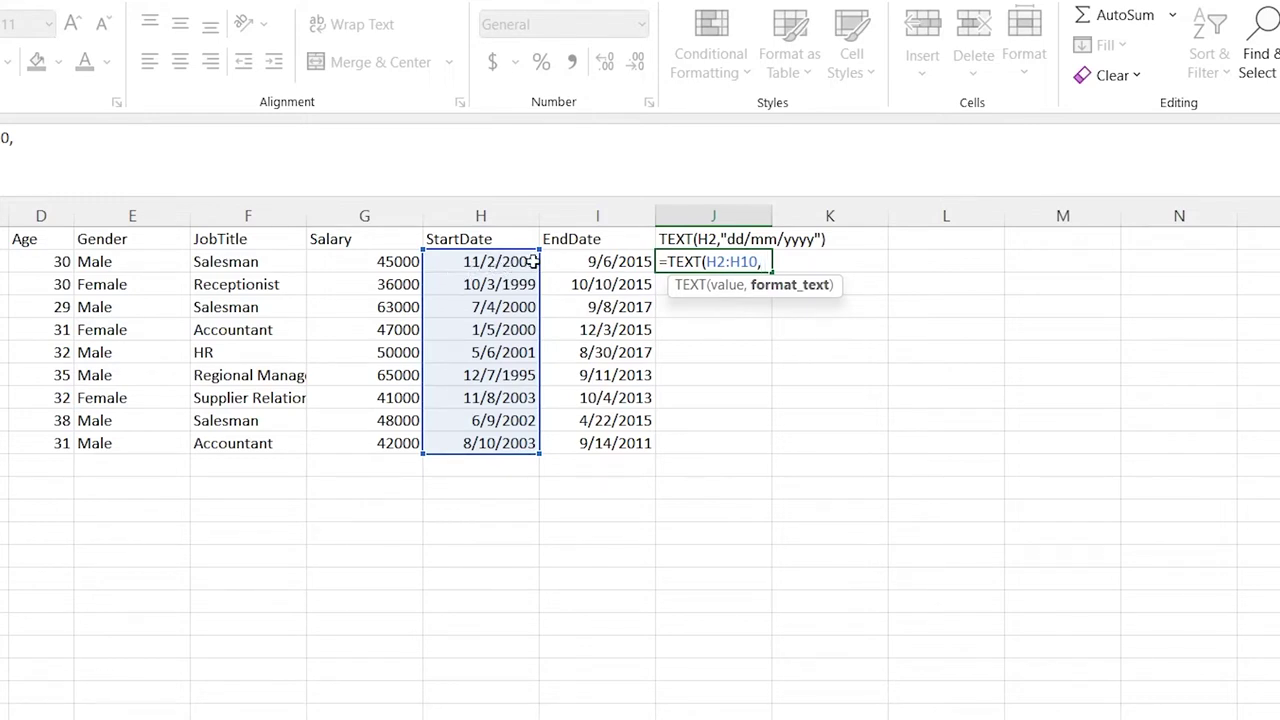
{"action": "type", "text": "\"dd/"}
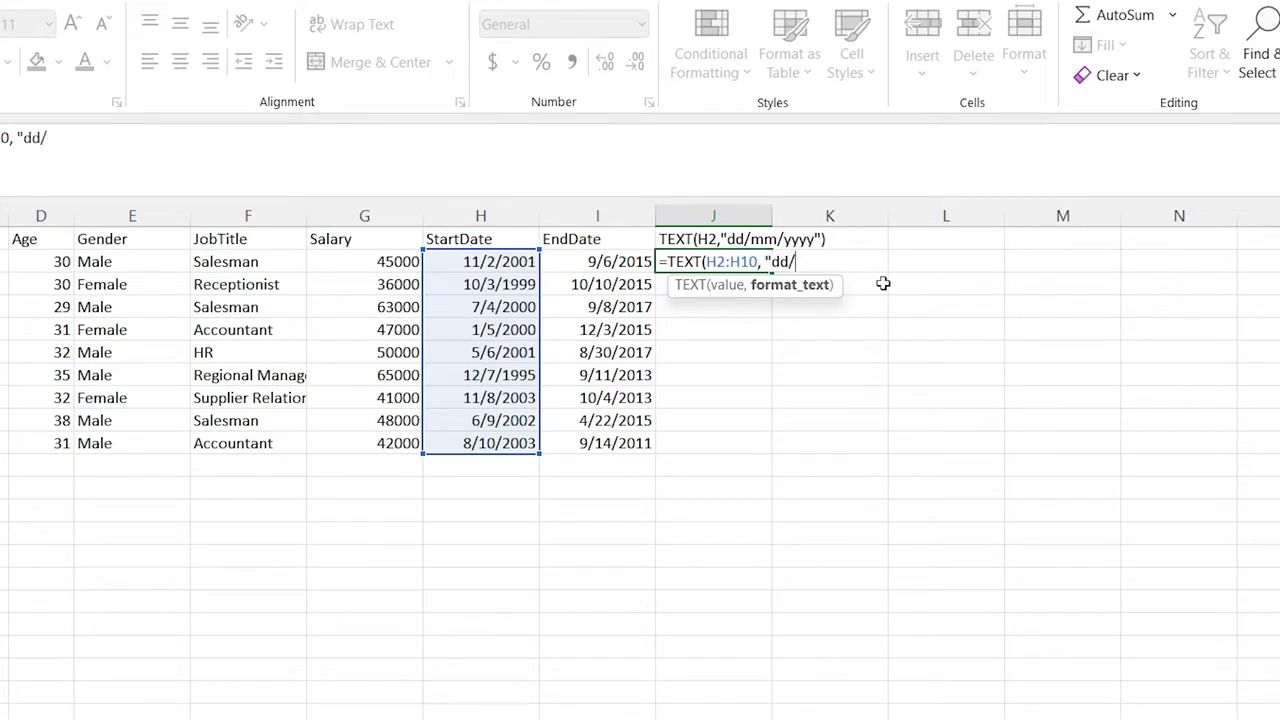
{"action": "type", "text": "mm/yyyy\""}
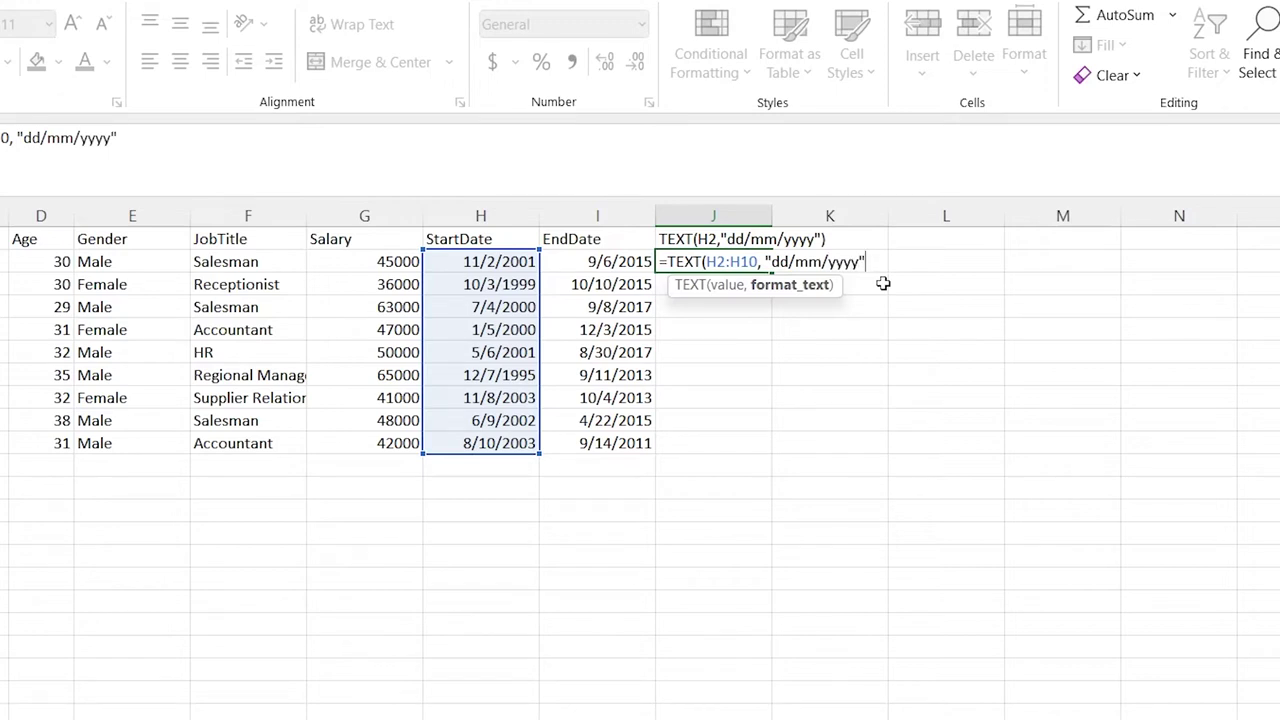
{"action": "type", "text": ")"}
{"action": "key", "text": "Return"}
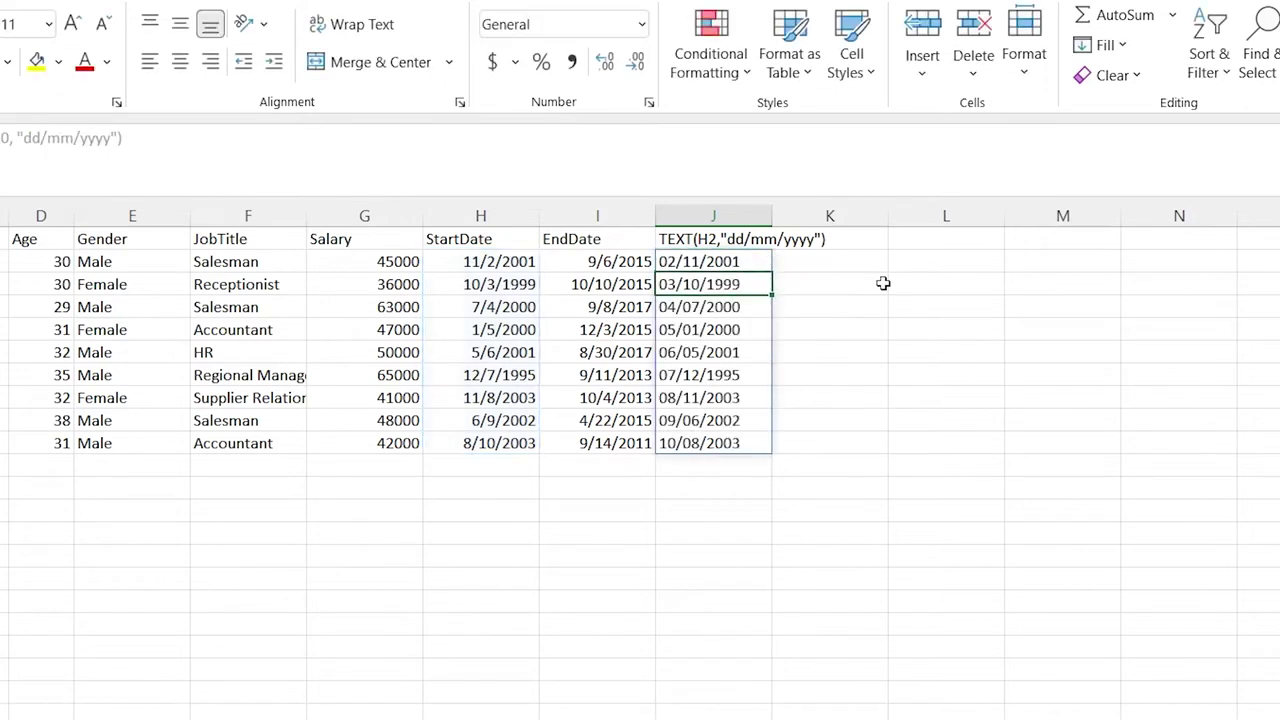
- Copy the converted dates in J2:J10, paste them with their formula at L2, and check the pasted cells
{"action": "left_click", "coordinate": [818, 306]}
{"action": "left_click", "coordinate": [740, 260]}
{"action": "left_click_drag", "start_coordinate": [740, 260], "coordinate": [732, 443]}
{"action": "key", "text": "ctrl+q"}
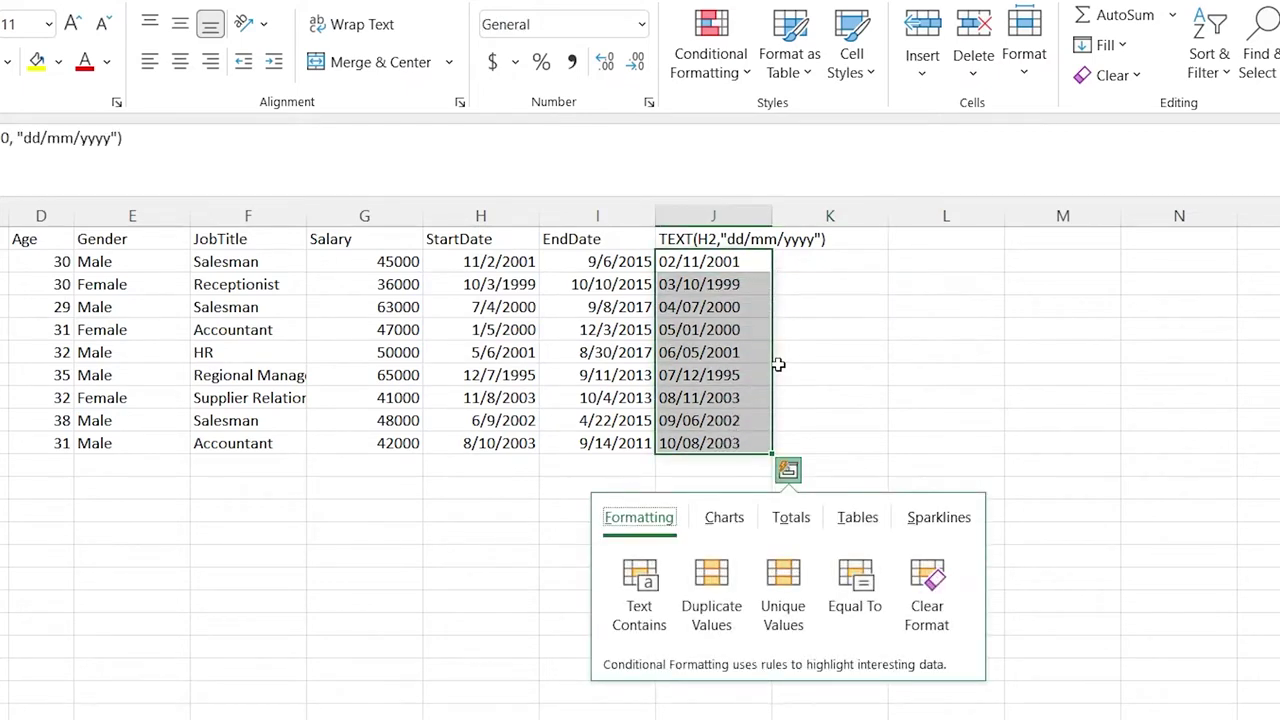
{"action": "left_click", "coordinate": [744, 350]}
{"action": "left_click_drag", "start_coordinate": [756, 270], "coordinate": [749, 443]}
{"action": "key", "text": "ctrl+c"}
{"action": "right_click", "coordinate": [934, 256]}
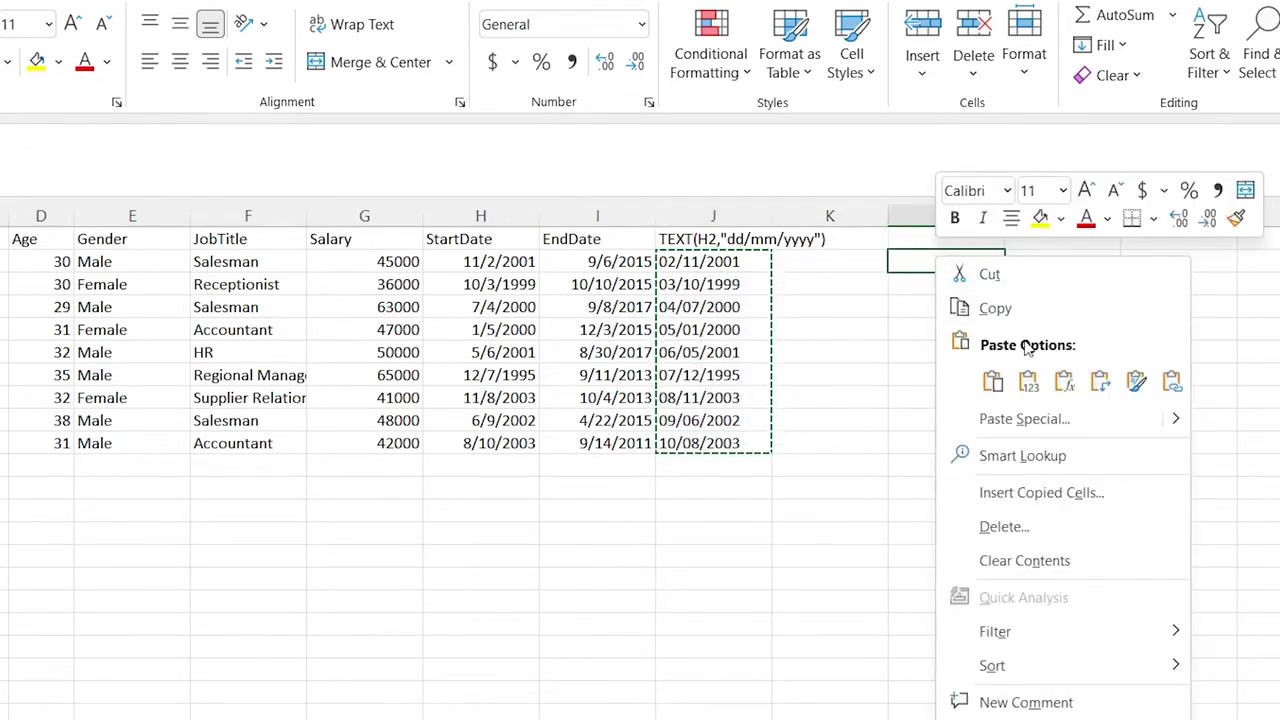
{"action": "left_click", "coordinate": [995, 378]}
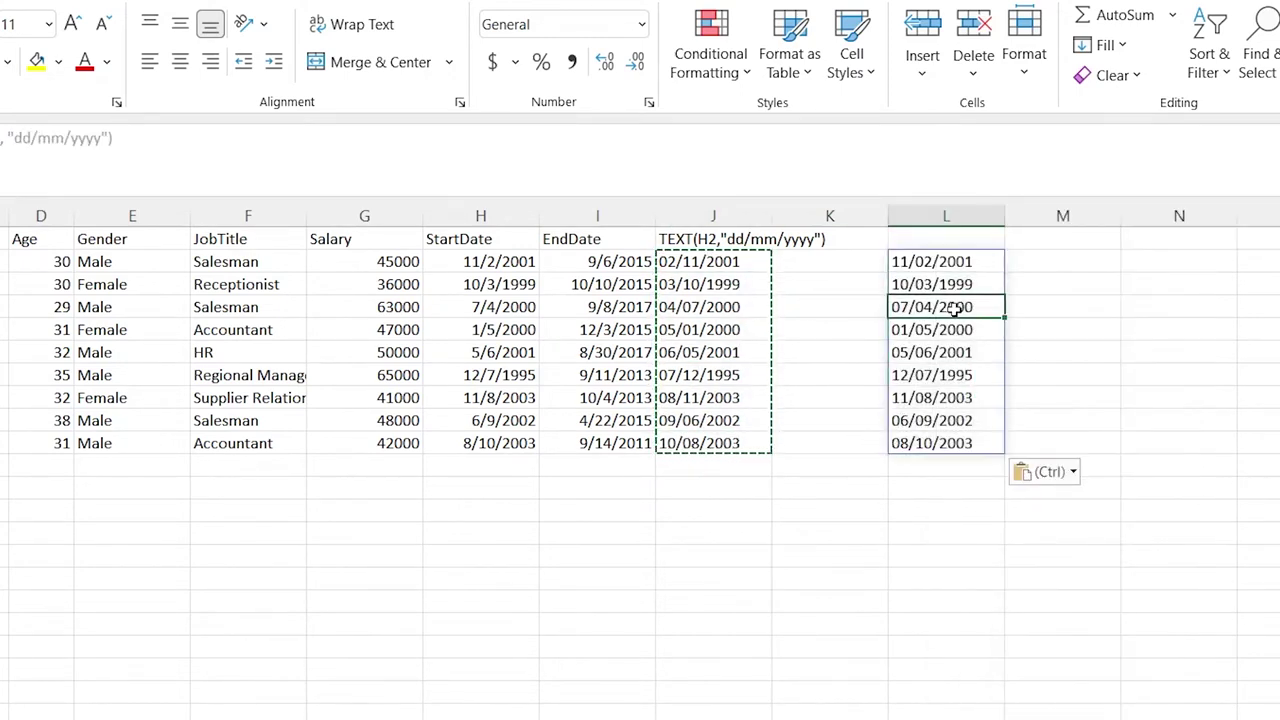
{"action": "left_click", "coordinate": [994, 258]}
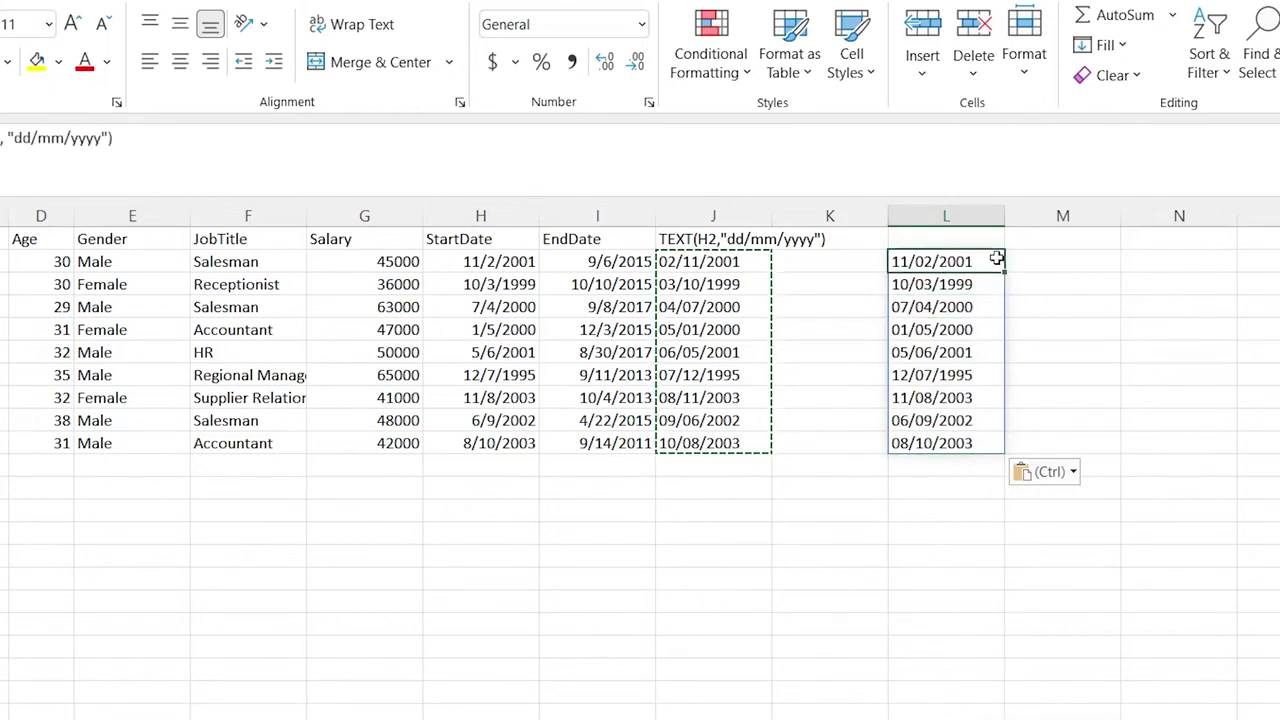
{"action": "left_click", "coordinate": [966, 334]}
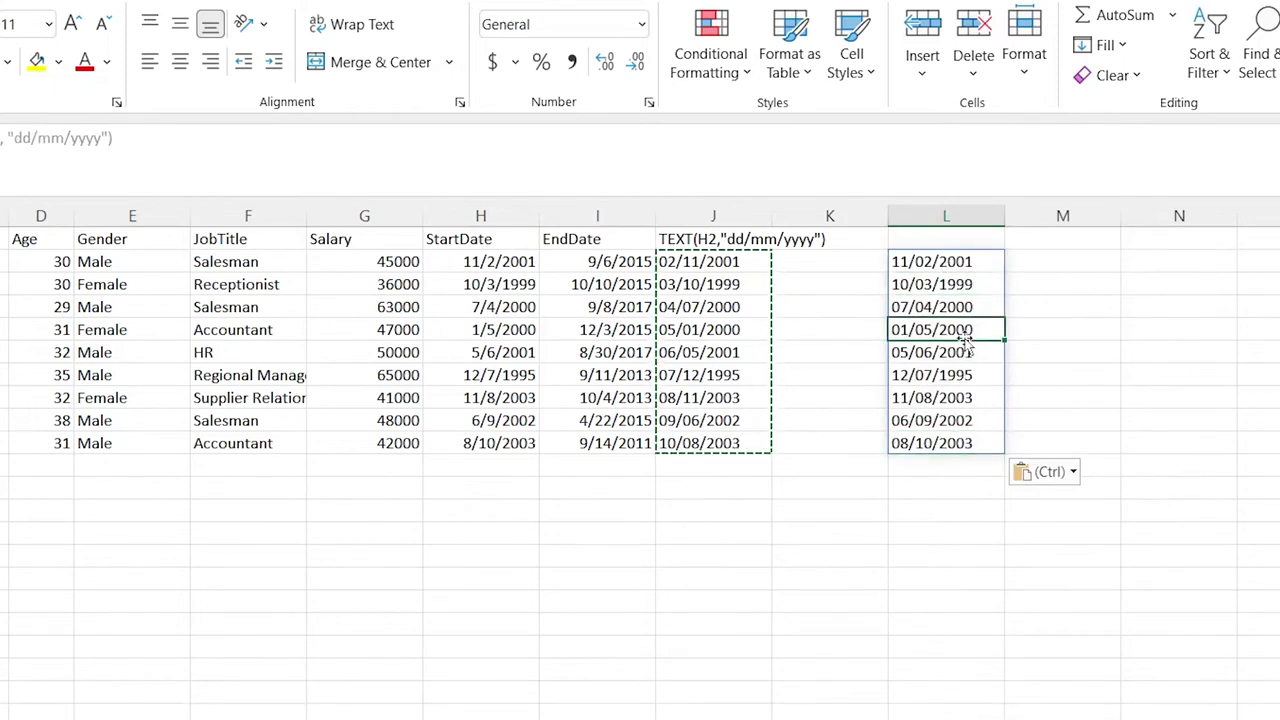
- Enter =RIGHT(L2#,4) in M2 to extract the year from each text date in column L
{"action": "left_click", "coordinate": [1060, 258]}
{"action": "type", "text": "=RIGHT("}
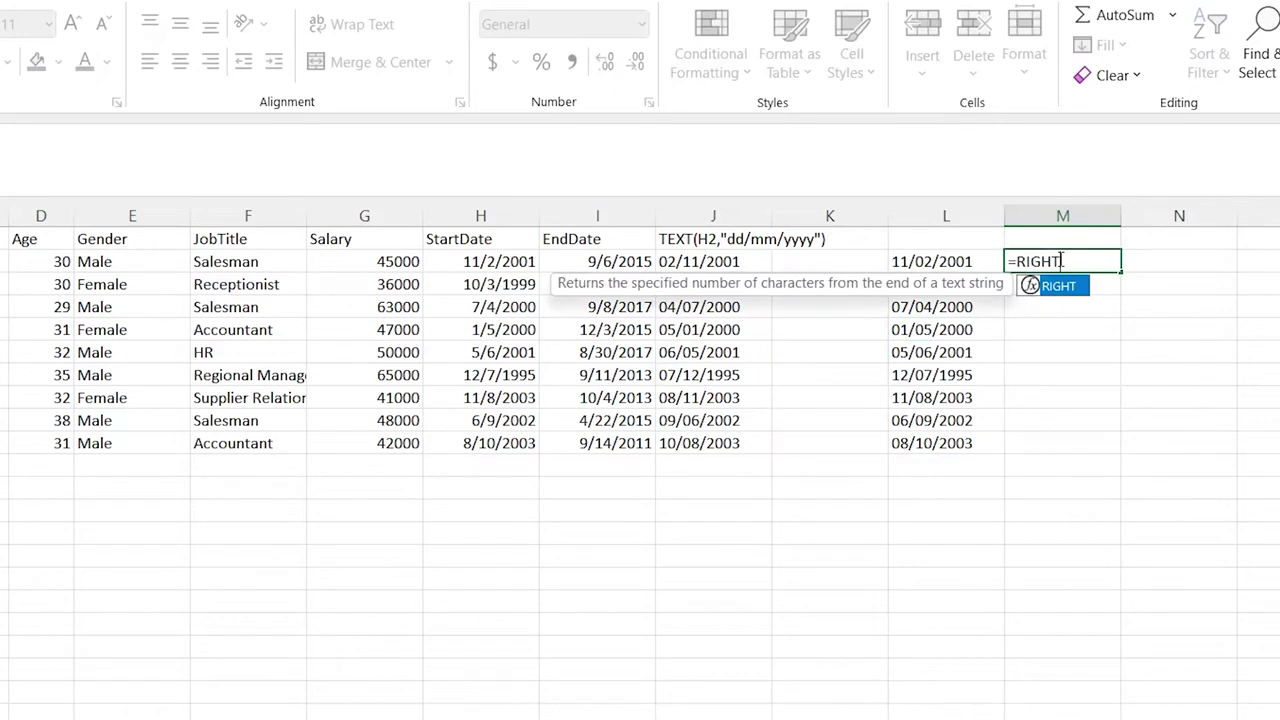
{"action": "left_click", "coordinate": [957, 261]}
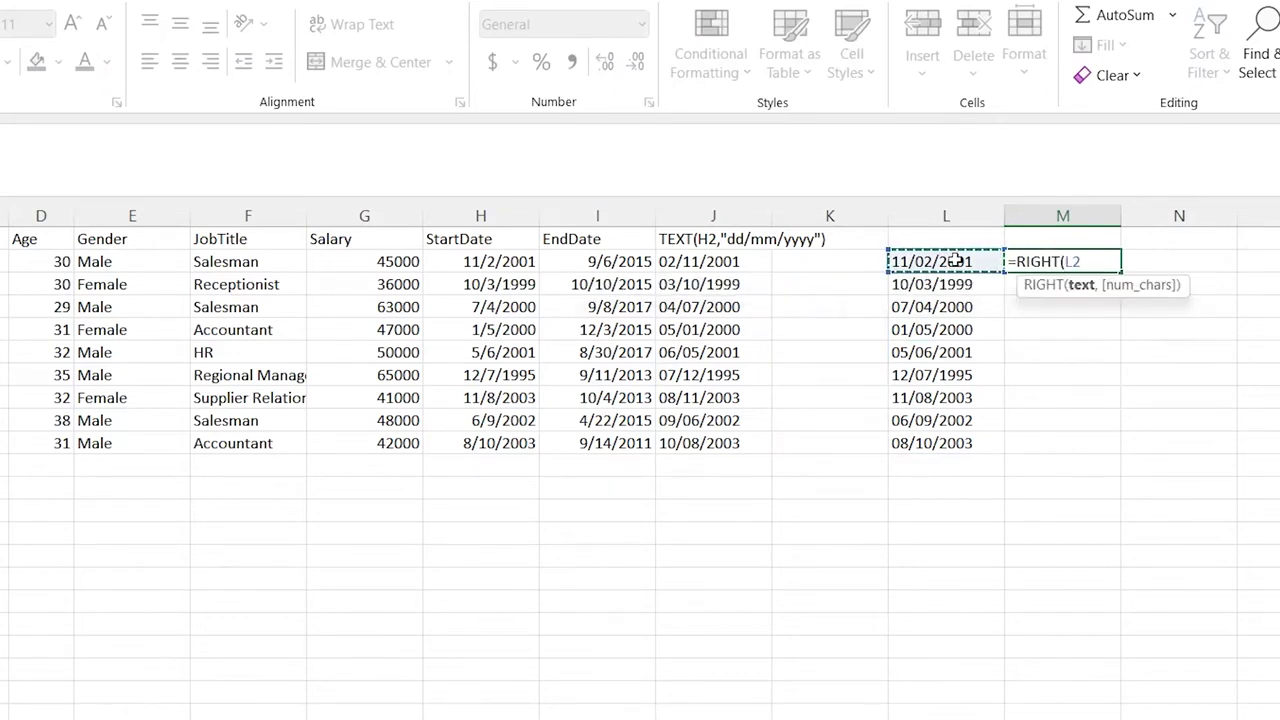
{"action": "left_click_drag", "start_coordinate": [957, 261], "coordinate": [943, 443]}
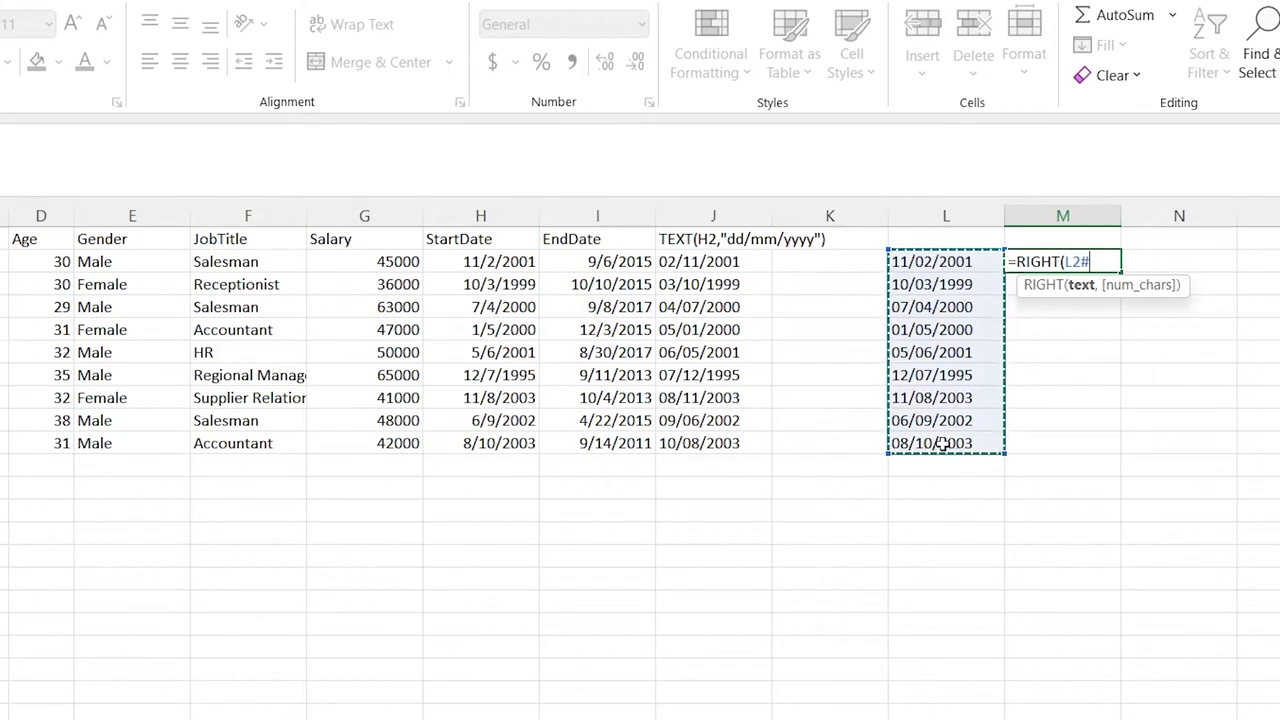
{"action": "type", "text": ",4)"}
{"action": "key", "text": "Return"}
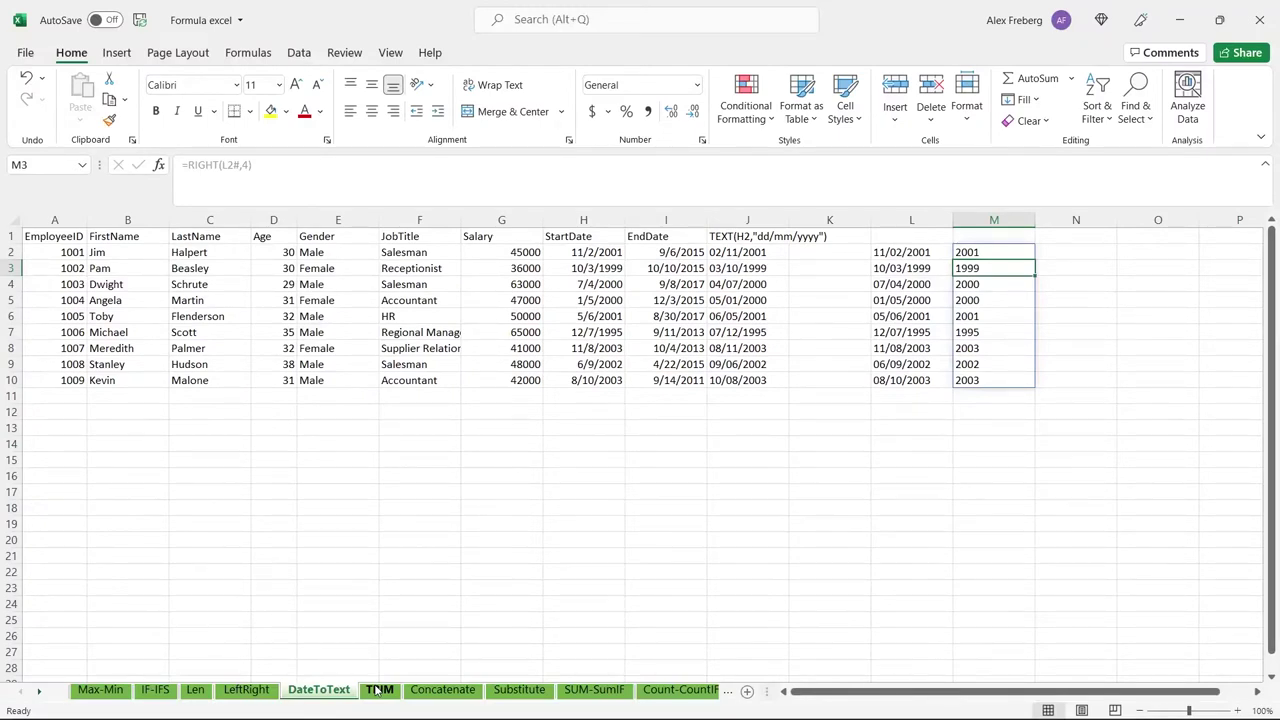
- Switch to the TRIM sheet and look over the LastName values in C2:C10
{"action": "left_click", "coordinate": [378, 690]}
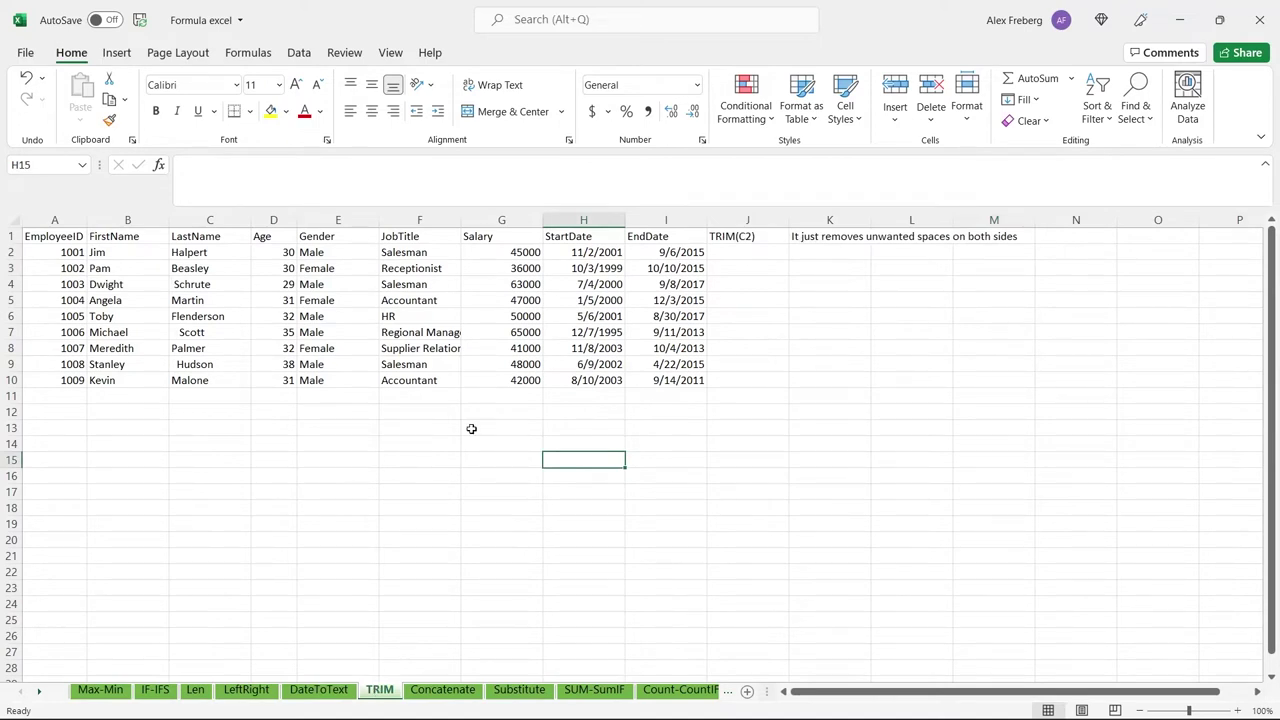
{"action": "left_click", "coordinate": [190, 255]}
{"action": "left_click_drag", "start_coordinate": [192, 263], "coordinate": [206, 386]}
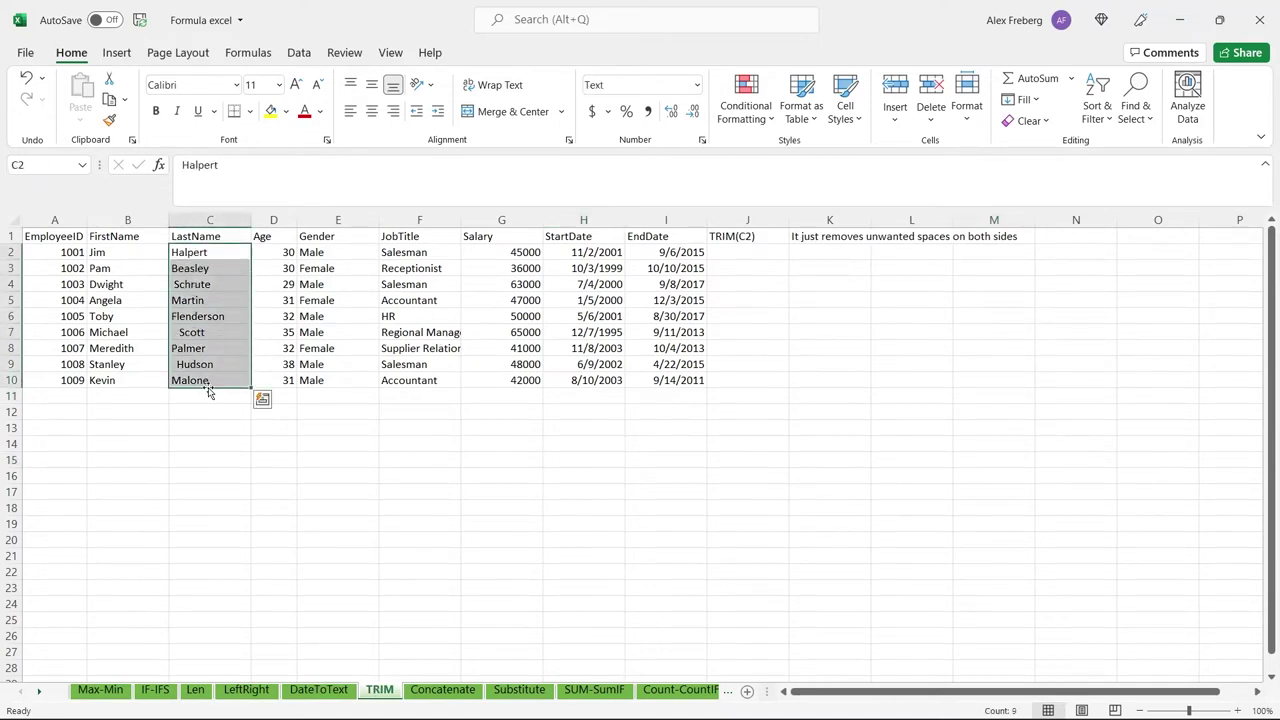
{"action": "left_click", "coordinate": [212, 399]}
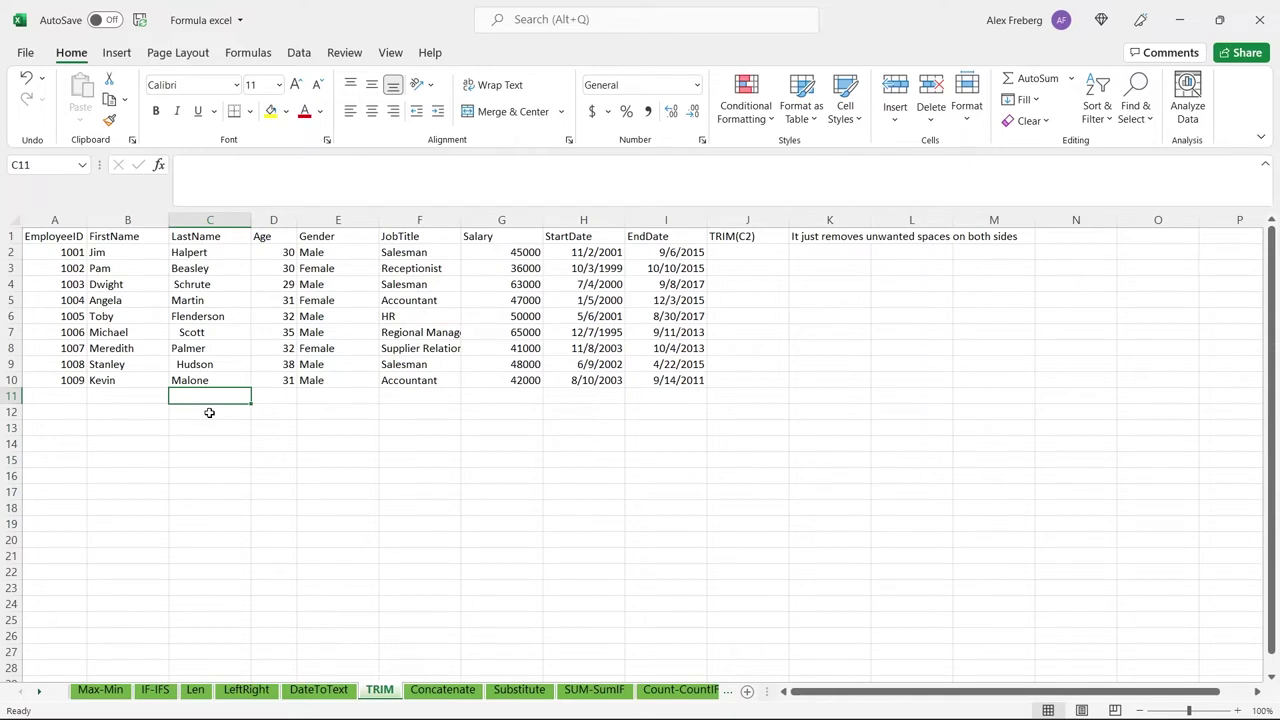
- Check the text in C10 for extra spaces after the last name, and review the LastName values in C2:C10
{"action": "left_click", "coordinate": [212, 378]}
{"action": "double_click", "coordinate": [222, 379]}
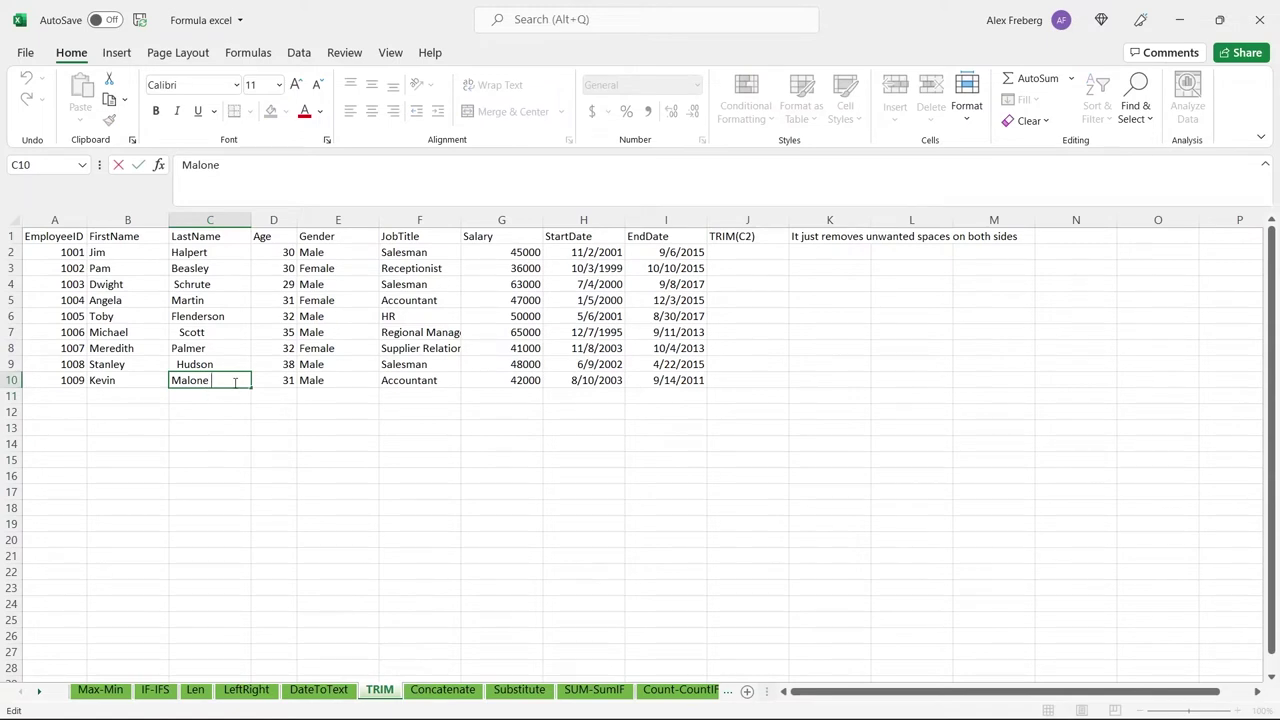
{"action": "left_click", "coordinate": [223, 412]}
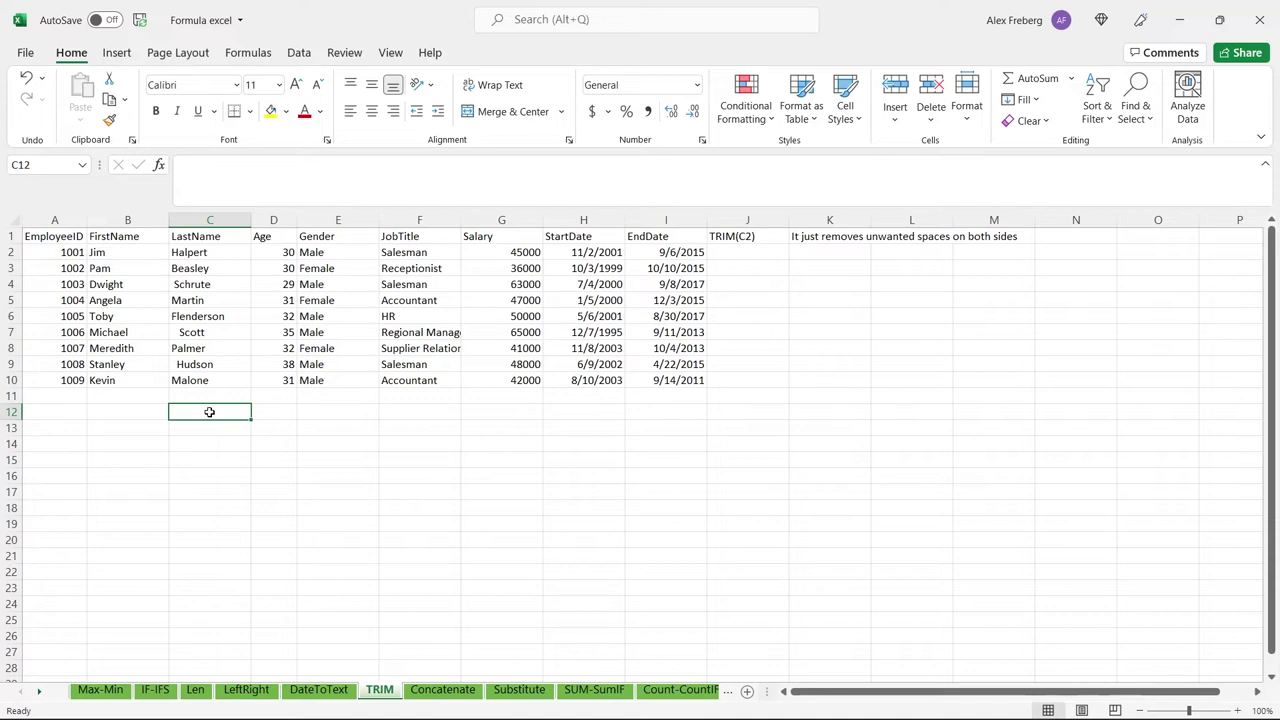
{"action": "left_click_drag", "start_coordinate": [225, 252], "coordinate": [213, 380]}
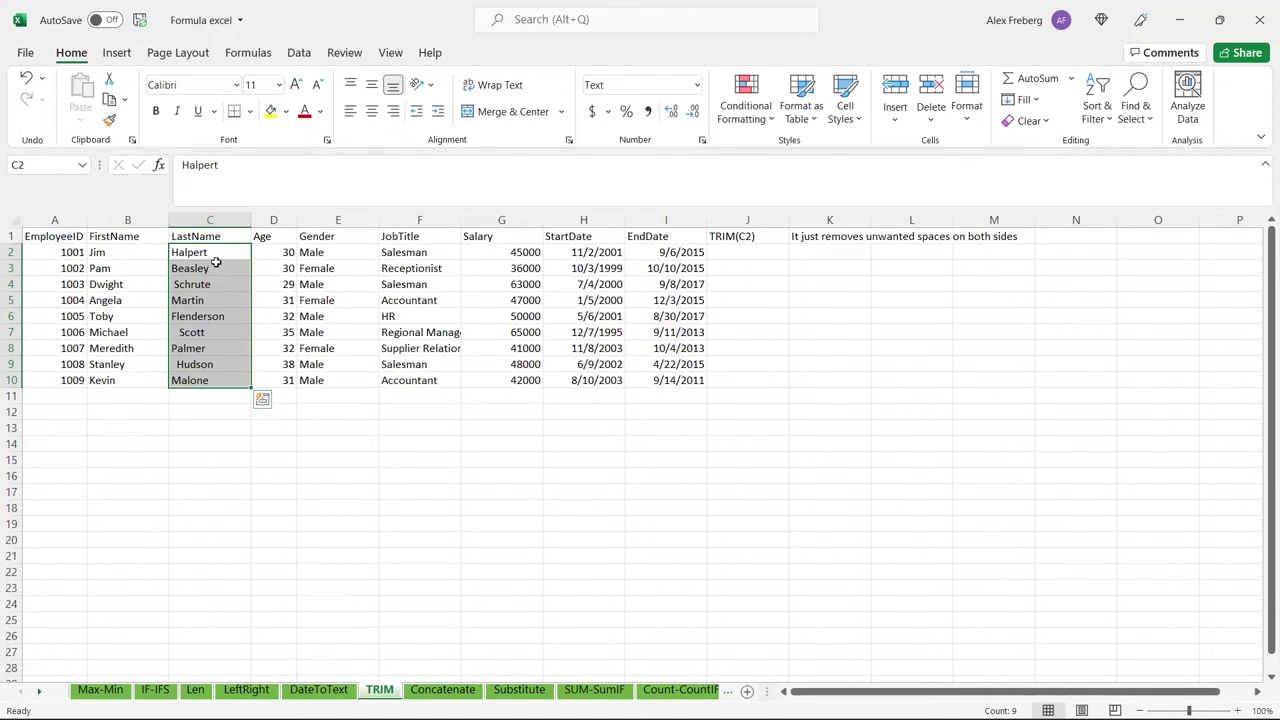
{"action": "left_click", "coordinate": [214, 252]}
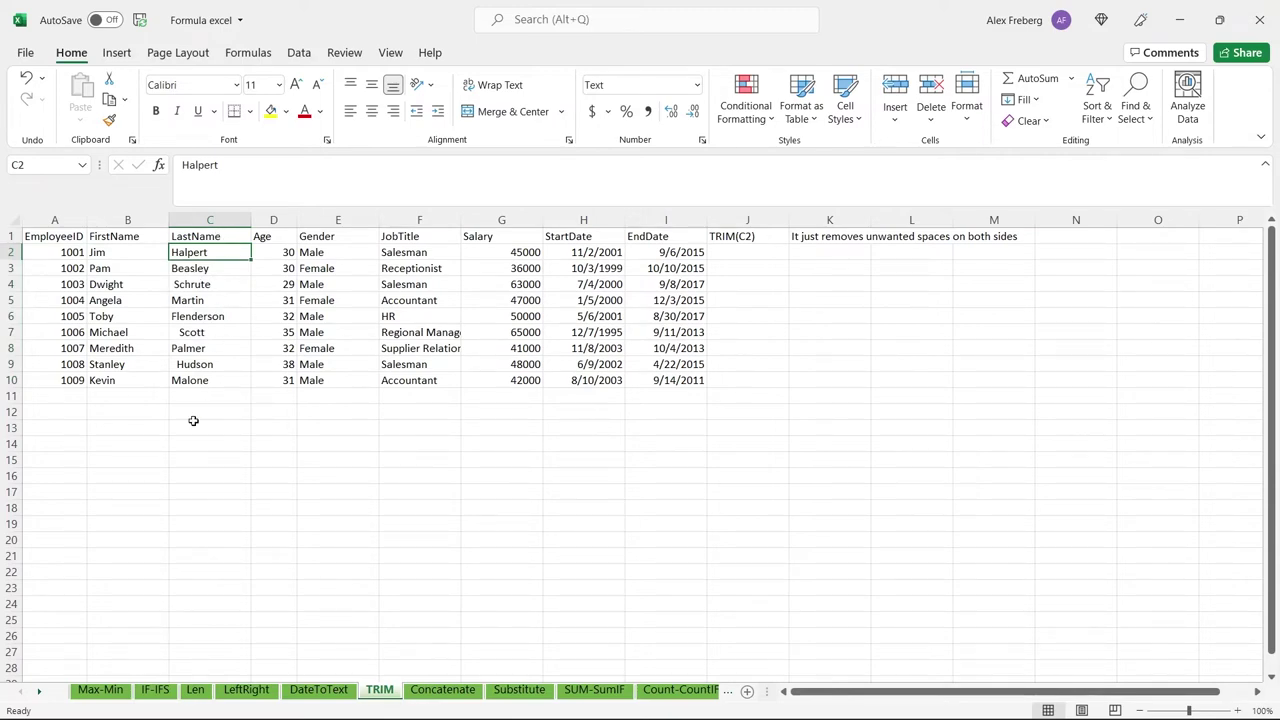
- Enter =TRIM(C2:C10) in J2 to strip the unwanted spaces from all the last names
{"action": "left_click", "coordinate": [762, 253]}
{"action": "type", "text": "="}
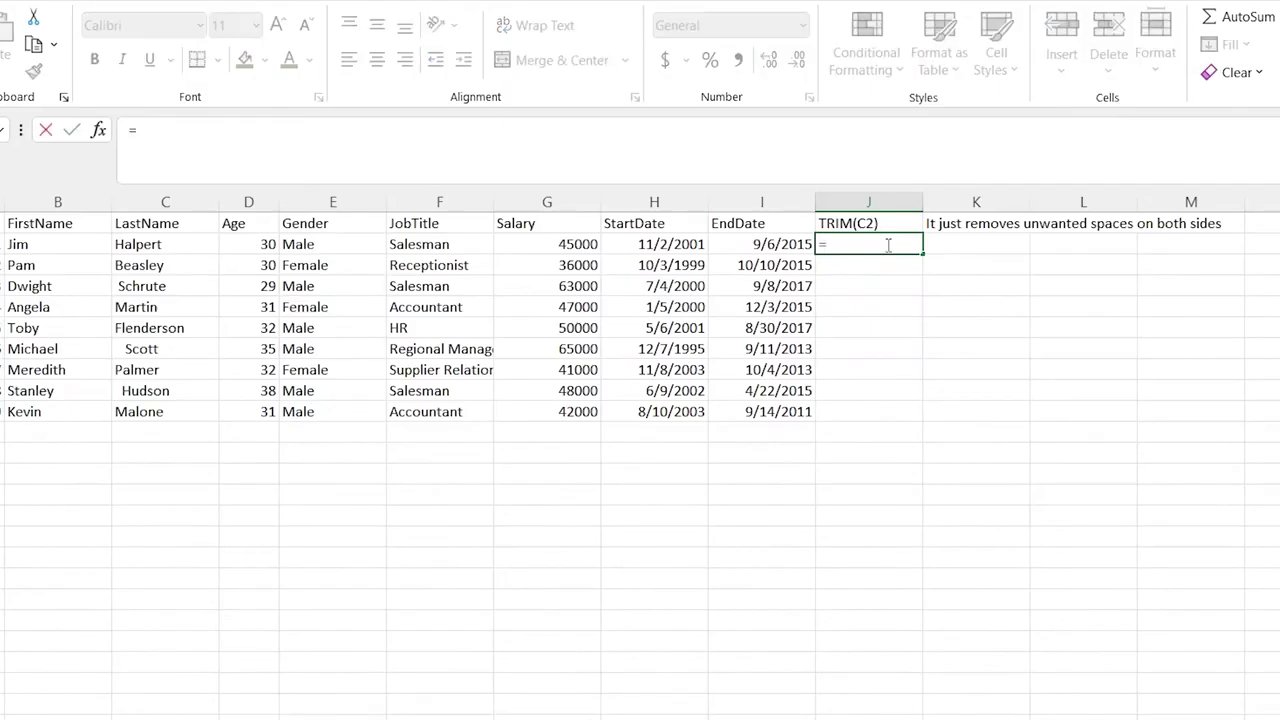
{"action": "type", "text": "TRIM"}
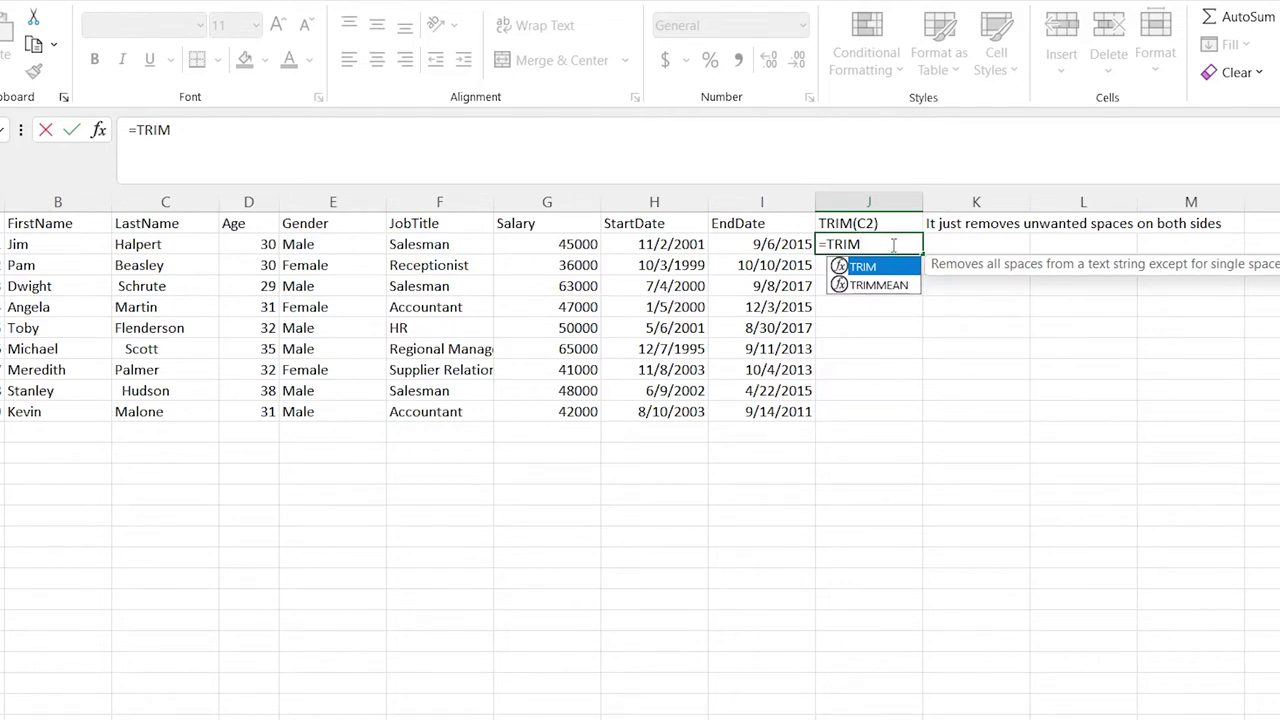
{"action": "type", "text": "("}
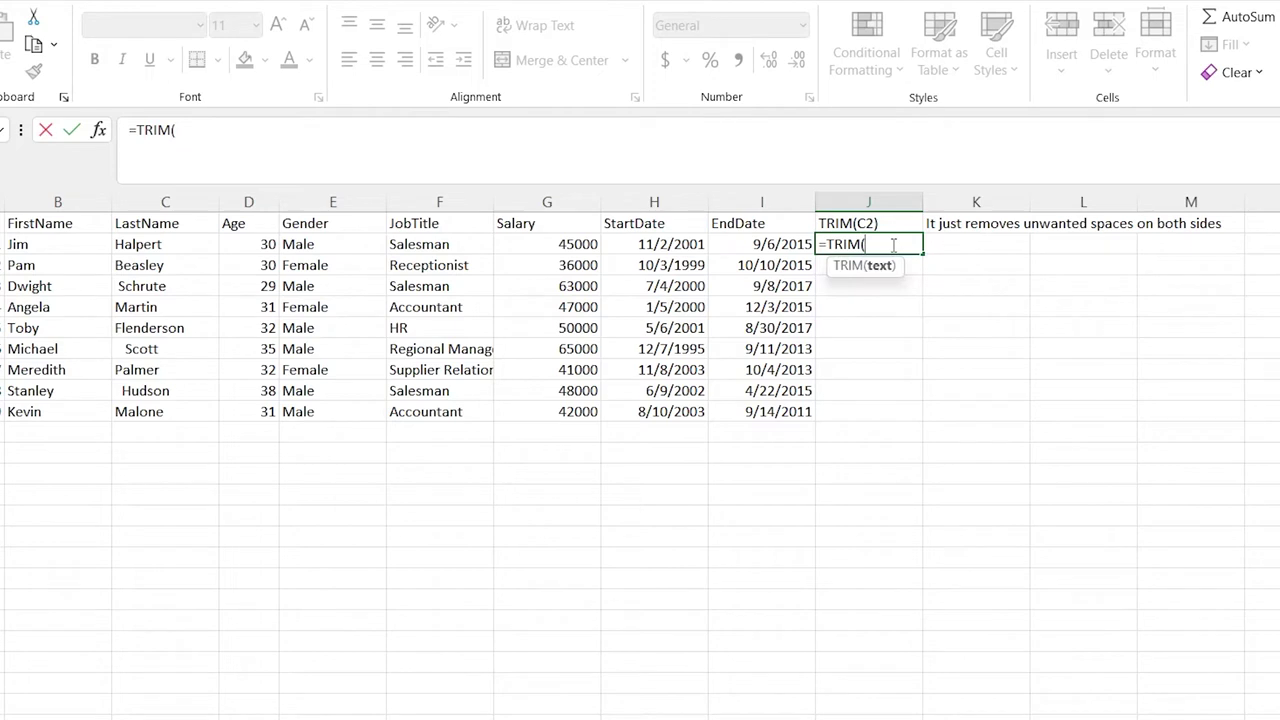
{"action": "left_click", "coordinate": [174, 243]}
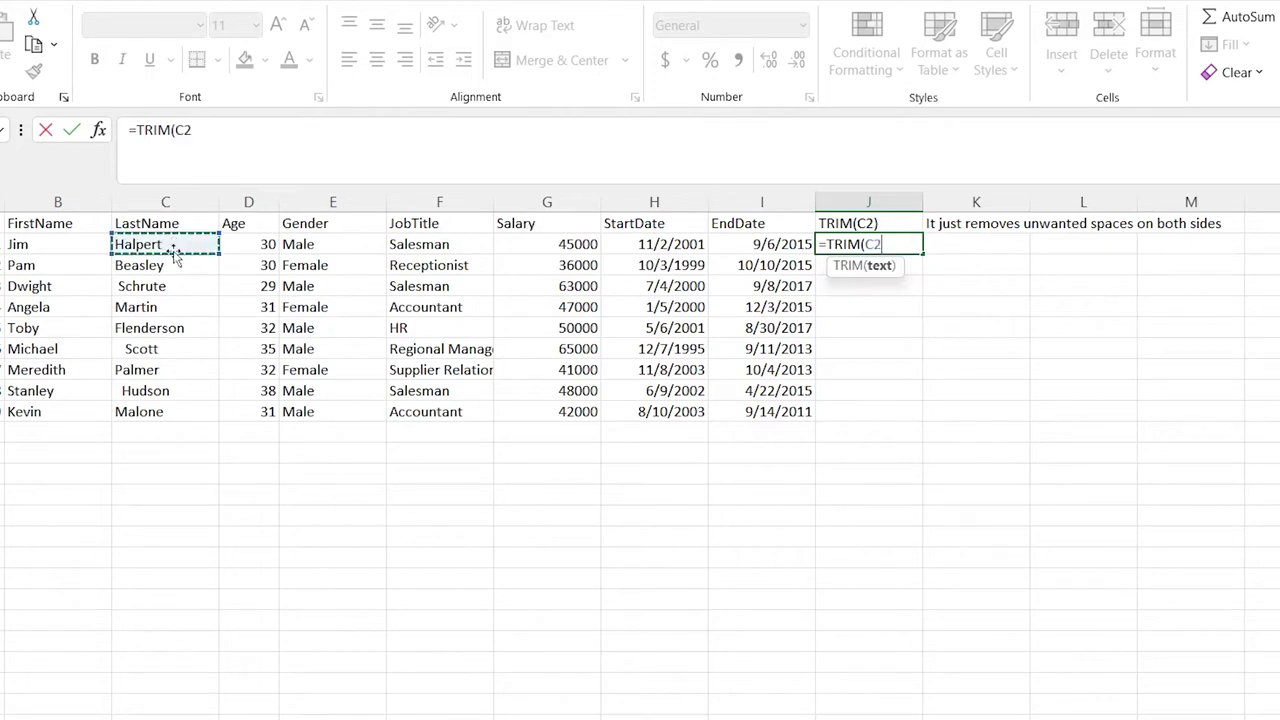
{"action": "left_click", "coordinate": [175, 411], "text": "shift"}
{"action": "type", "text": ")"}
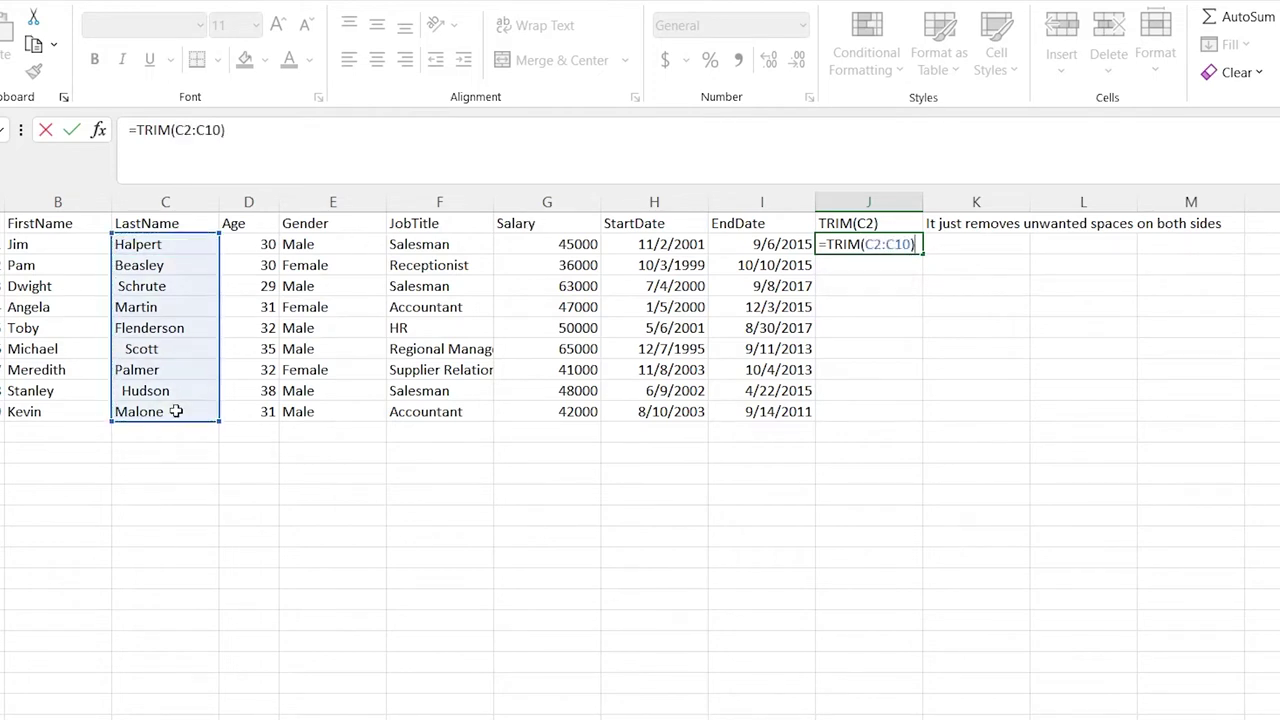
{"action": "key", "text": "Return"}
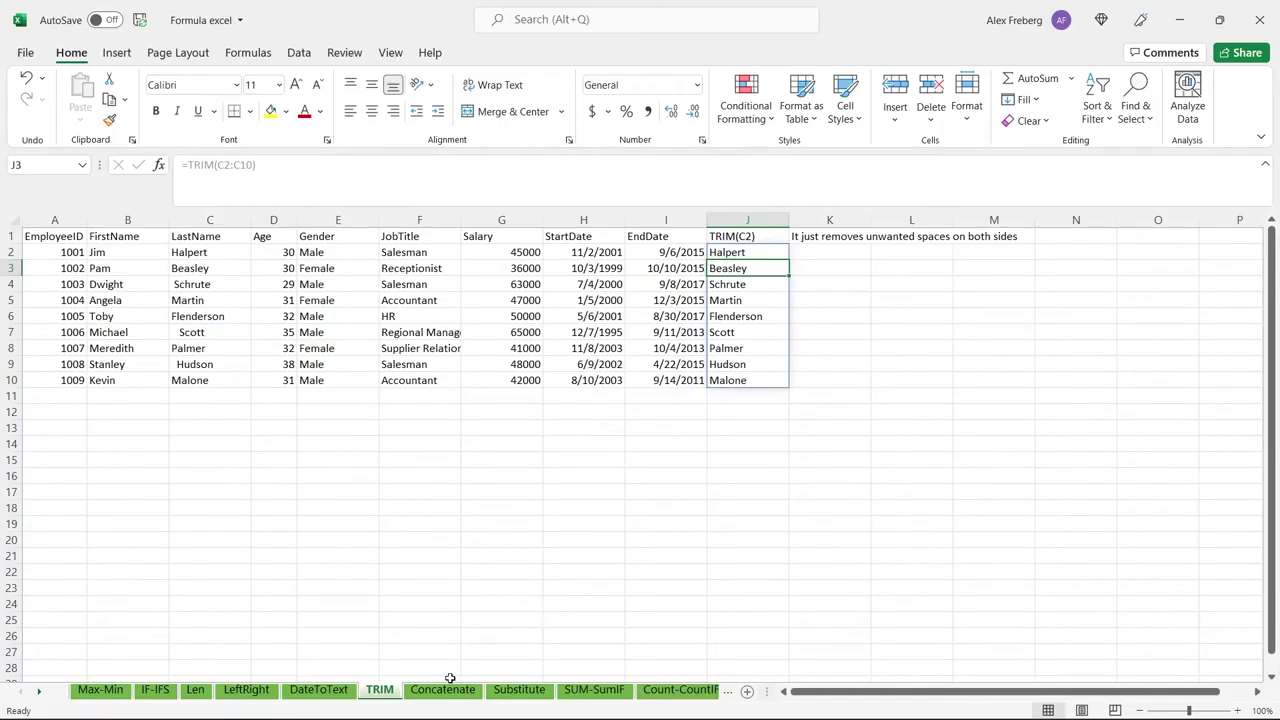
- Switch to the Concatenate sheet, start a CONCATENATE formula in J2, and consult the function's help article
{"action": "left_click", "coordinate": [441, 692]}
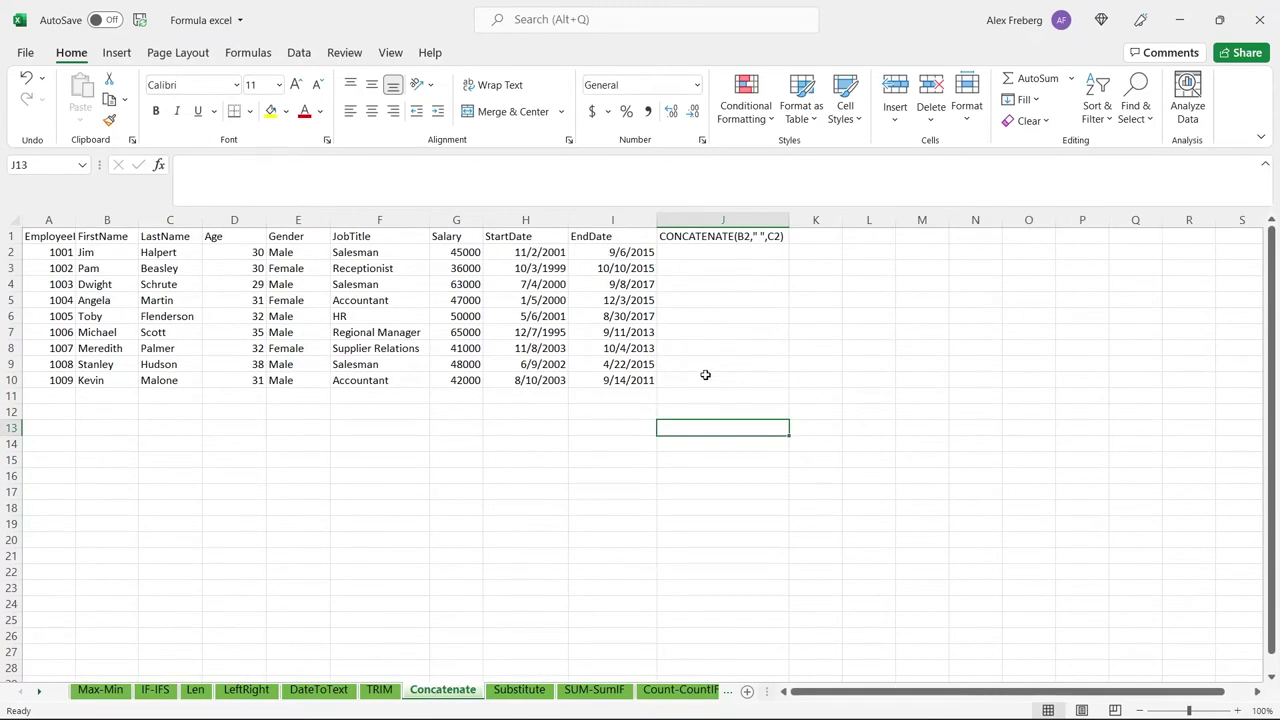
{"action": "left_click", "coordinate": [722, 394]}
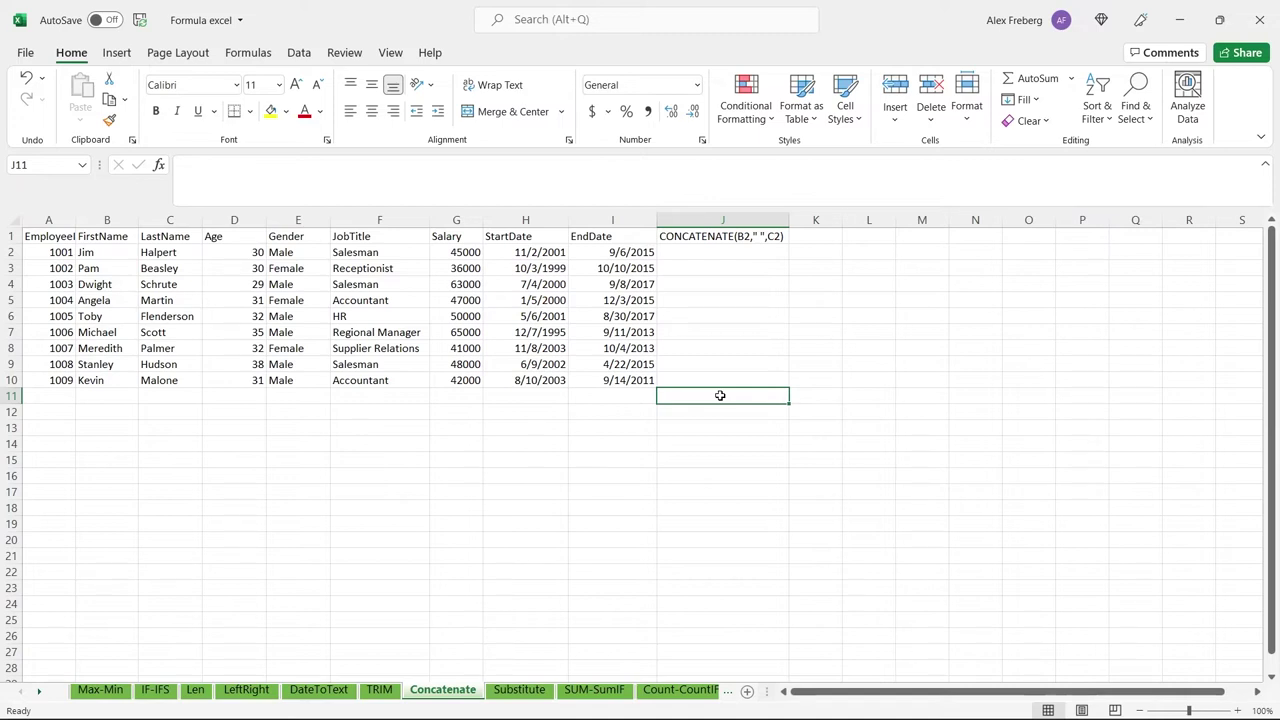
{"action": "left_click", "coordinate": [725, 252]}
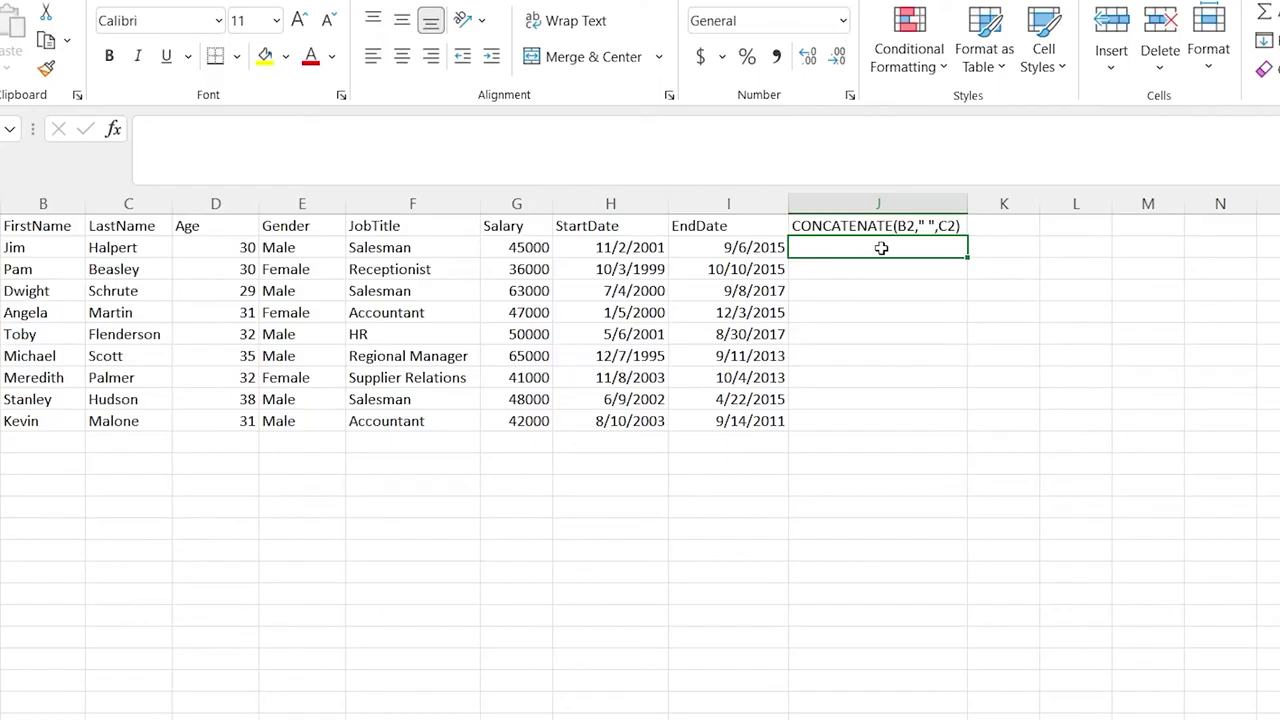
{"action": "type", "text": "=CON"}
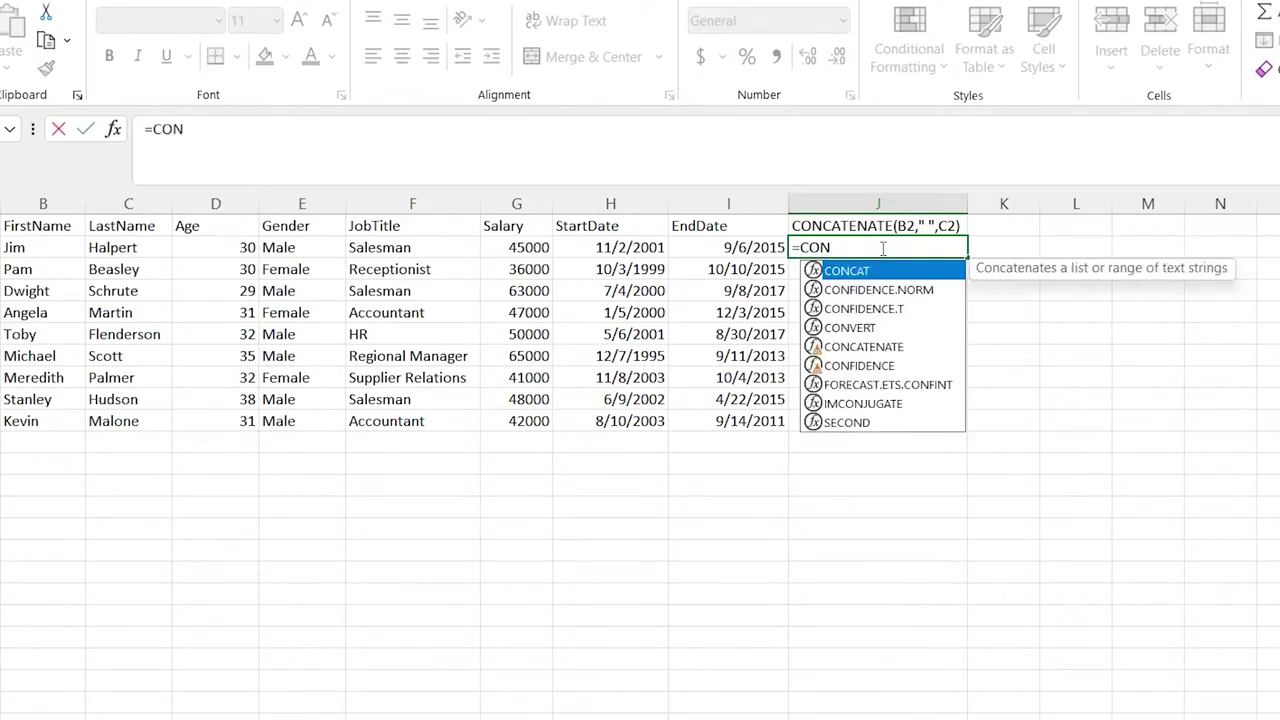
{"action": "double_click", "coordinate": [866, 346]}
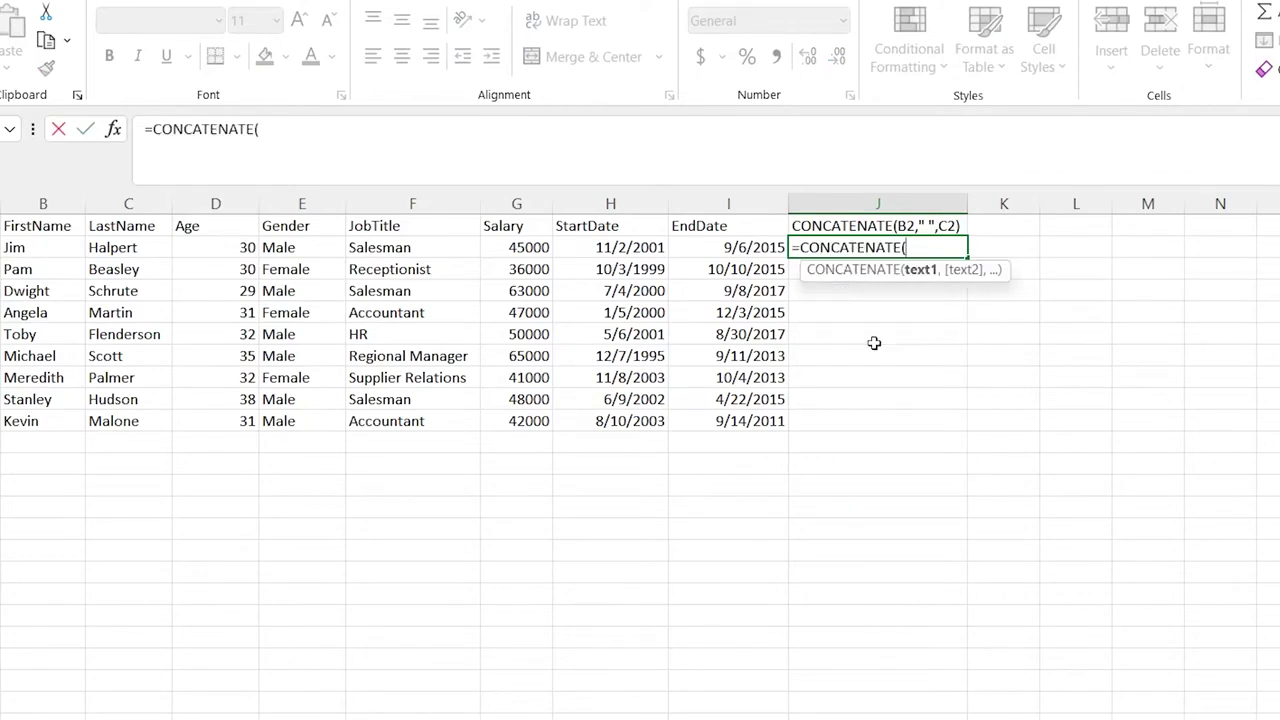
{"action": "left_click", "coordinate": [888, 270]}
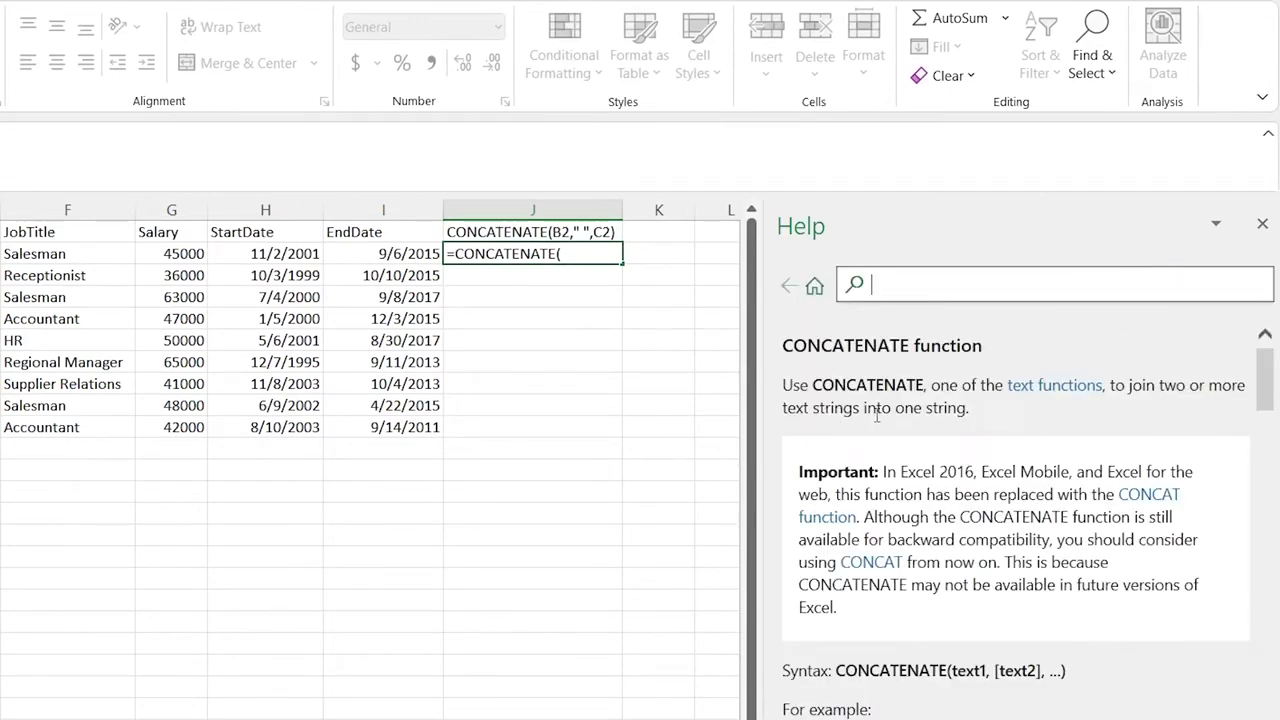
{"action": "left_click", "coordinate": [1262, 223]}
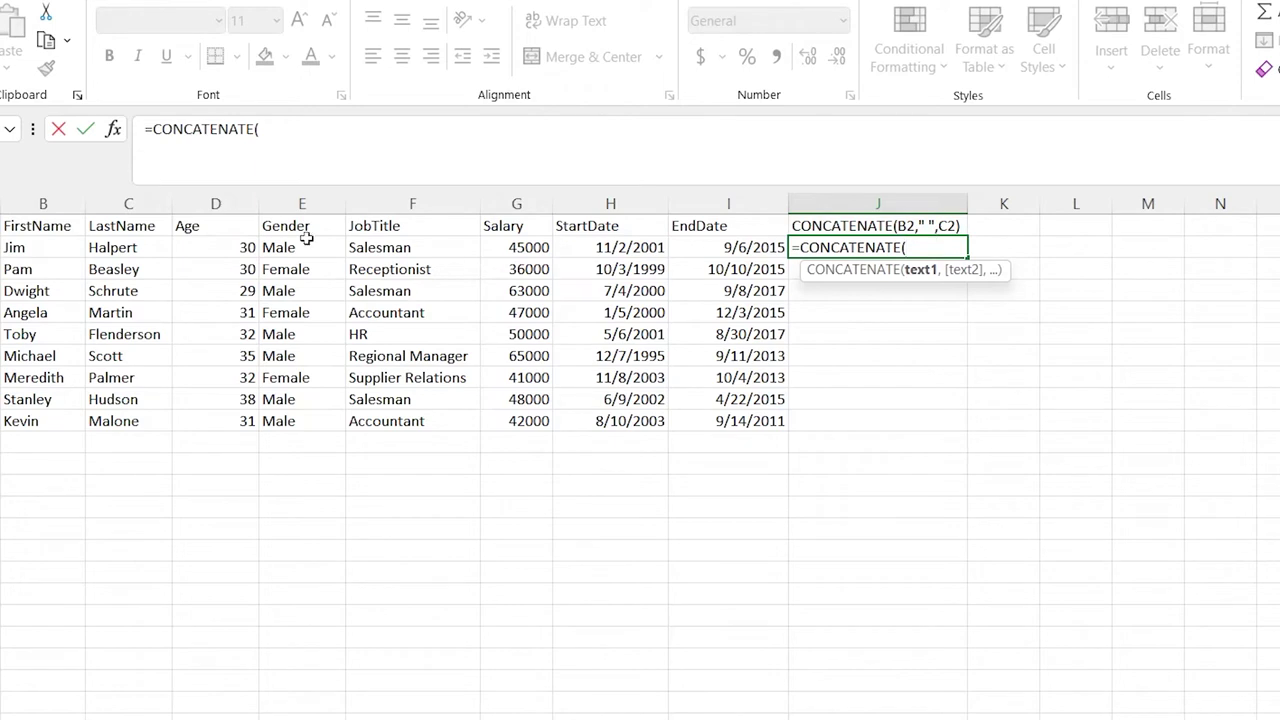
- Complete the J2 formula as =CONCATENATE(B2,C2) to join the first and last name
{"action": "left_click", "coordinate": [58, 248]}
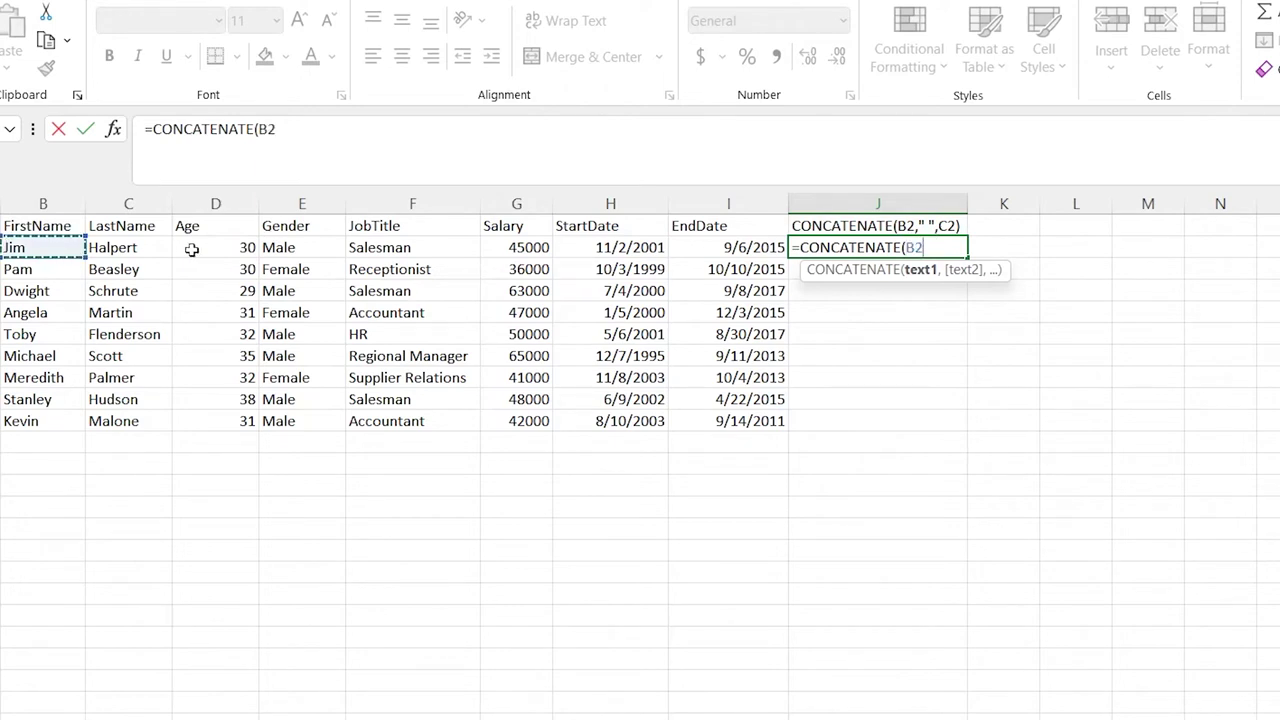
{"action": "type", "text": ","}
{"action": "left_click", "coordinate": [145, 248]}
{"action": "type", "text": ")"}
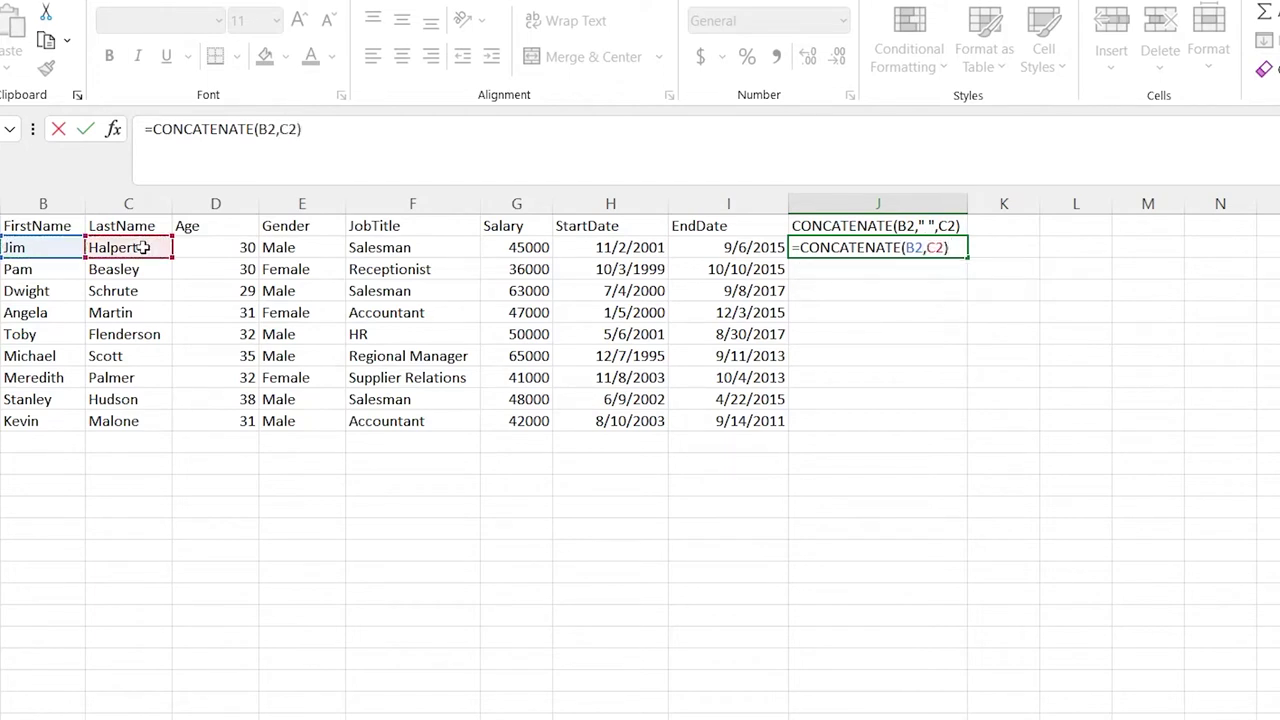
{"action": "key", "text": "Return"}
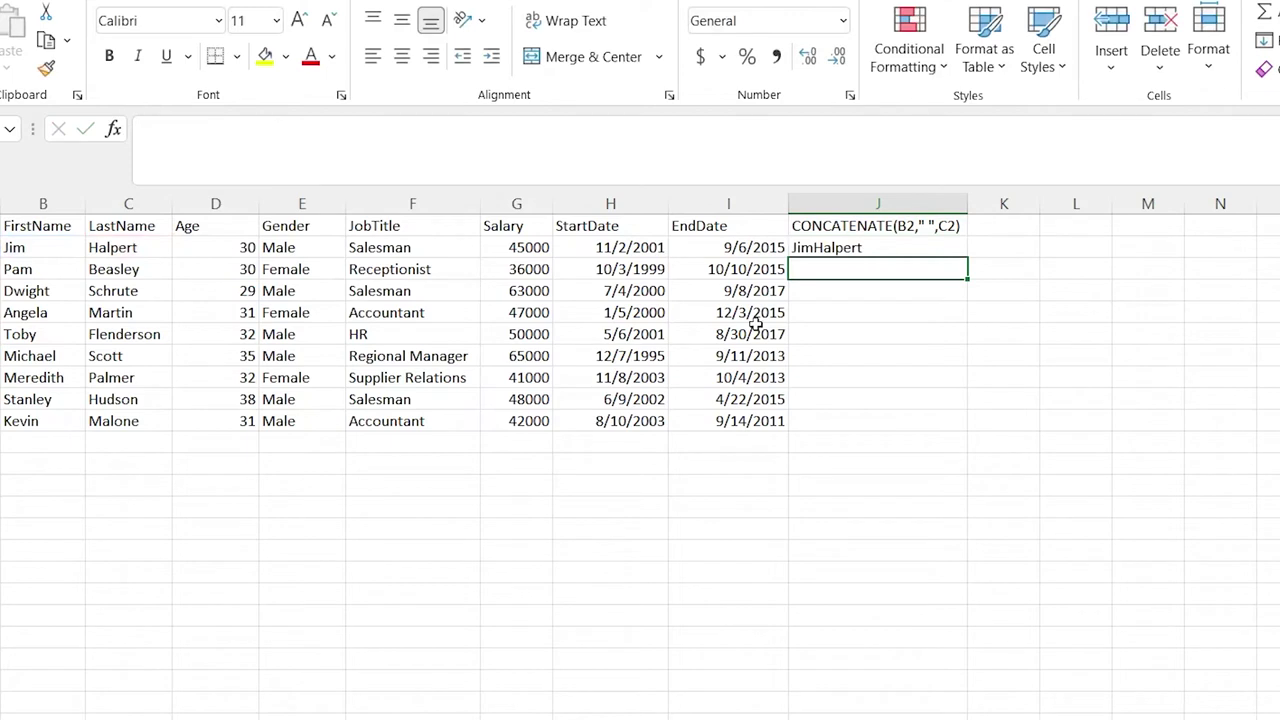
- Edit the J2 formula to =CONCATENATE(B2," ",C2) so a space separates the first and last name
{"action": "double_click", "coordinate": [874, 247]}
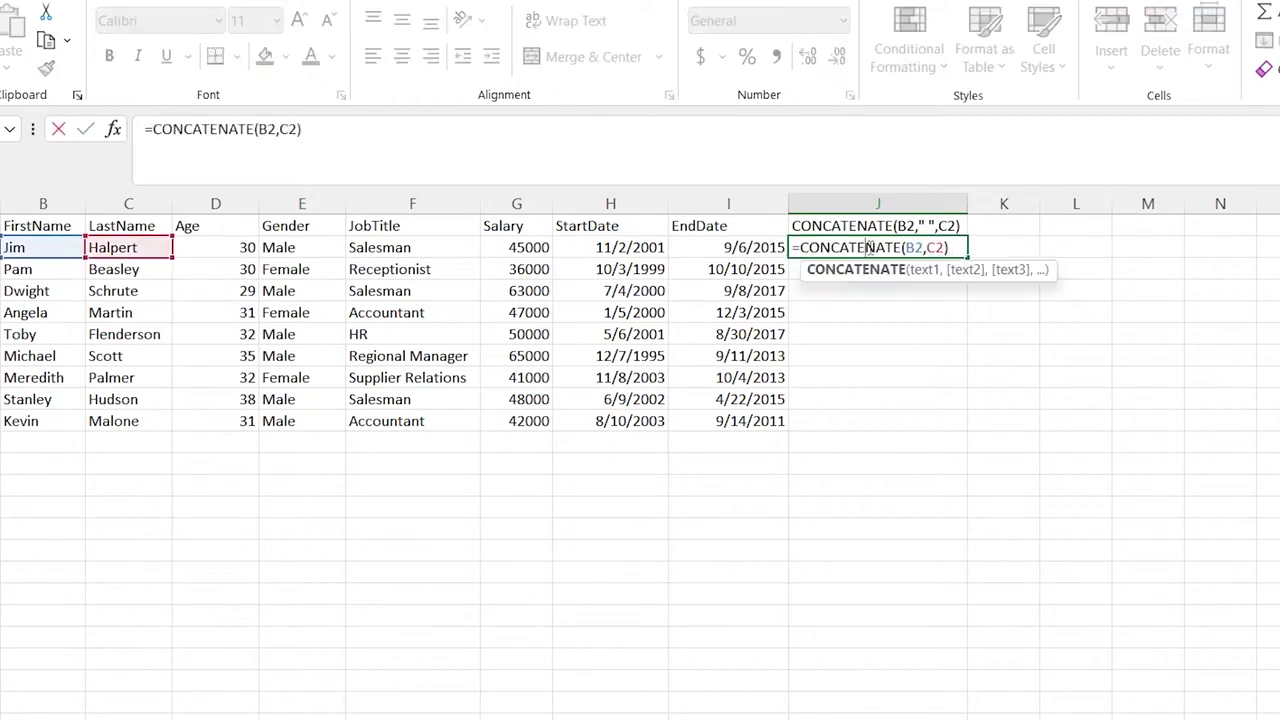
{"action": "left_click", "coordinate": [927, 248]}
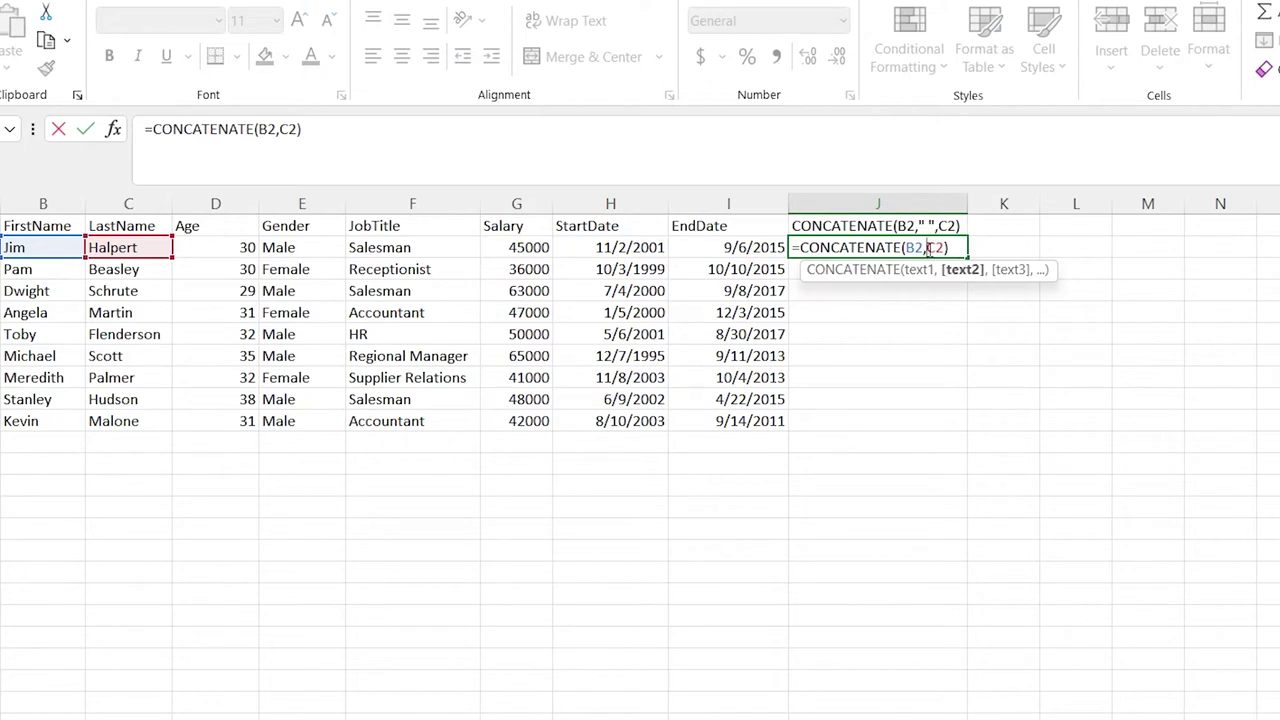
{"action": "type", "text": ","}
{"action": "key", "text": "Left"}
{"action": "type", "text": "\"\""}
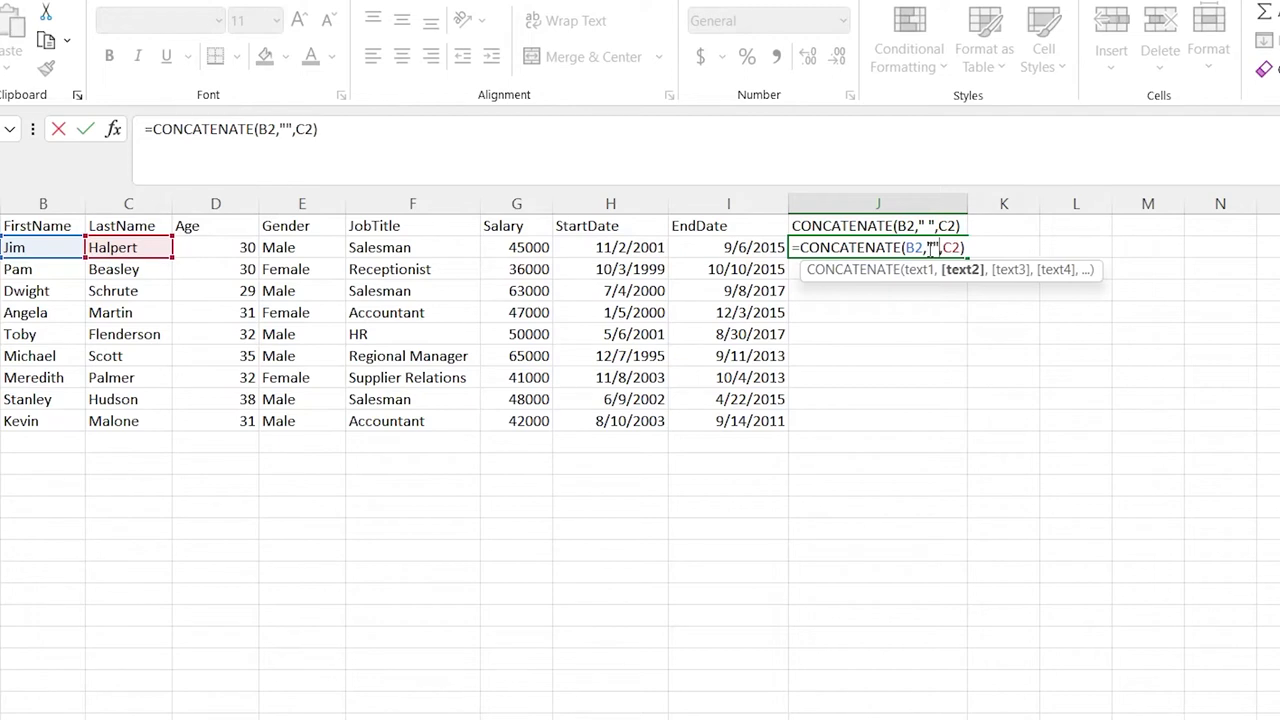
{"action": "left_click", "coordinate": [933, 247]}
{"action": "type", "text": "-"}
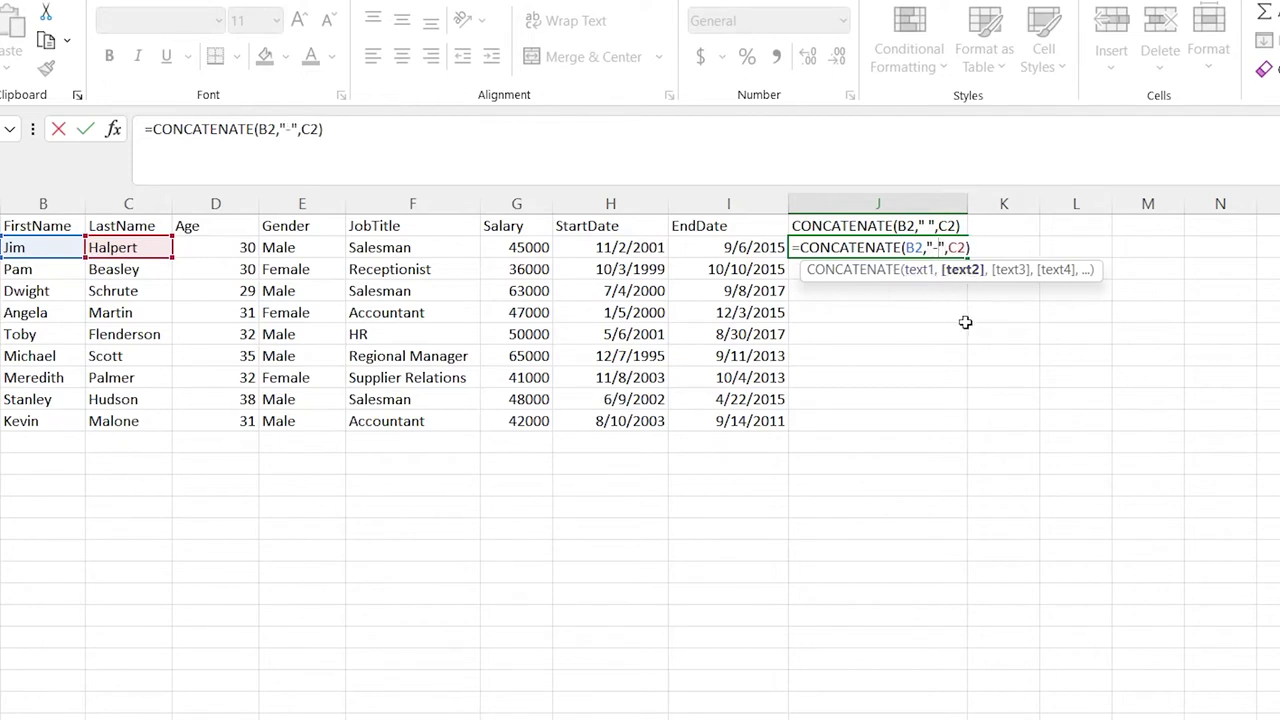
{"action": "key", "text": "BackSpace"}
{"action": "key", "text": "Return"}
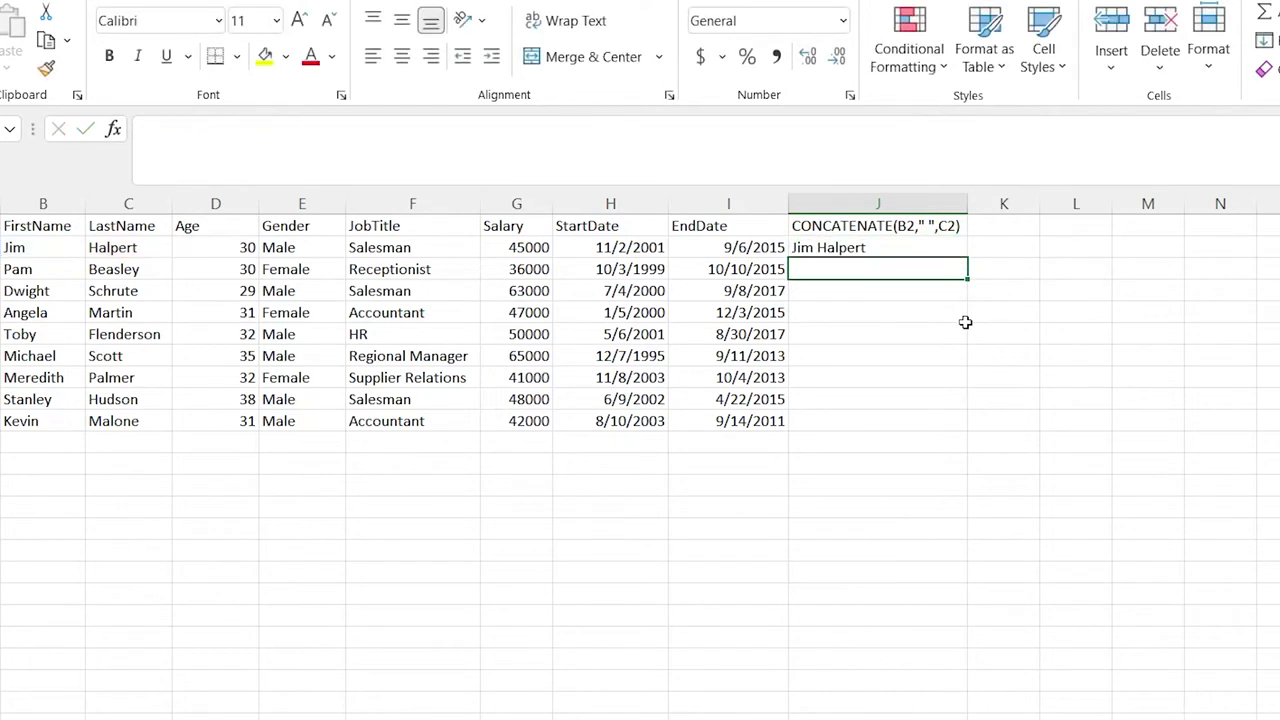
- Fill the J2 formula down to J10 and check the formulas in the first and last filled cells
{"action": "left_click", "coordinate": [885, 242]}
{"action": "left_click_drag", "start_coordinate": [966, 257], "coordinate": [963, 432]}
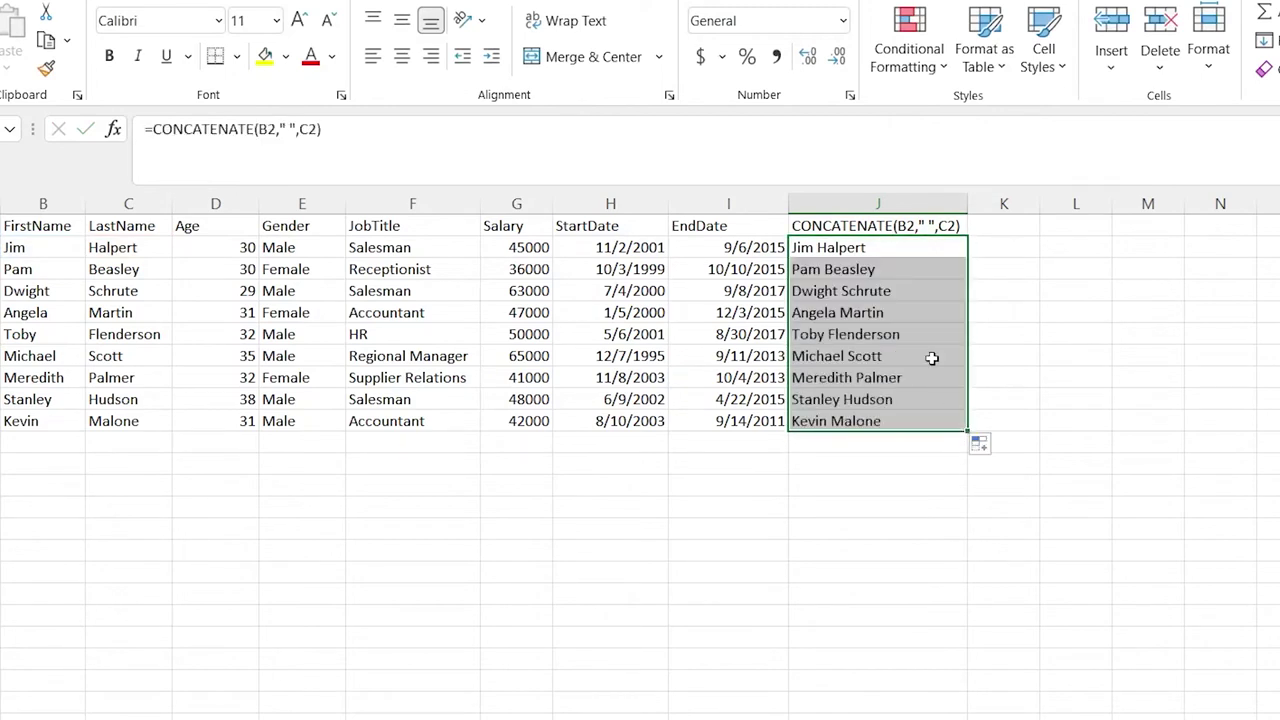
{"action": "left_click", "coordinate": [868, 293]}
{"action": "left_click_drag", "start_coordinate": [878, 251], "coordinate": [900, 432]}
{"action": "left_click", "coordinate": [905, 421]}
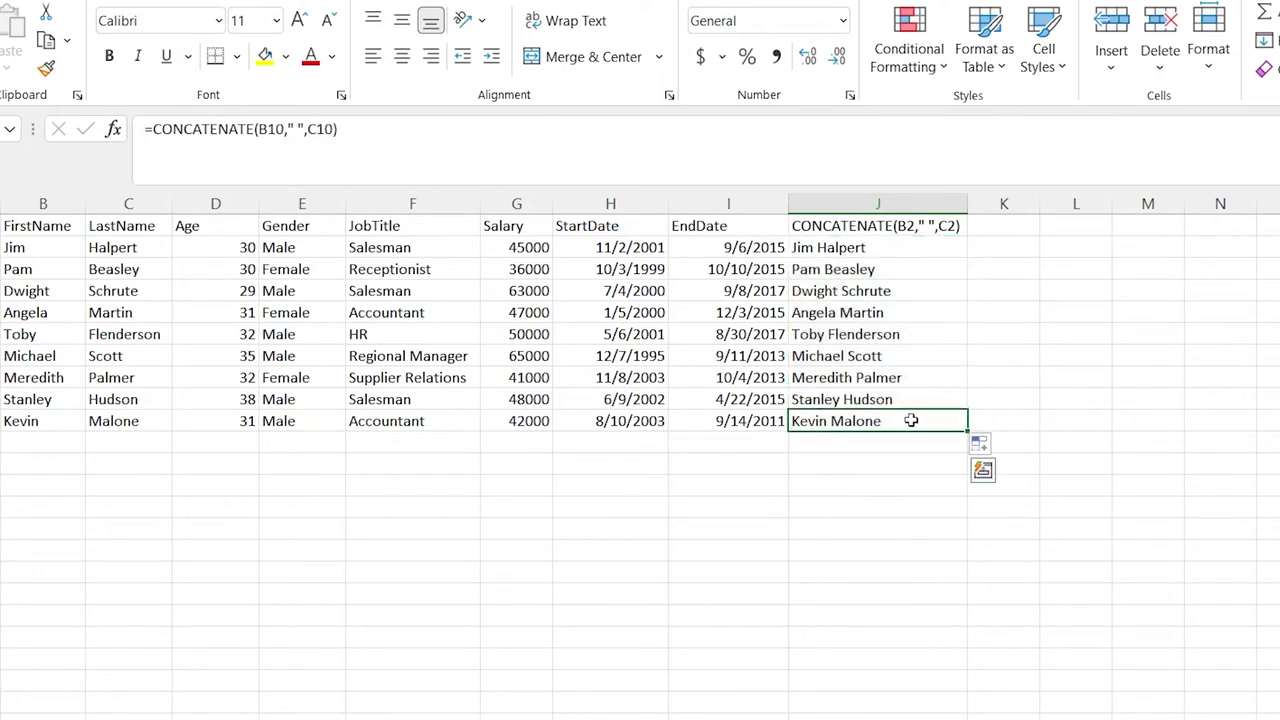
{"action": "left_click", "coordinate": [905, 243]}
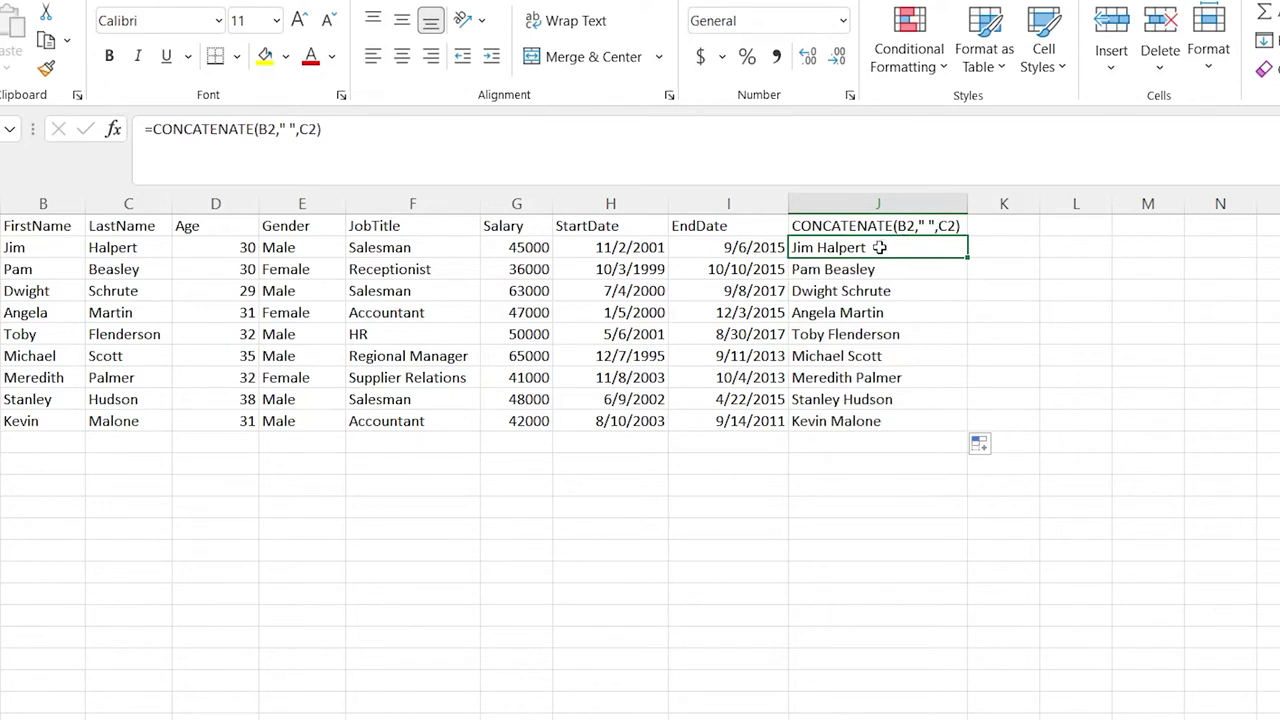
- Copy the formula text of J2 and paste it unchanged into K2
{"action": "left_click", "coordinate": [1003, 251]}
{"action": "left_click", "coordinate": [942, 248]}
{"action": "left_click_drag", "start_coordinate": [776, 136], "coordinate": [140, 128]}
{"action": "key", "text": "ctrl+c"}
{"action": "left_click", "coordinate": [1003, 250]}
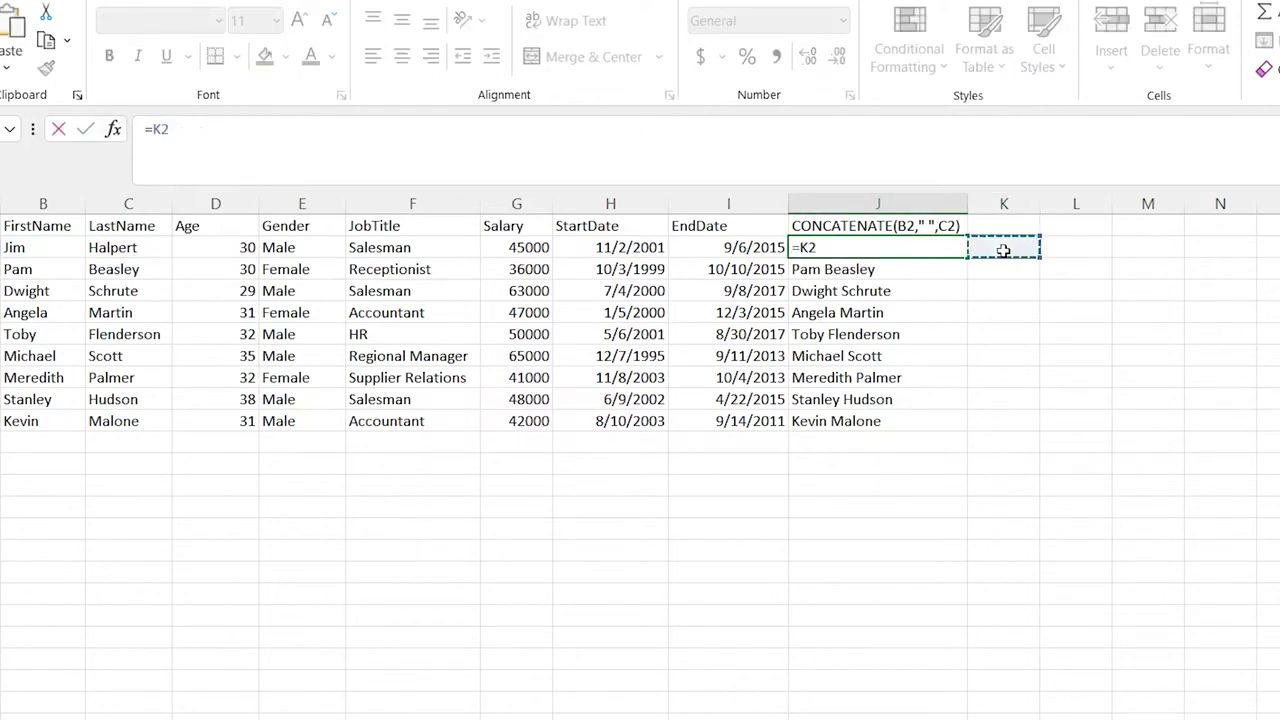
{"action": "key", "text": "ctrl+v"}
{"action": "key", "text": "Escape"}
{"action": "left_click", "coordinate": [1003, 250]}
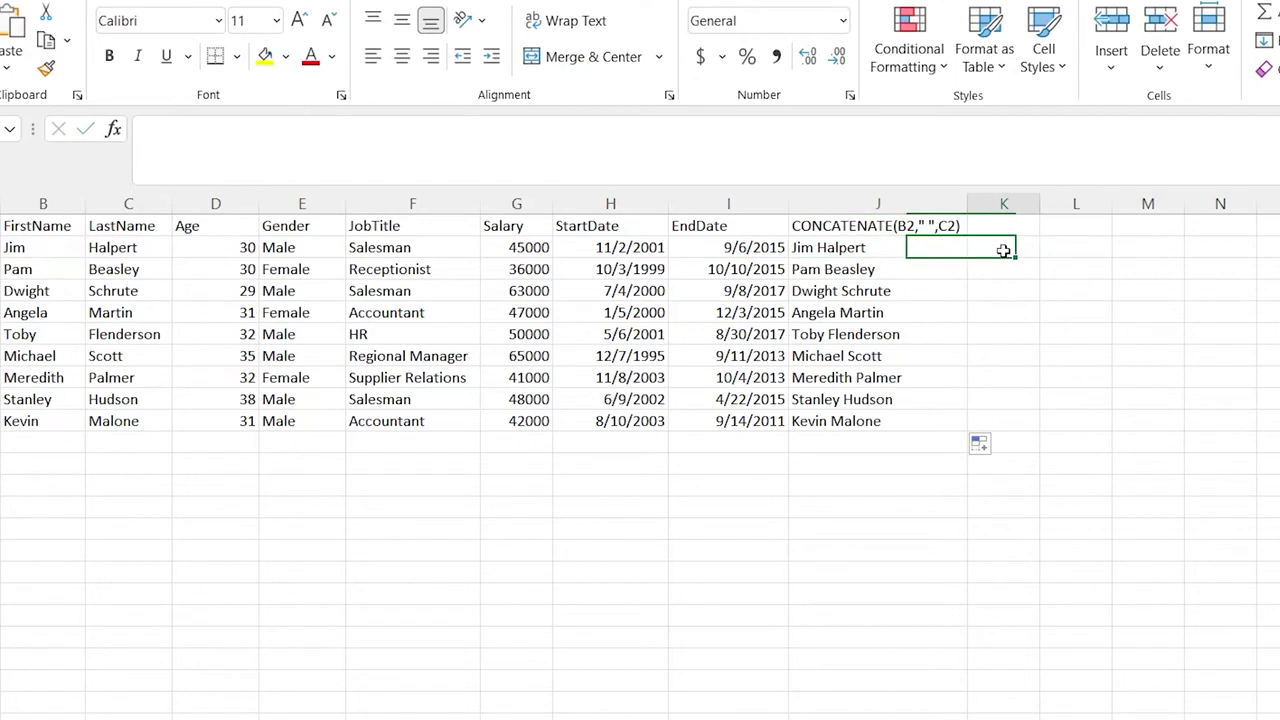
{"action": "key", "text": "ctrl+v"}
{"action": "left_click", "coordinate": [287, 130]}
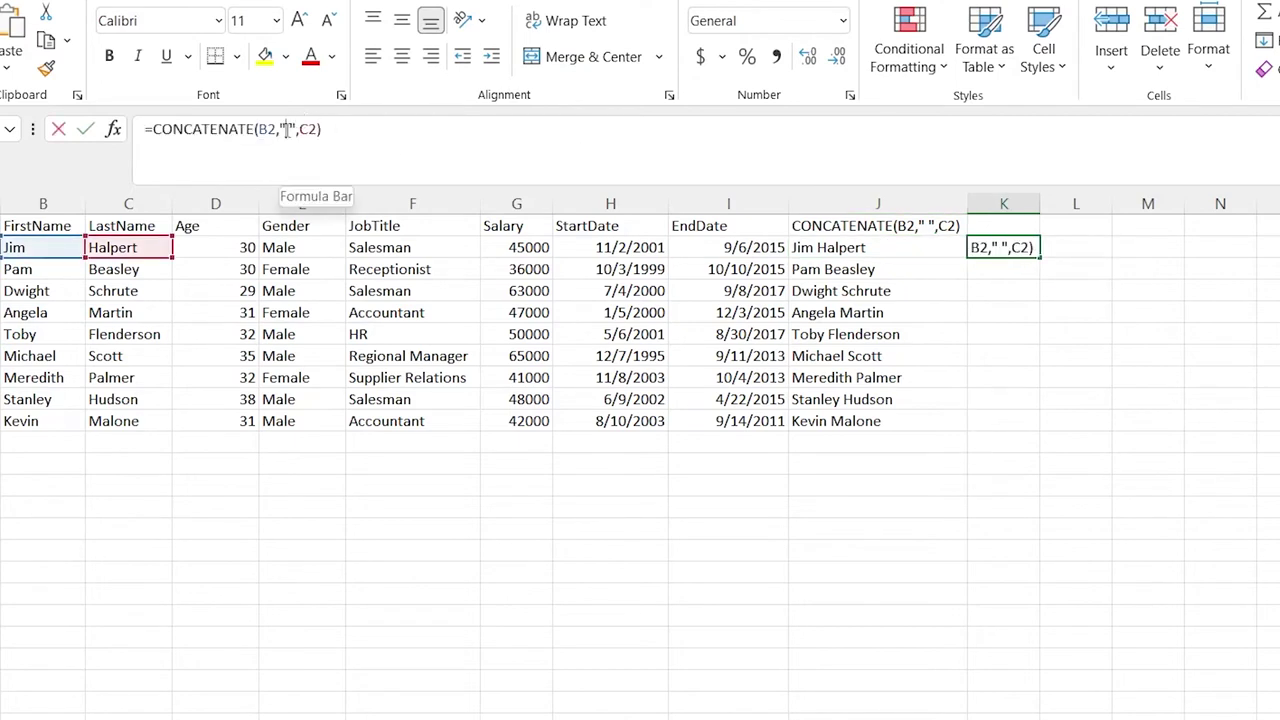
{"action": "key", "text": "BackSpace"}
{"action": "type", "text": "."}
{"action": "left_click", "coordinate": [320, 129]}
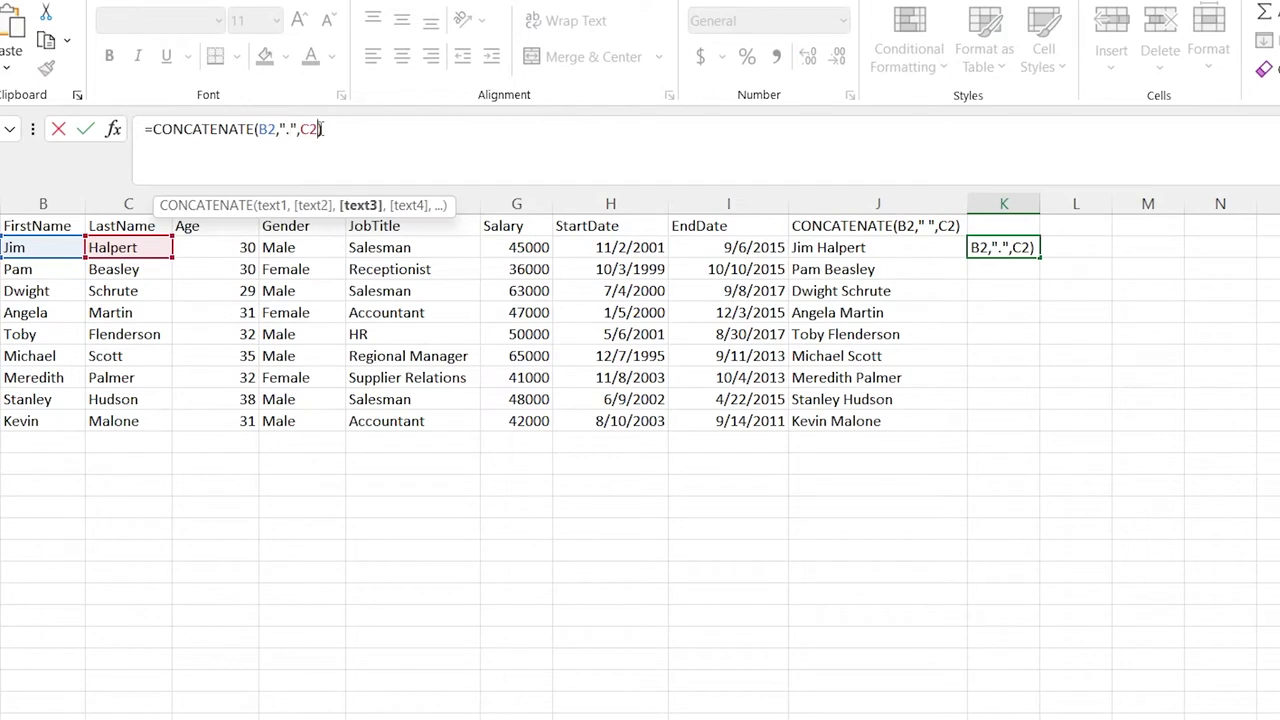
{"action": "type", "text": "@"}
{"action": "key", "text": "BackSpace"}
{"action": "type", "text": ",\"@gmail.c"}
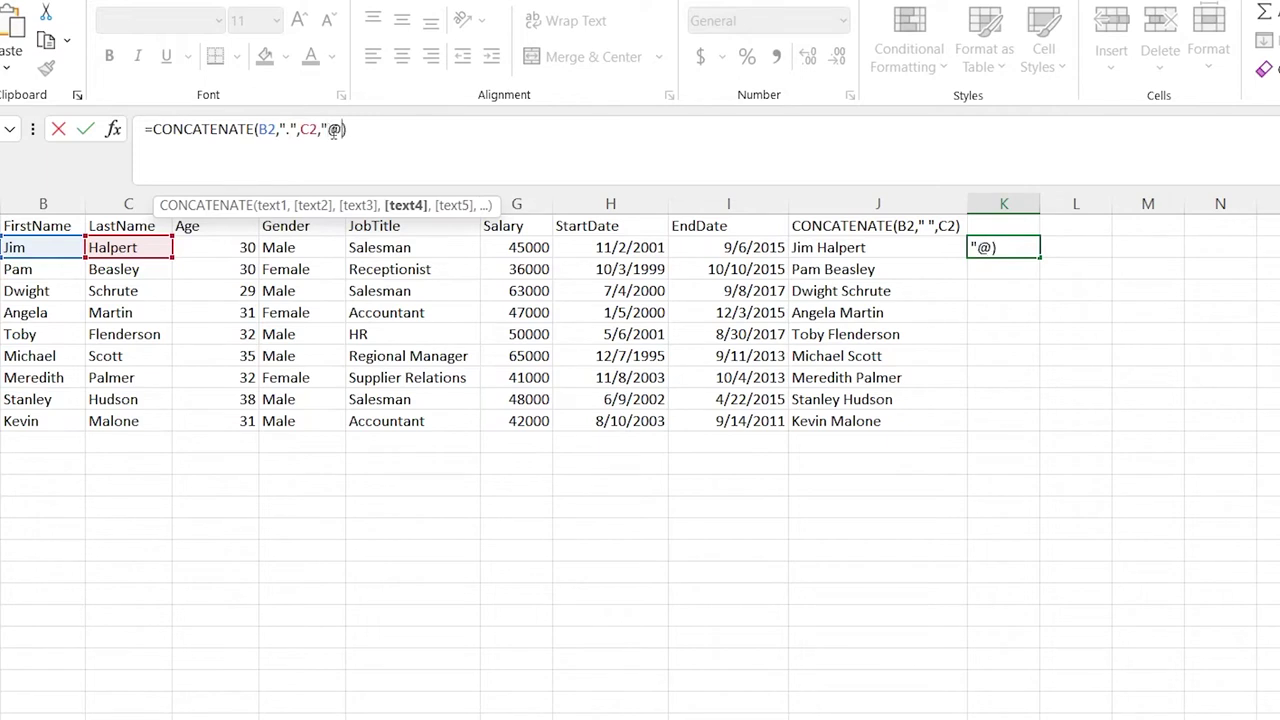
{"action": "type", "text": "om\""}
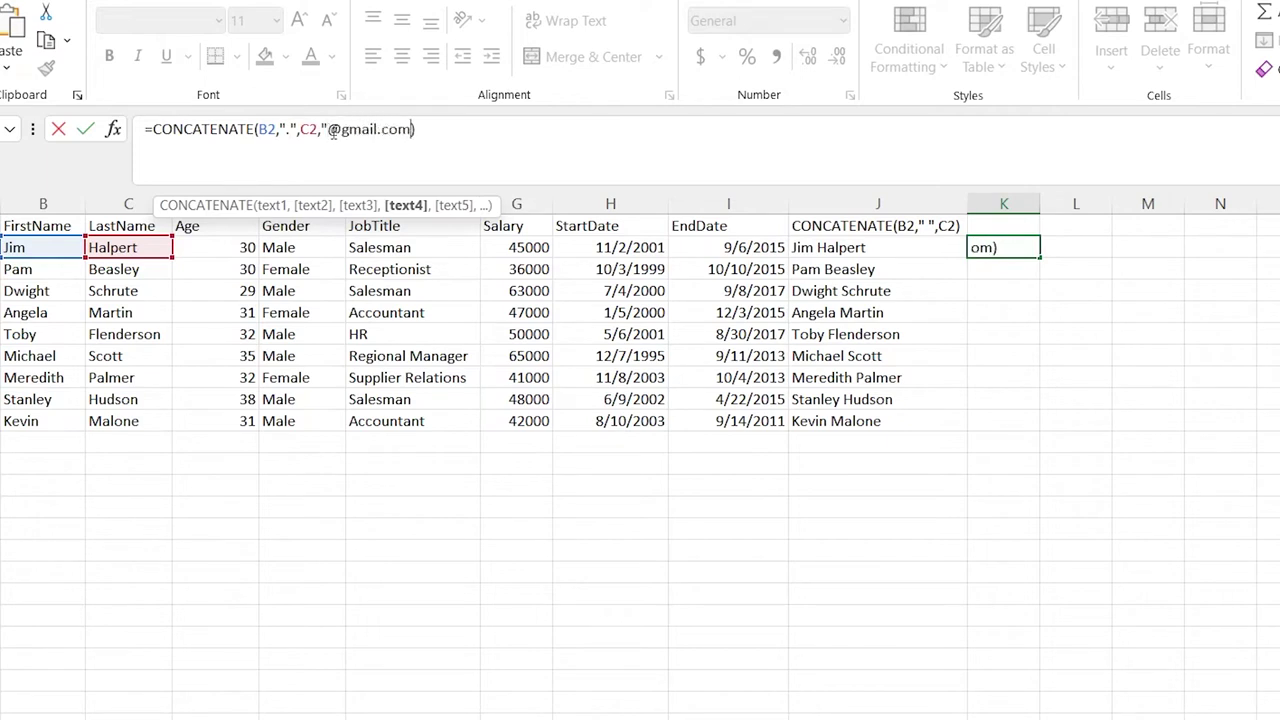
{"action": "key", "text": "Return"}
- Fill the K2 e-mail formula down the column and clear the surplus entries in K11:K12
{"action": "left_click", "coordinate": [990, 247]}
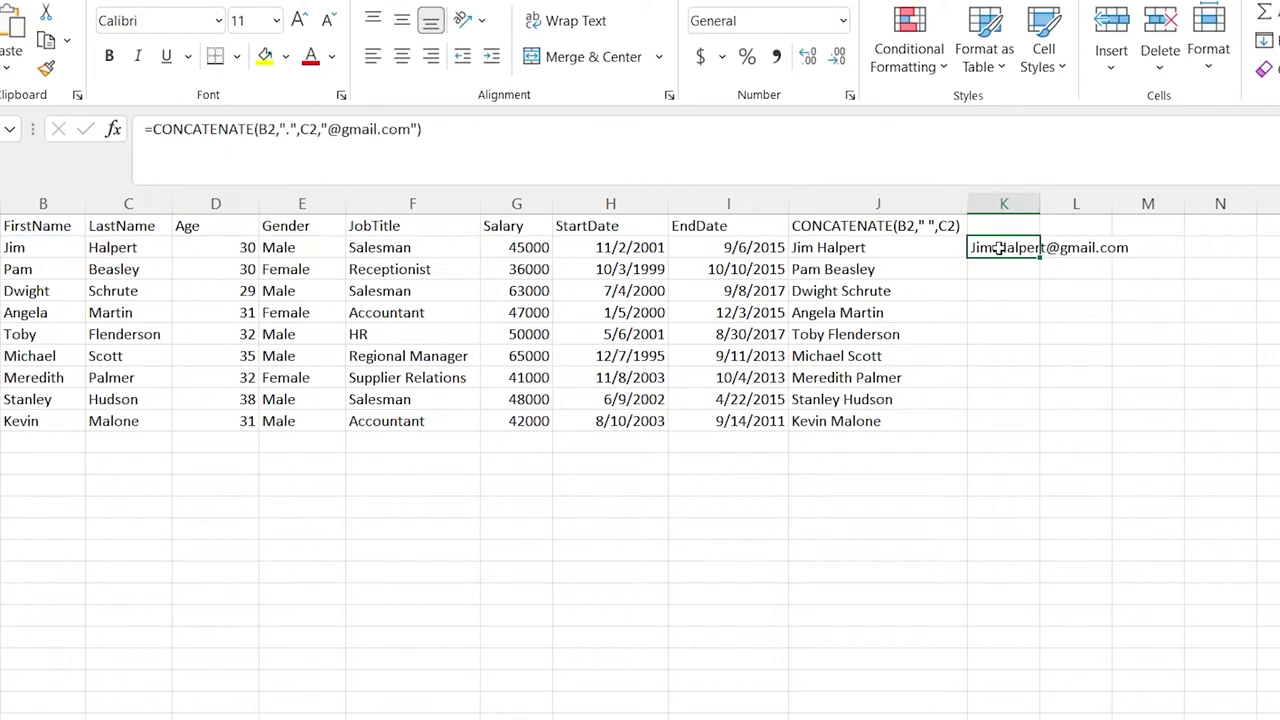
{"action": "double_click", "coordinate": [1039, 258]}
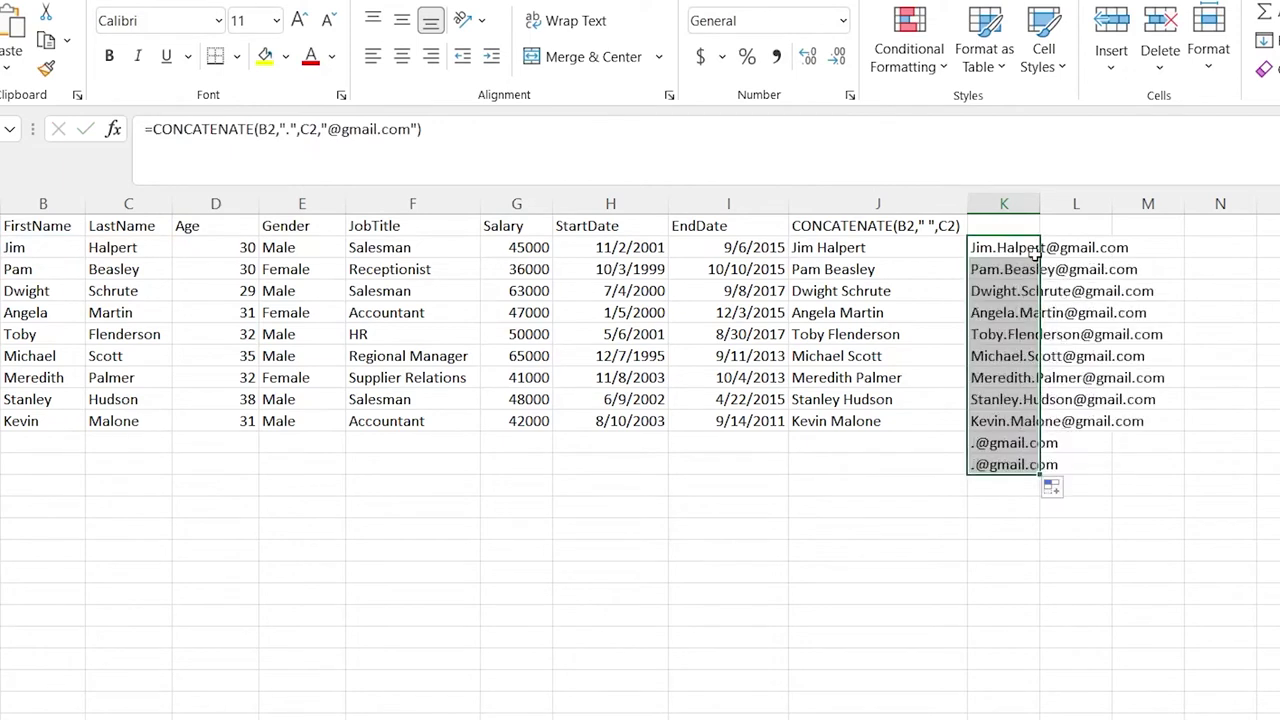
{"action": "left_click", "coordinate": [1008, 442]}
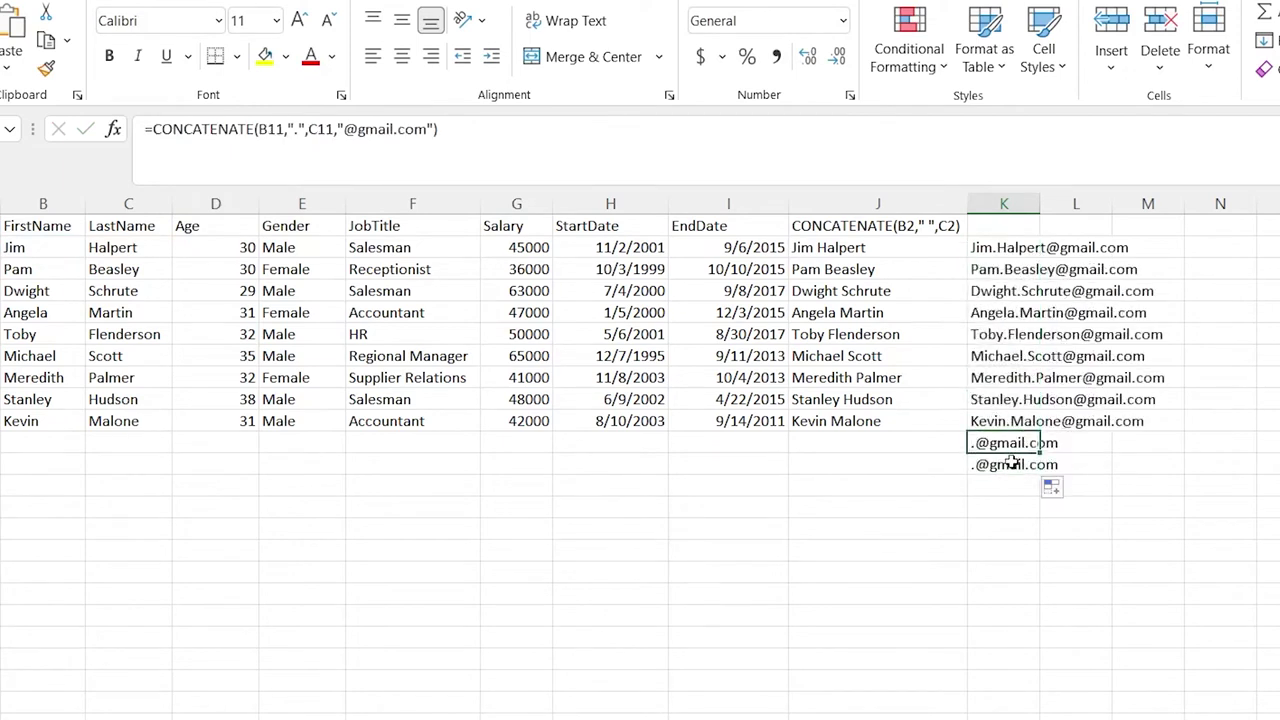
{"action": "left_click", "coordinate": [1012, 462], "text": "shift"}
{"action": "key", "text": "Delete"}
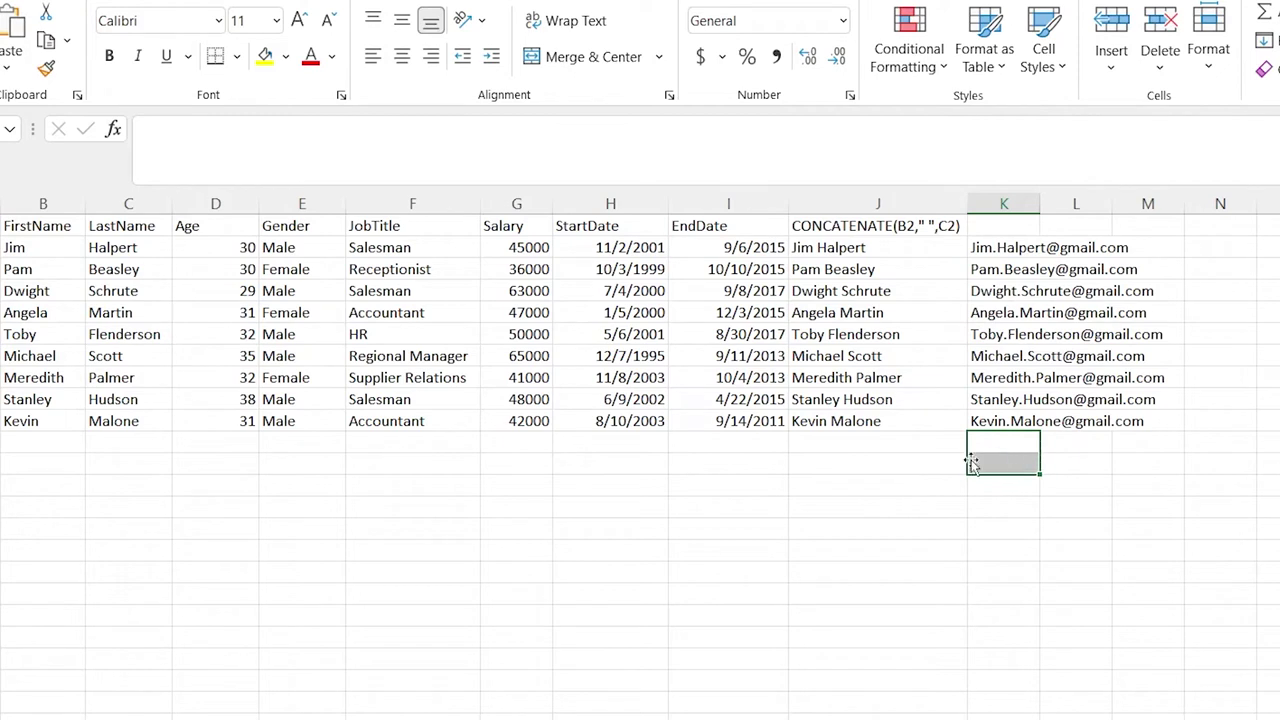
{"action": "left_click", "coordinate": [920, 463]}
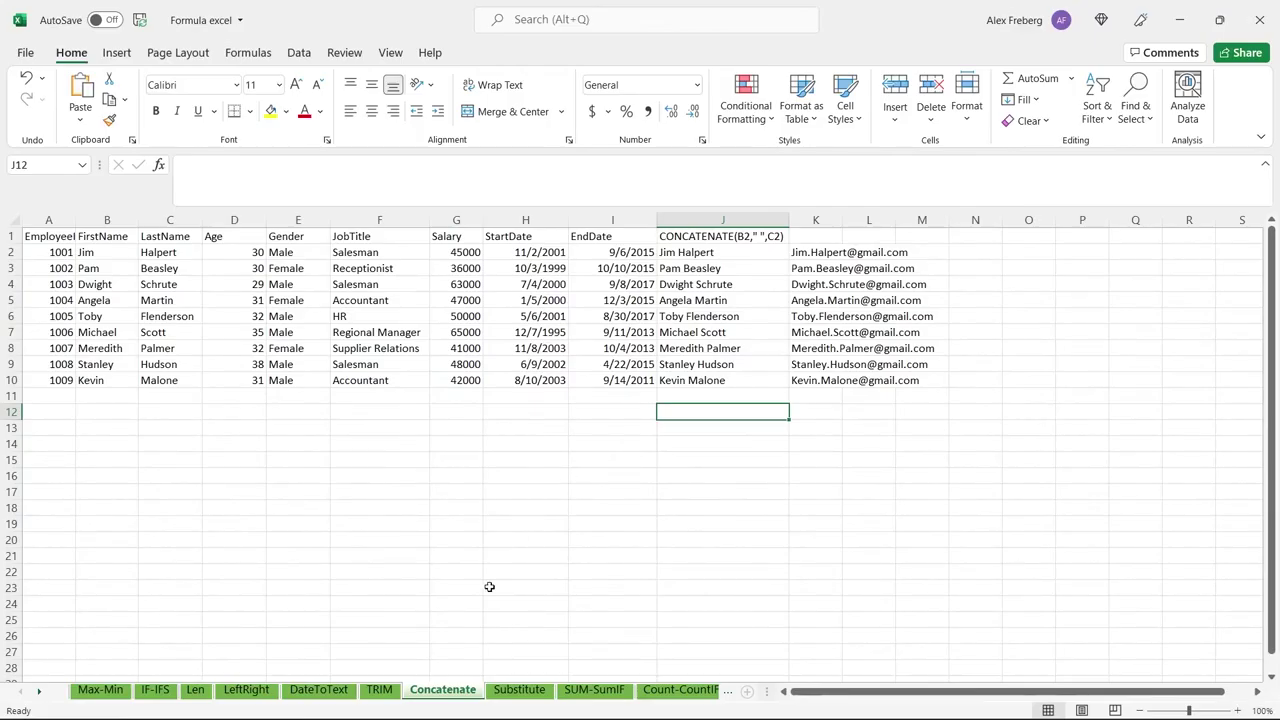
- Open the Substitute sheet and look over the first row's StartDate, EndDate and empty result cells
{"action": "left_click", "coordinate": [39, 691]}
{"action": "left_click", "coordinate": [39, 691]}
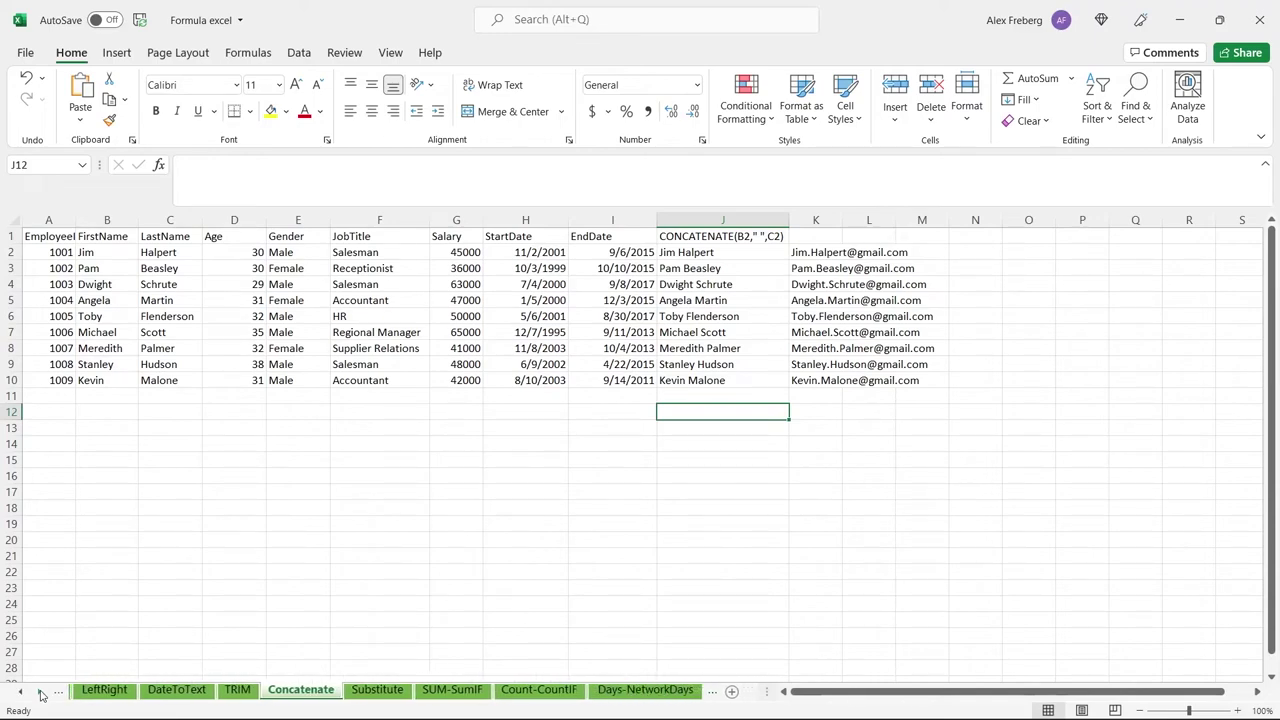
{"action": "left_click", "coordinate": [376, 690]}
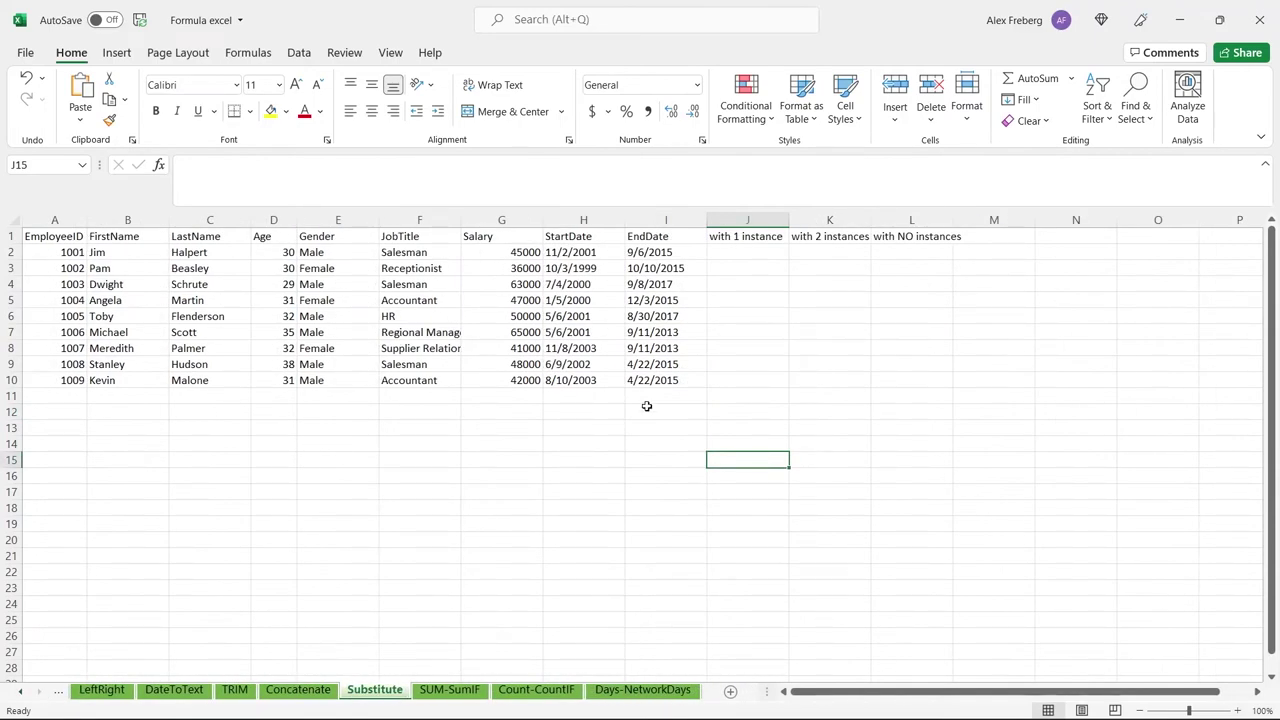
{"action": "left_click", "coordinate": [749, 252]}
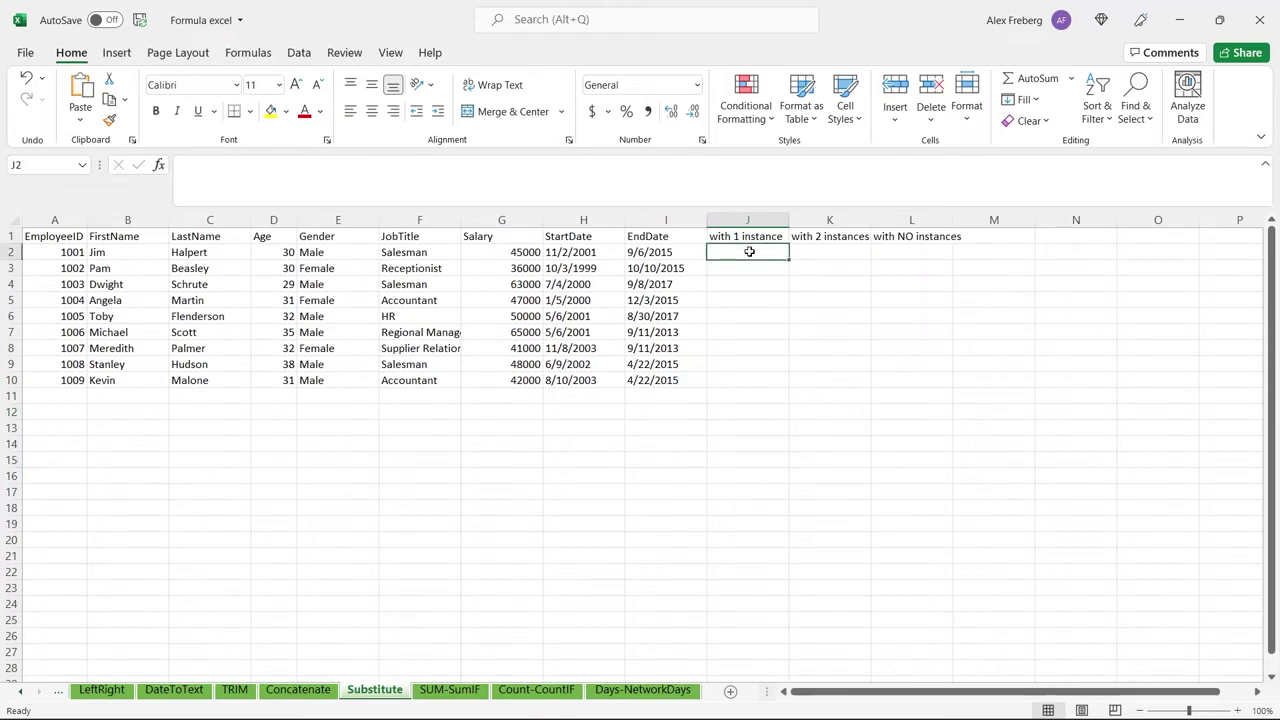
{"action": "left_click", "coordinate": [912, 252]}
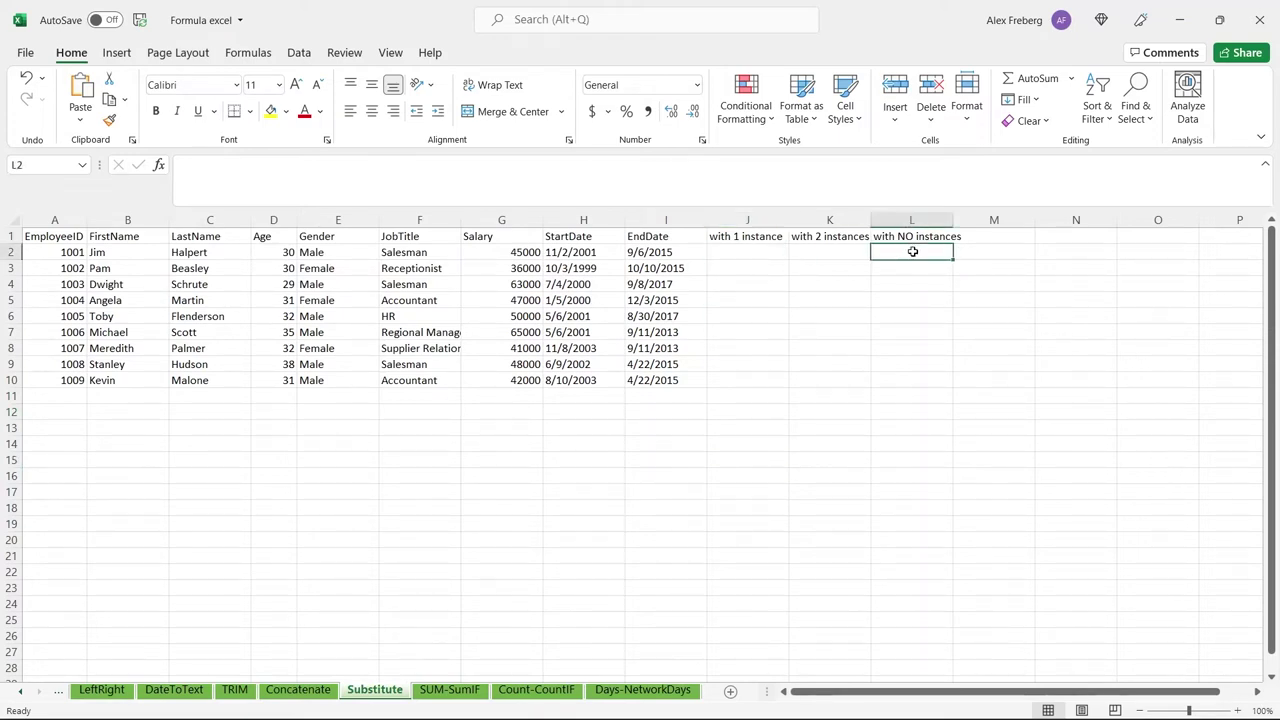
{"action": "left_click", "coordinate": [577, 258]}
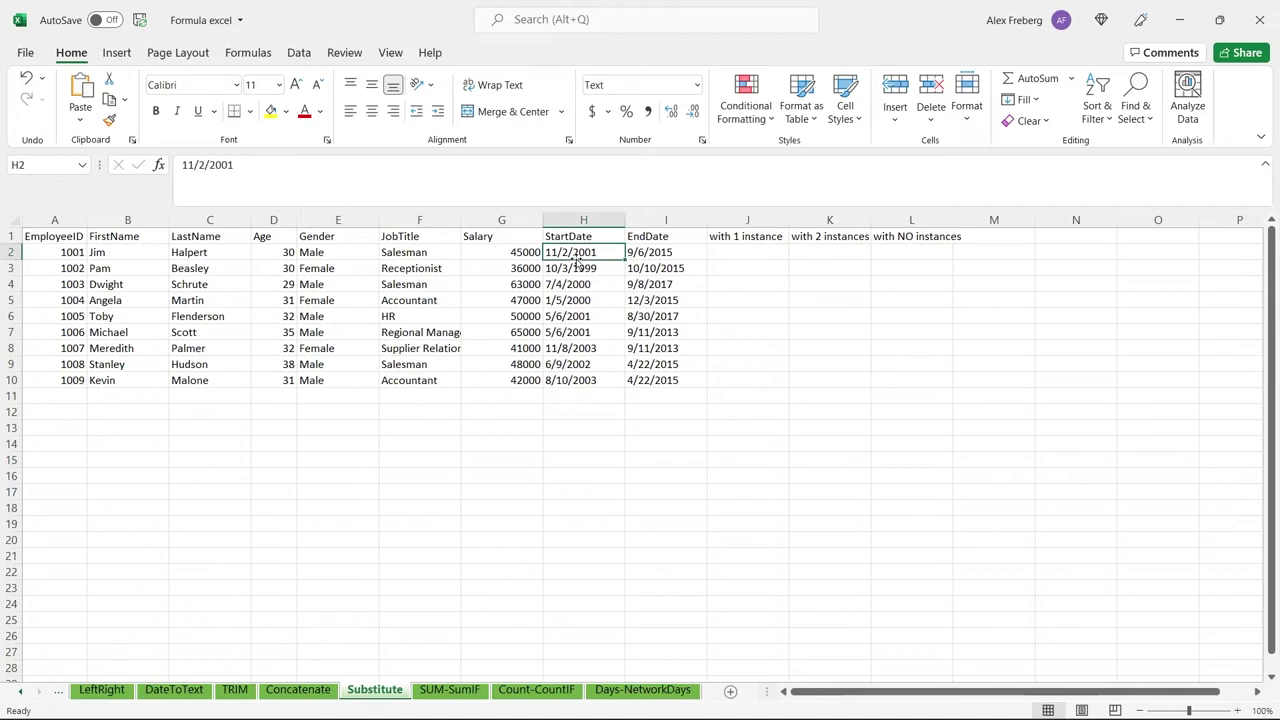
{"action": "left_click", "coordinate": [655, 251]}
{"action": "left_click", "coordinate": [591, 250]}
- Replace both slashes with hyphens in the StartDate in H5, making it 1-5-2000
{"action": "left_click", "coordinate": [556, 302]}
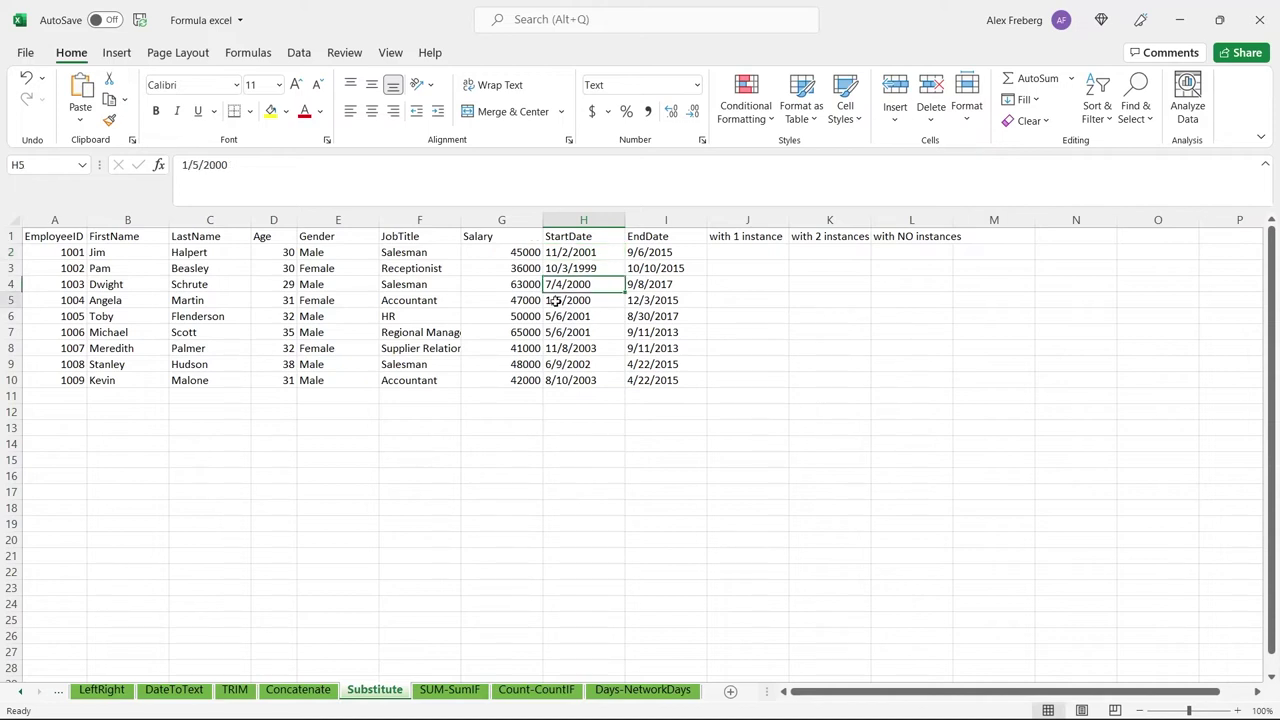
{"action": "double_click", "coordinate": [556, 302]}
{"action": "key", "text": "BackSpace"}
{"action": "type", "text": "-"}
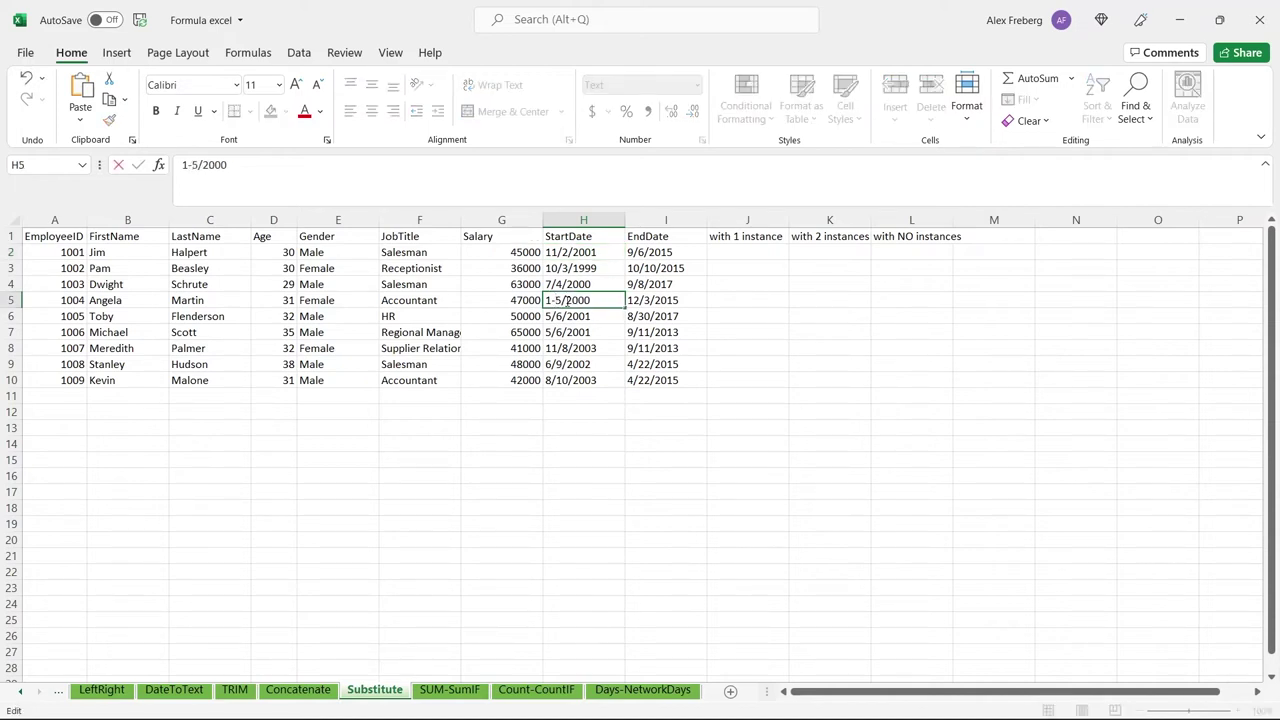
{"action": "key", "text": "BackSpace"}
{"action": "type", "text": "-"}
- Change the EndDate in I5 to 12-3-2015 with hyphens and check the edited StartDate in H5
{"action": "double_click", "coordinate": [644, 301]}
{"action": "key", "text": "BackSpace"}
{"action": "type", "text": "-"}
{"action": "key", "text": "BackSpace"}
{"action": "type", "text": "-3-"}
{"action": "left_click", "coordinate": [584, 330]}
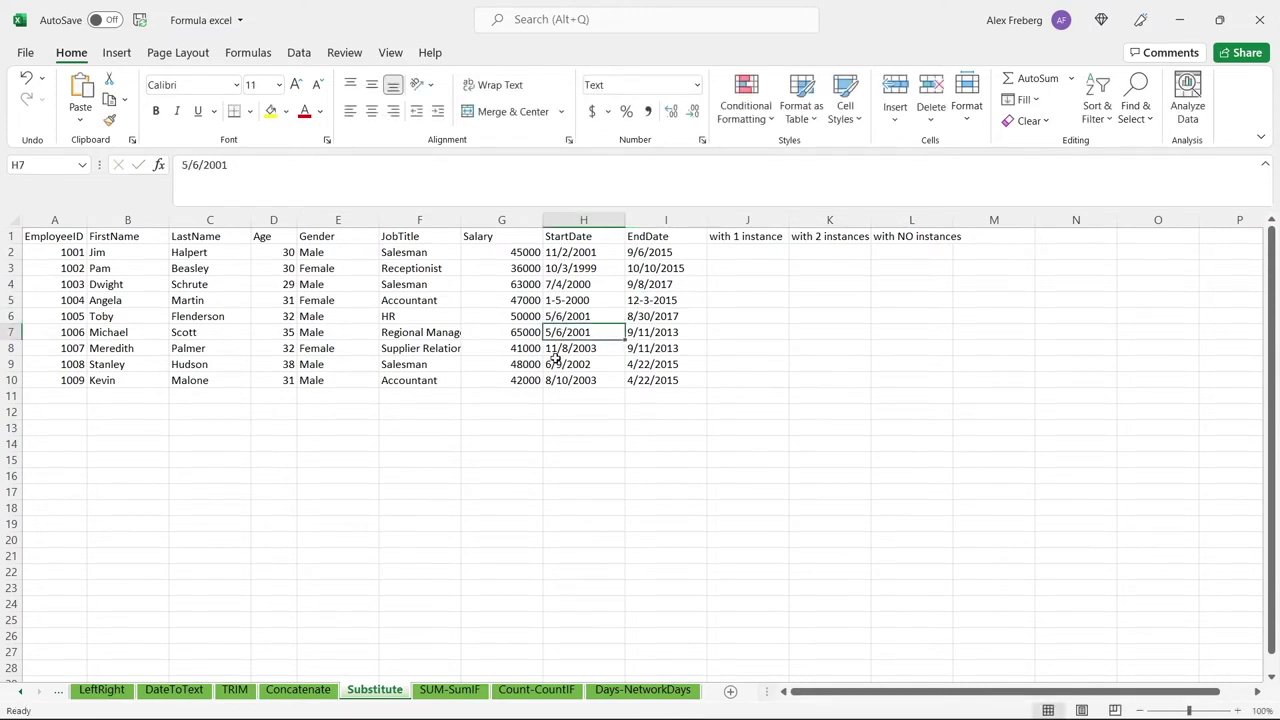
{"action": "left_click", "coordinate": [565, 301]}
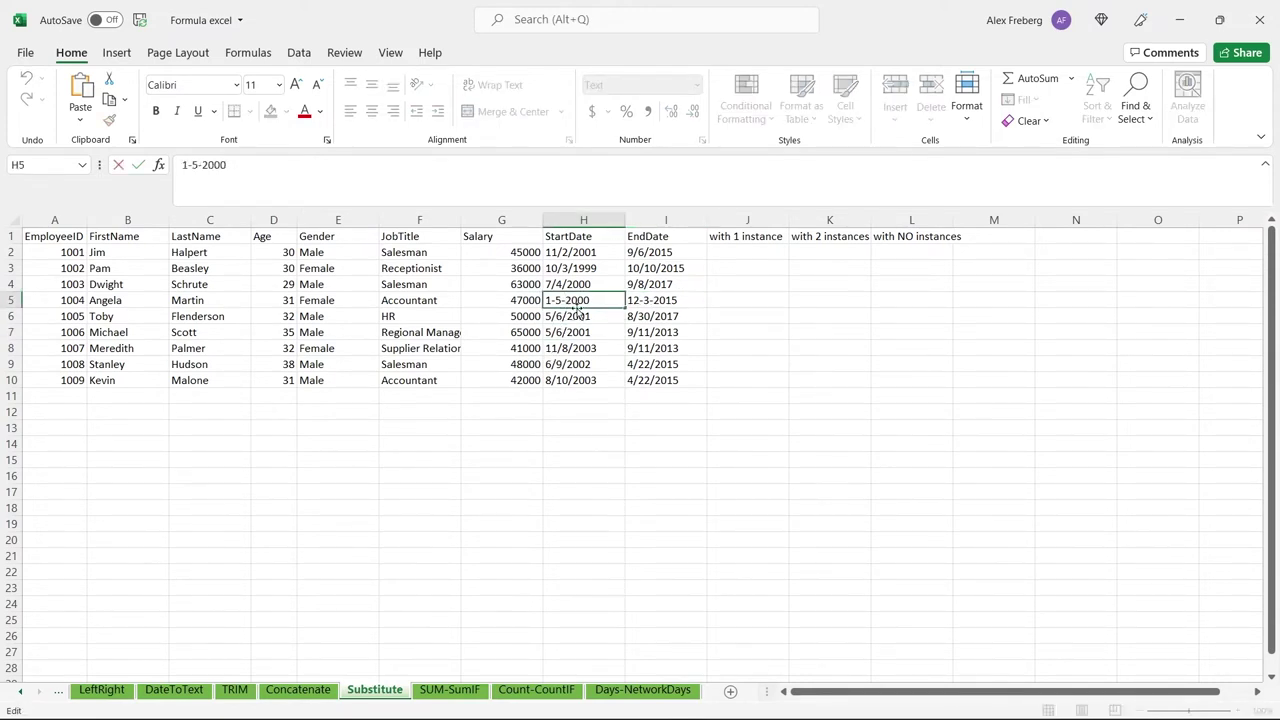
{"action": "left_click", "coordinate": [690, 287]}
- Enter =SUBSTITUTE(H2:H10,"-","/") in L2 to turn the hyphens in the start dates into slashes
{"action": "left_click", "coordinate": [743, 252]}
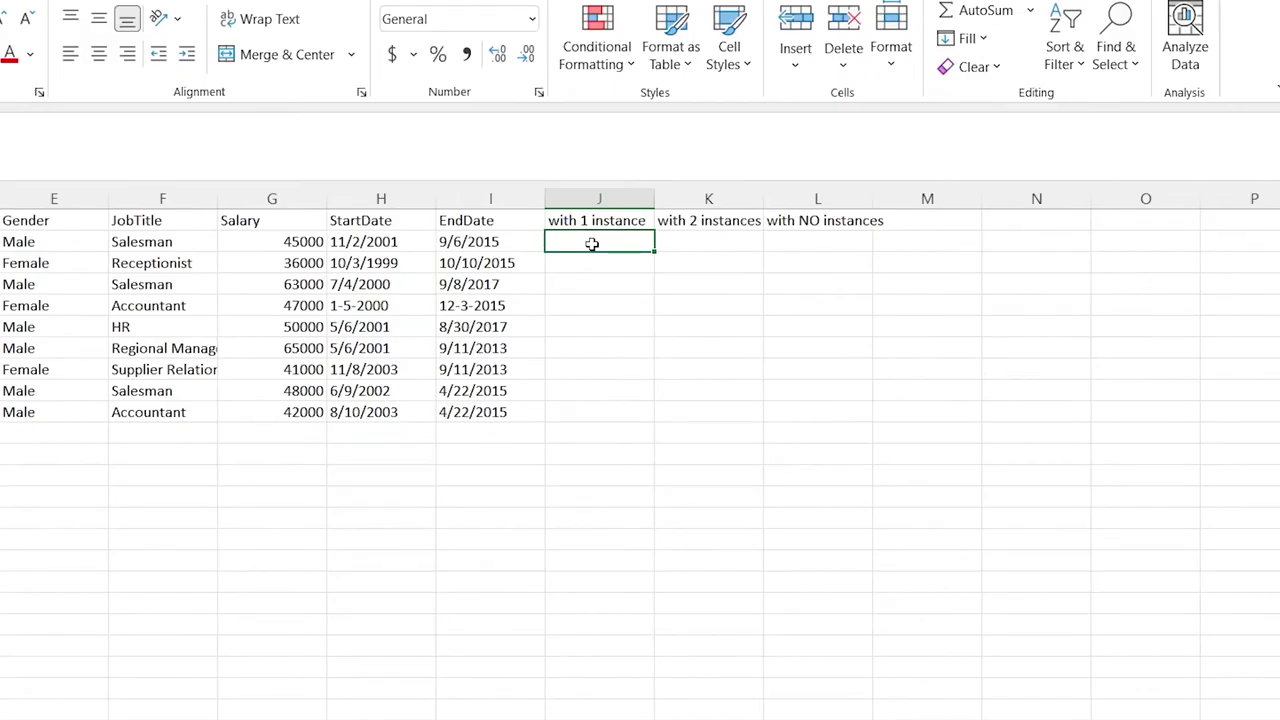
{"action": "left_click", "coordinate": [797, 239]}
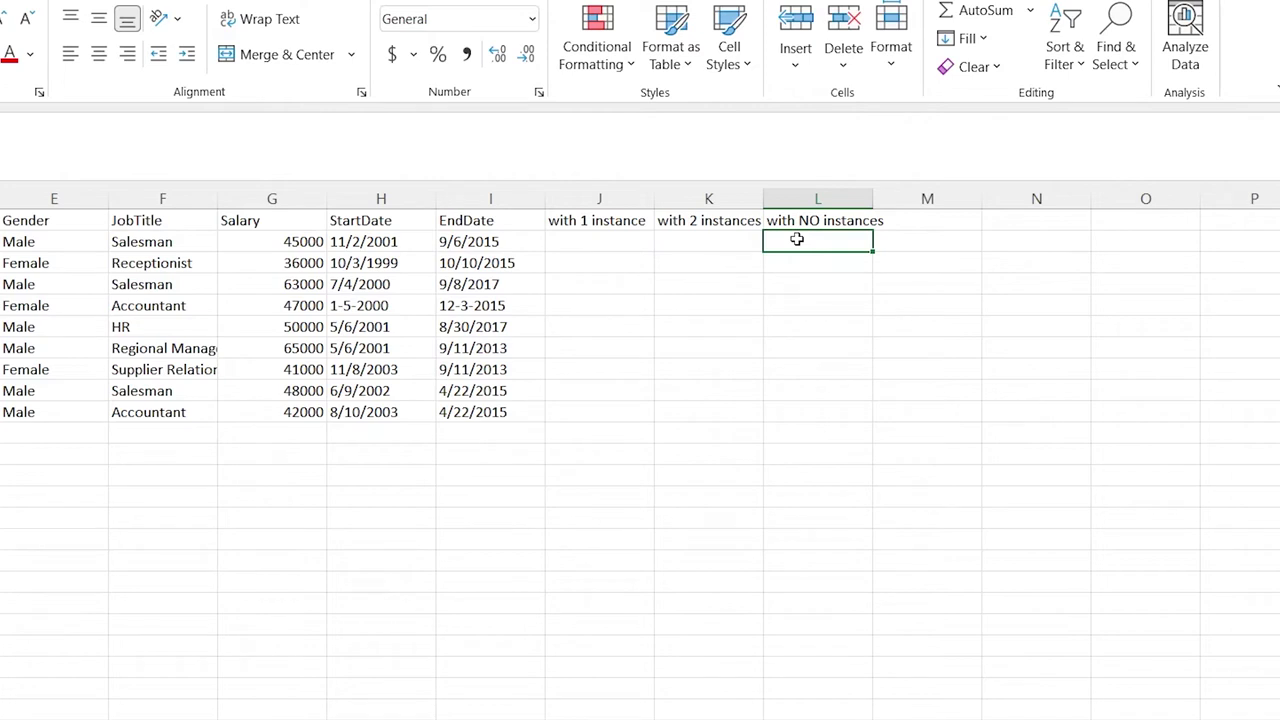
{"action": "type", "text": "="}
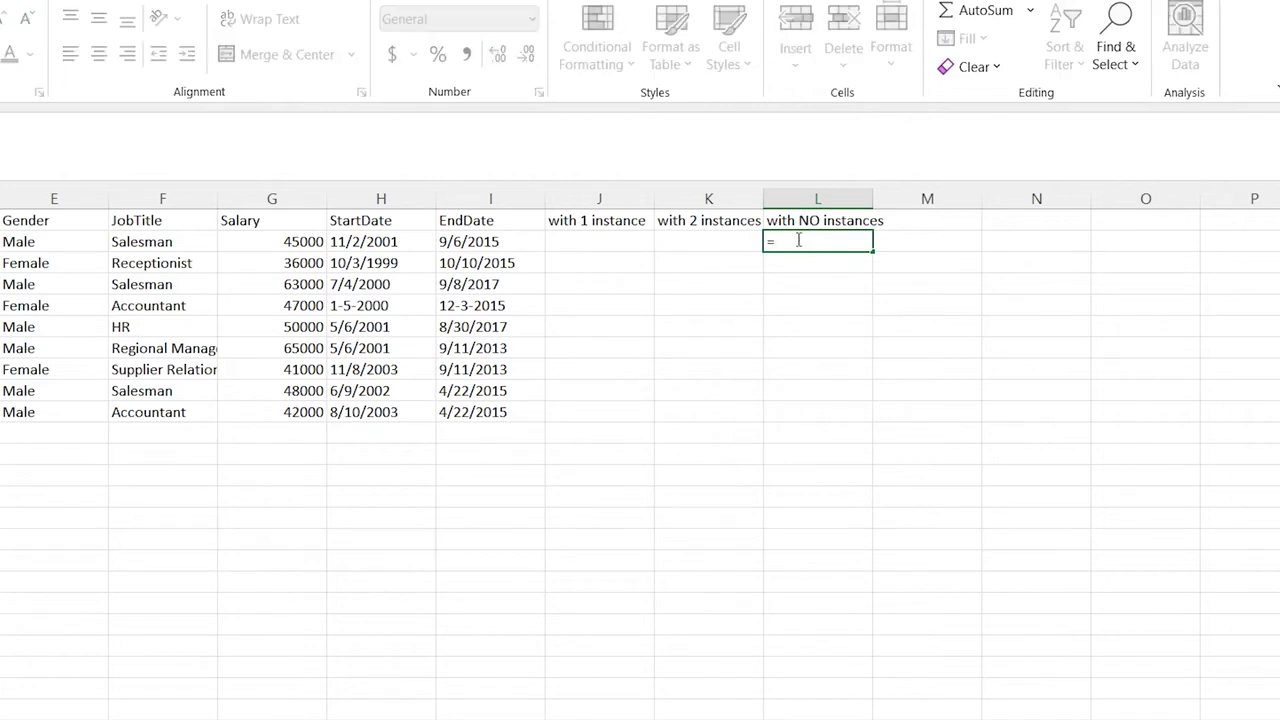
{"action": "type", "text": "subs"}
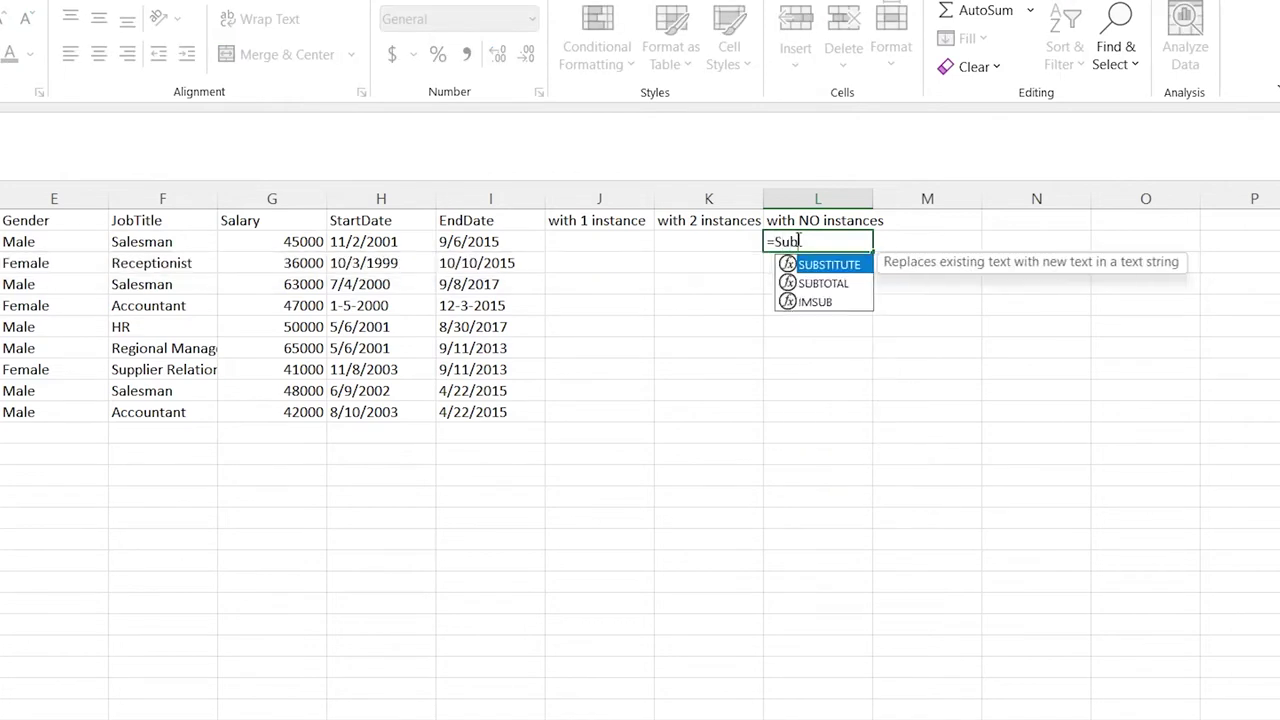
{"action": "key", "text": "Tab"}
{"action": "key", "text": "BackSpace"}
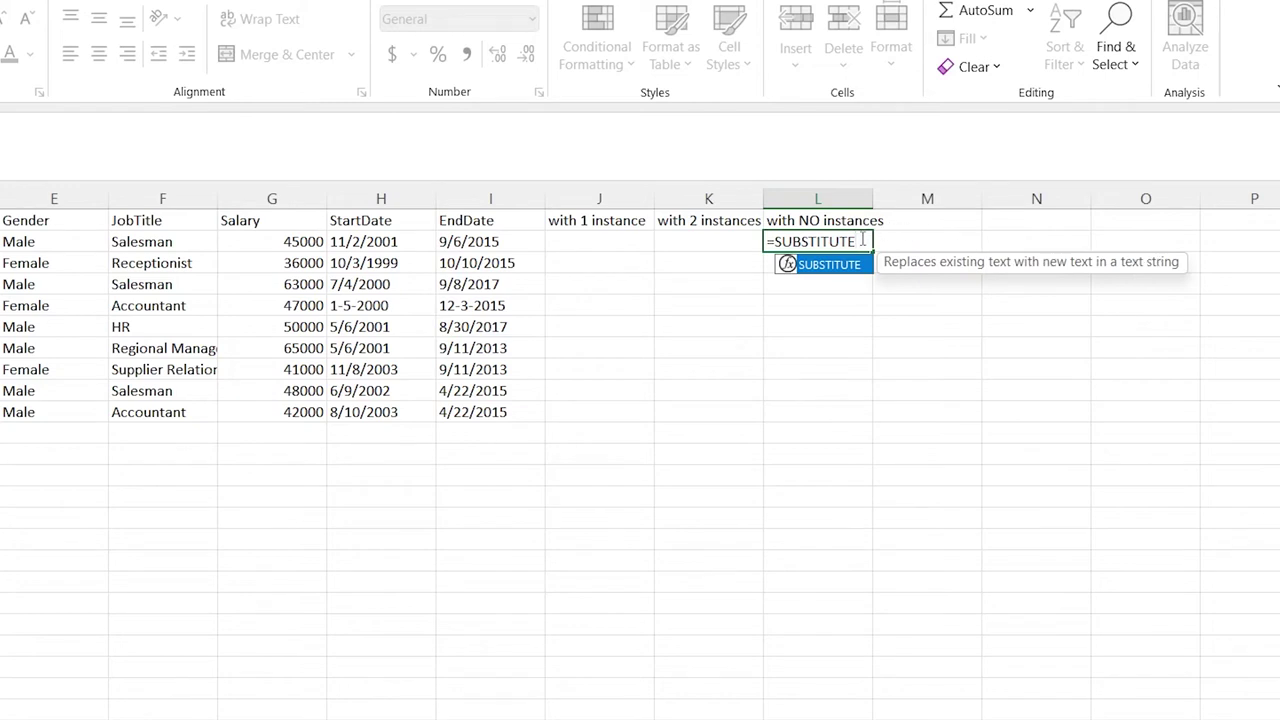
{"action": "type", "text": "("}
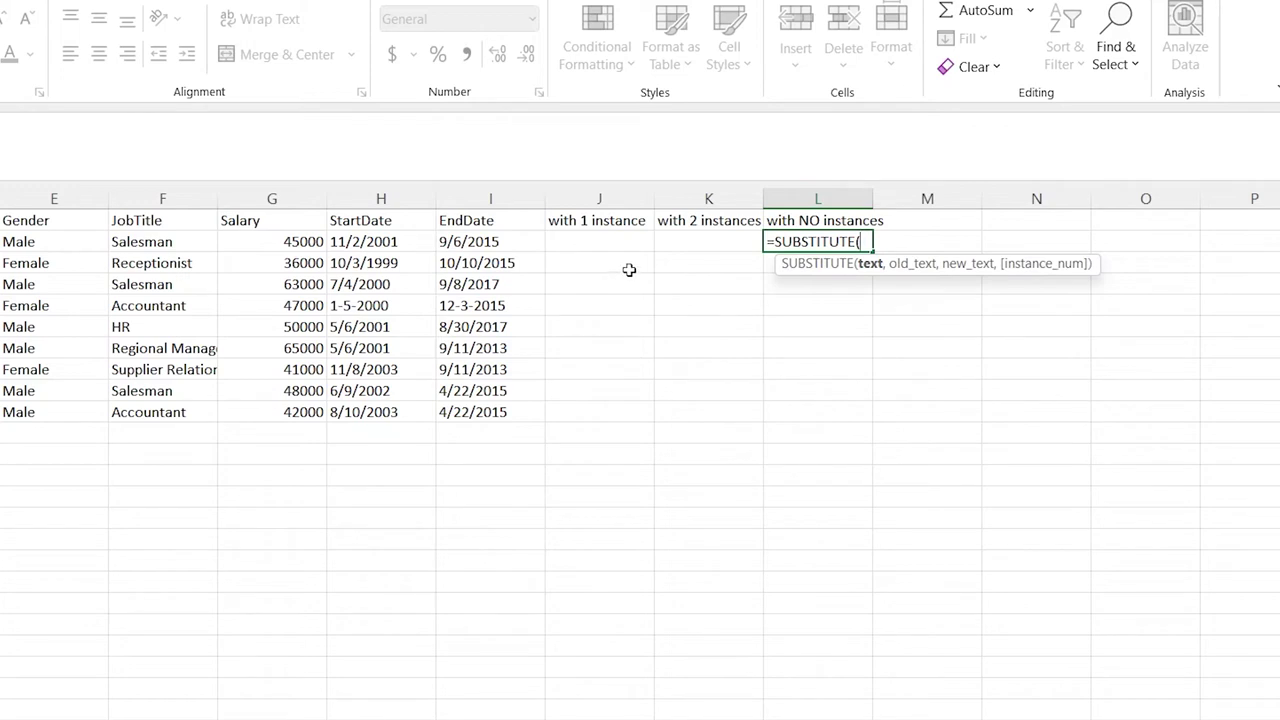
{"action": "left_click", "coordinate": [391, 242]}
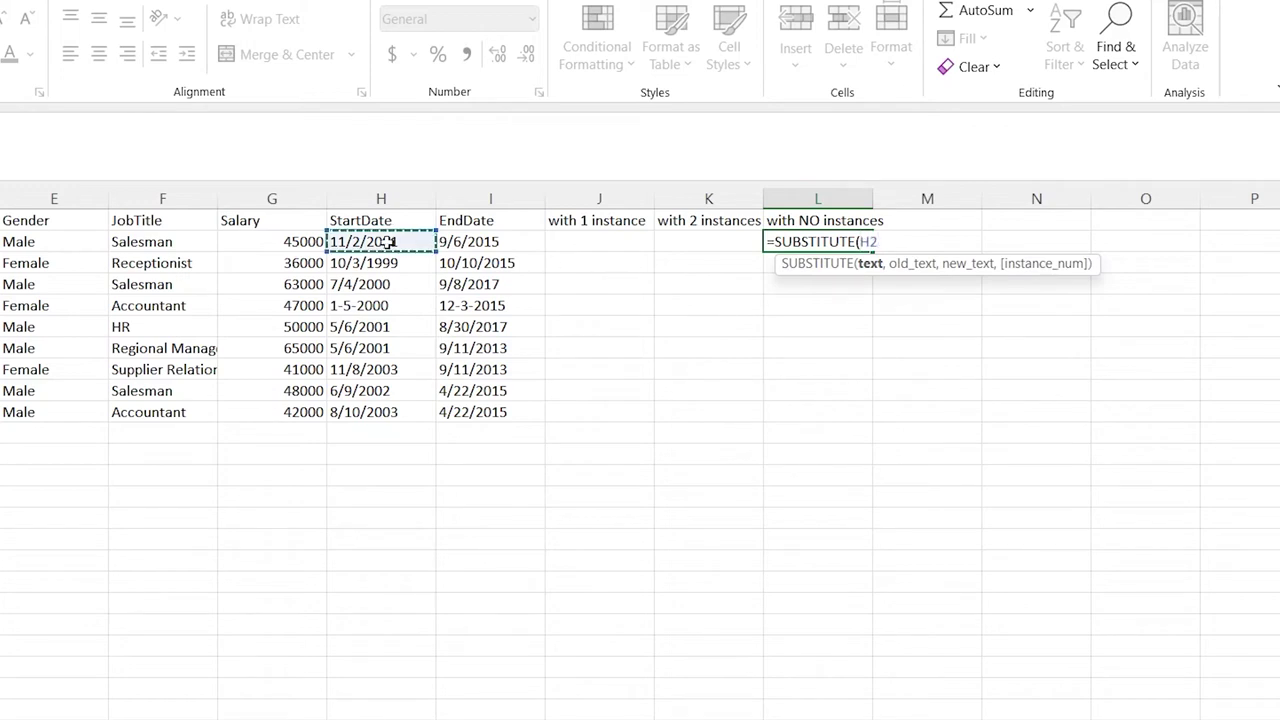
{"action": "left_click", "coordinate": [383, 410], "text": "shift"}
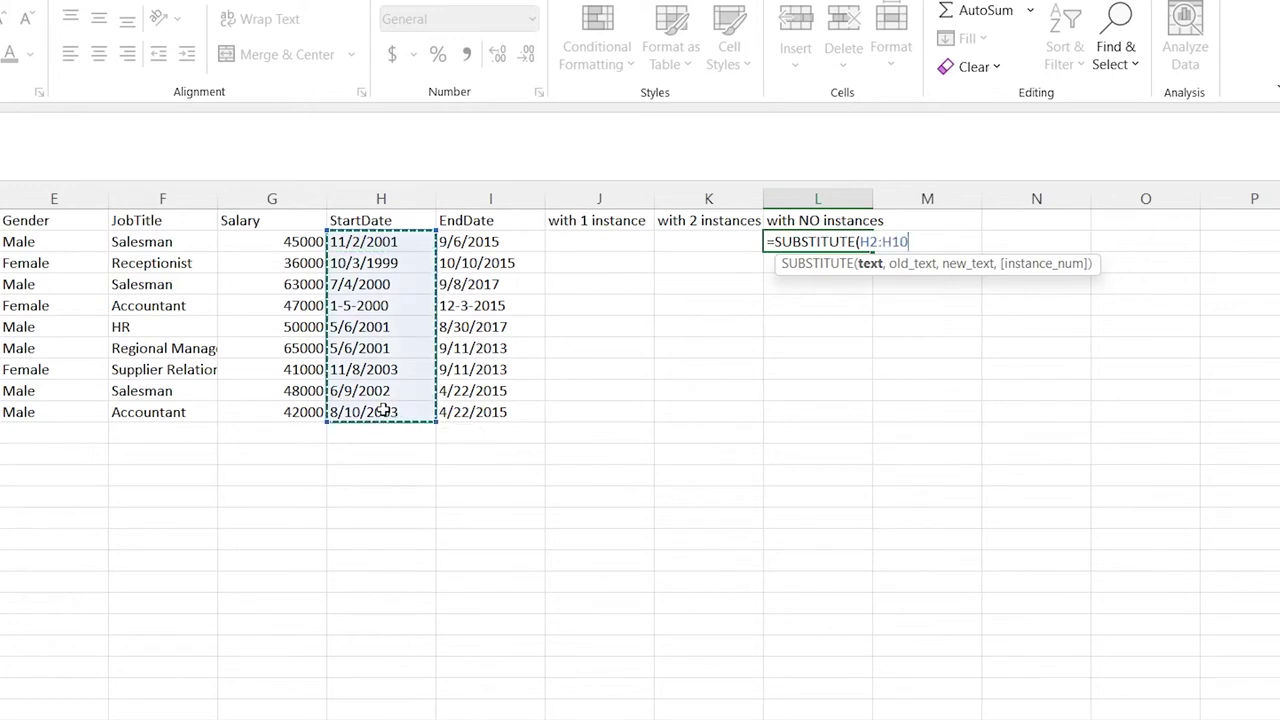
{"action": "type", "text": ","}
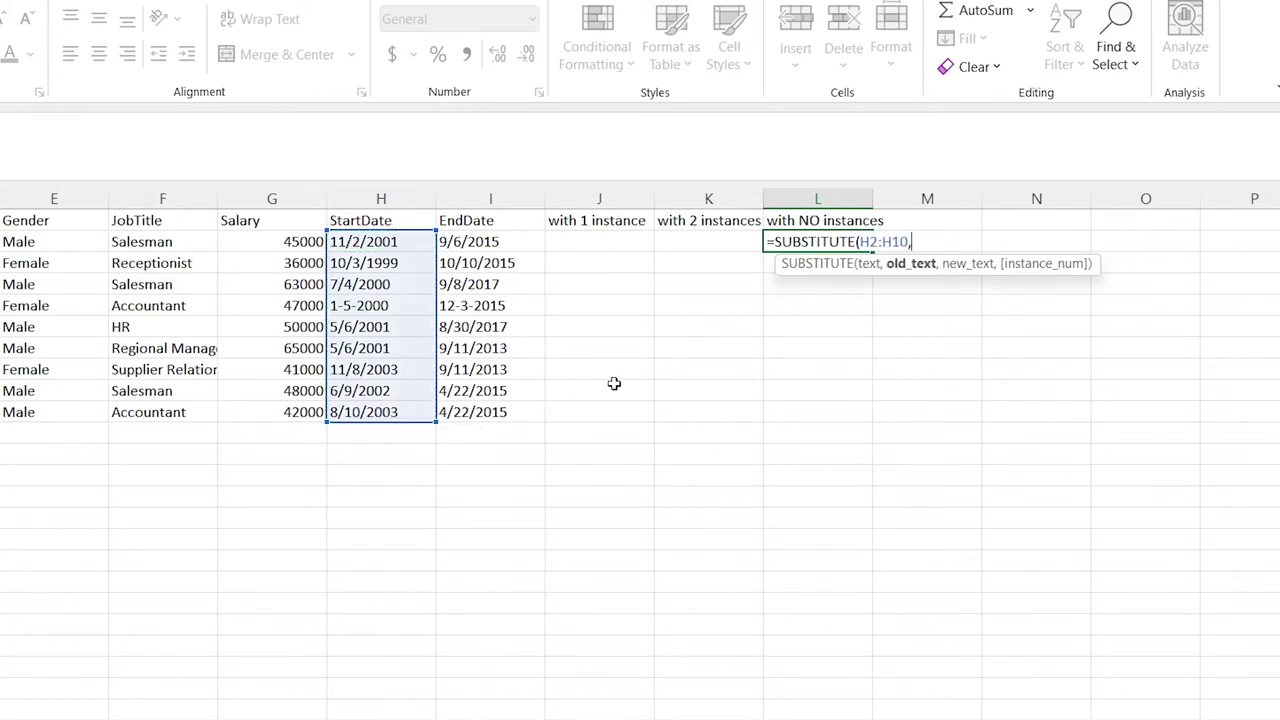
{"action": "type", "text": "\"-\",\""}
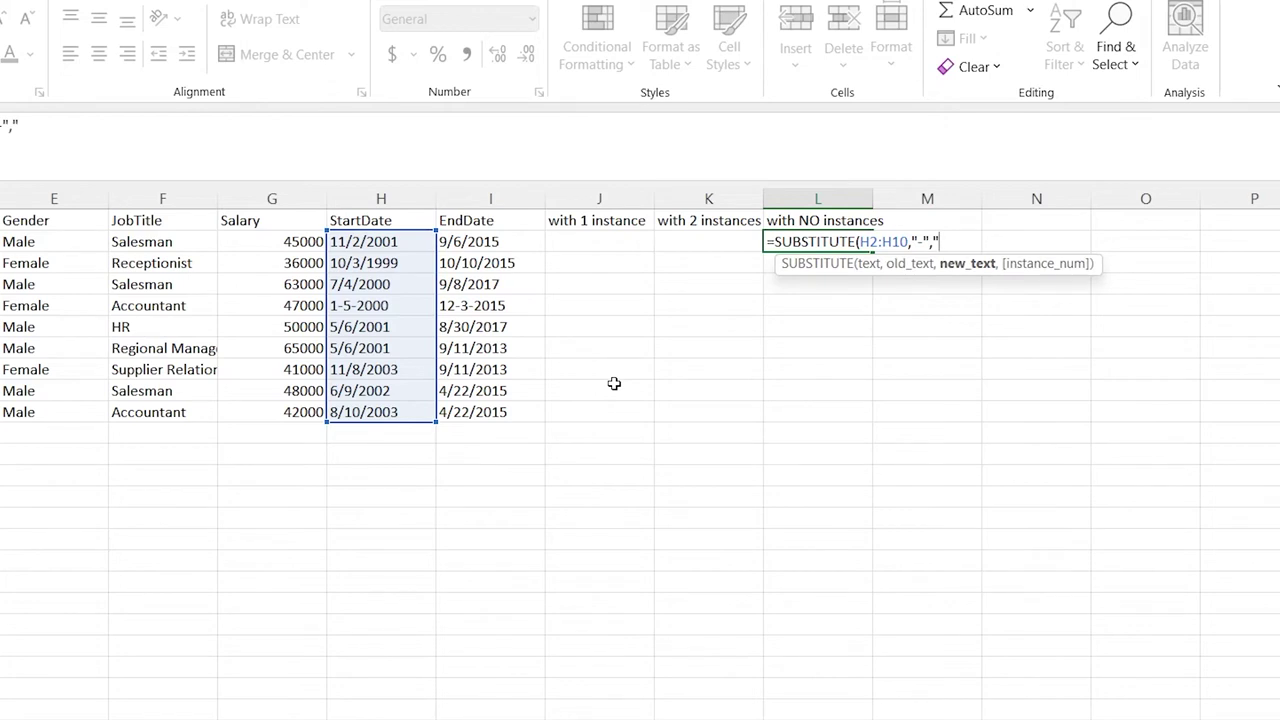
{"action": "type", "text": "/"}
{"action": "type", "text": ")"}
{"action": "key", "text": "Return"}
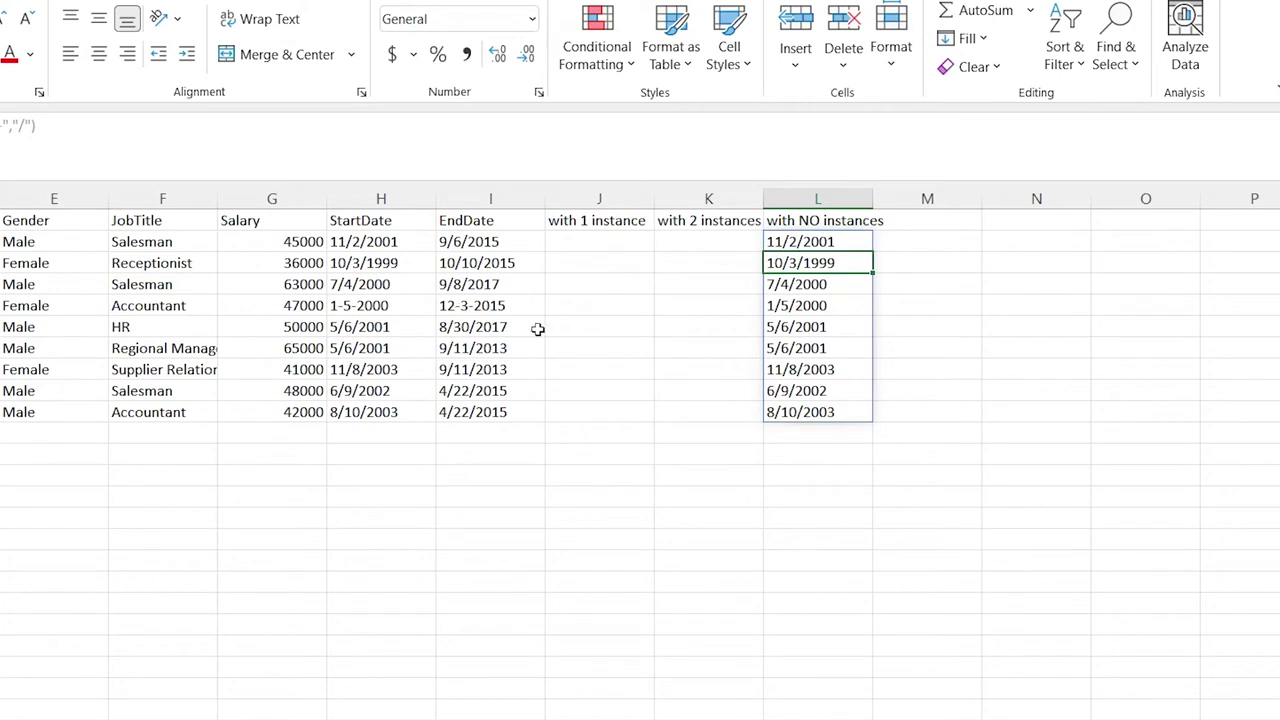
- Undo the SUBSTITUTE formula in L2 and the hyphen edits to the dates in H5 and I5
{"action": "left_click", "coordinate": [699, 331]}
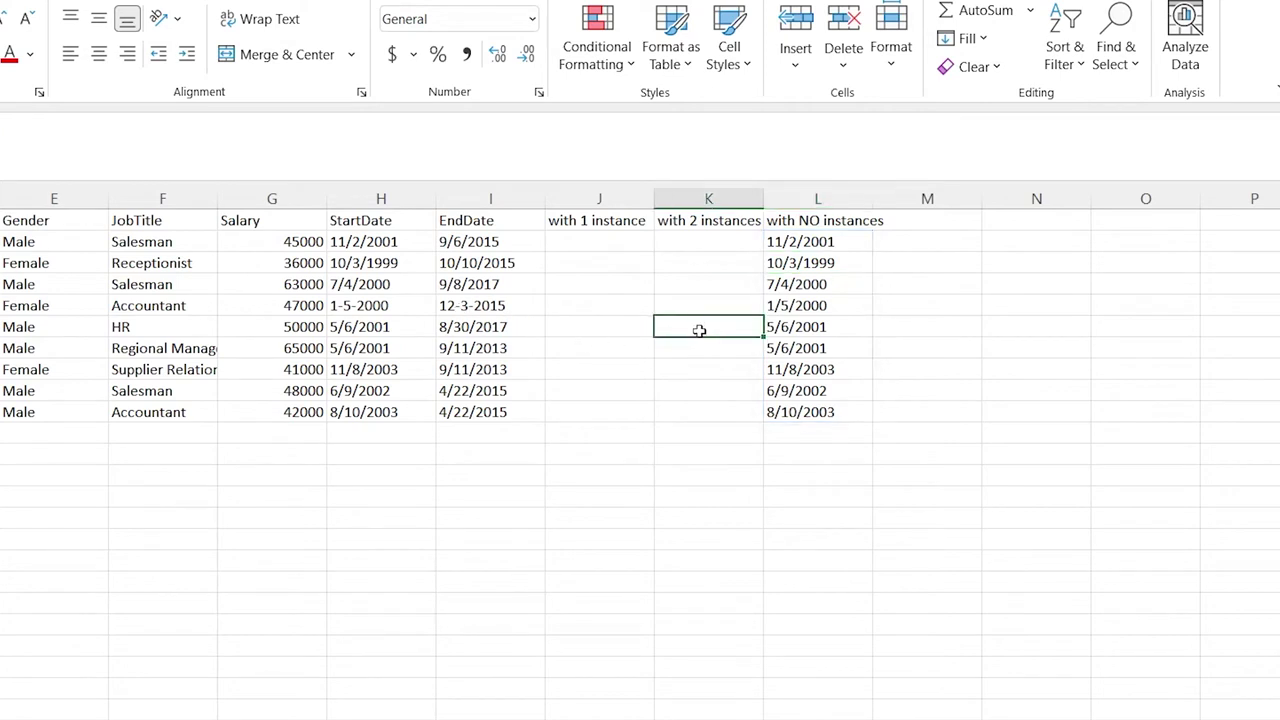
{"action": "key", "text": "ctrl+z"}
{"action": "key", "text": "ctrl+z"}
{"action": "key", "text": "ctrl+z"}
{"action": "key", "text": "ctrl+z"}
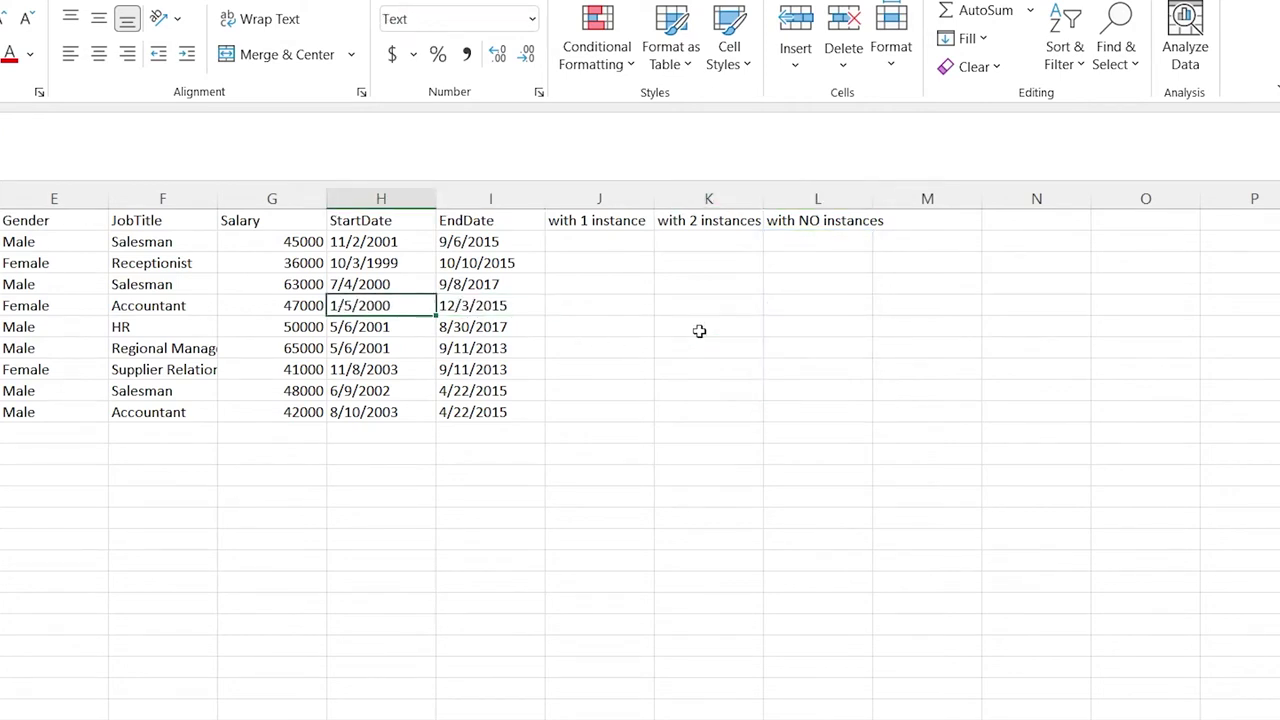
- Enter =SUBSTITUTE(H2:H10,"/","-") in L2 to replace every slash in the start dates with a hyphen
{"action": "left_click", "coordinate": [826, 242]}
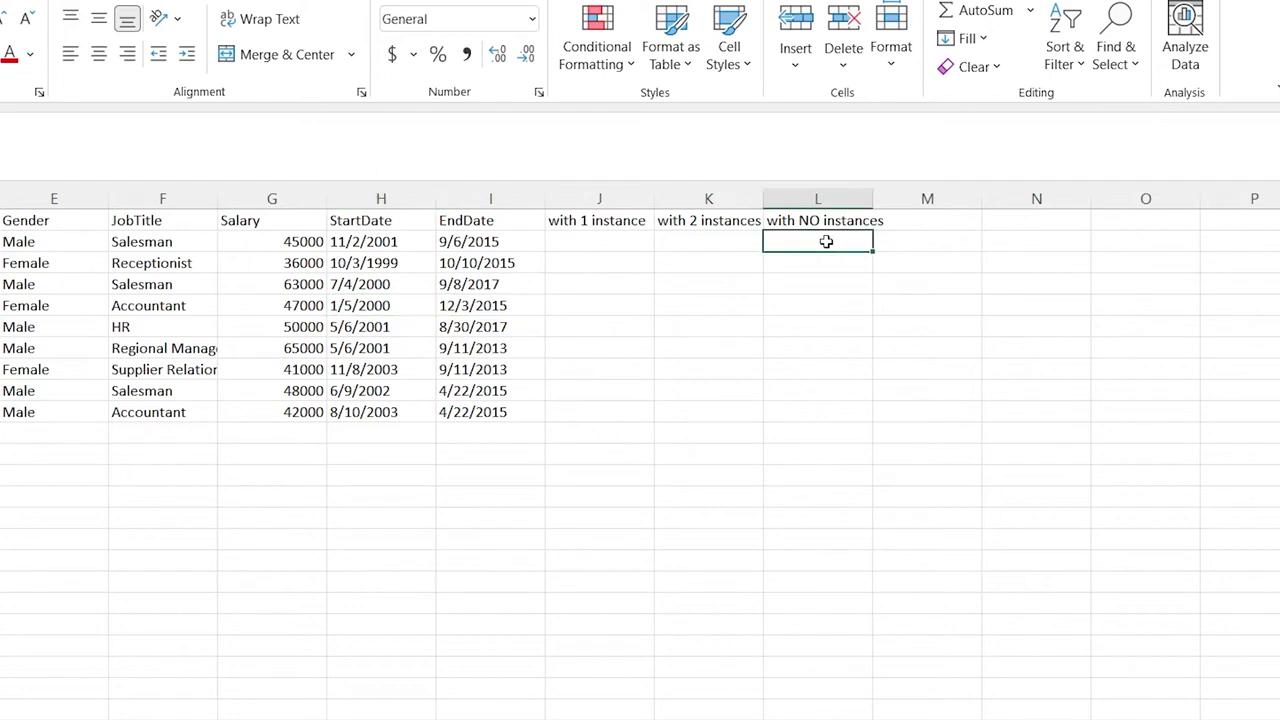
{"action": "type", "text": "=s"}
{"action": "key", "text": "BackSpace"}
{"action": "type", "text": "subst"}
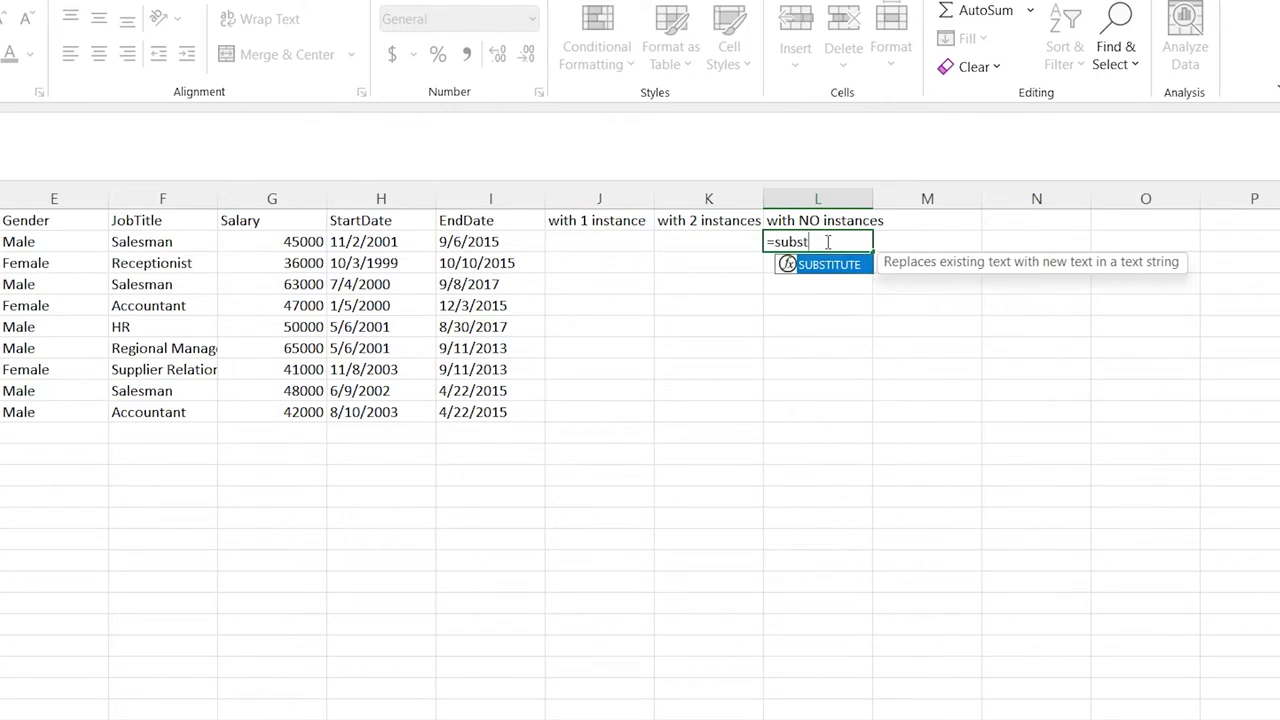
{"action": "key", "text": "Tab"}
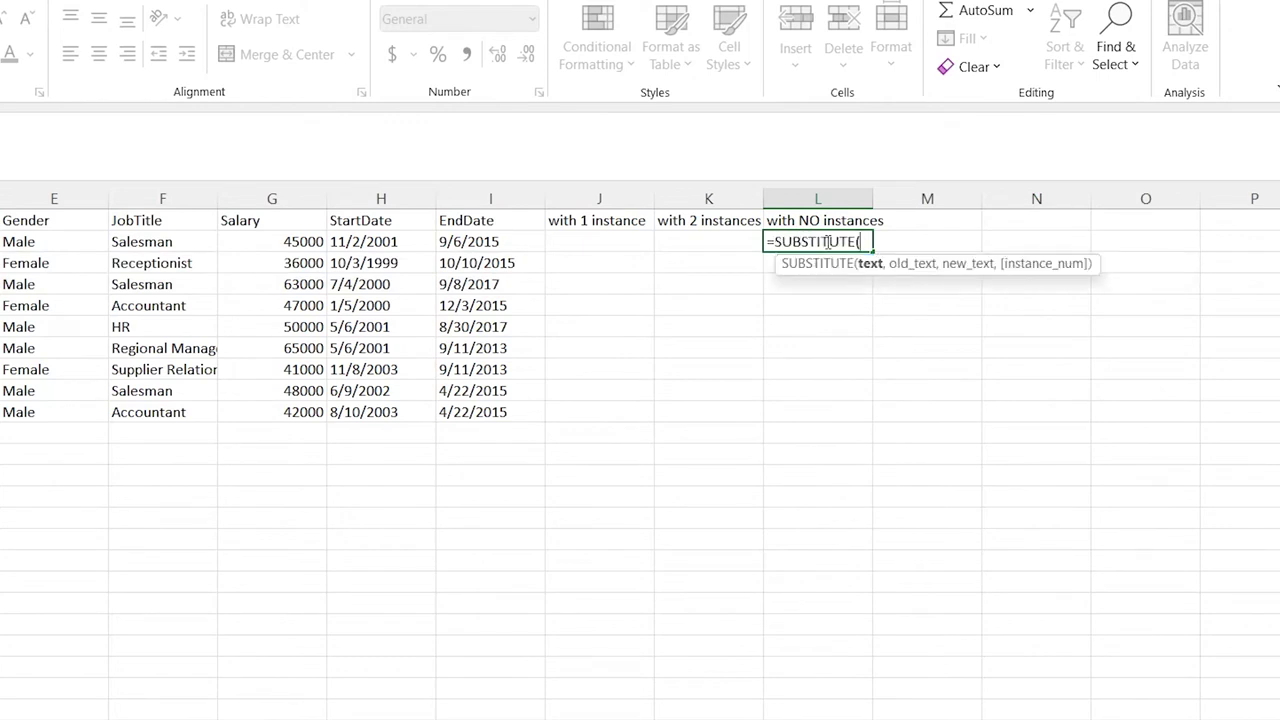
{"action": "left_click", "coordinate": [364, 246]}
{"action": "left_click_drag", "start_coordinate": [397, 437], "coordinate": [410, 415]}
{"action": "type", "text": ",\""}
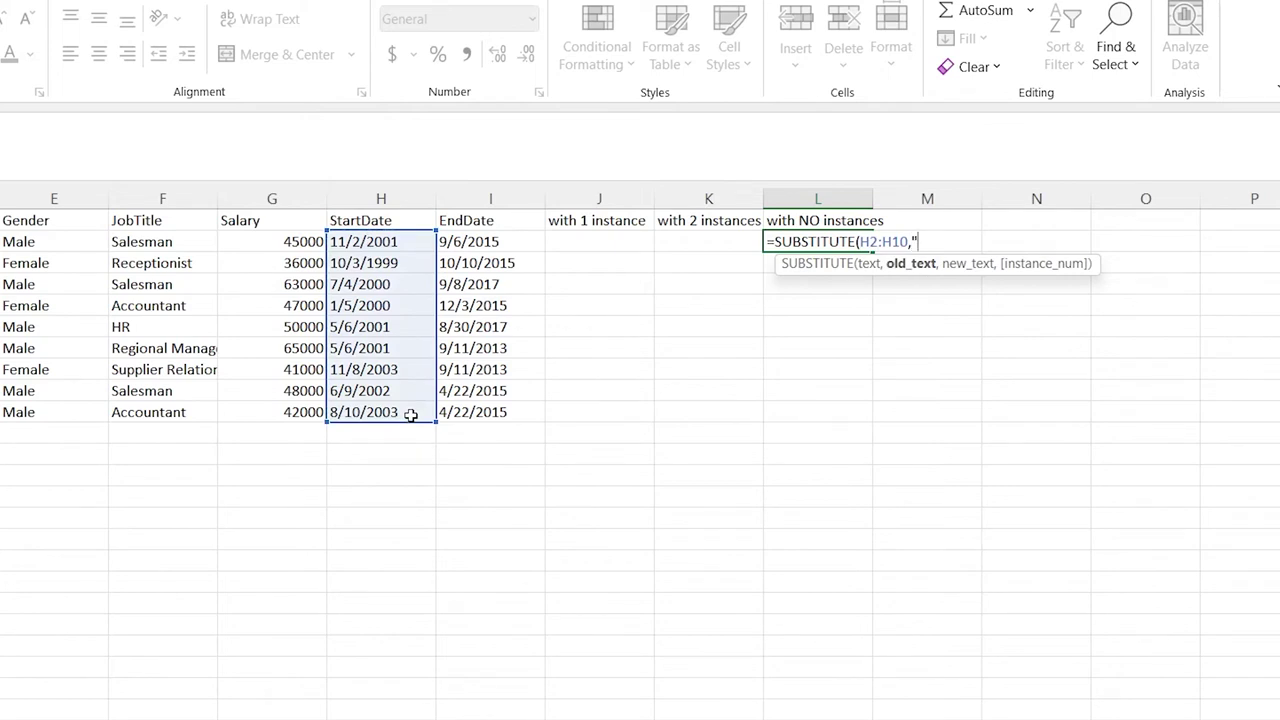
{"action": "type", "text": "/\",\"-"}
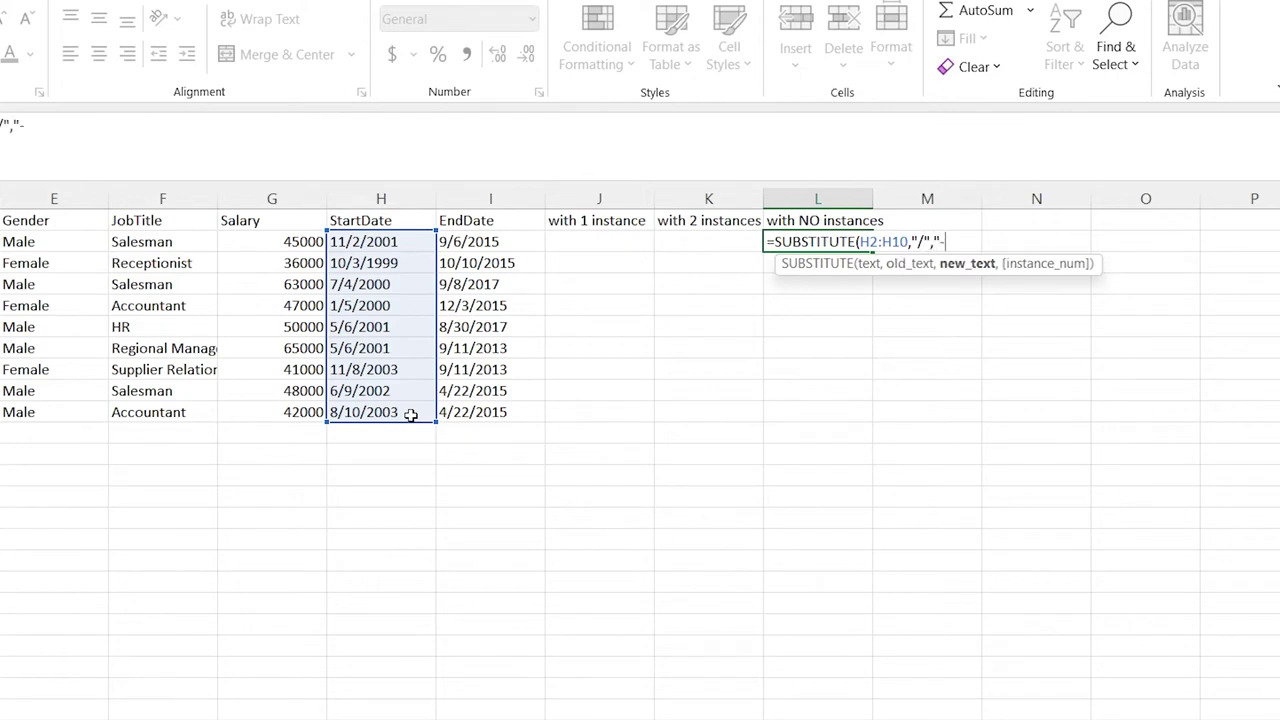
{"action": "type", "text": "\")"}
{"action": "key", "text": "Return"}
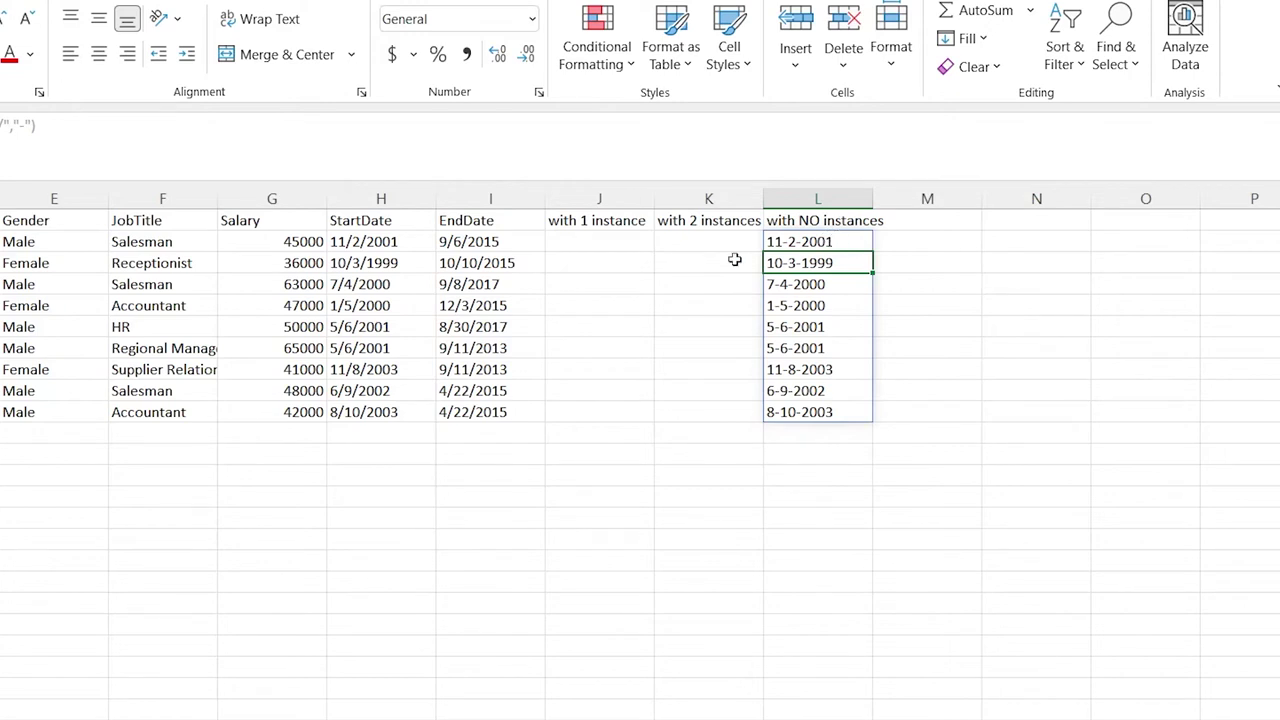
- Enter =SUBSTITUTE(H2:H10,"/","-",1) in J2 to replace only the first slash in each start date with a hyphen
{"action": "left_click", "coordinate": [600, 245]}
{"action": "type", "text": "="}
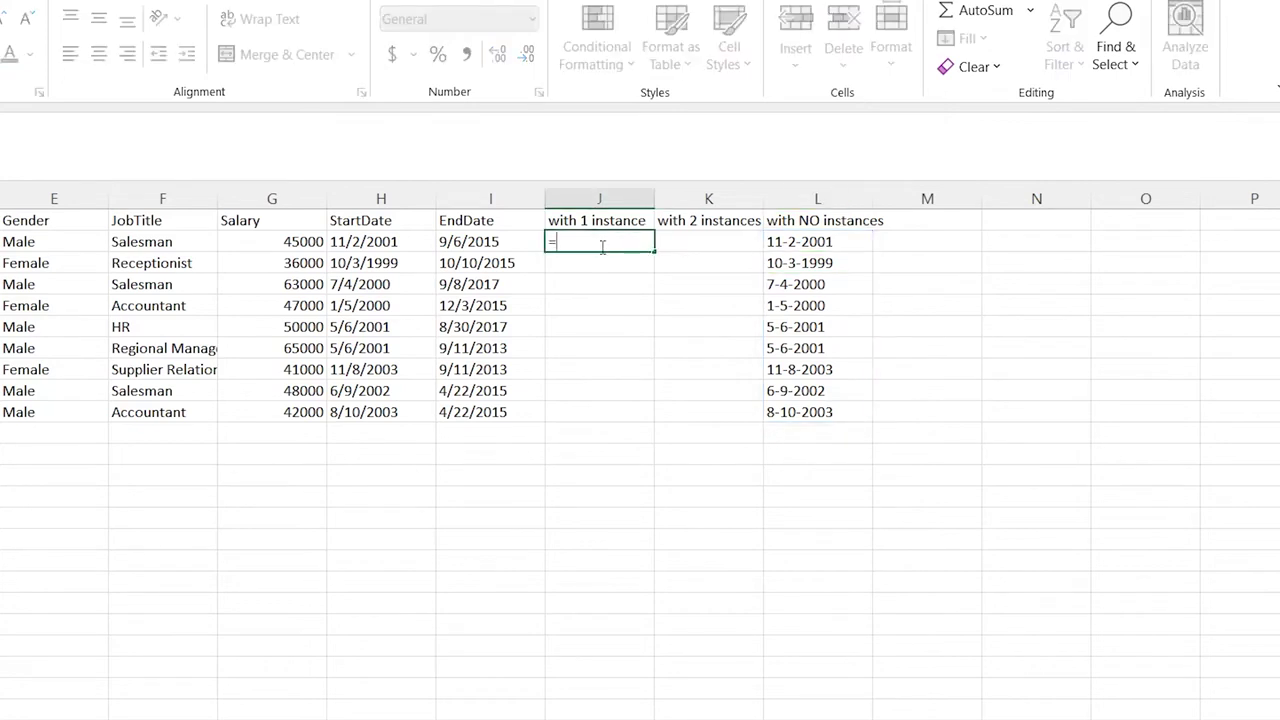
{"action": "type", "text": "s"}
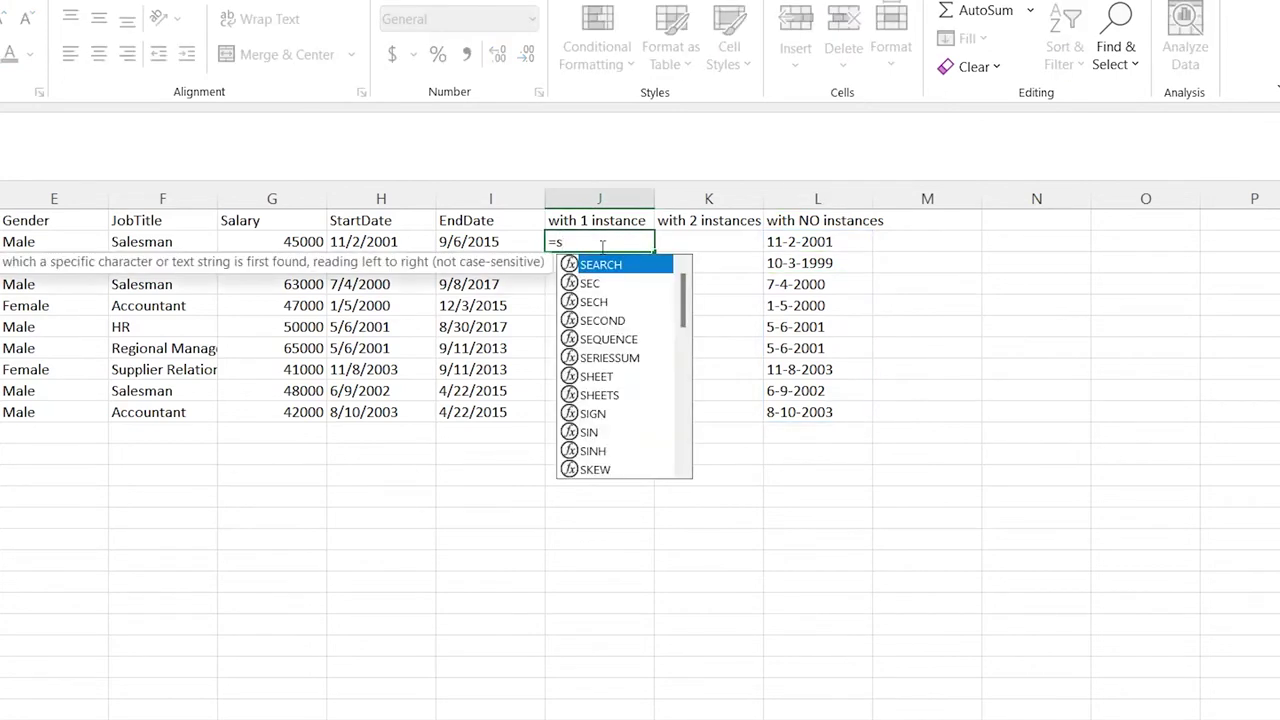
{"action": "type", "text": "ub"}
{"action": "key", "text": "Tab"}
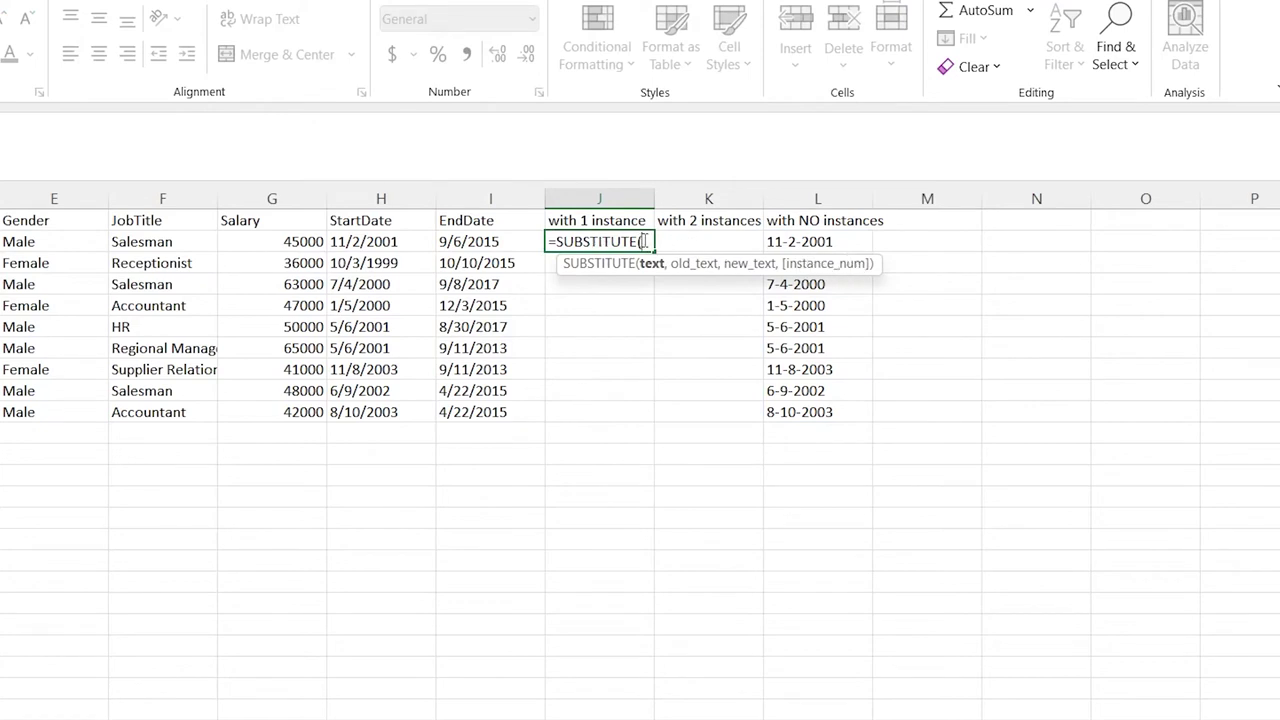
{"action": "left_click", "coordinate": [402, 244]}
{"action": "left_click", "coordinate": [399, 418], "text": "shift"}
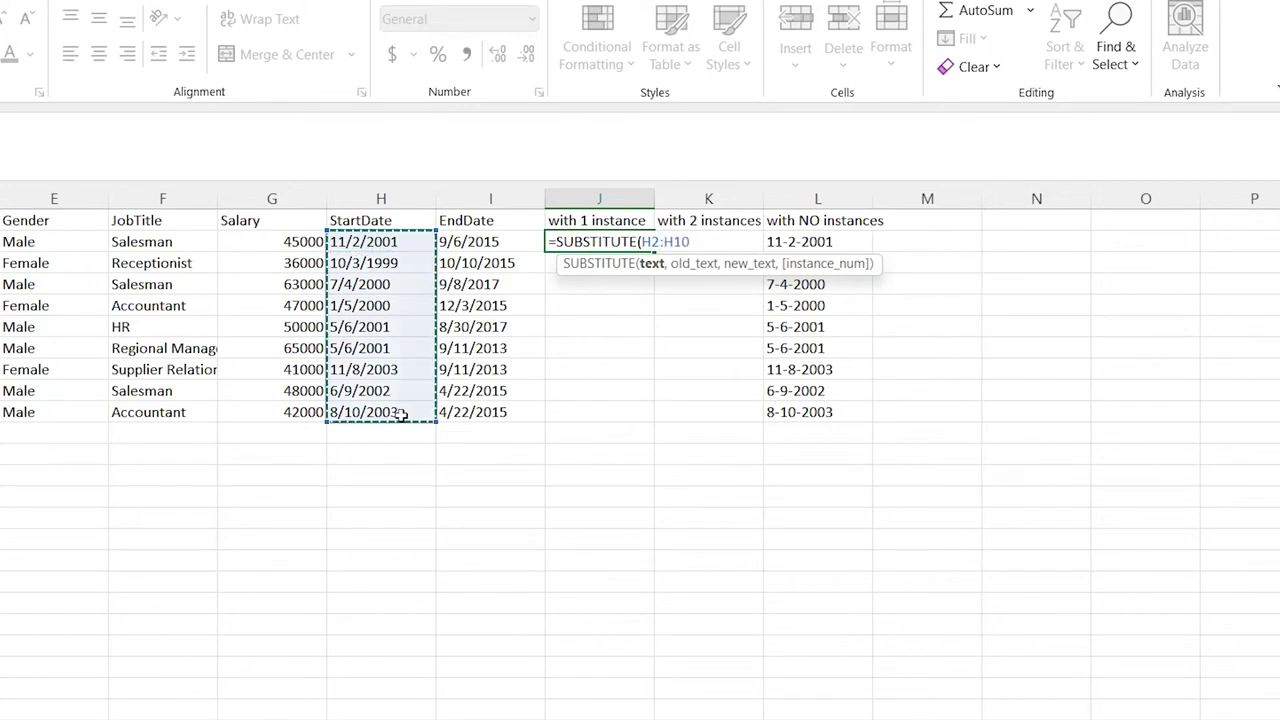
{"action": "type", "text": ",\"/"}
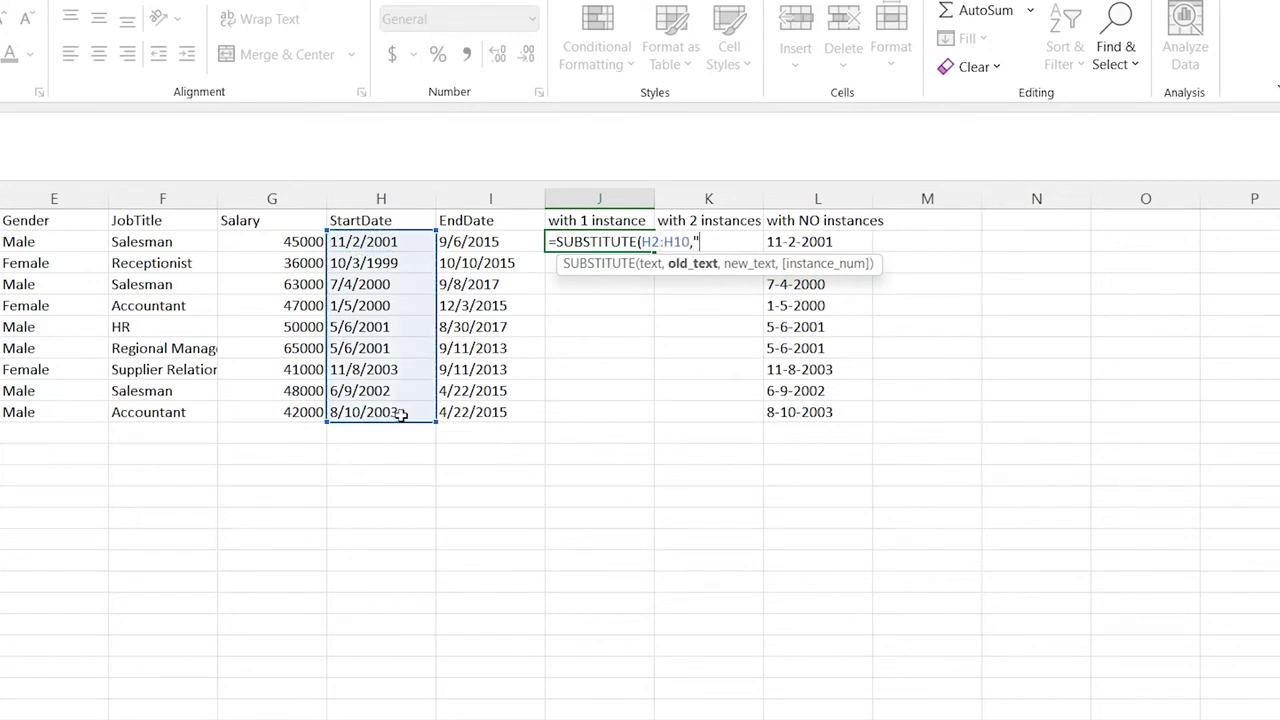
{"action": "type", "text": "\""}
{"action": "type", "text": ",-"}
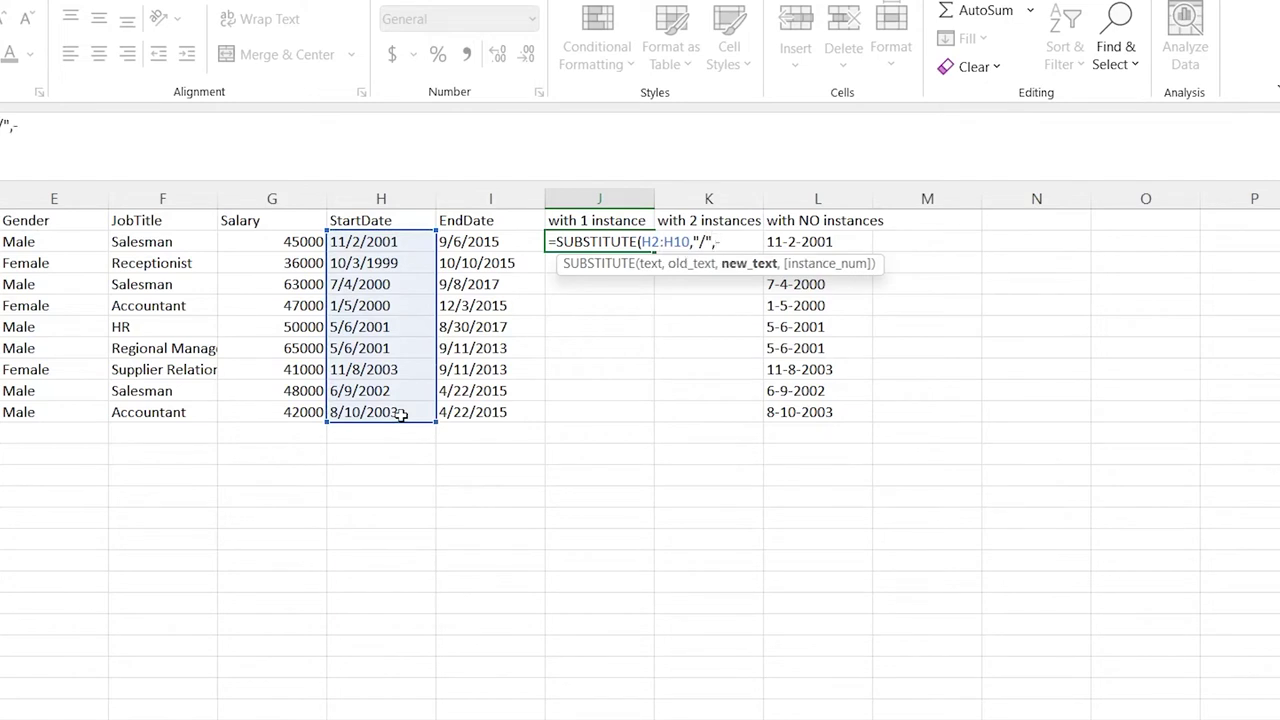
{"action": "key", "text": "BackSpace"}
{"action": "type", "text": "\"-\","}
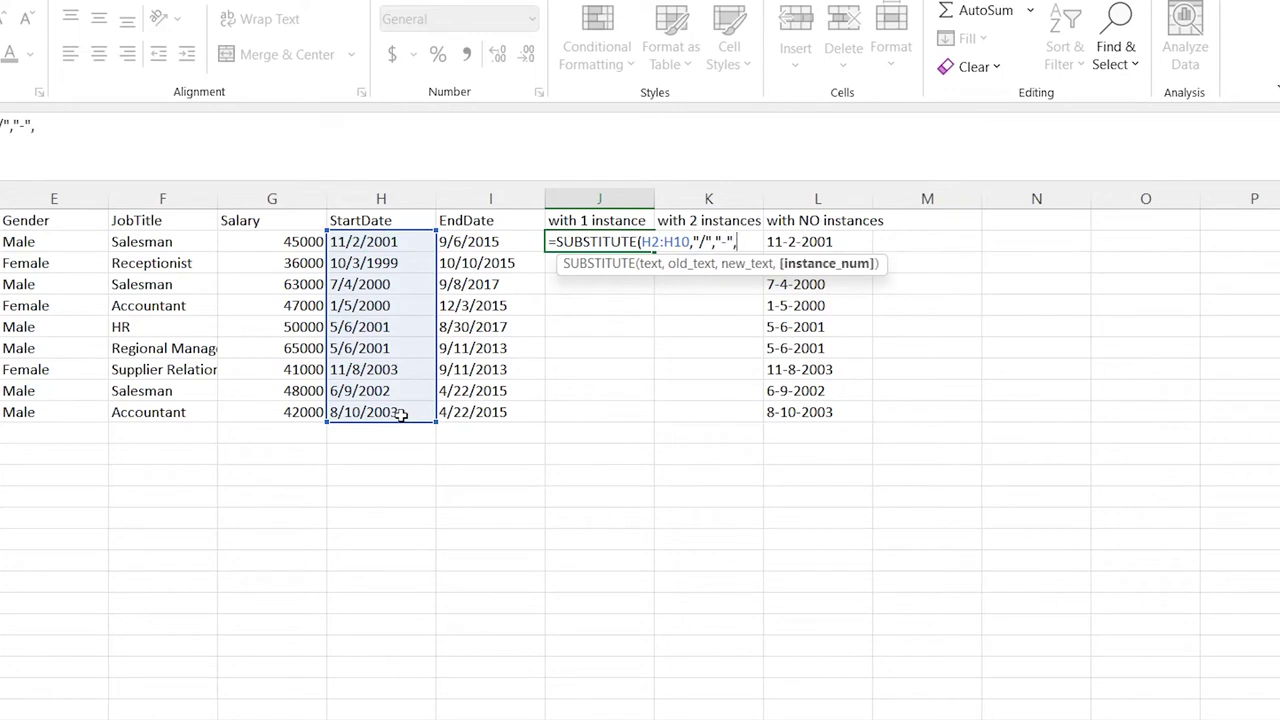
{"action": "type", "text": "1)"}
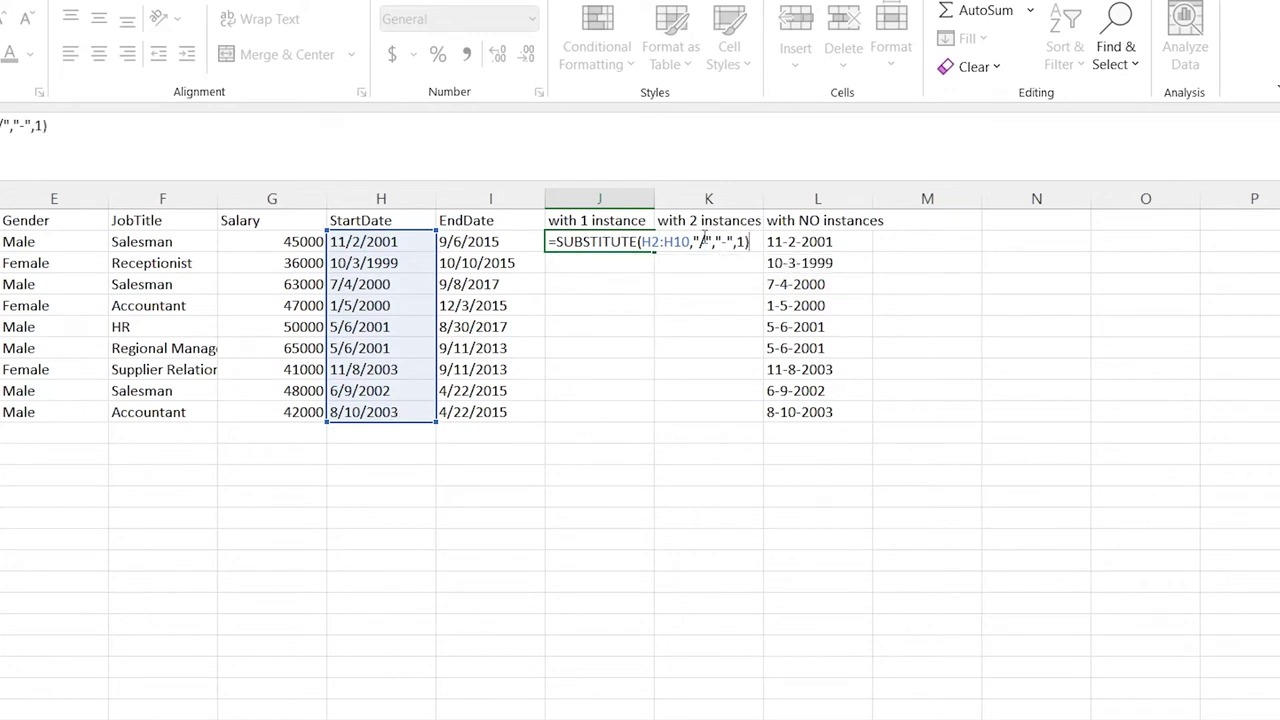
{"action": "key", "text": "Return"}
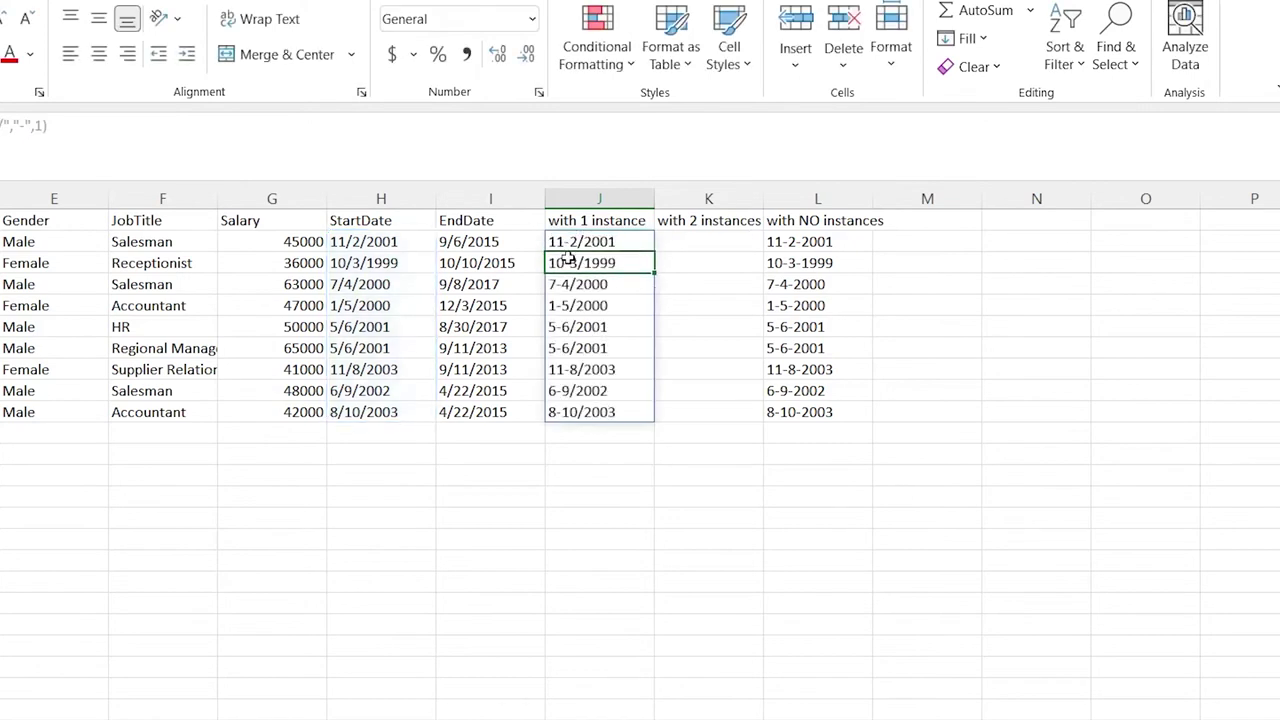
{"action": "left_click_drag", "start_coordinate": [565, 243], "coordinate": [566, 264]}
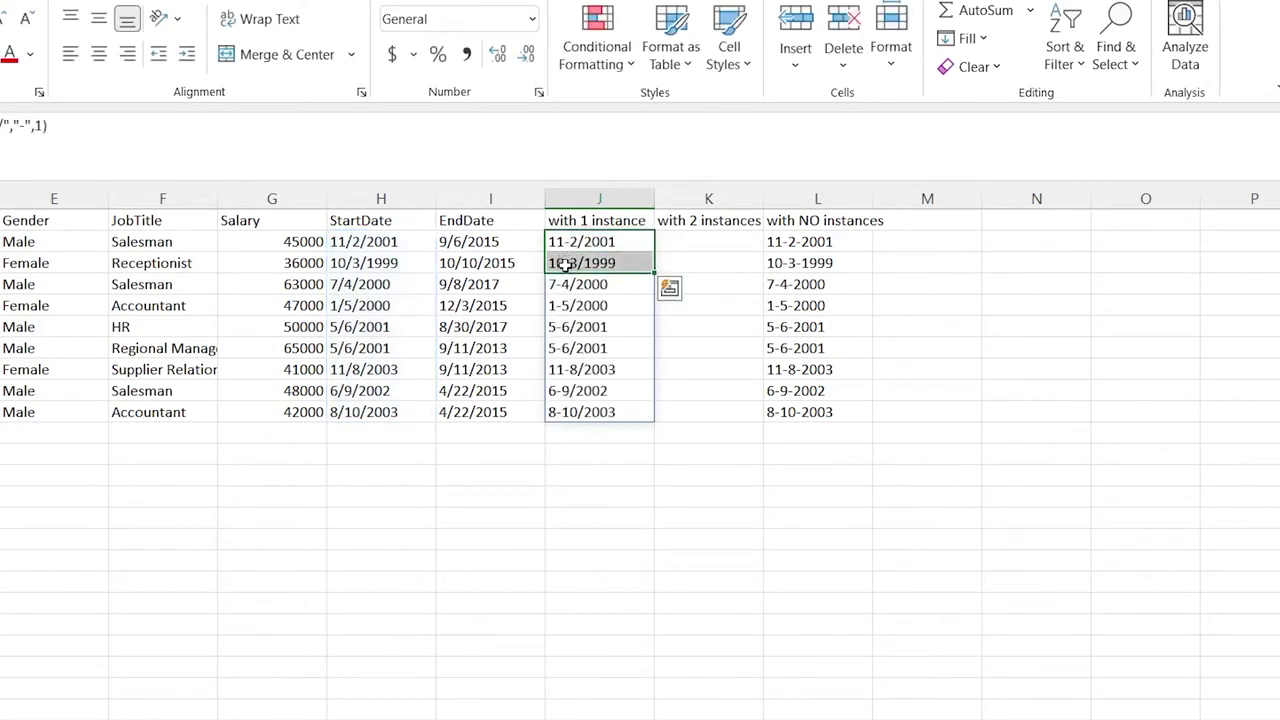
{"action": "left_click", "coordinate": [566, 264]}
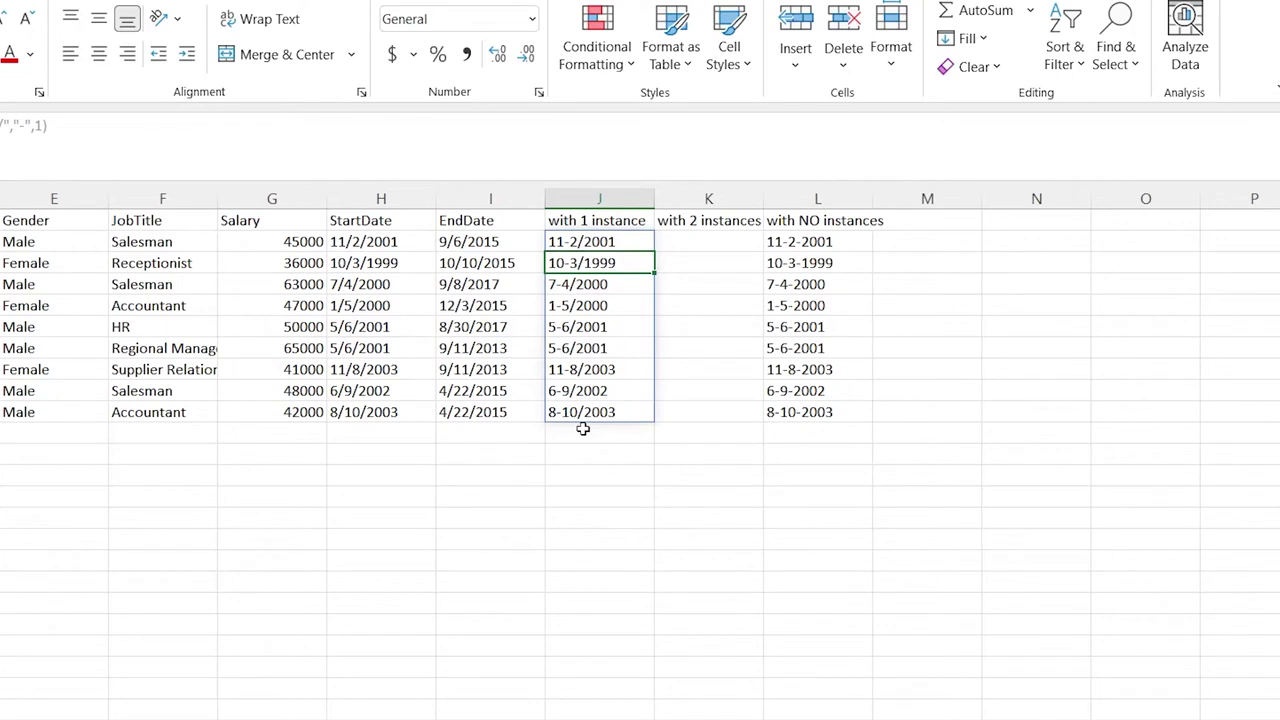
- Copy the SUBSTITUTE formula from J2 into K2 and change its instance number to 2
{"action": "left_click", "coordinate": [625, 241]}
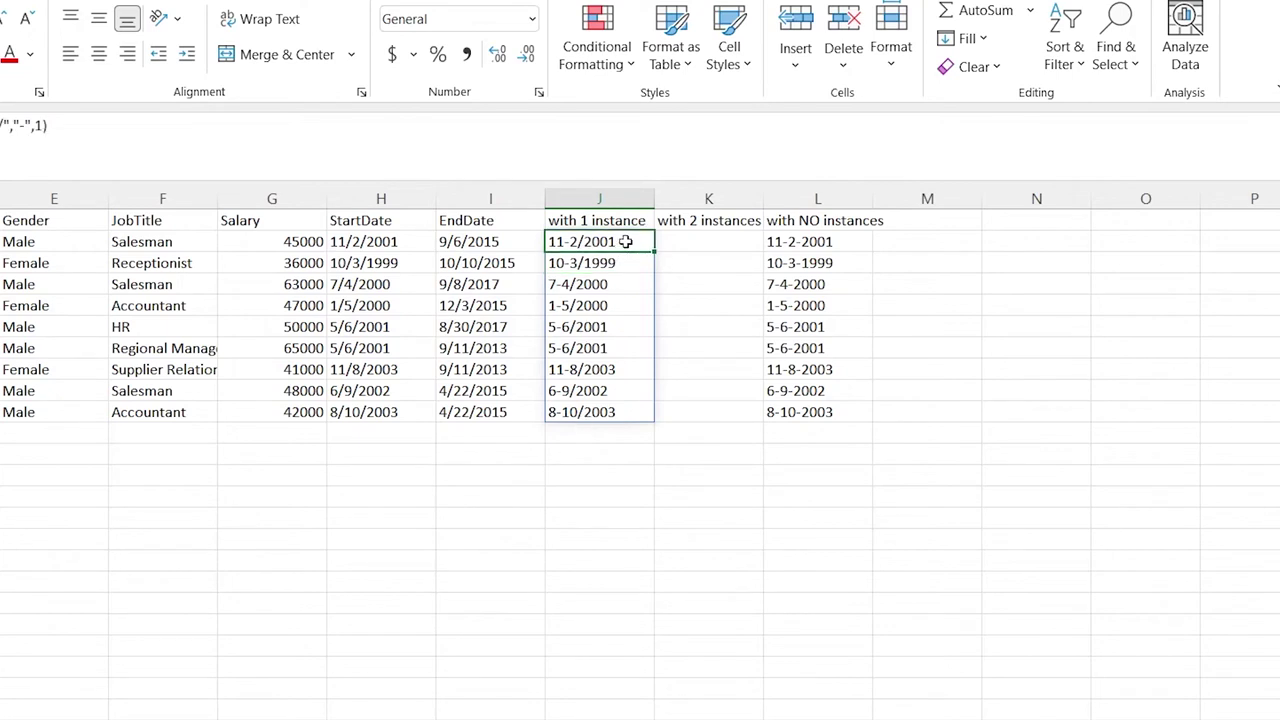
{"action": "left_click_drag", "start_coordinate": [50, 125], "coordinate": [2, 125]}
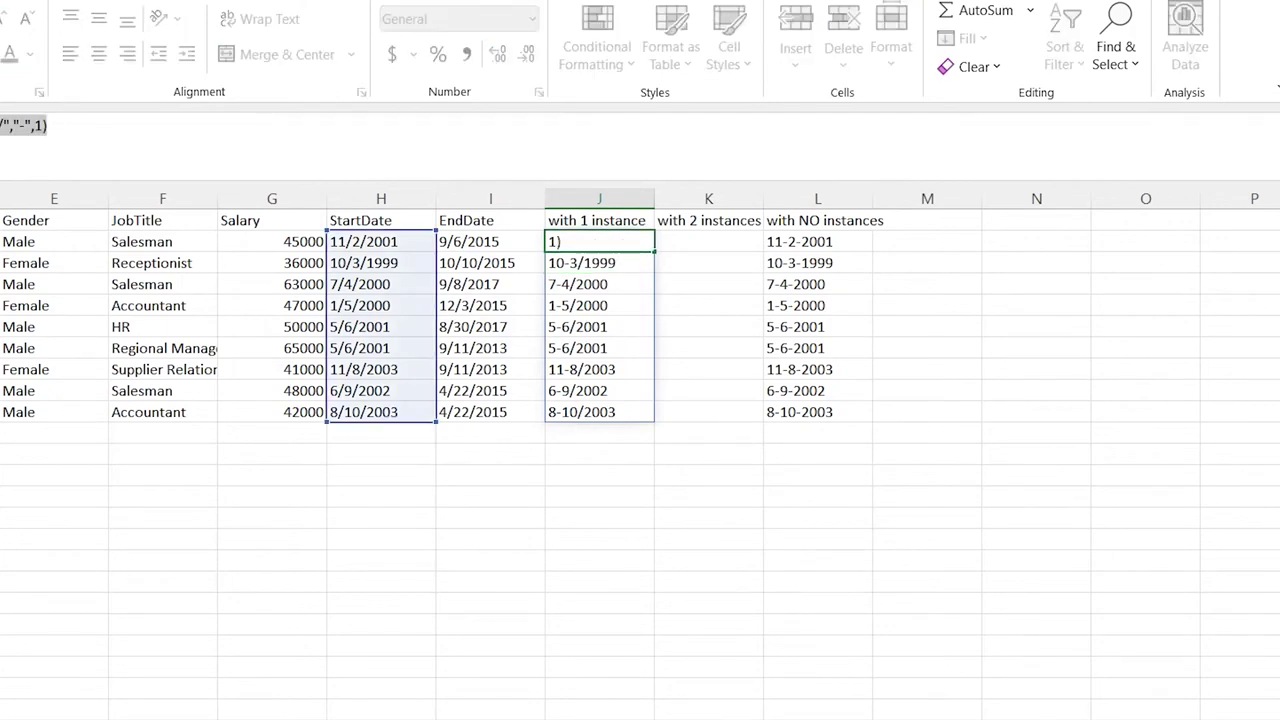
{"action": "key", "text": "Escape"}
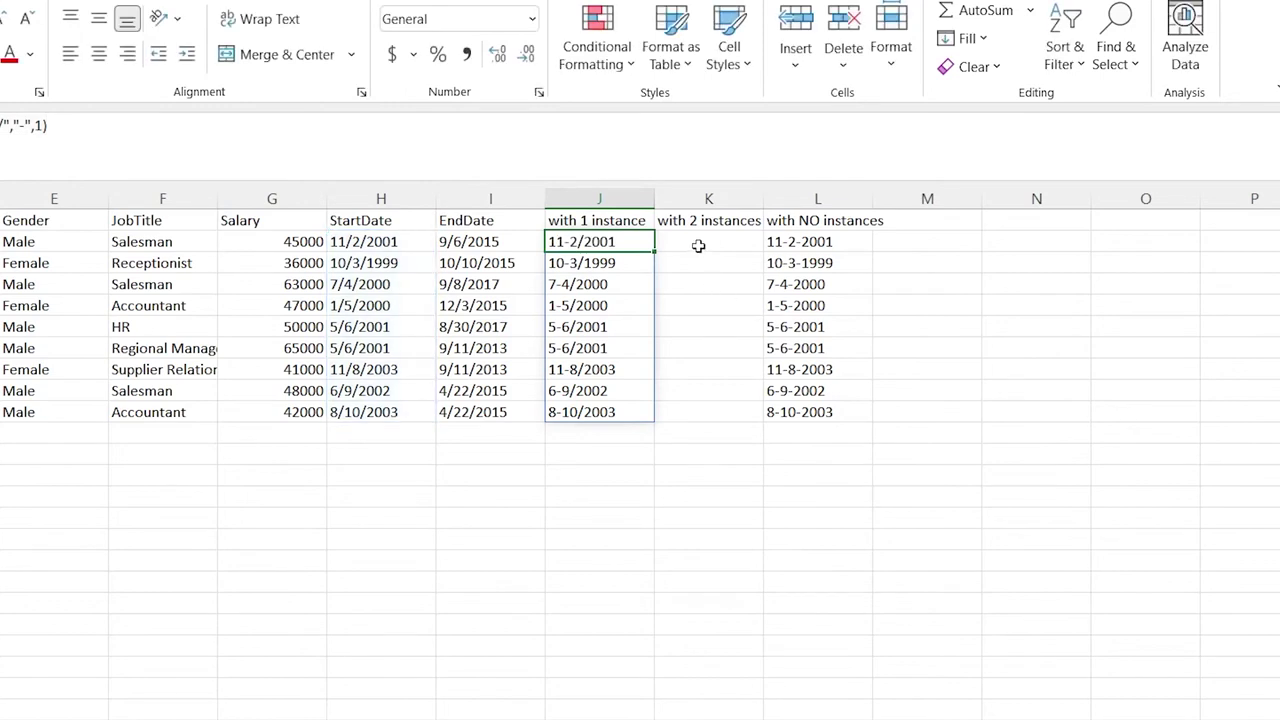
{"action": "left_click", "coordinate": [698, 244]}
{"action": "key", "text": "ctrl+v"}
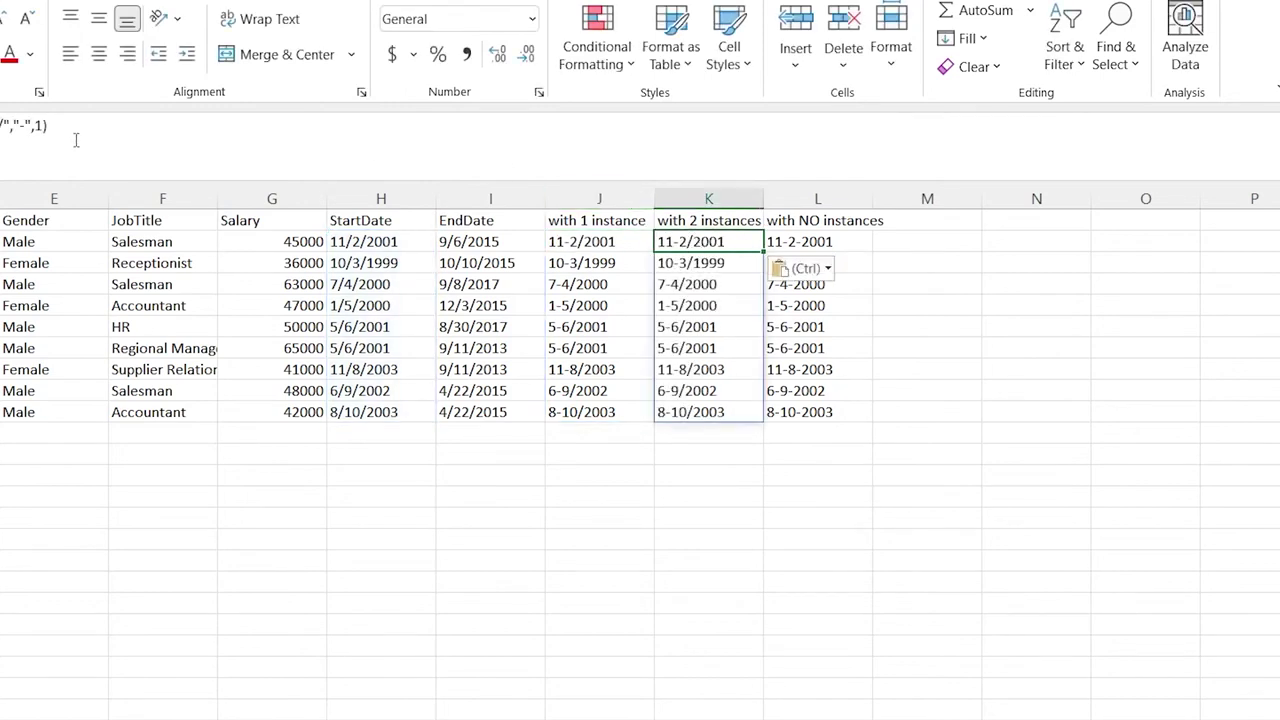
{"action": "left_click", "coordinate": [40, 125]}
{"action": "key", "text": "BackSpace"}
{"action": "type", "text": "2"}
{"action": "key", "text": "ctrl+Return"}
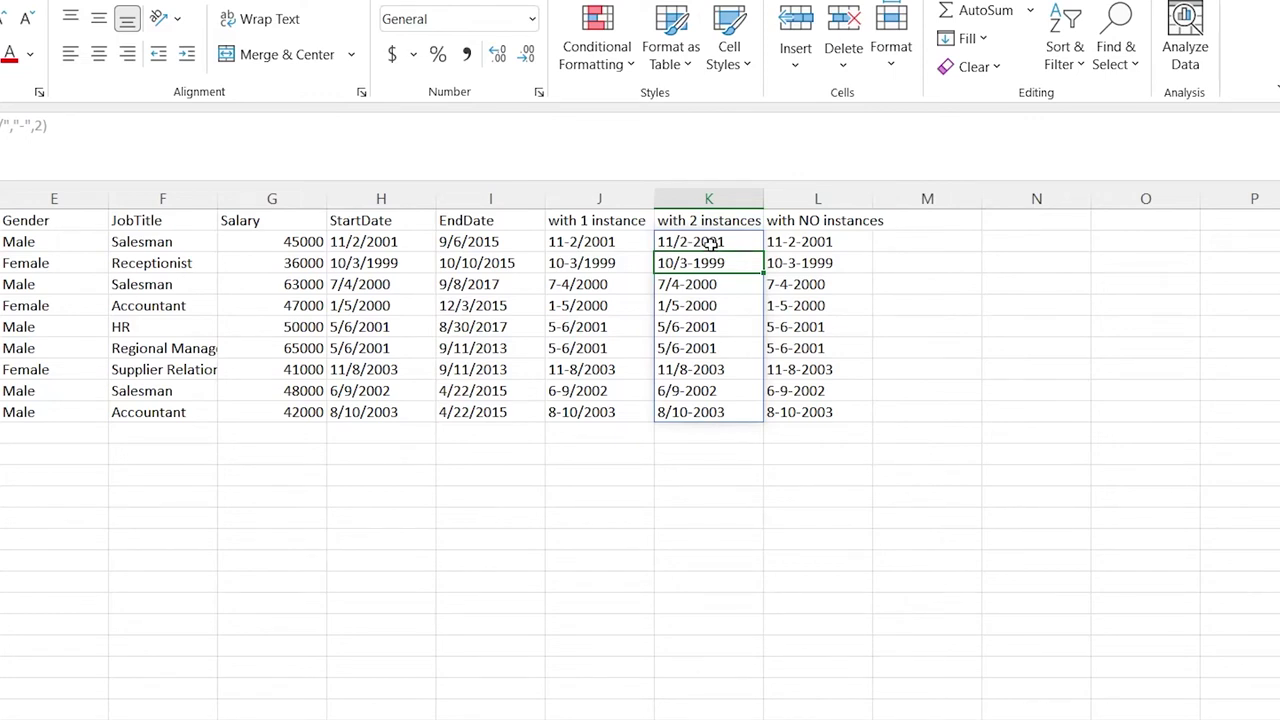
{"action": "left_click", "coordinate": [840, 242]}
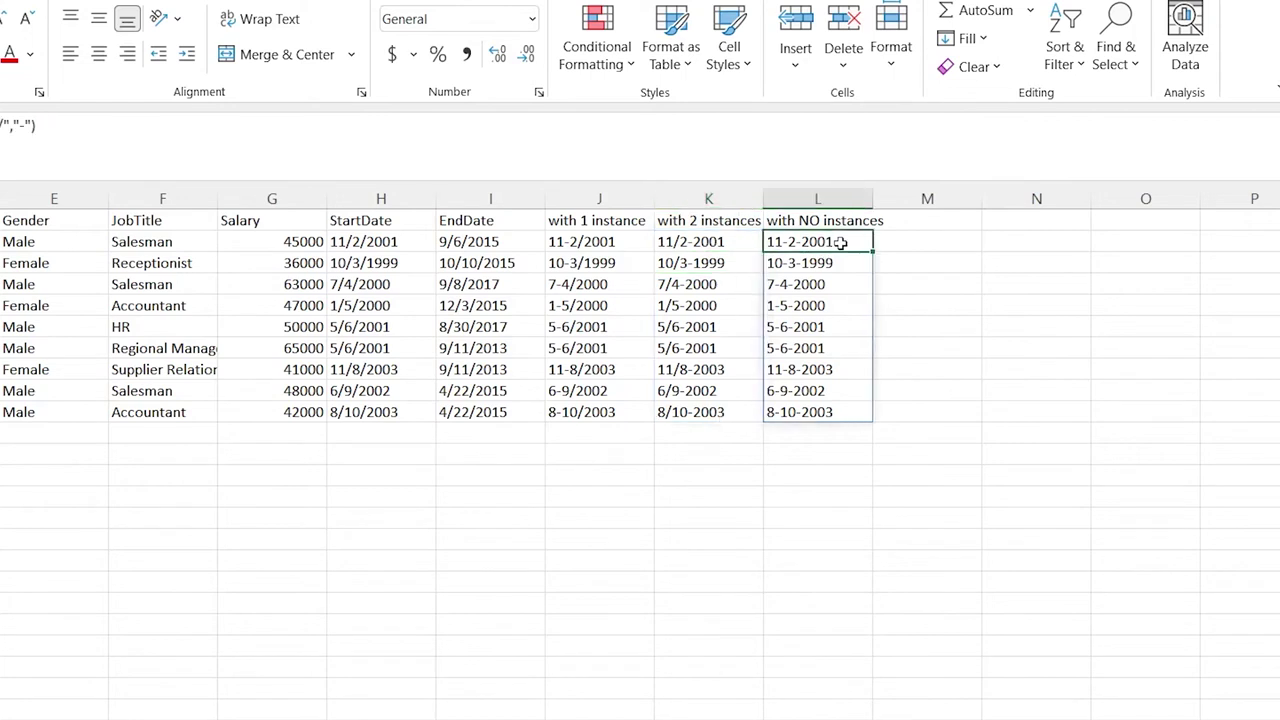
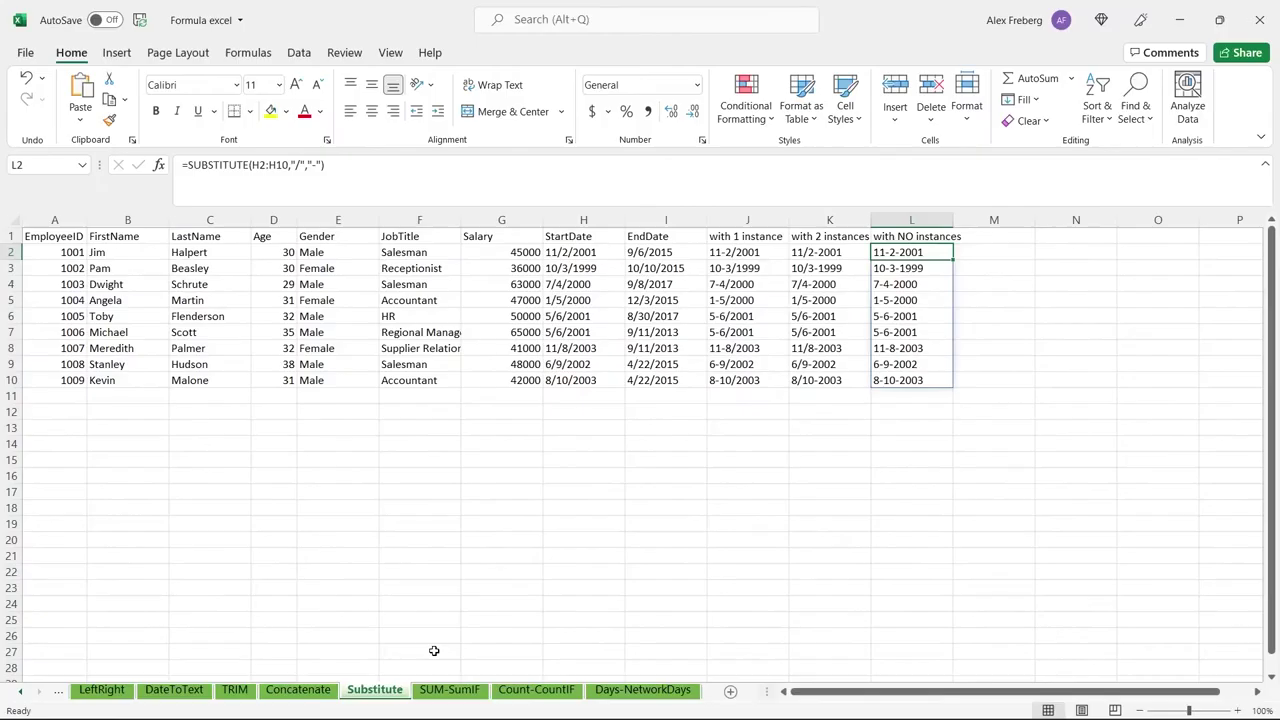
- Switch to the SUM-SumIF sheet and look over the empty SUM, SUMIF and SUMIFS cells in row 2
{"action": "left_click", "coordinate": [460, 692]}
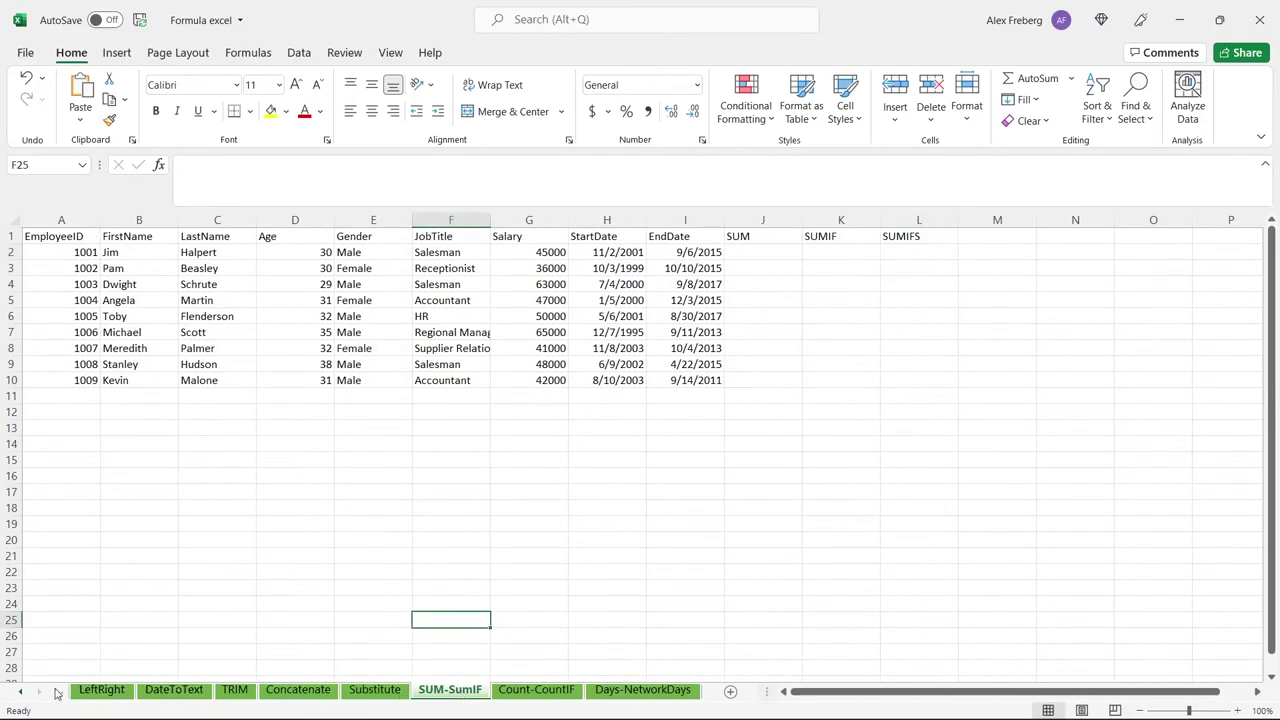
{"action": "left_click", "coordinate": [766, 251]}
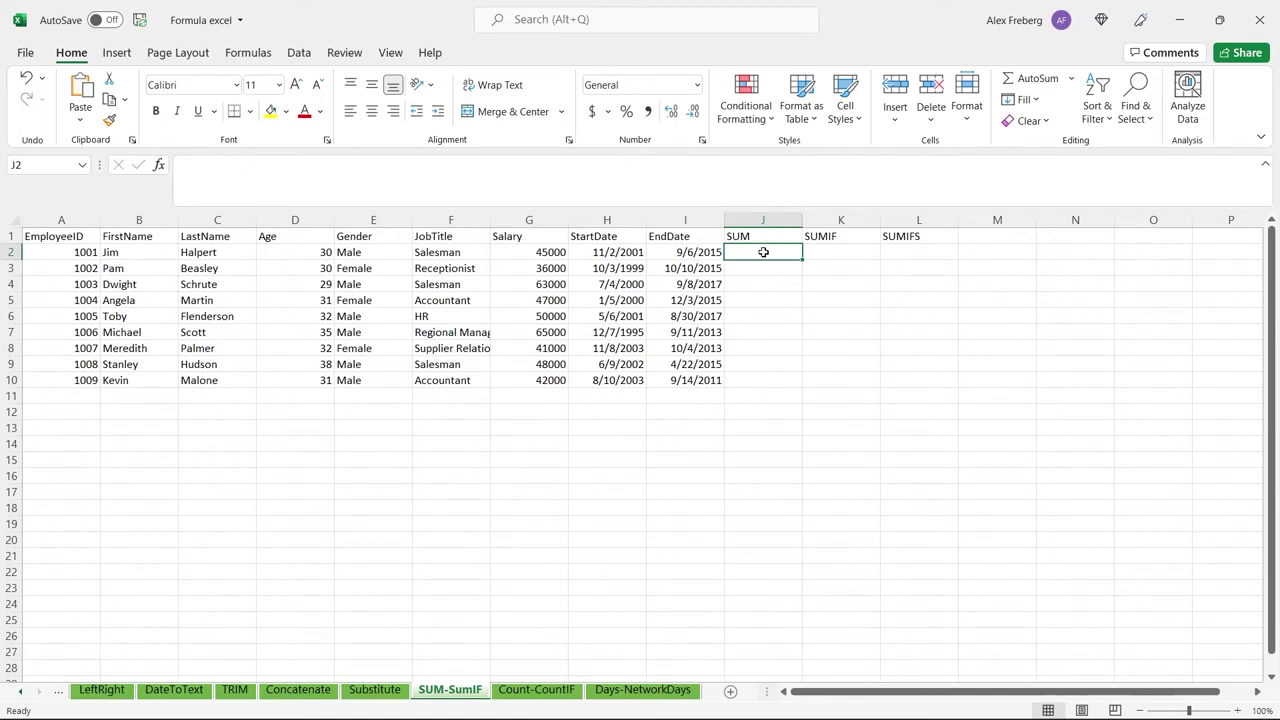
{"action": "left_click", "coordinate": [839, 248]}
{"action": "left_click", "coordinate": [907, 251]}
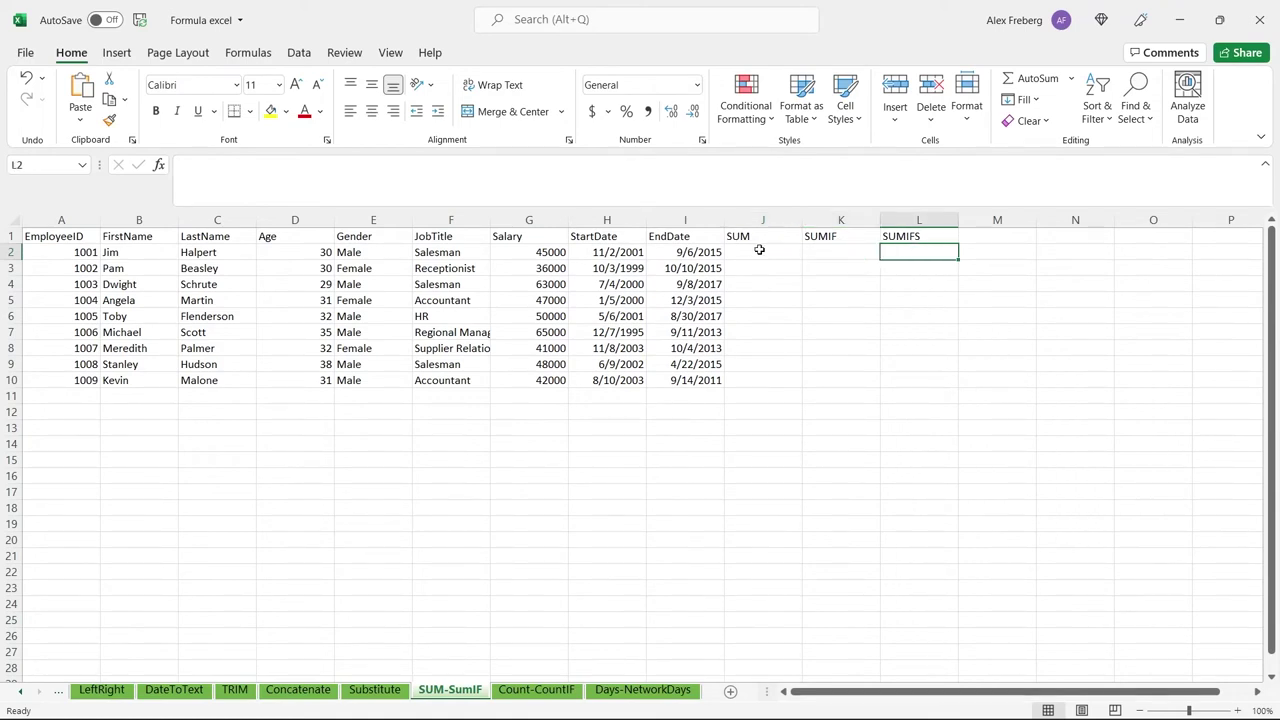
- Enter =SUM(G2:G10) in J2 to total the Salary column
{"action": "left_click", "coordinate": [745, 250]}
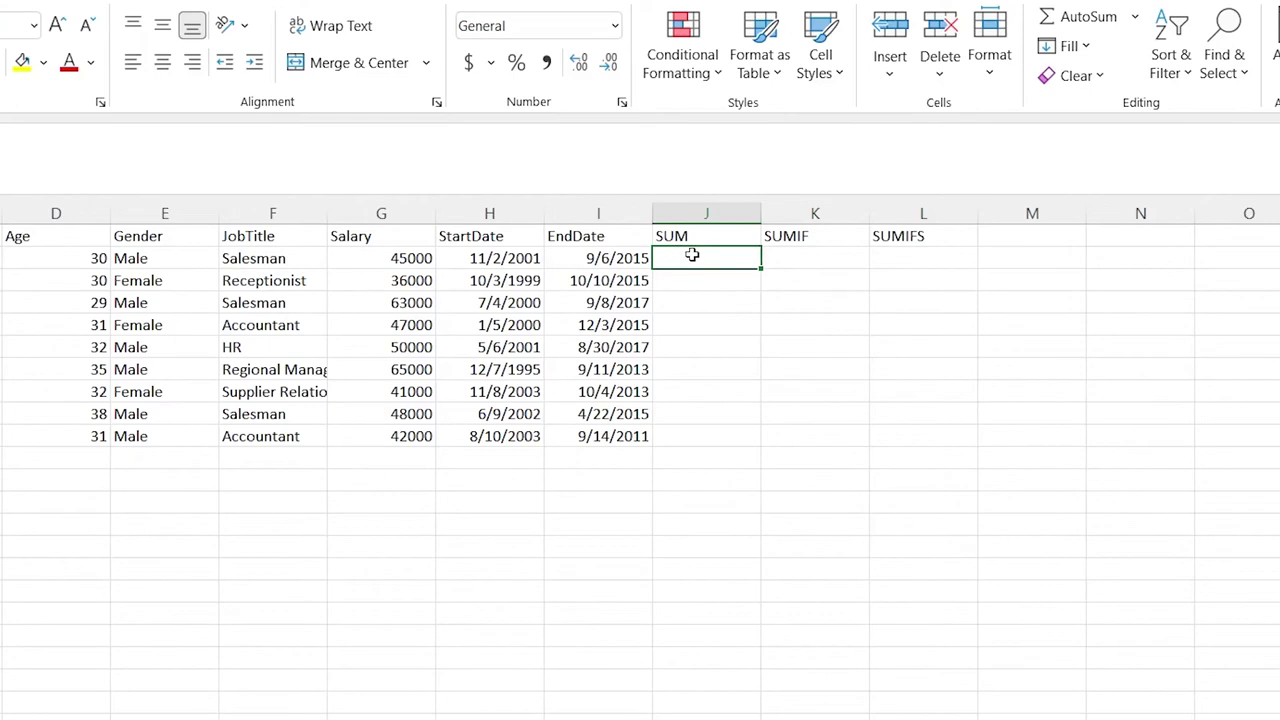
{"action": "type", "text": "=SUM"}
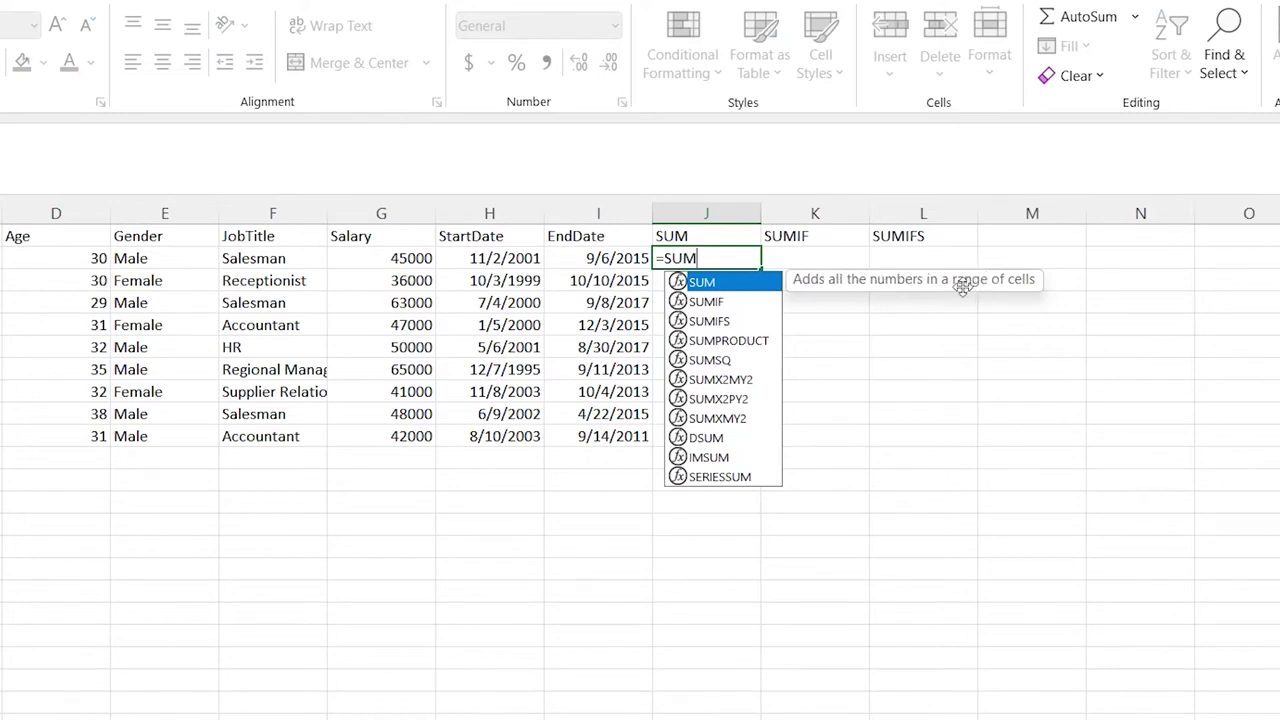
{"action": "type", "text": "("}
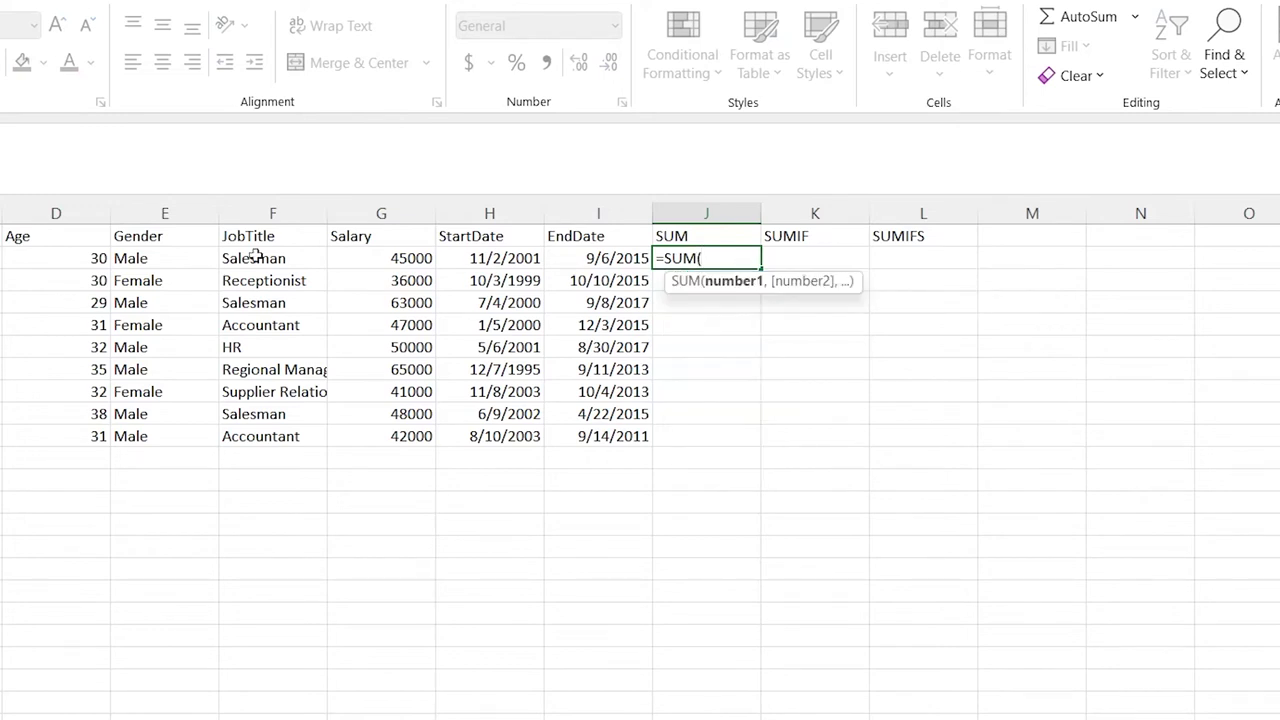
{"action": "left_click", "coordinate": [390, 258]}
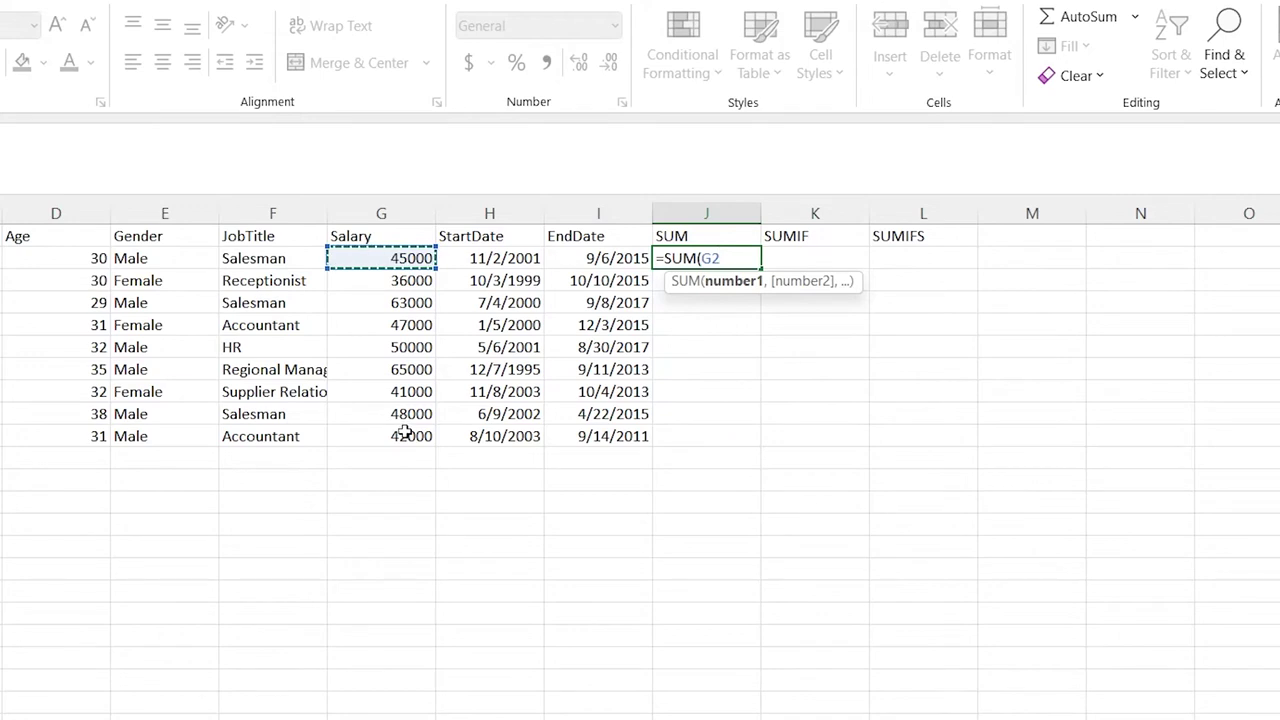
{"action": "left_click", "coordinate": [405, 432], "text": "shift"}
{"action": "type", "text": ")"}
{"action": "key", "text": "Return"}
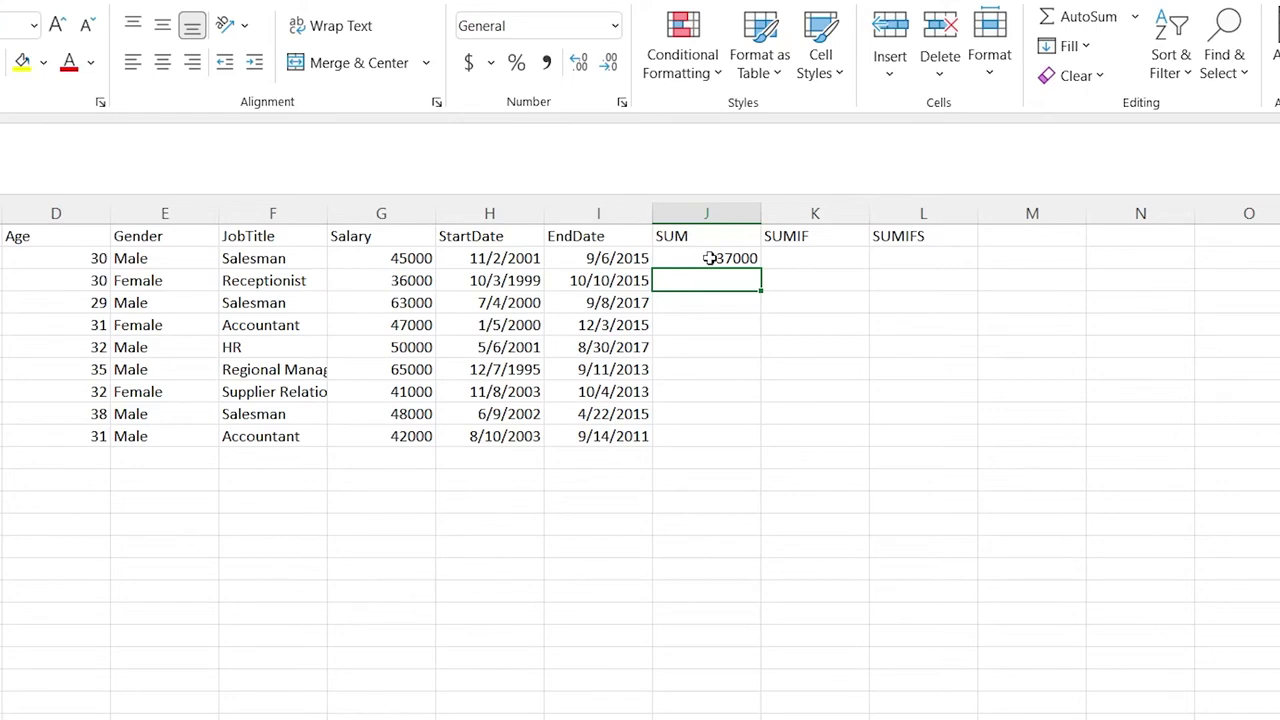
- Enter =SUMIF(G2:G10,">50000") in K2 to add up only the salaries above 50000
{"action": "left_click", "coordinate": [807, 258]}
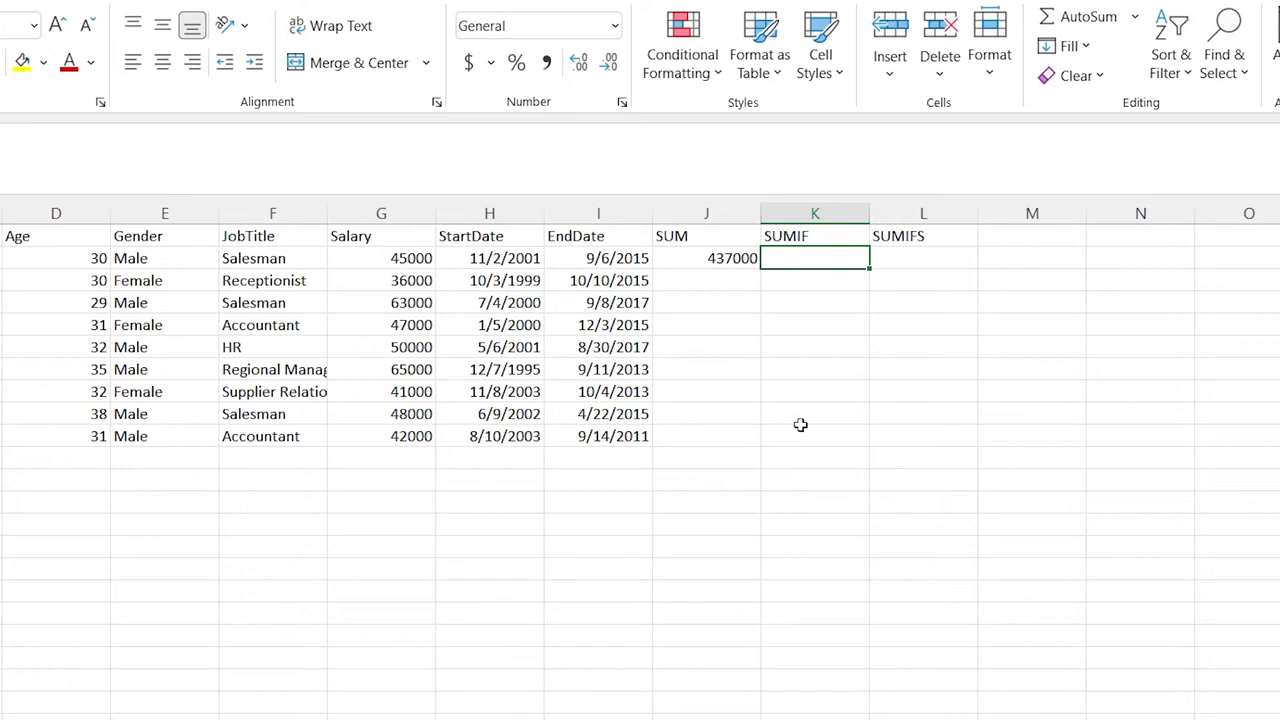
{"action": "double_click", "coordinate": [813, 260]}
{"action": "type", "text": "="}
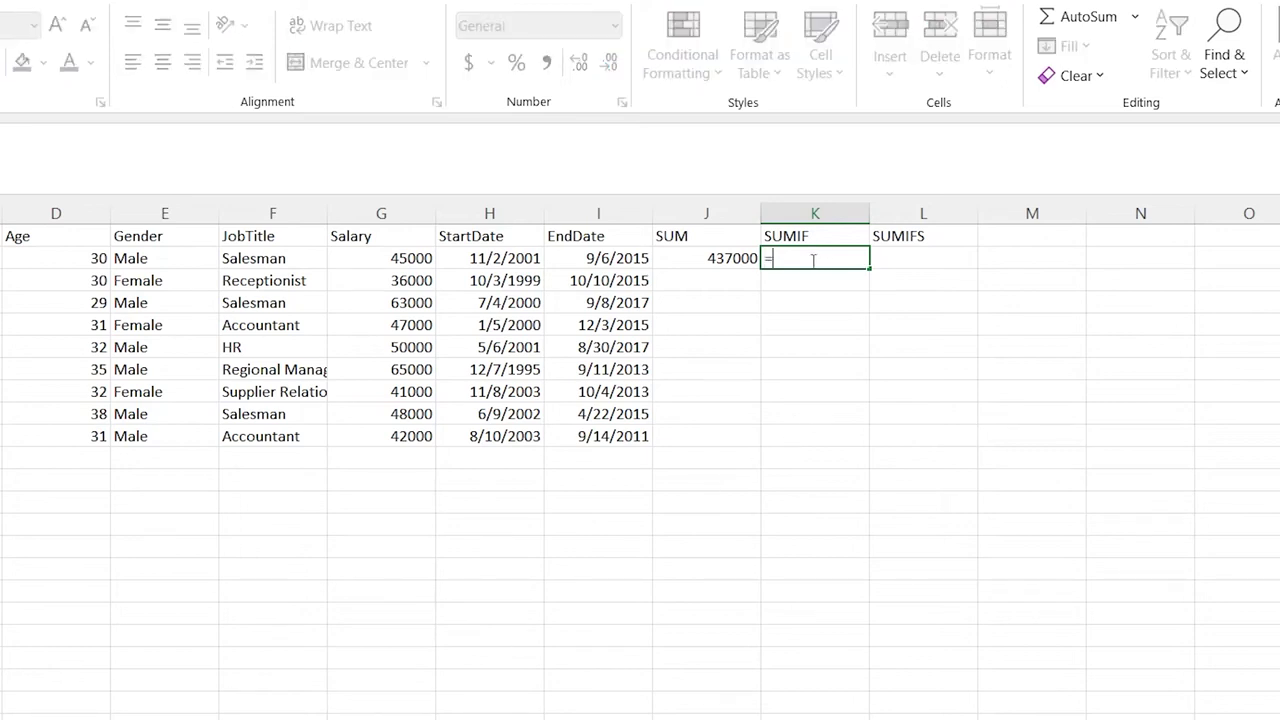
{"action": "type", "text": "SUMIF("}
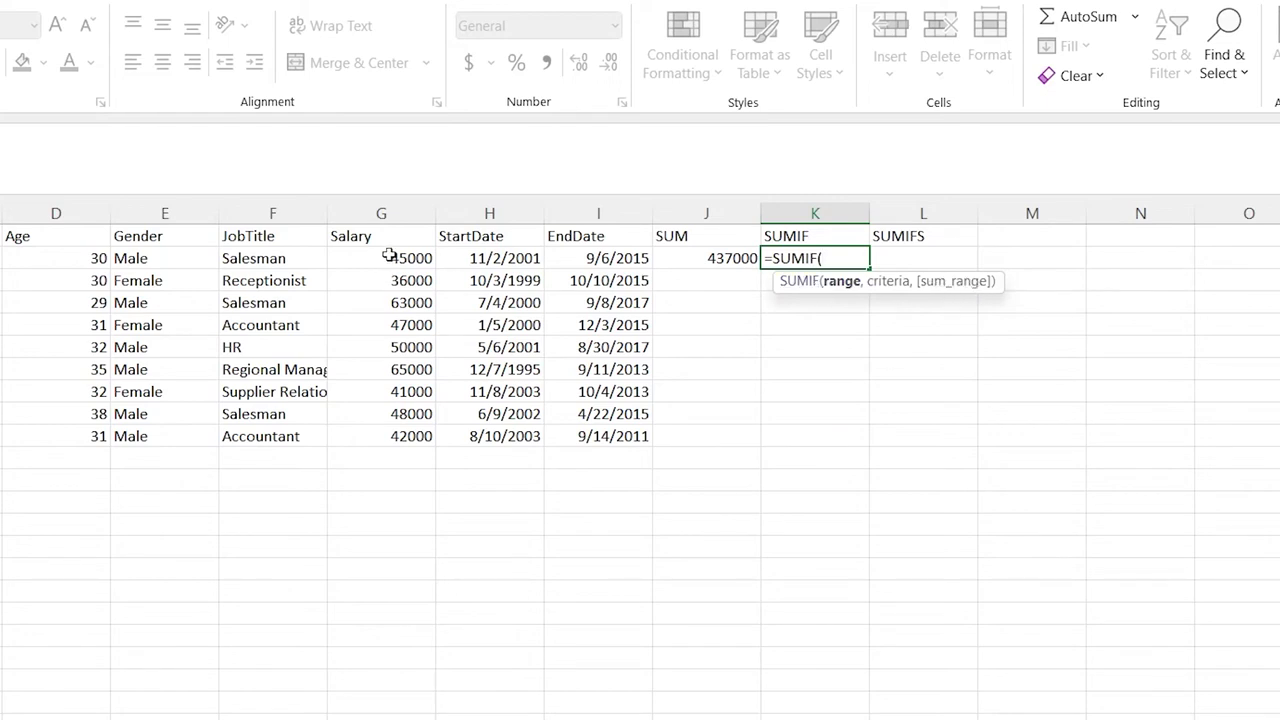
{"action": "left_click_drag", "start_coordinate": [390, 255], "coordinate": [396, 432]}
{"action": "type", "text": ","}
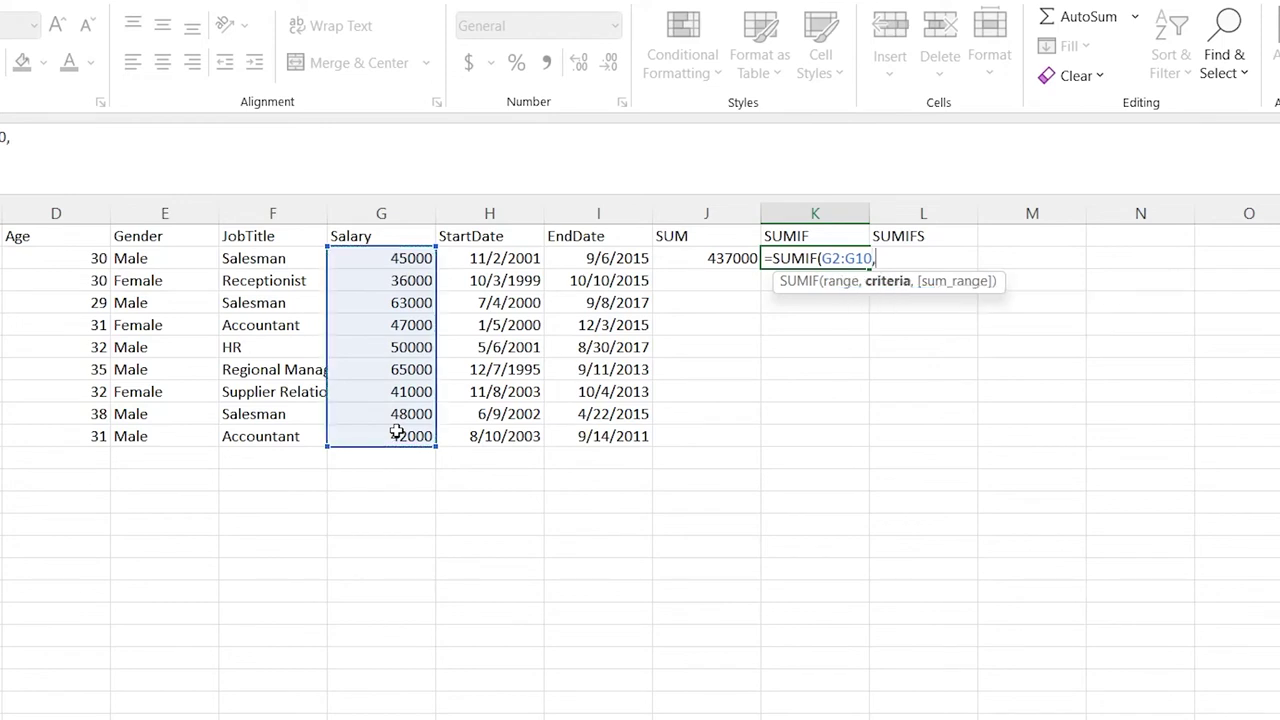
{"action": "type", "text": "\">5000"}
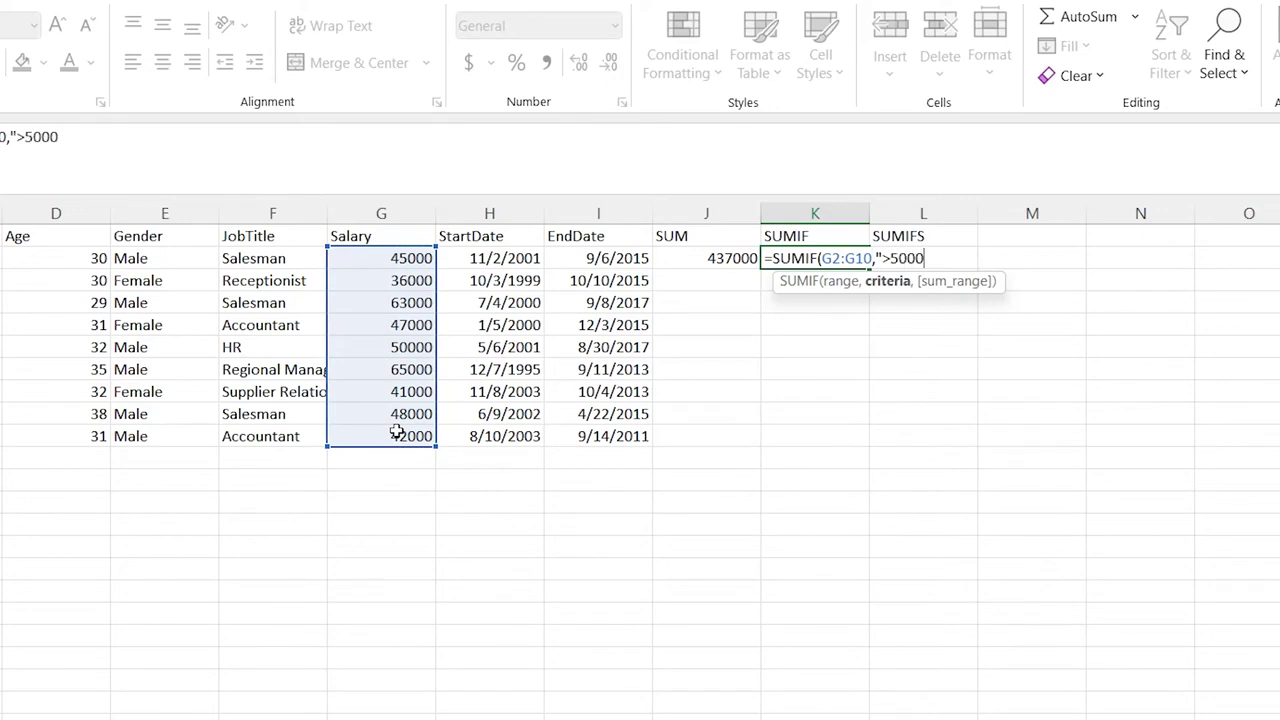
{"action": "type", "text": "0\""}
{"action": "key", "text": "Return"}
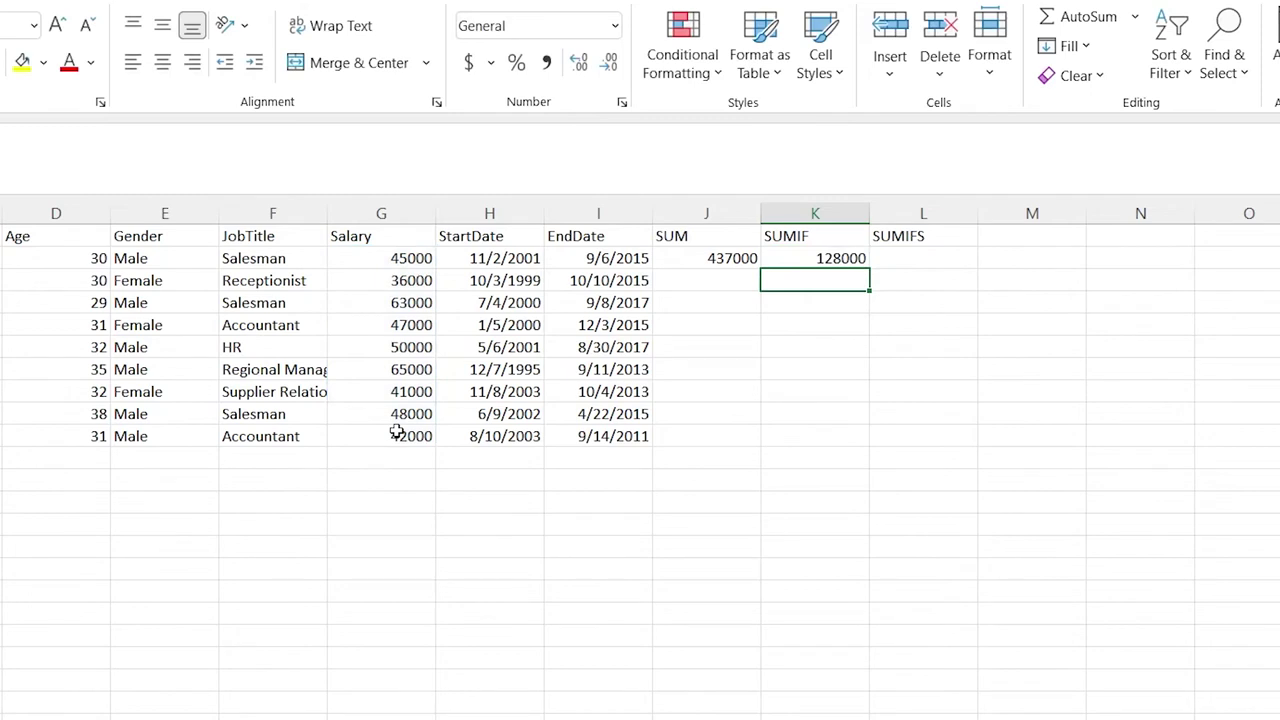
- Check the SUMIF result in K2 against the individual salaries in G6 and G4
{"action": "left_click", "coordinate": [820, 258]}
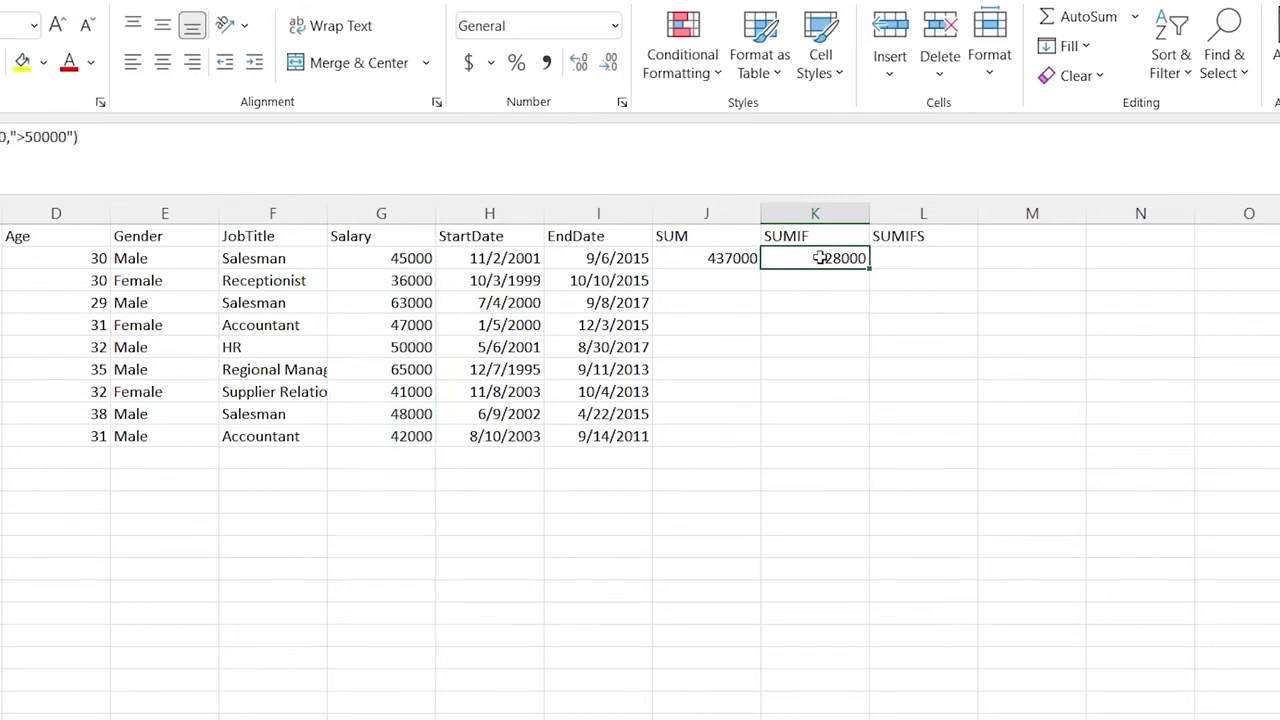
{"action": "left_click", "coordinate": [393, 346]}
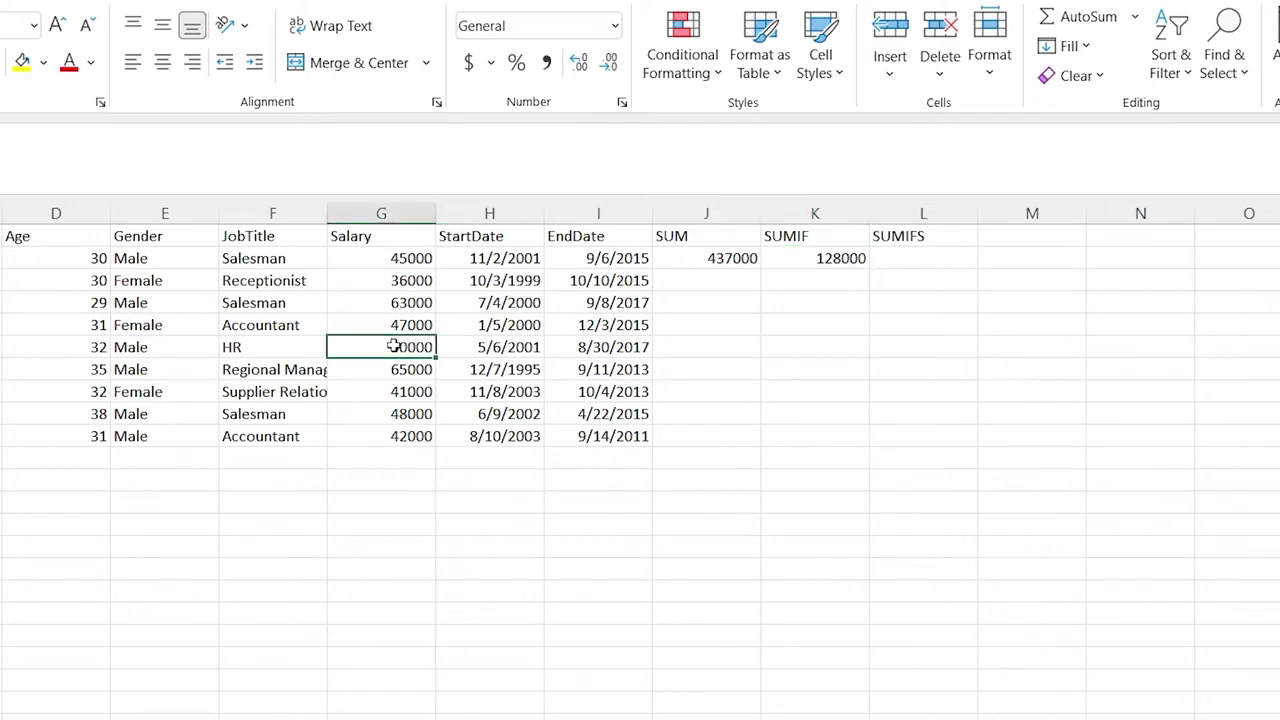
{"action": "left_click", "coordinate": [399, 302]}
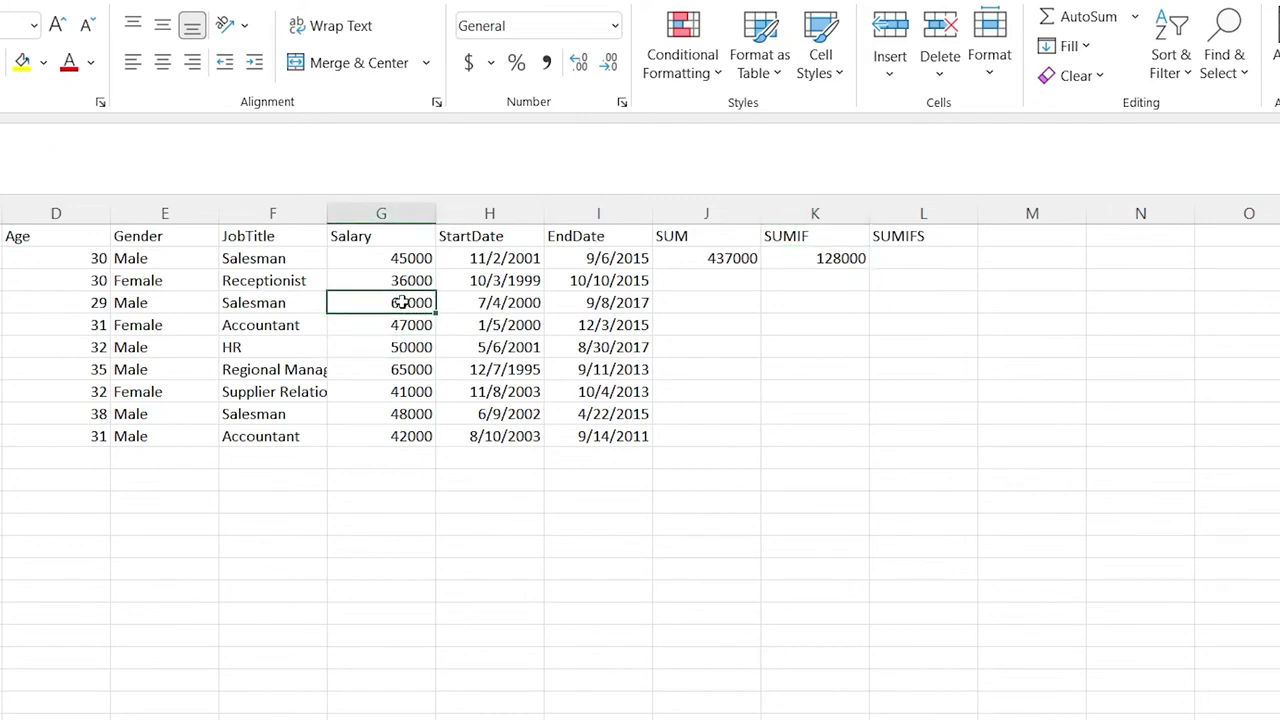
- Compare the salary in G7 with the SUMIF formula and its result in K2
{"action": "left_click", "coordinate": [400, 369]}
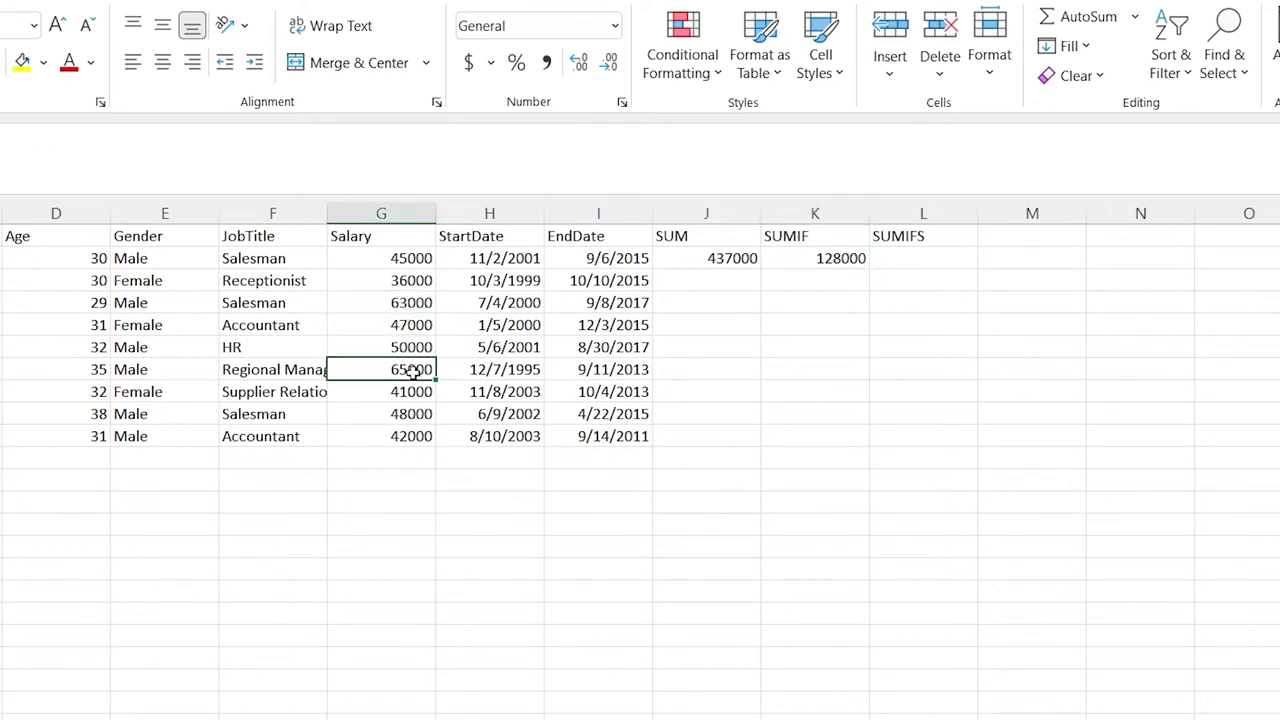
{"action": "left_click", "coordinate": [838, 258]}
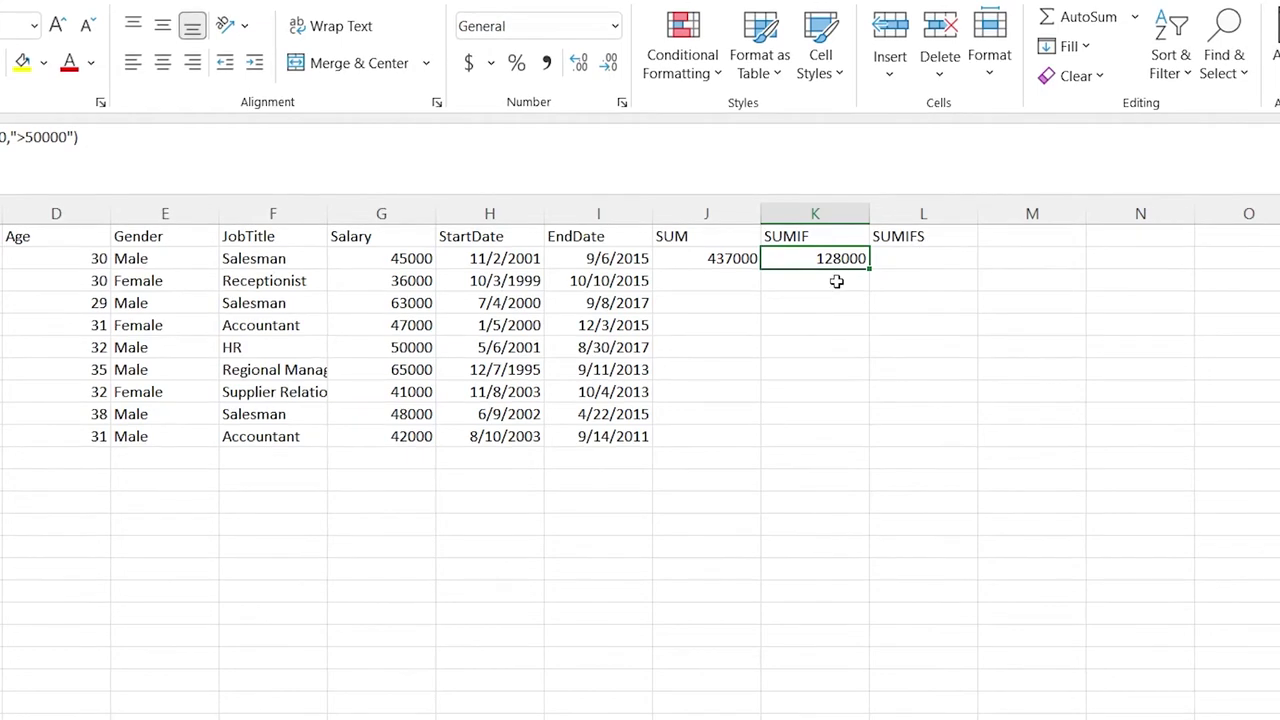
- Start a SUMIFS formula in L2 with the Salary cells G2:G10 as the sum range
{"action": "double_click", "coordinate": [918, 260]}
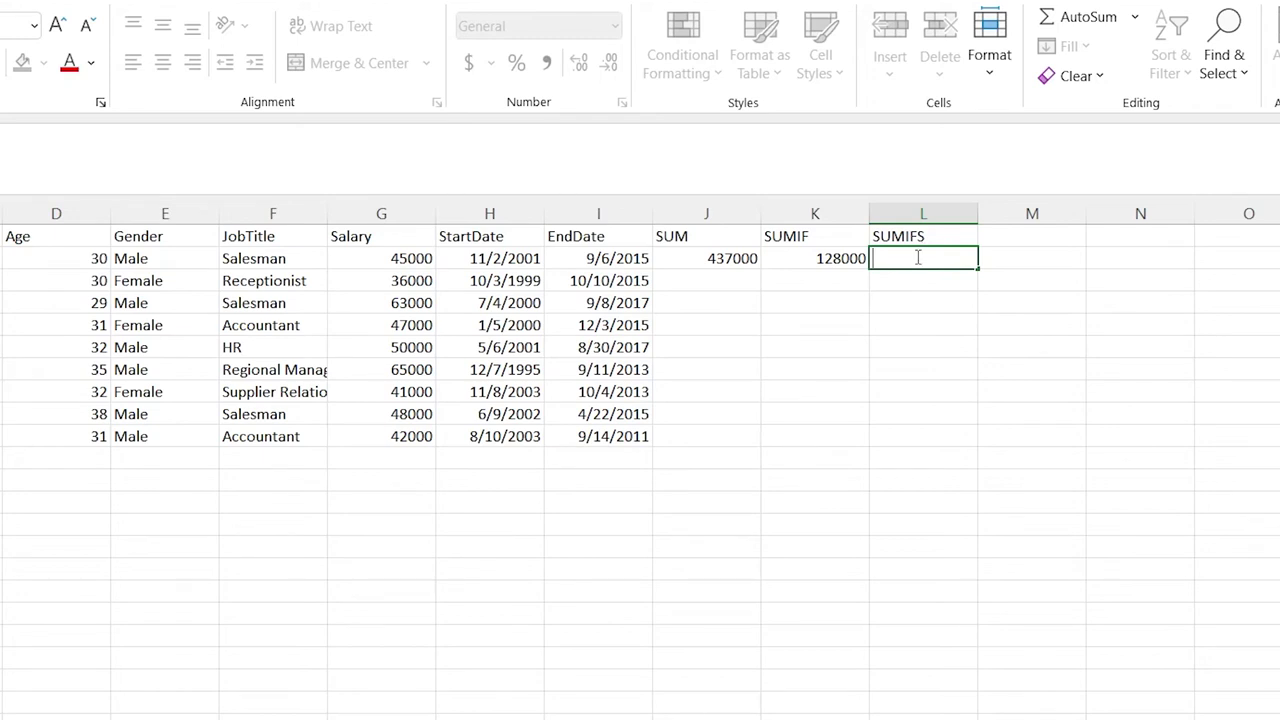
{"action": "type", "text": "=SUMIFS"}
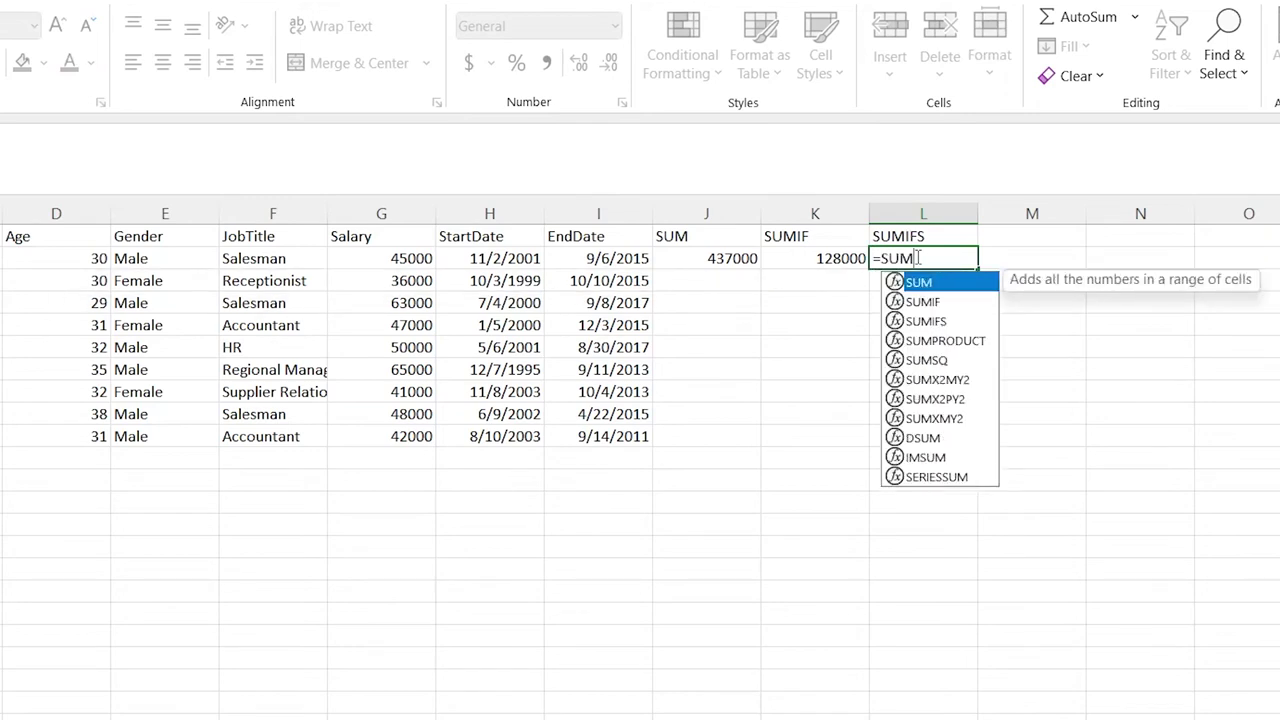
{"action": "key", "text": "BackSpace"}
{"action": "key", "text": "BackSpace"}
{"action": "type", "text": "FS"}
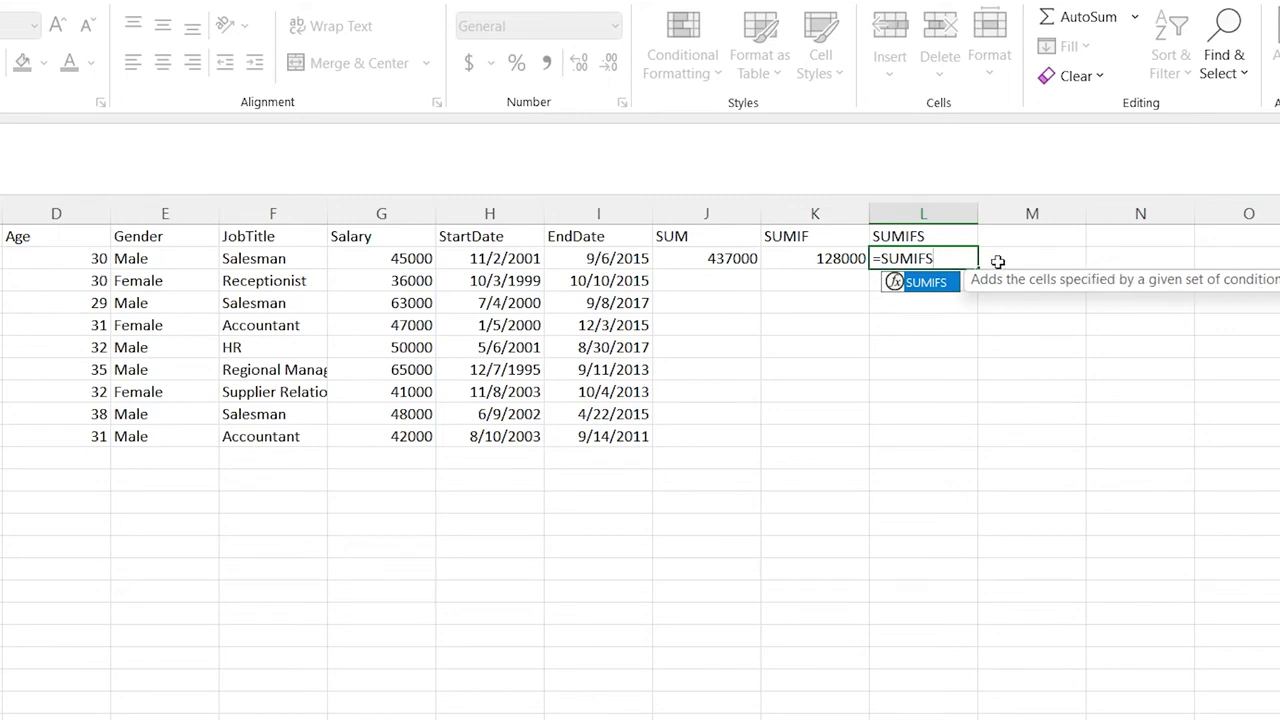
{"action": "left_click", "coordinate": [961, 258]}
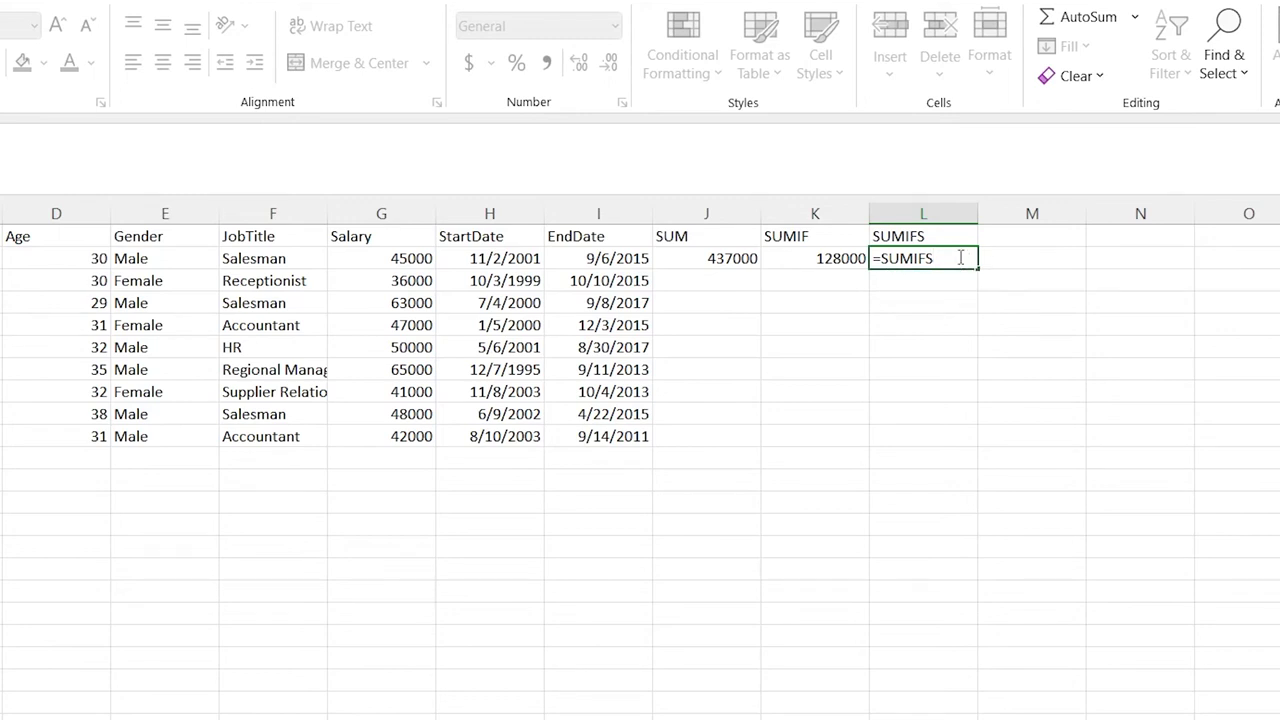
{"action": "type", "text": "("}
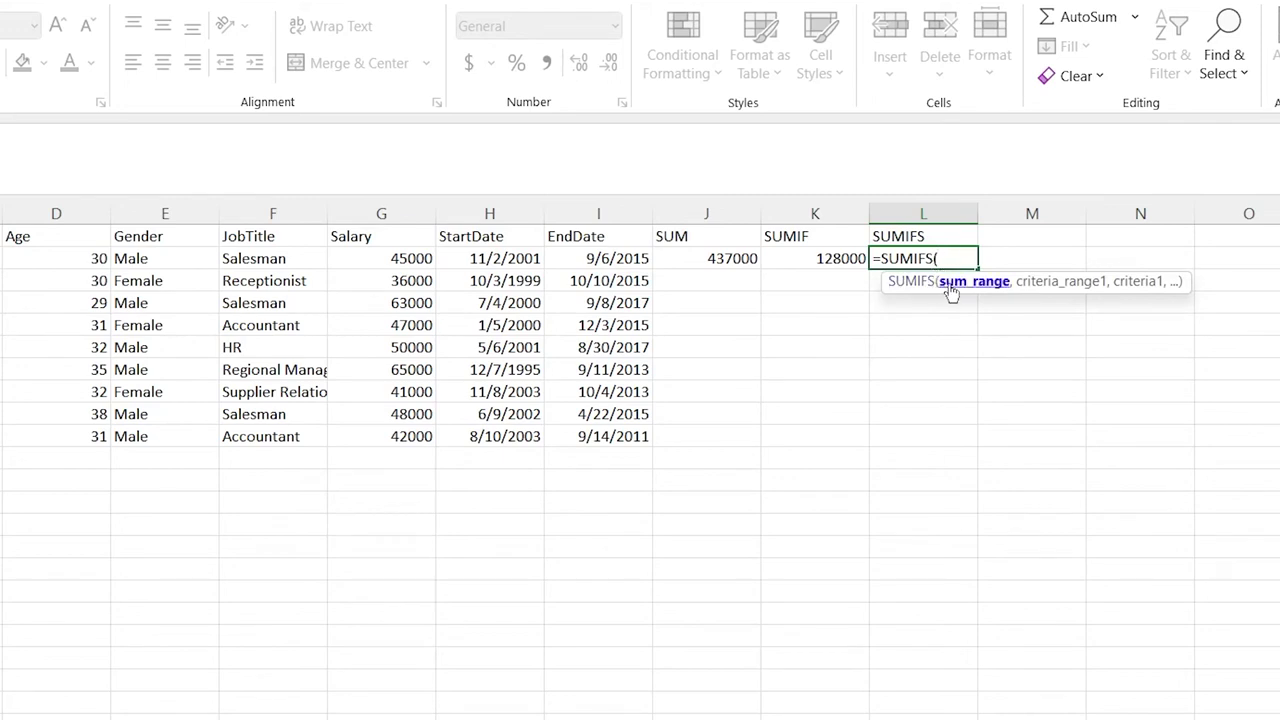
{"action": "left_click", "coordinate": [379, 258]}
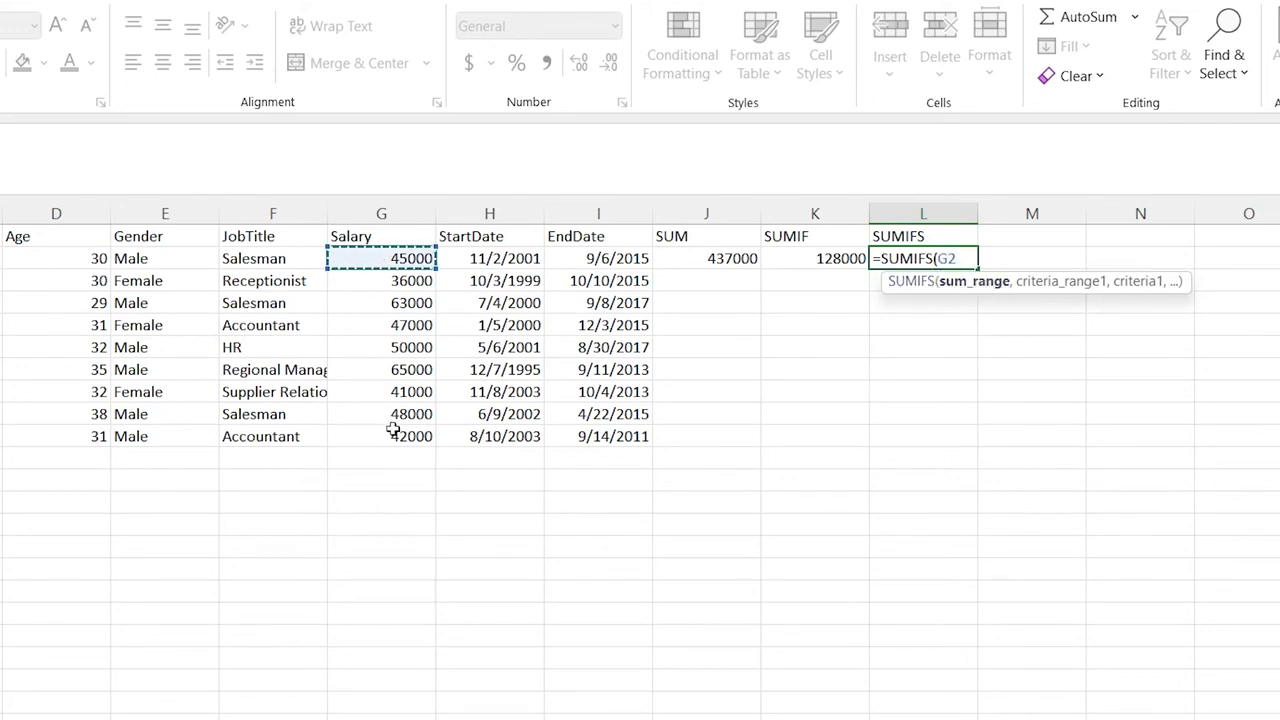
{"action": "left_click_drag", "start_coordinate": [379, 258], "coordinate": [392, 432]}
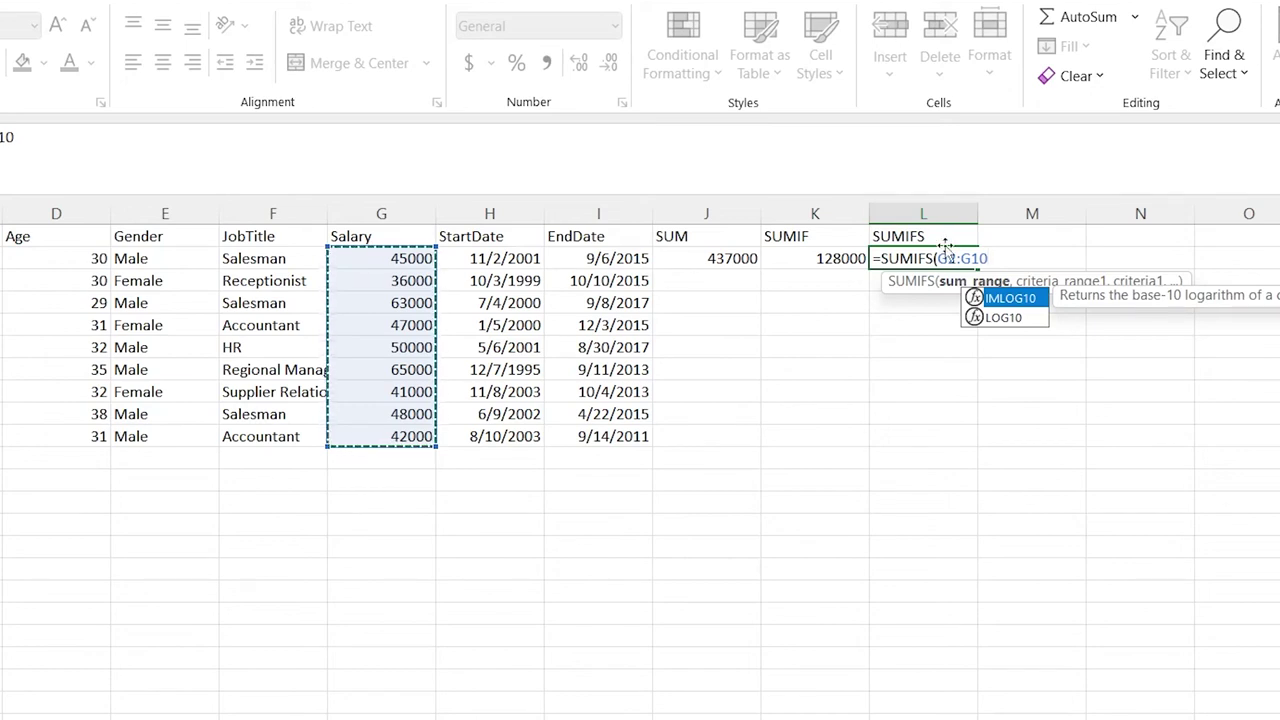
{"action": "type", "text": ","}
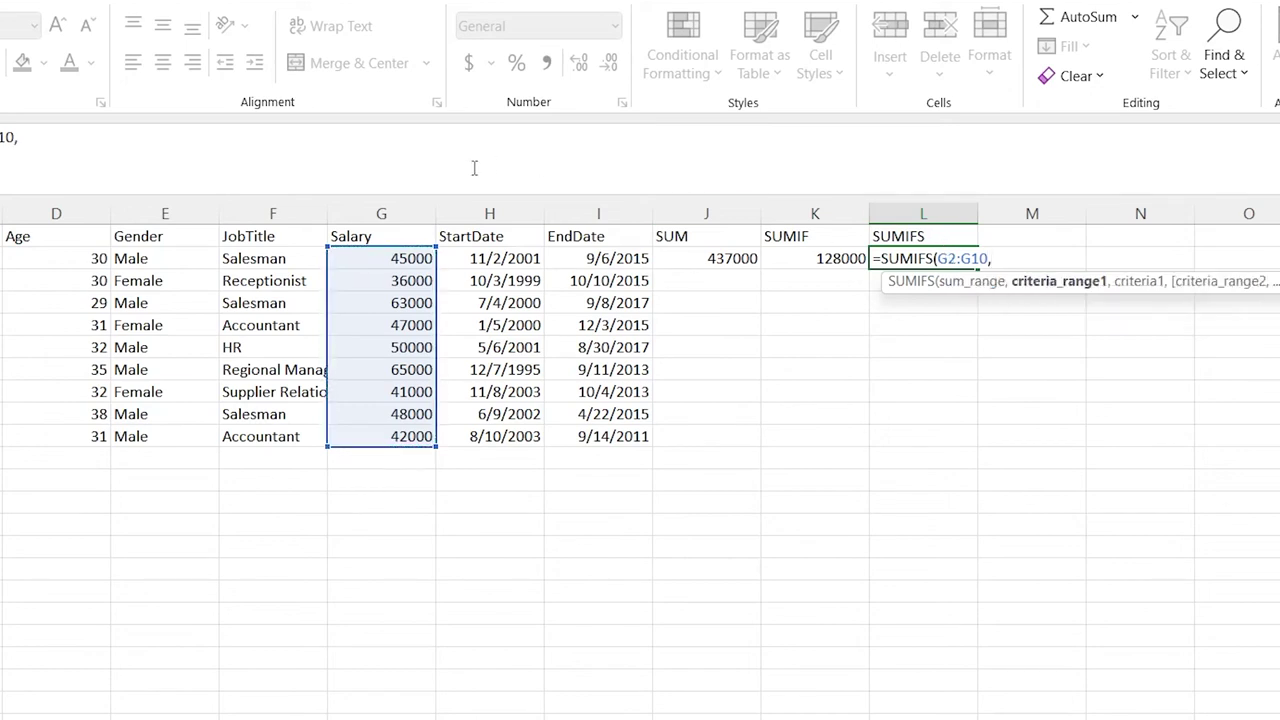
- Add the first SUMIFS condition in L2: criteria range E2:E10 with the criterion "Female"
{"action": "left_click", "coordinate": [154, 262]}
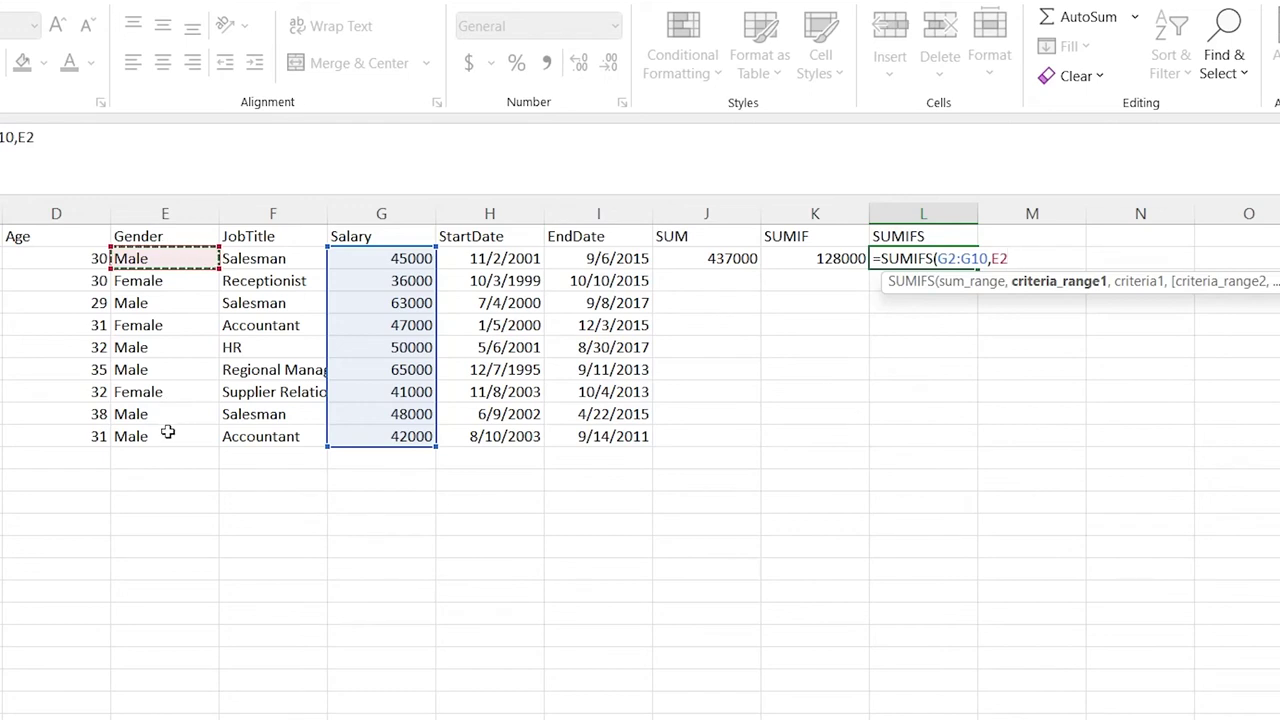
{"action": "left_click_drag", "start_coordinate": [167, 432], "coordinate": [166, 434]}
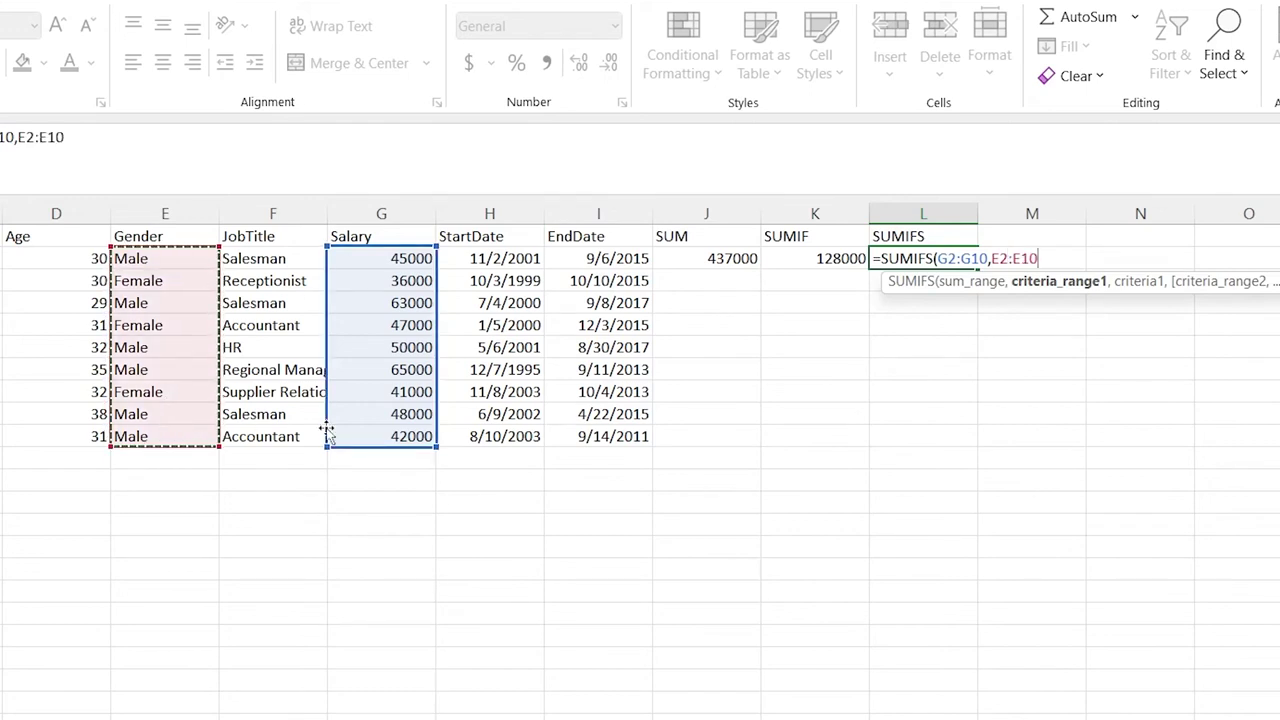
{"action": "type", "text": ",\"Feml"}
{"action": "key", "text": "BackSpace"}
{"action": "type", "text": "a"}
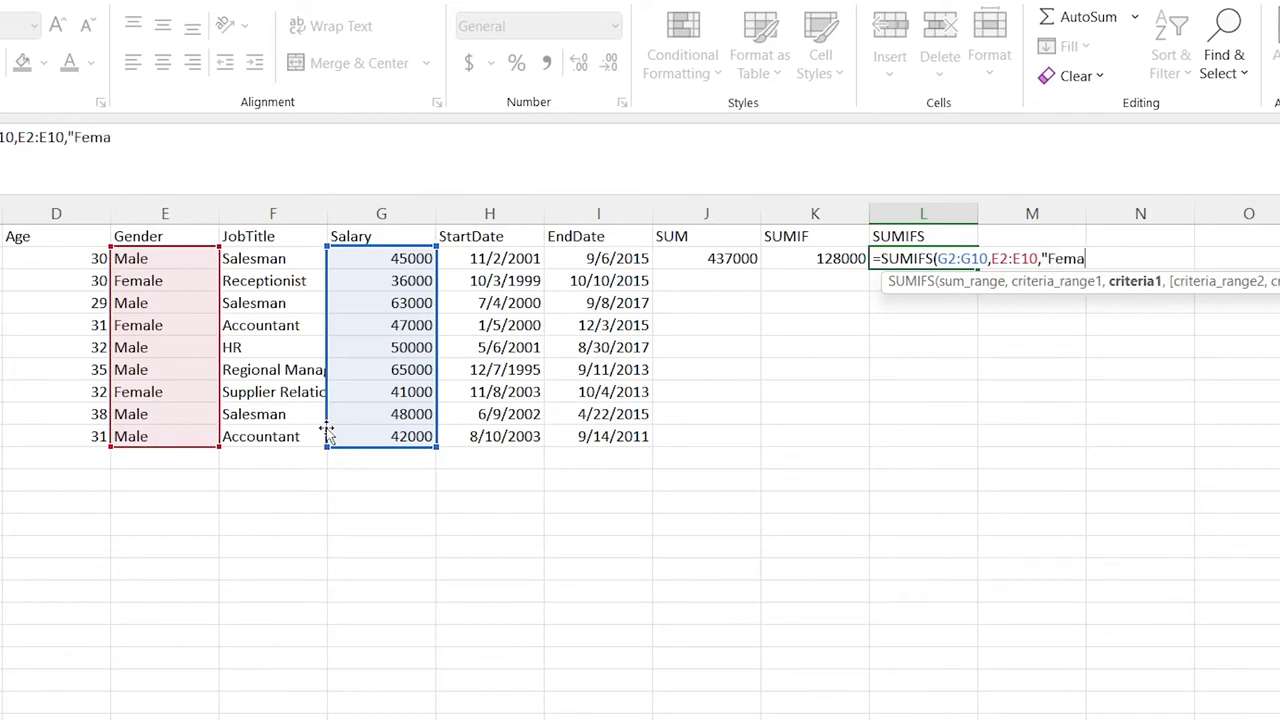
{"action": "type", "text": "le\","}
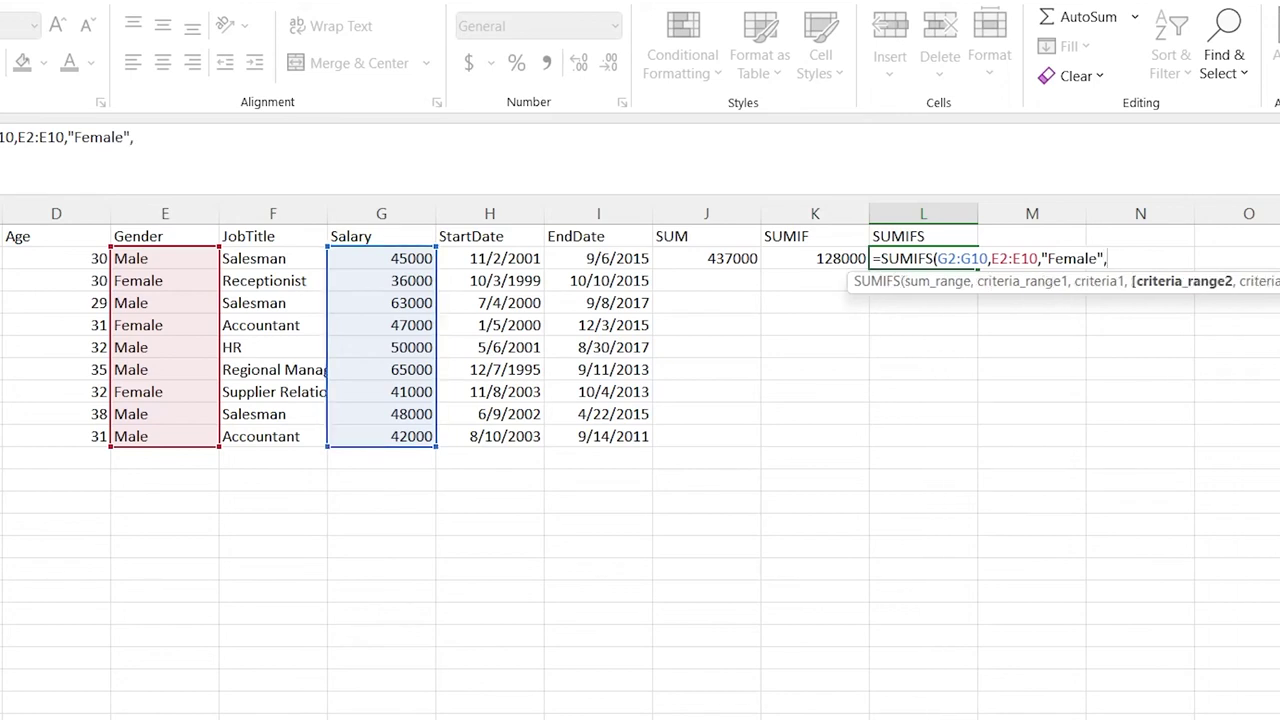
- Complete the SUMIFS formula in L2 with a second condition, D2:D10 and ">30", for ages above 30
{"action": "left_click_drag", "start_coordinate": [90, 261], "coordinate": [77, 434]}
{"action": "type", "text": ",\""}
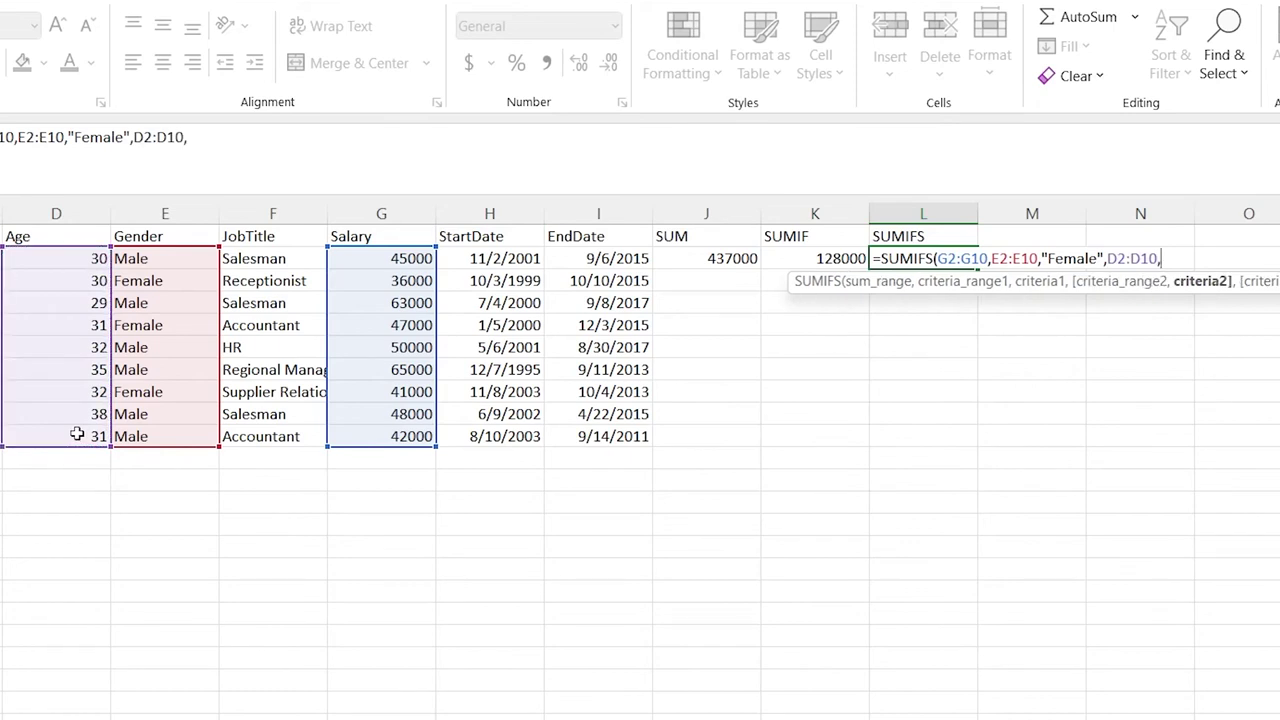
{"action": "type", "text": ">30\")"}
{"action": "key", "text": "Return"}
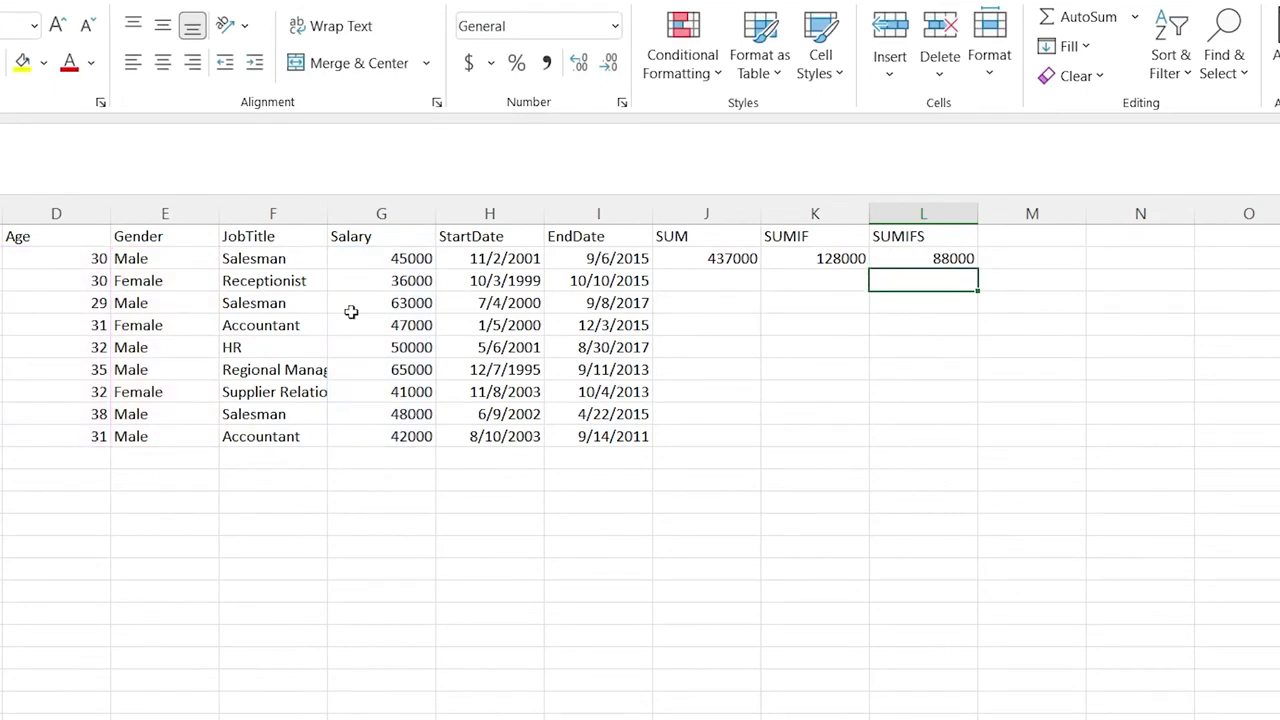
- Check the SUMIFS result in L2 against the gender, age and salary of the female employees, and compare the SUMIF and SUMIFS columns
{"action": "left_click", "coordinate": [187, 324]}
{"action": "left_click", "coordinate": [152, 283]}
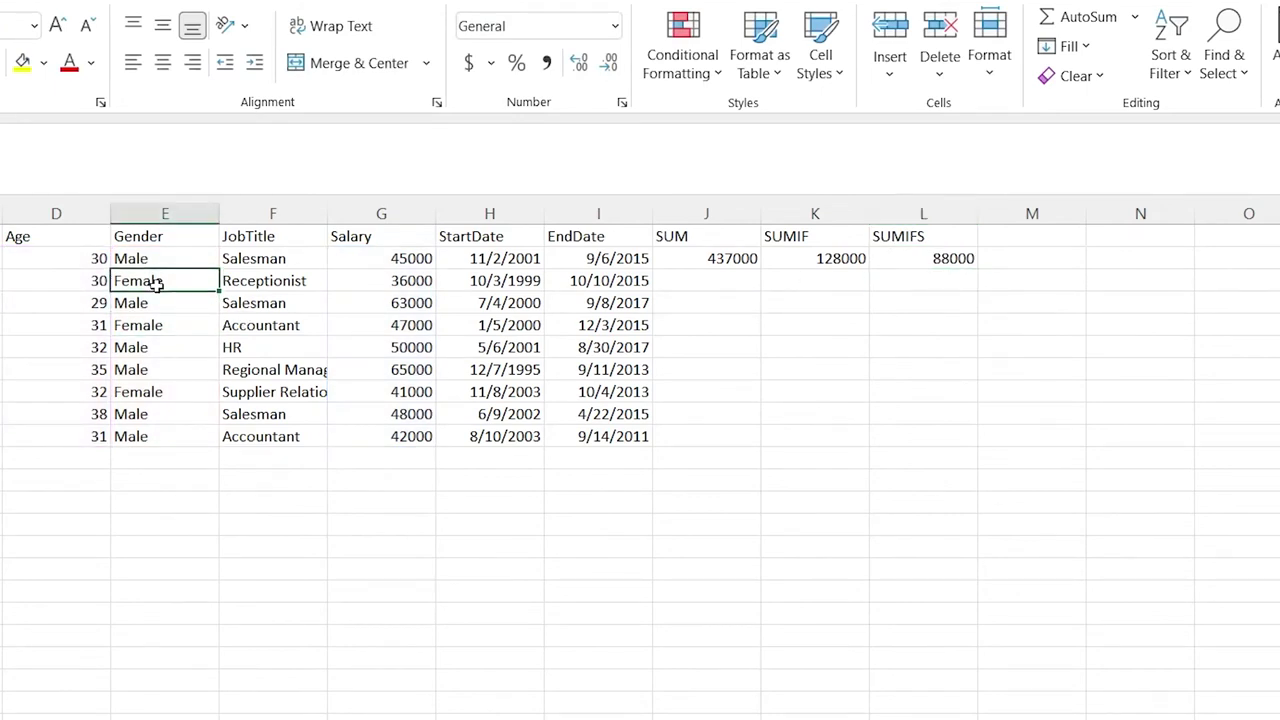
{"action": "left_click", "coordinate": [87, 327]}
{"action": "left_click", "coordinate": [87, 390]}
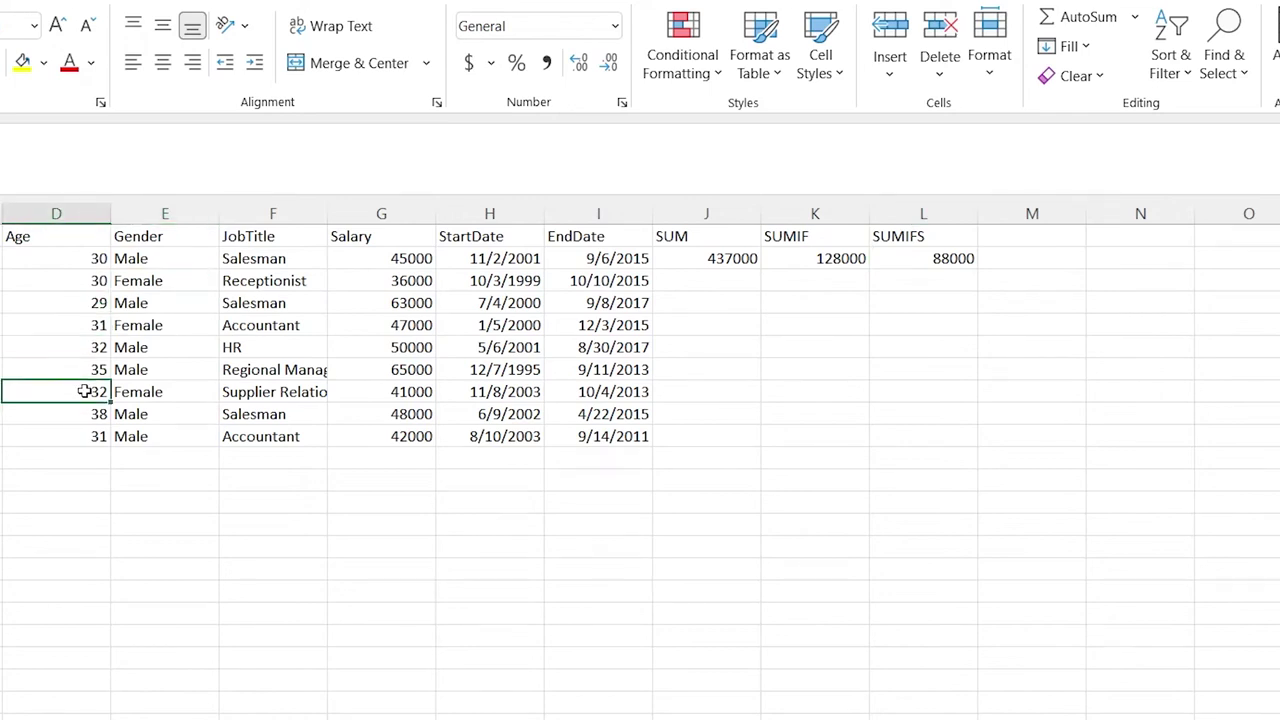
{"action": "left_click", "coordinate": [415, 392]}
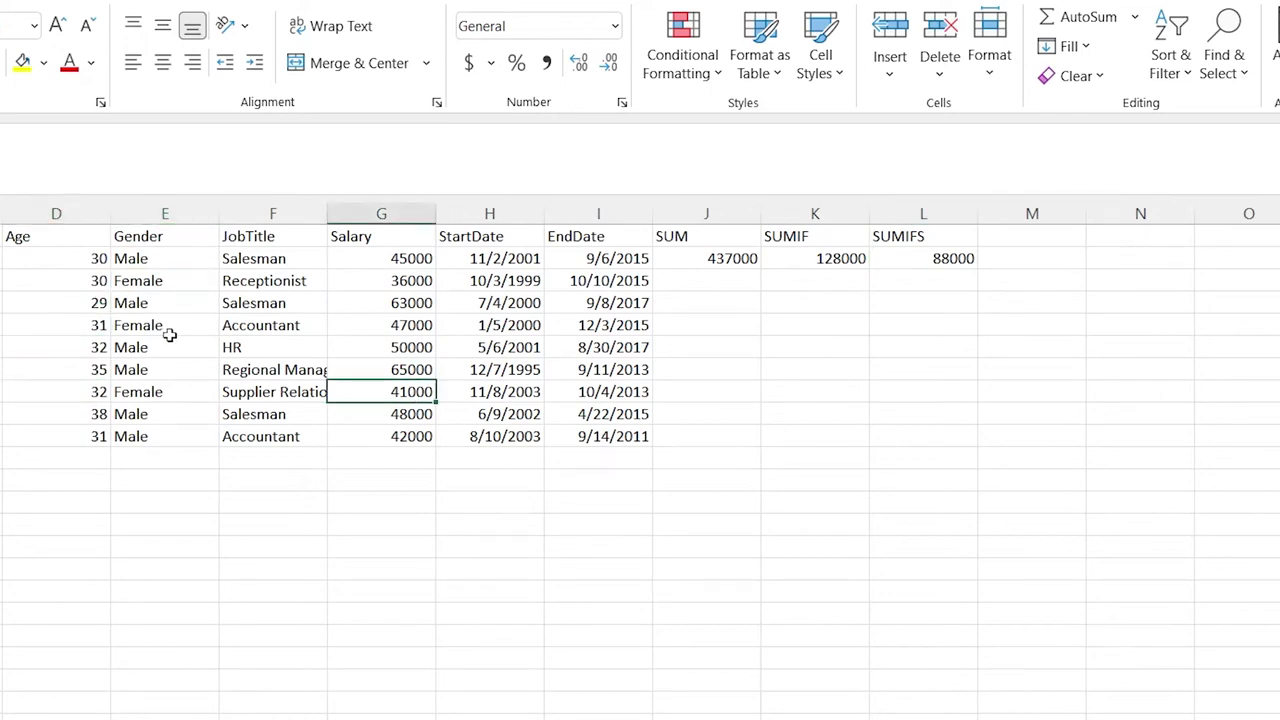
{"action": "left_click", "coordinate": [385, 325], "text": "ctrl"}
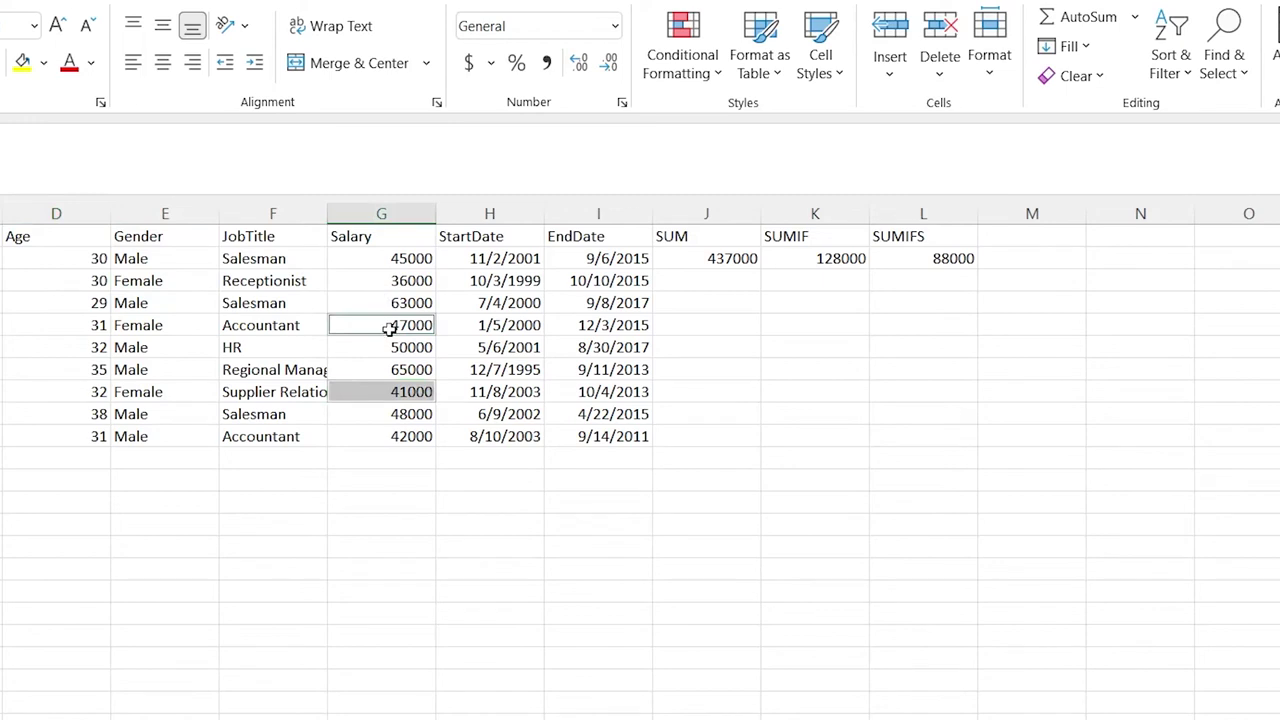
{"action": "left_click", "coordinate": [918, 261]}
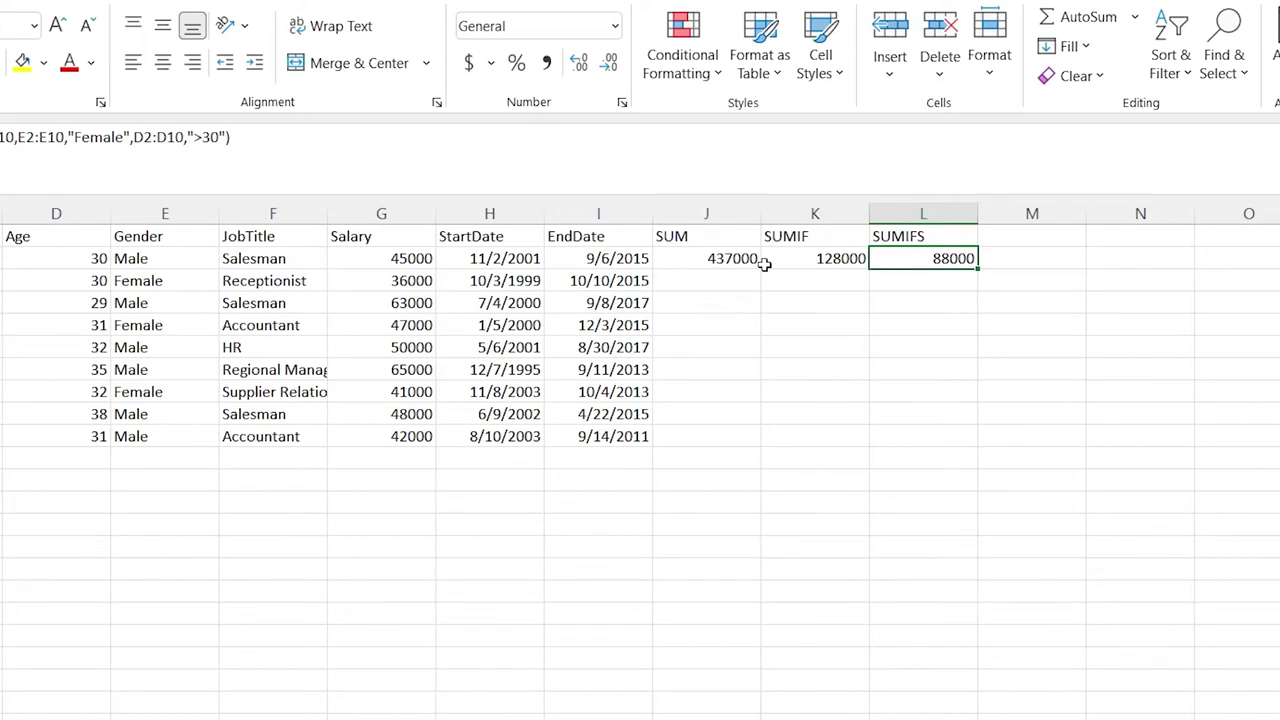
{"action": "left_click", "coordinate": [818, 236]}
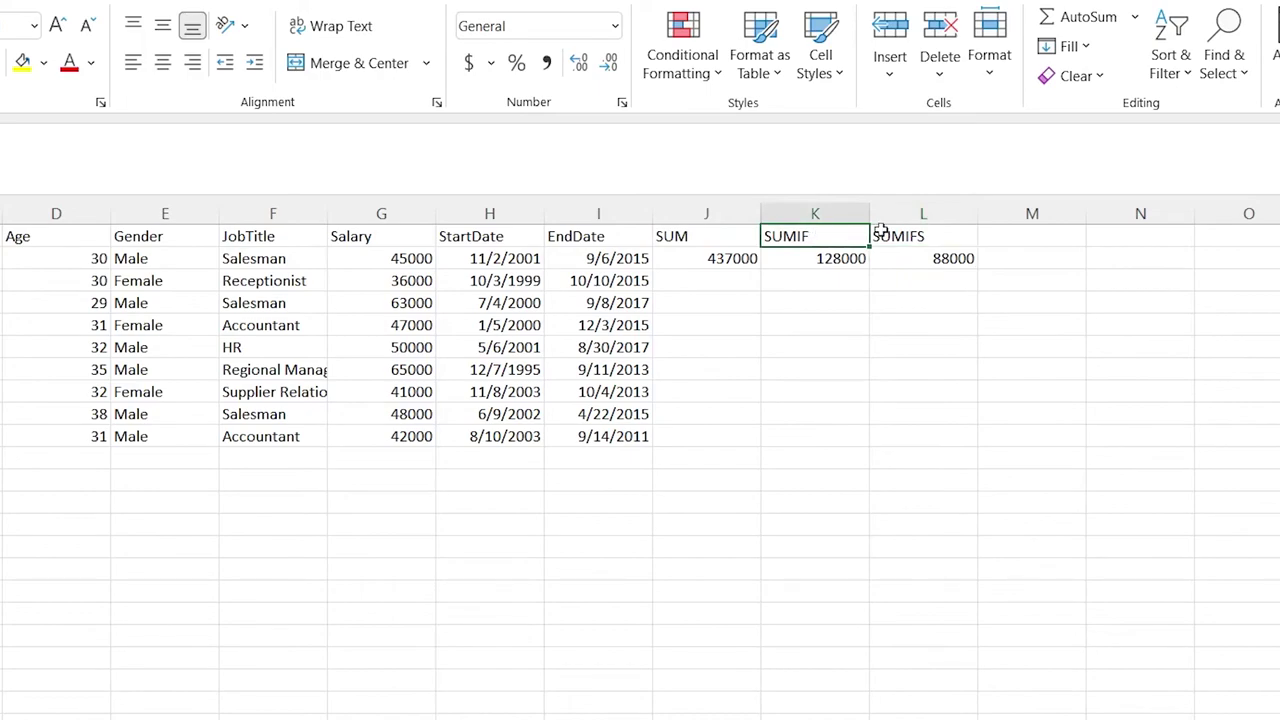
{"action": "left_click", "coordinate": [934, 236]}
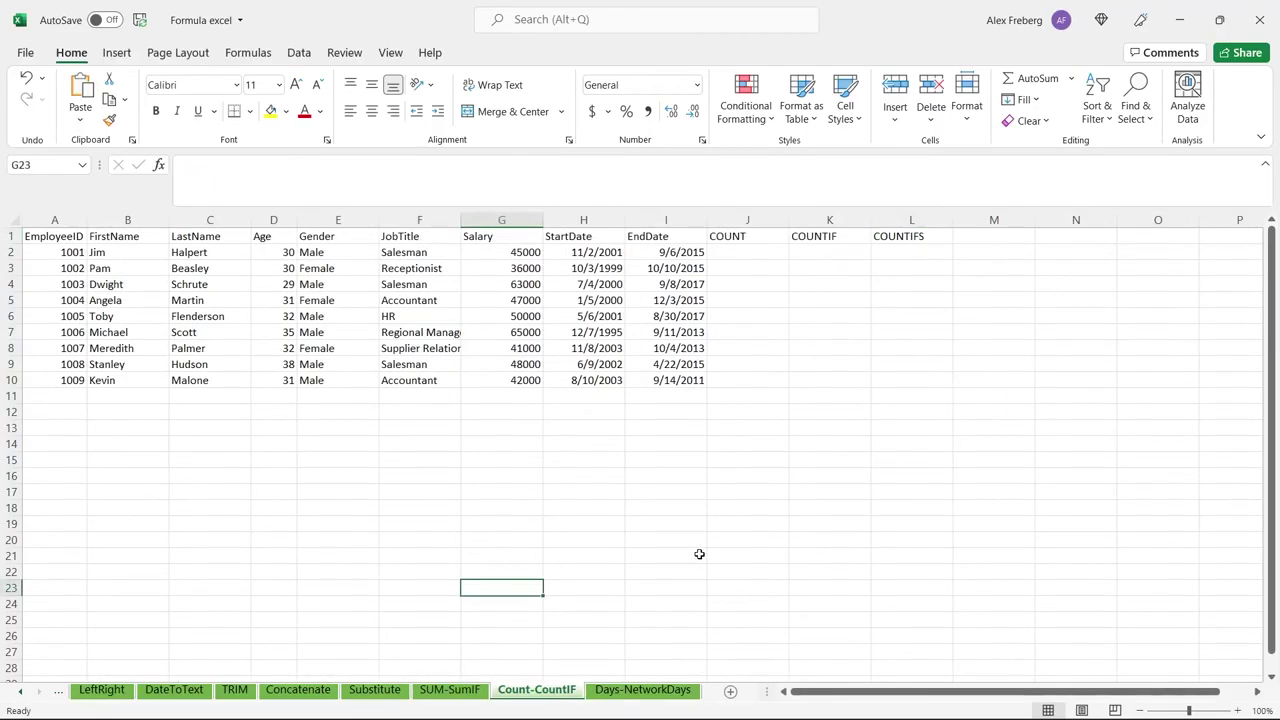
- Enter =COUNT(G2:G10) in J2 of the Count-CountIF sheet and check it against the Salary column
{"action": "left_click", "coordinate": [744, 252]}
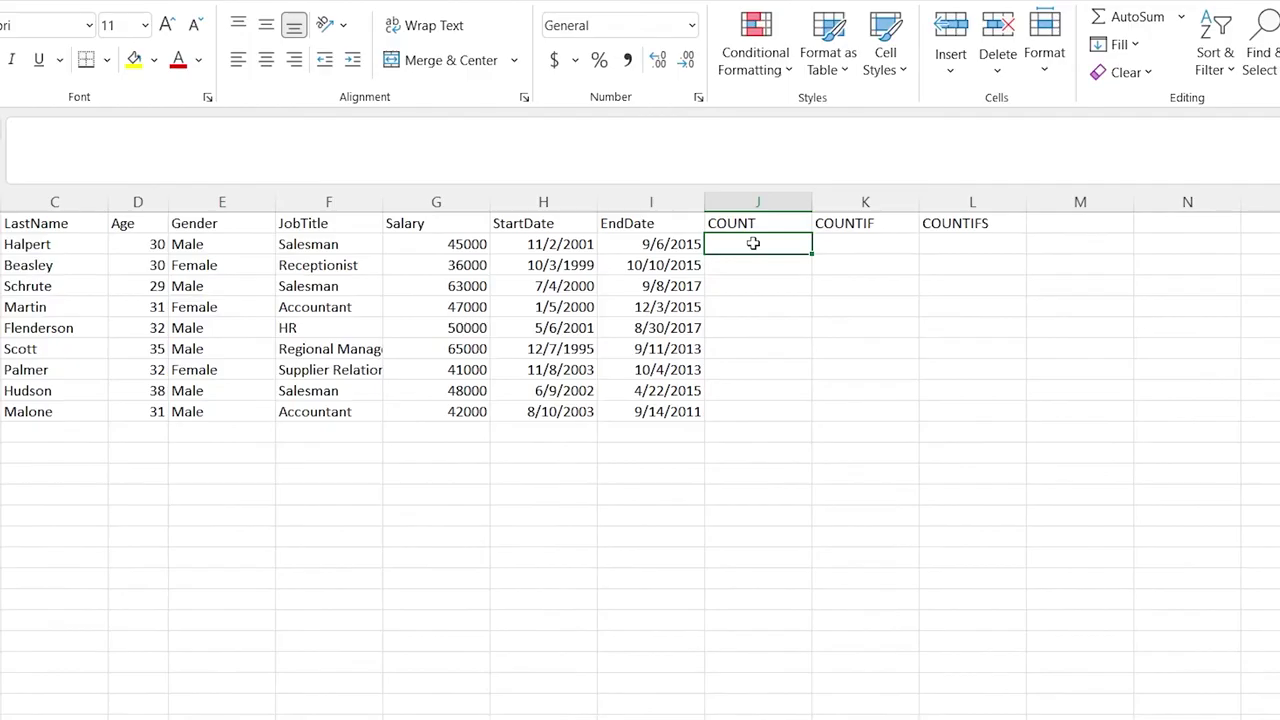
{"action": "type", "text": "="}
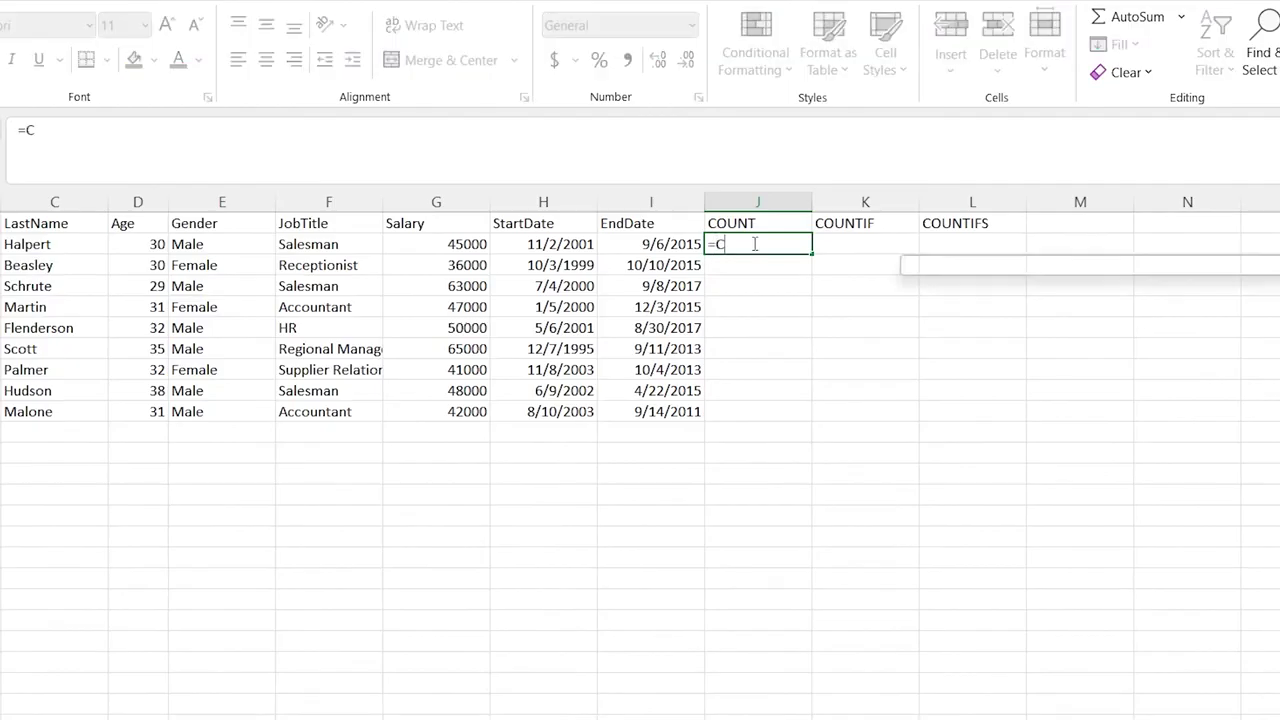
{"action": "type", "text": "COUNT("}
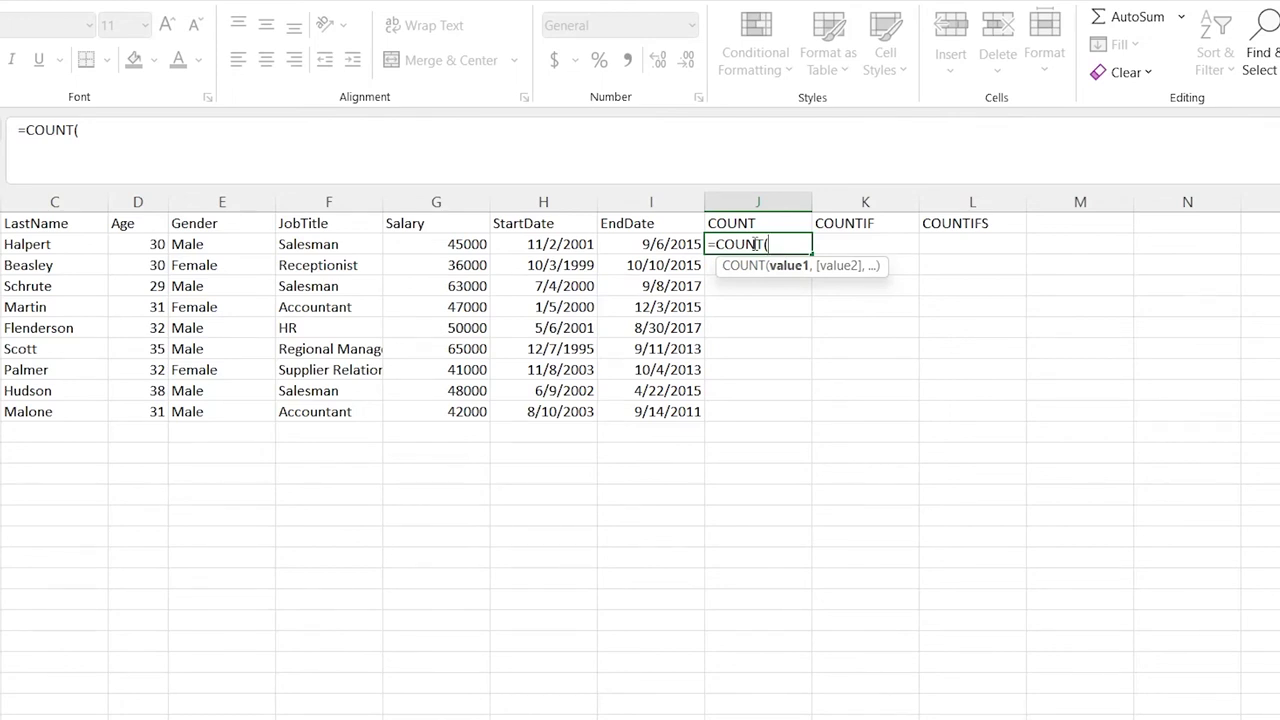
{"action": "left_click", "coordinate": [146, 245]}
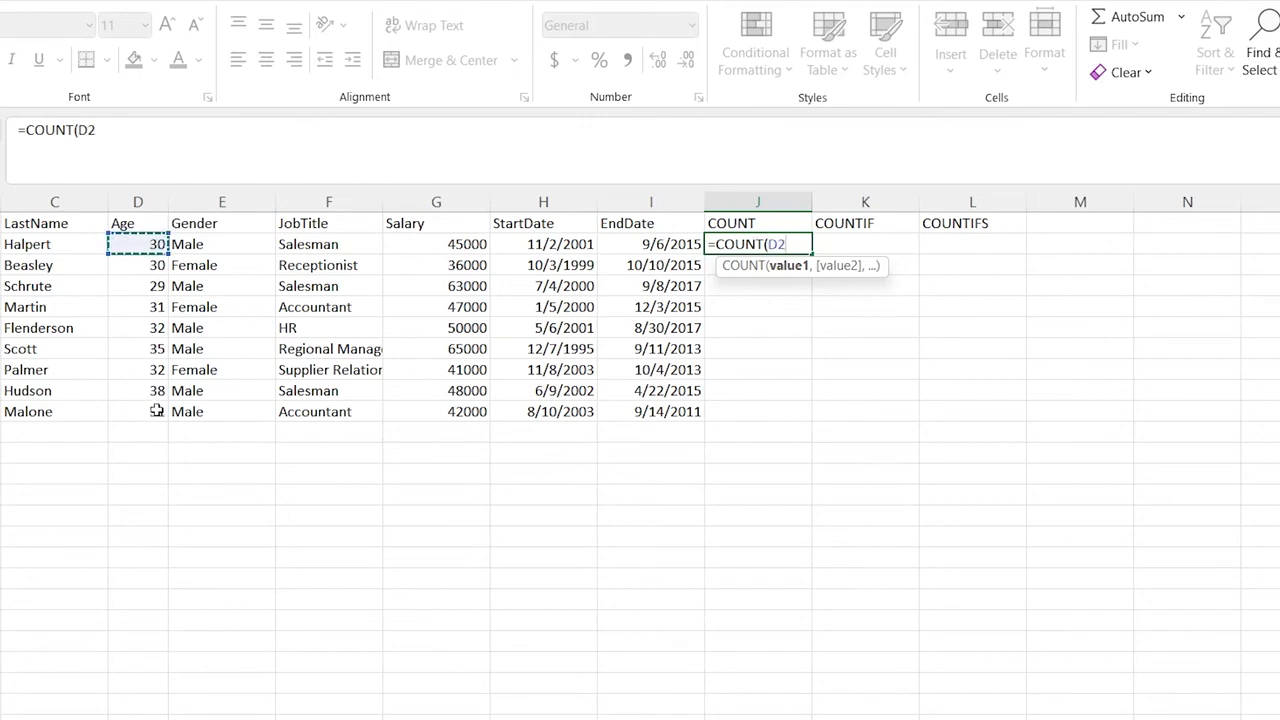
{"action": "left_click_drag", "start_coordinate": [466, 243], "coordinate": [444, 414]}
{"action": "type", "text": ")"}
{"action": "key", "text": "Return"}
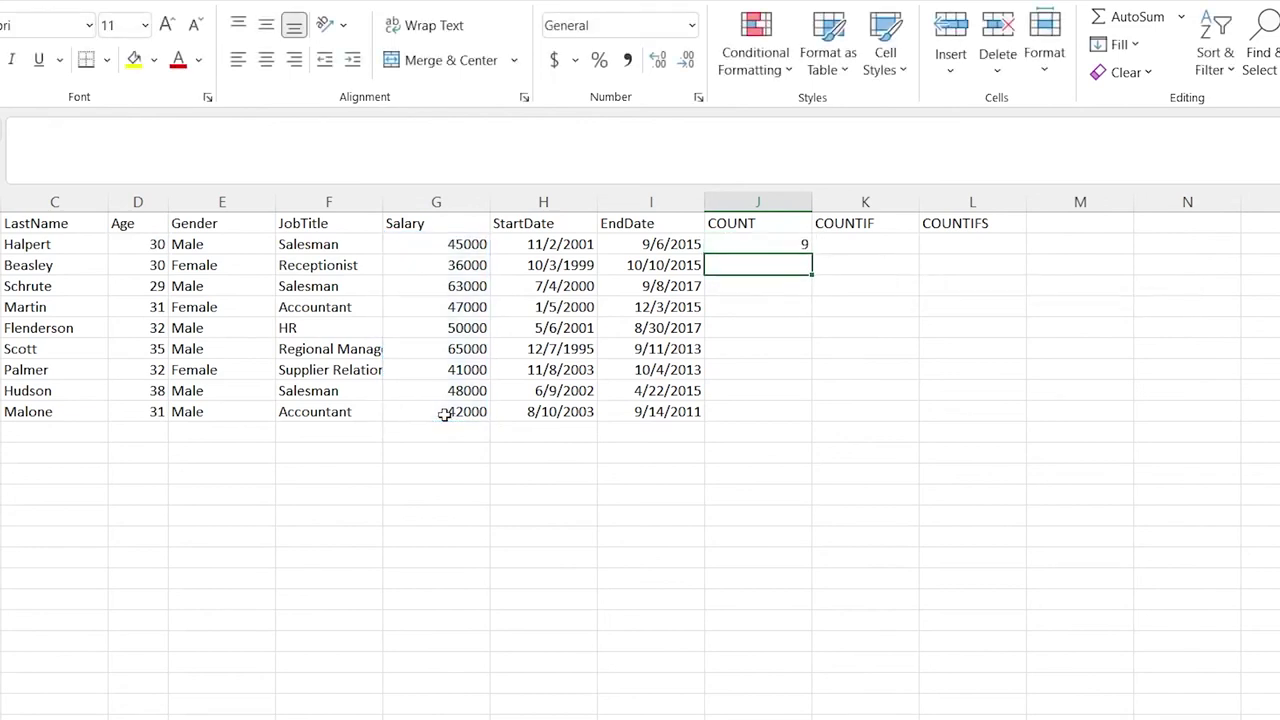
{"action": "left_click_drag", "start_coordinate": [466, 244], "coordinate": [450, 411]}
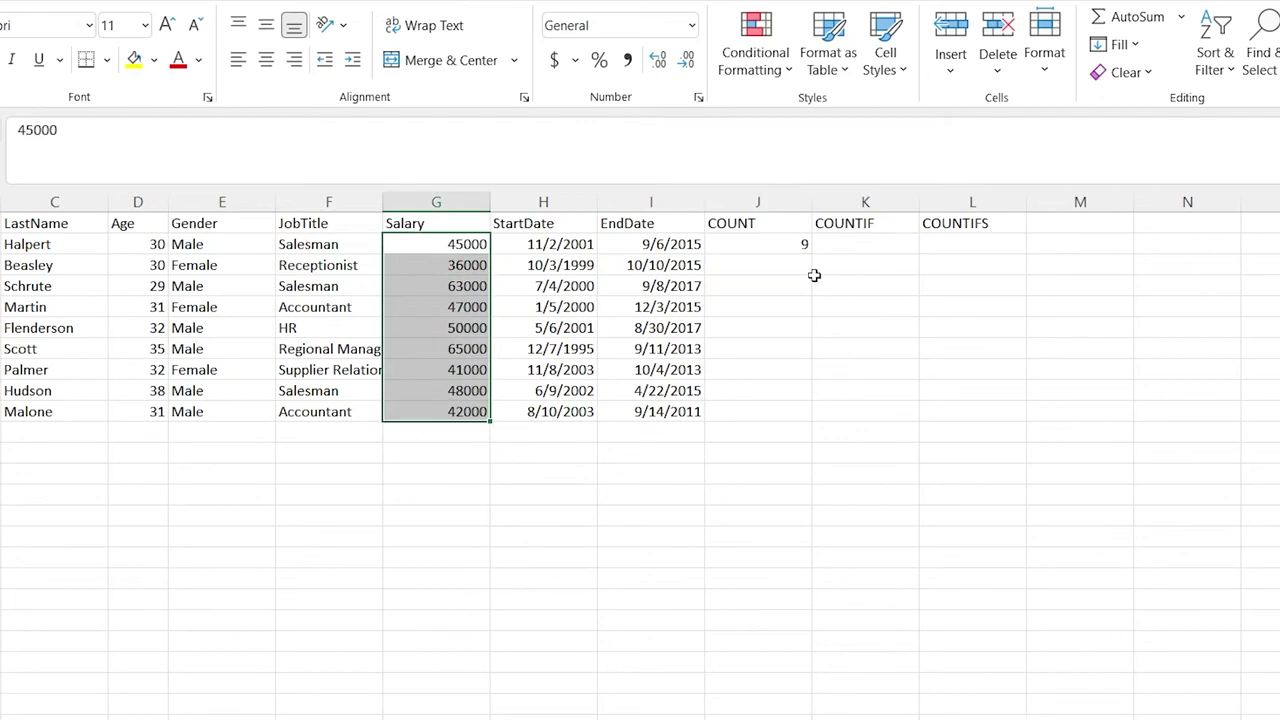
{"action": "left_click", "coordinate": [754, 242]}
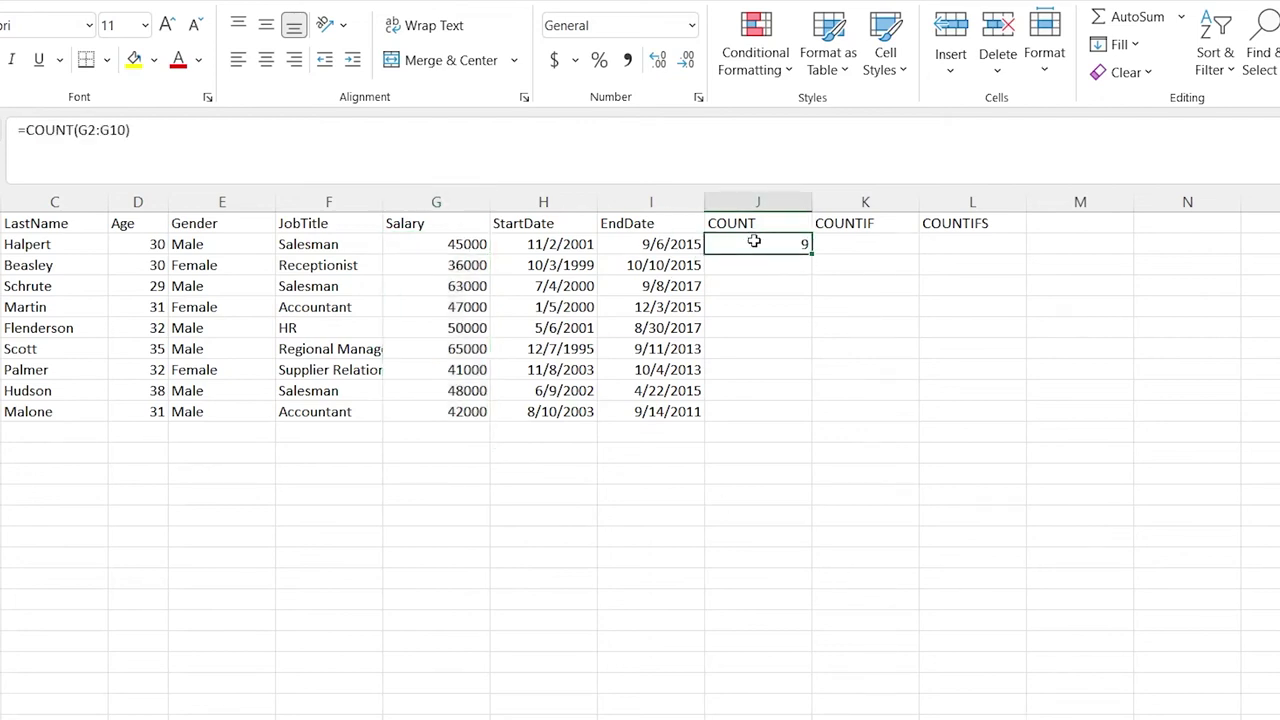
- Start a COUNTIF formula in K2 with the salary cells G2:G10 as its range
{"action": "left_click", "coordinate": [868, 245]}
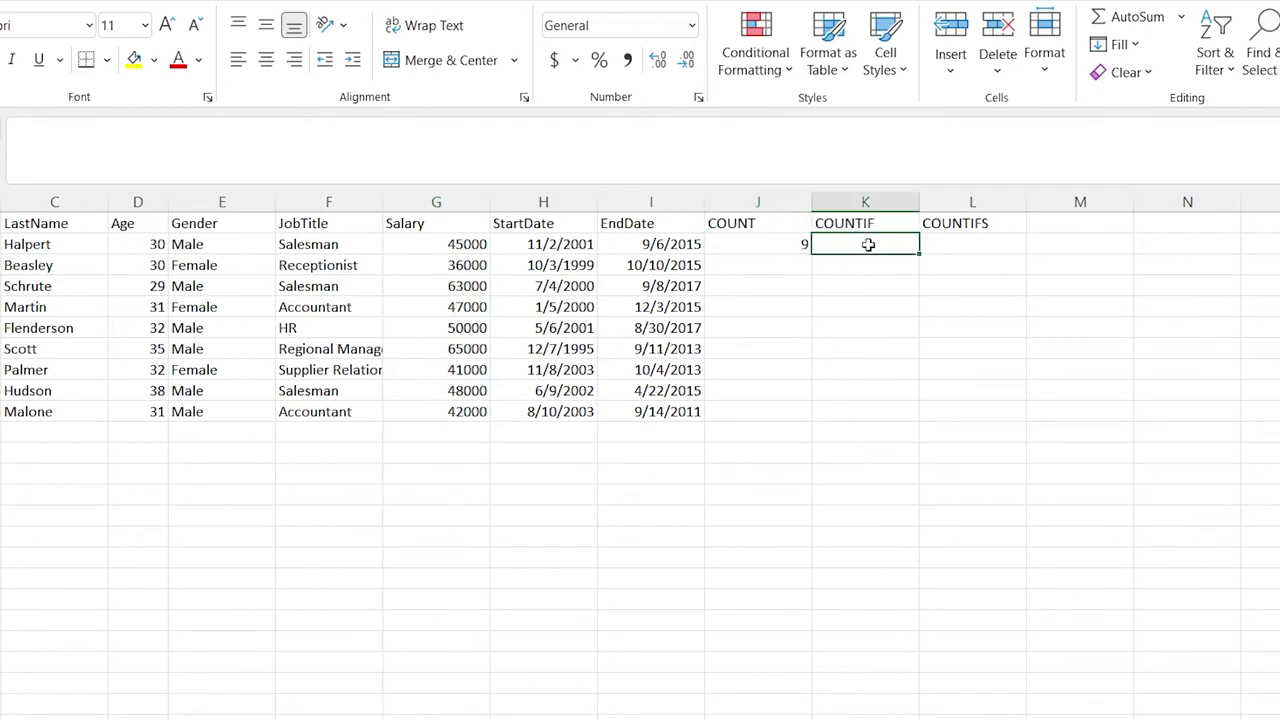
{"action": "type", "text": "=SOUNTIF"}
{"action": "key", "text": "BackSpace"}
{"action": "key", "text": "BackSpace"}
{"action": "key", "text": "BackSpace"}
{"action": "key", "text": "BackSpace"}
{"action": "key", "text": "BackSpace"}
{"action": "key", "text": "BackSpace"}
{"action": "key", "text": "BackSpace"}
{"action": "type", "text": "COUNTIF"}
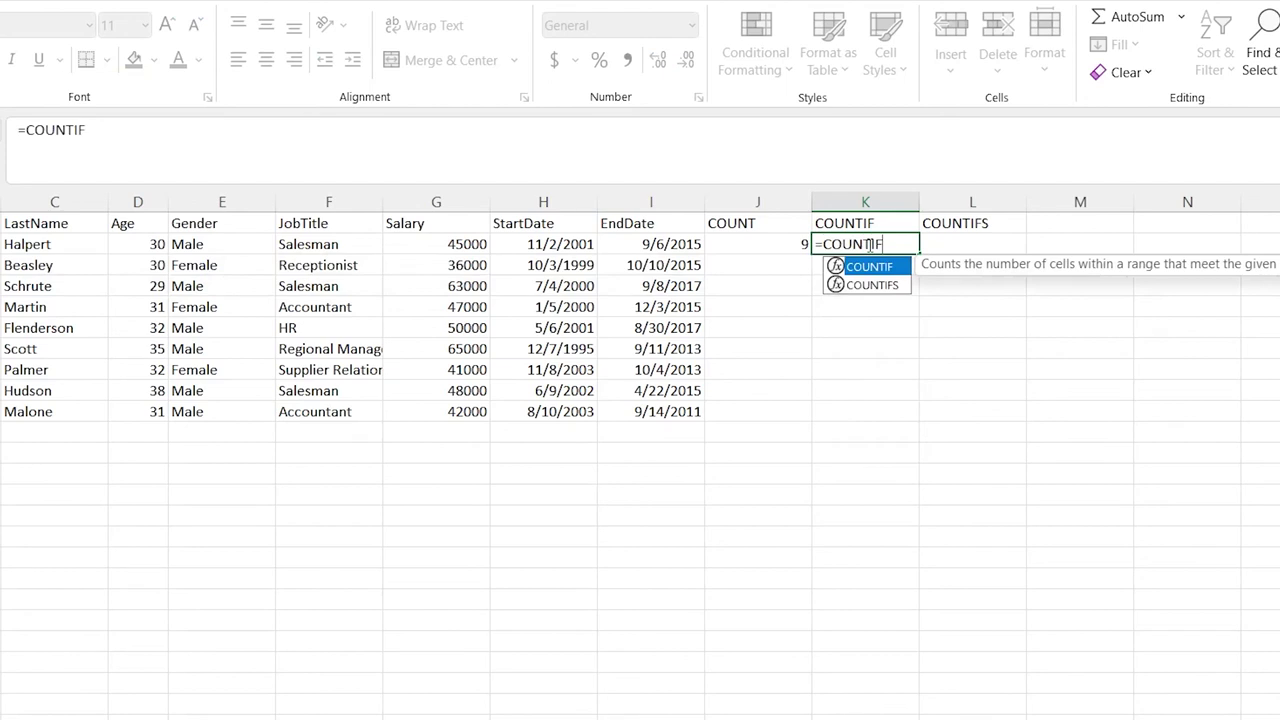
{"action": "type", "text": "("}
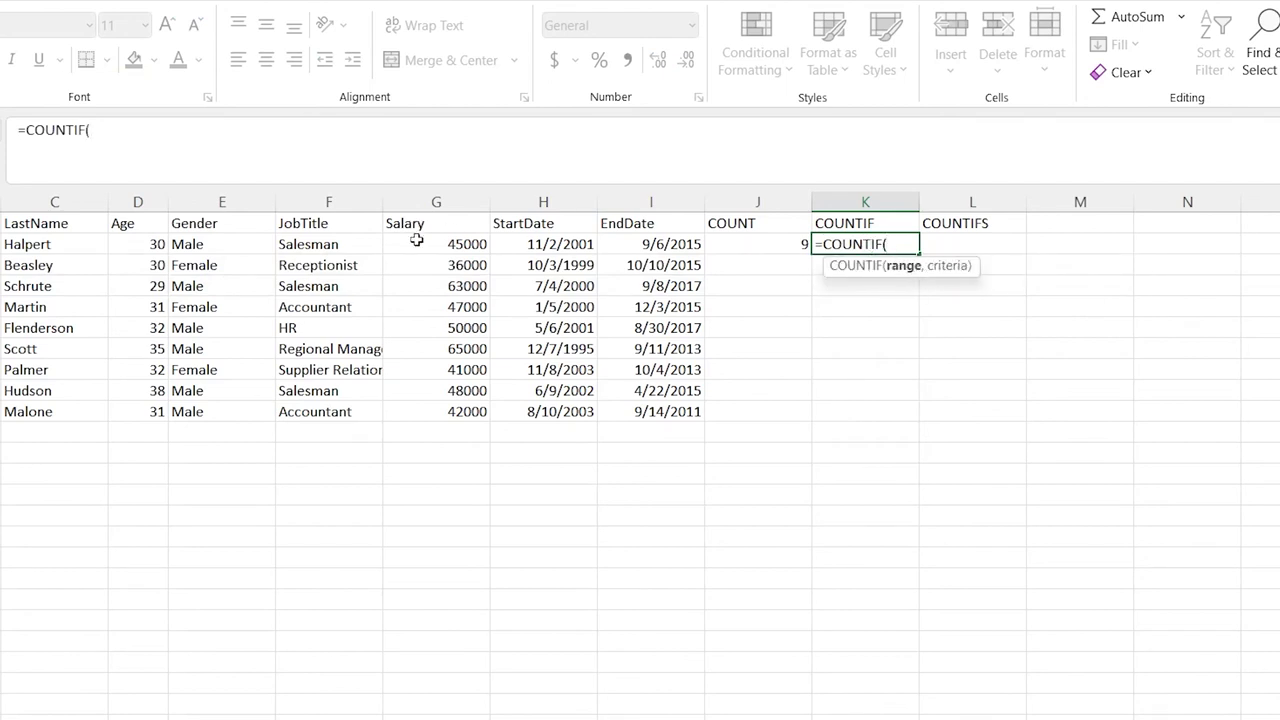
{"action": "left_click_drag", "start_coordinate": [428, 244], "coordinate": [463, 415]}
{"action": "left_click", "coordinate": [465, 414]}
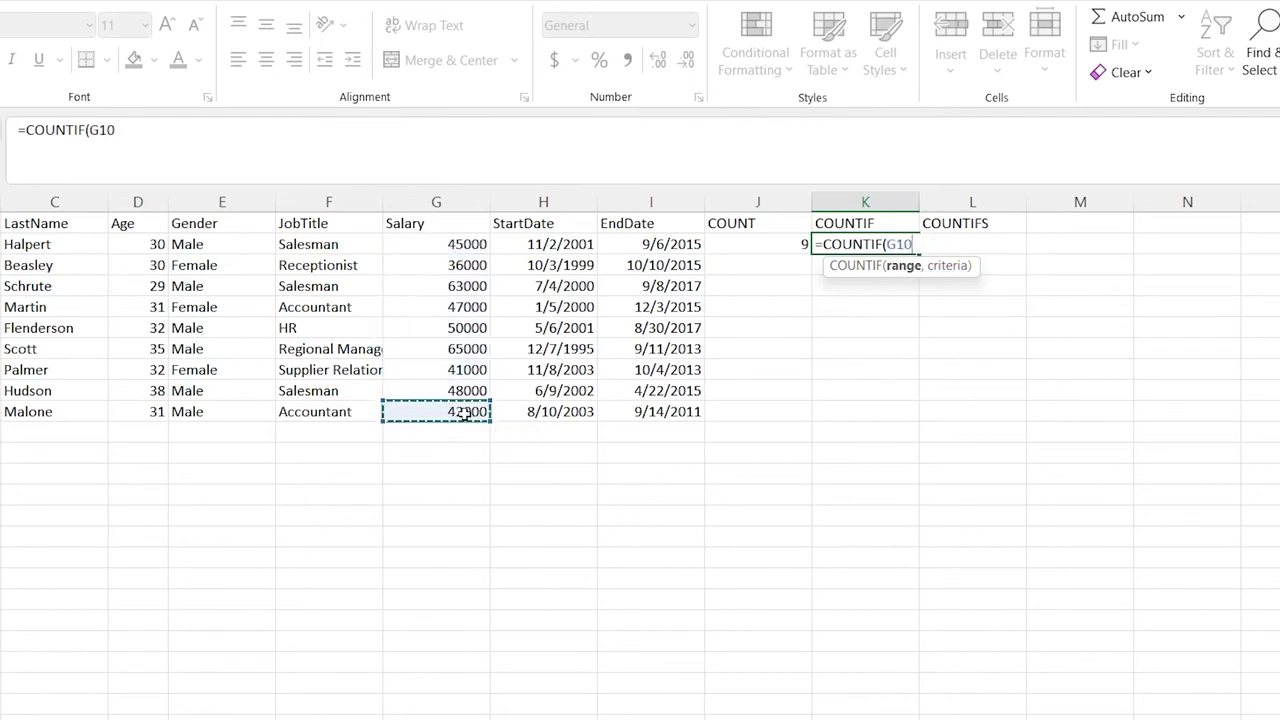
{"action": "left_click", "coordinate": [458, 244], "text": "shift"}
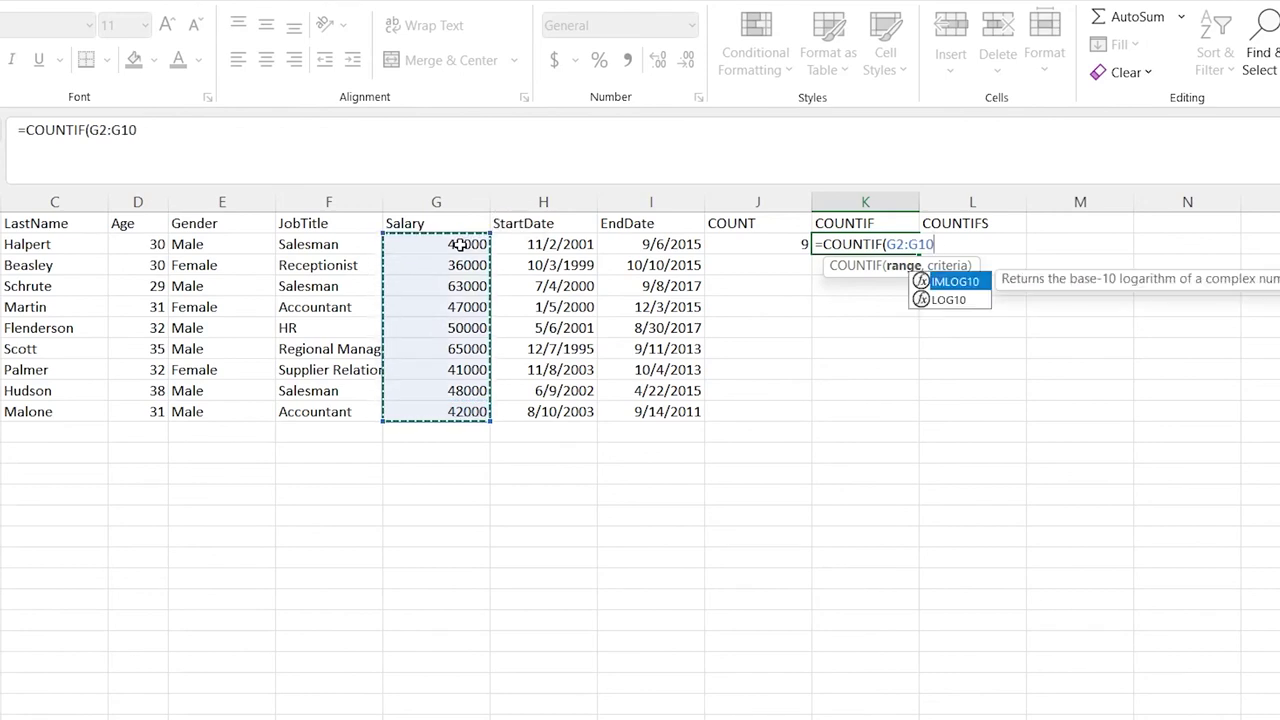
- Complete the COUNTIF formula in K2 with the criterion ">45000" and compare it with the SUMIF example on the SUM-SumIF sheet
{"action": "type", "text": ",\""}
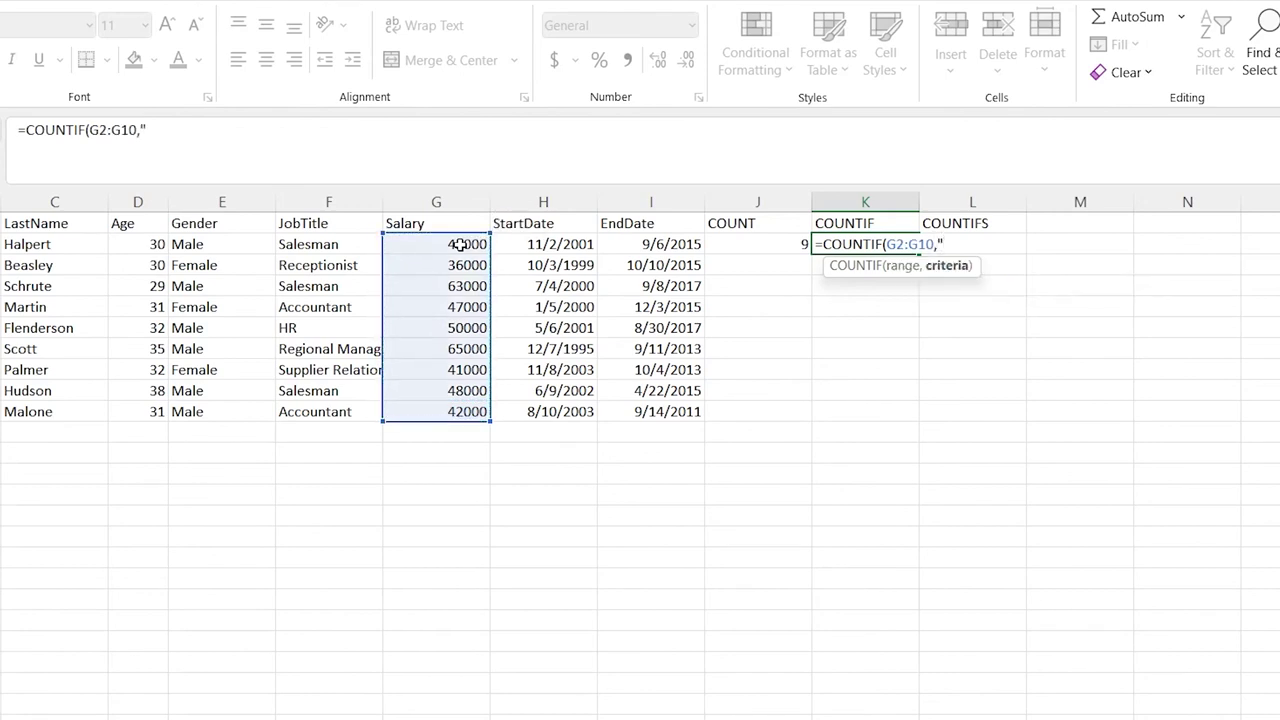
{"action": "type", "text": ">45000\")"}
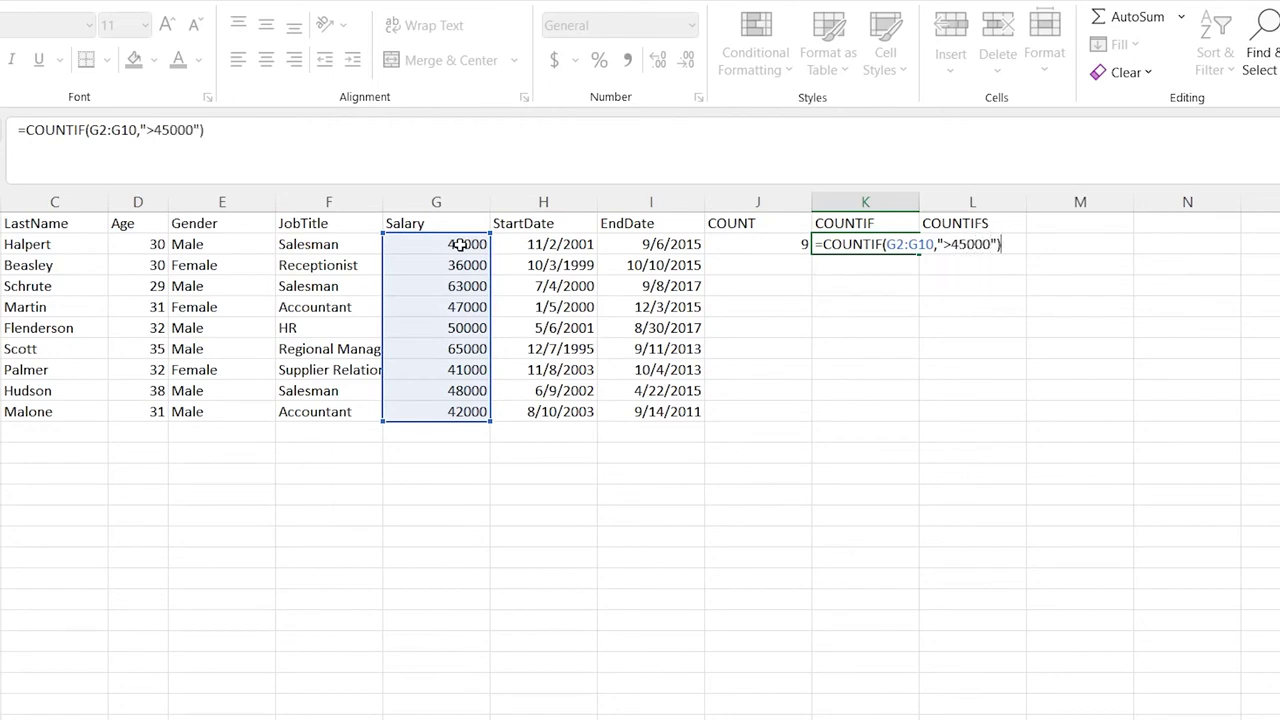
{"action": "key", "text": "Return"}
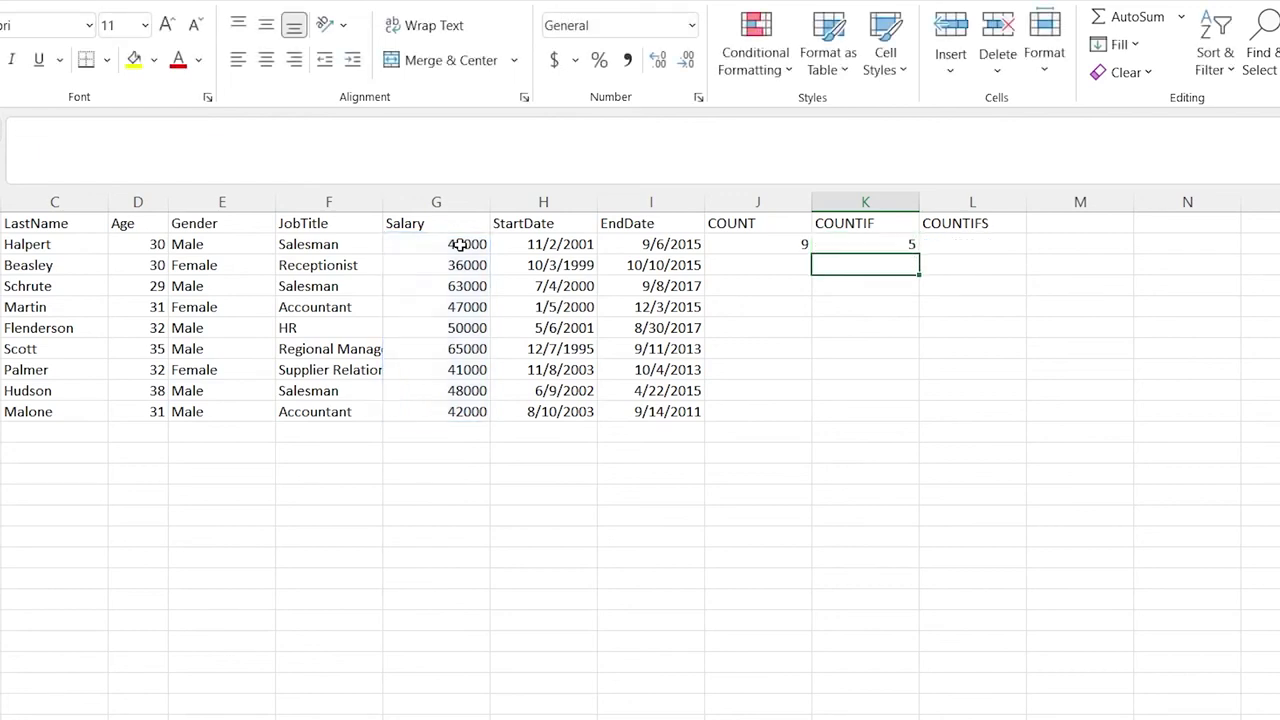
{"action": "left_click", "coordinate": [893, 244]}
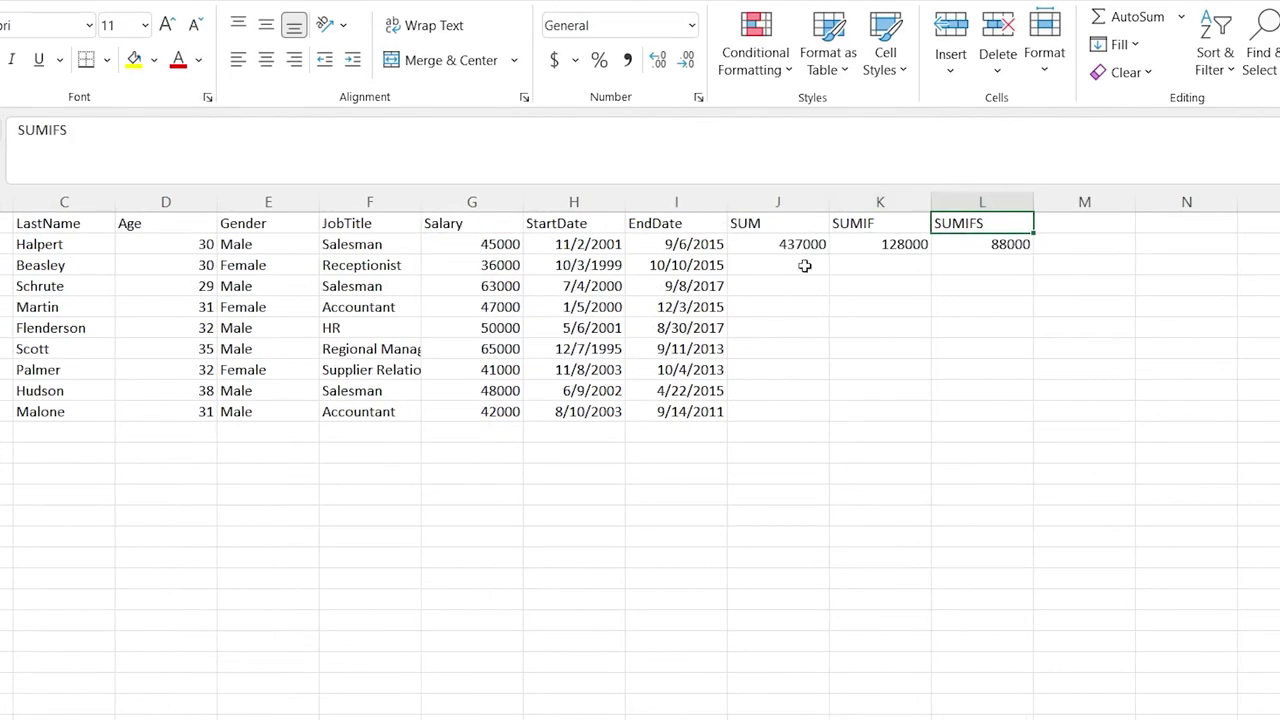
{"action": "left_click", "coordinate": [871, 244]}
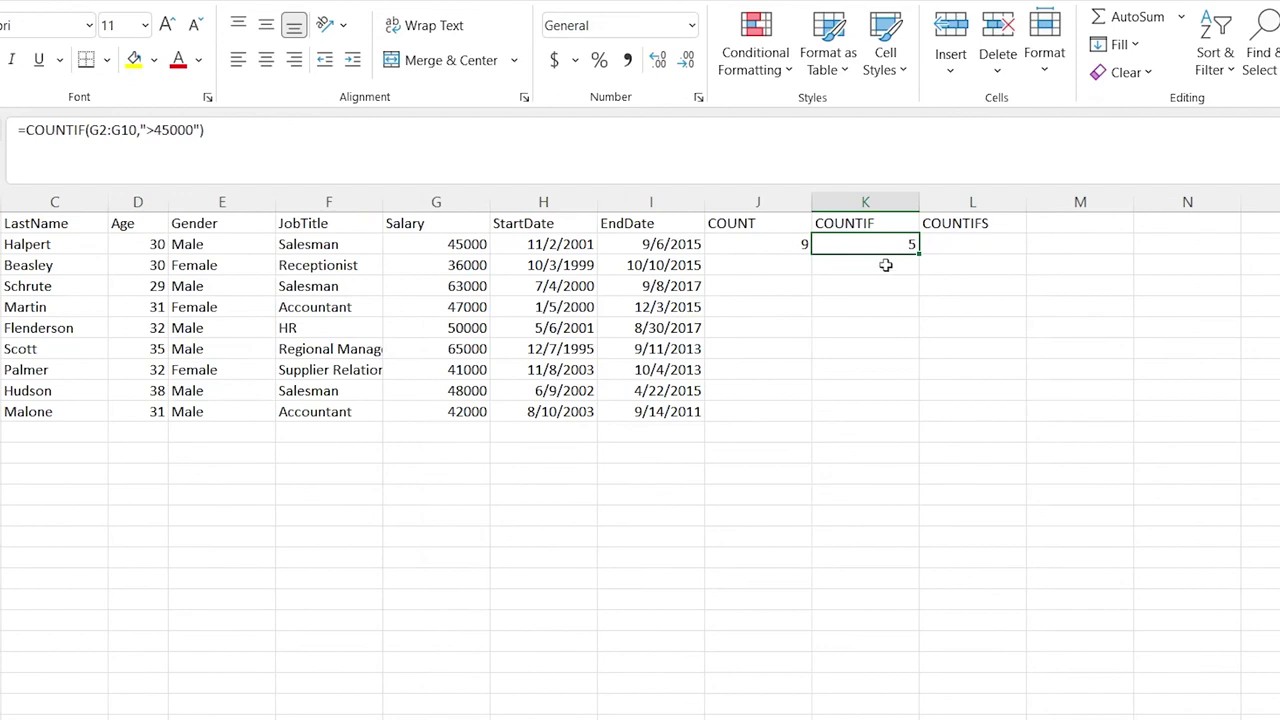
- Start a COUNTIFS formula in L2 with the first condition: employee IDs A2:A10 with the criterion ">1005"
{"action": "left_click", "coordinate": [954, 245]}
{"action": "type", "text": "=COUNTIFS("}
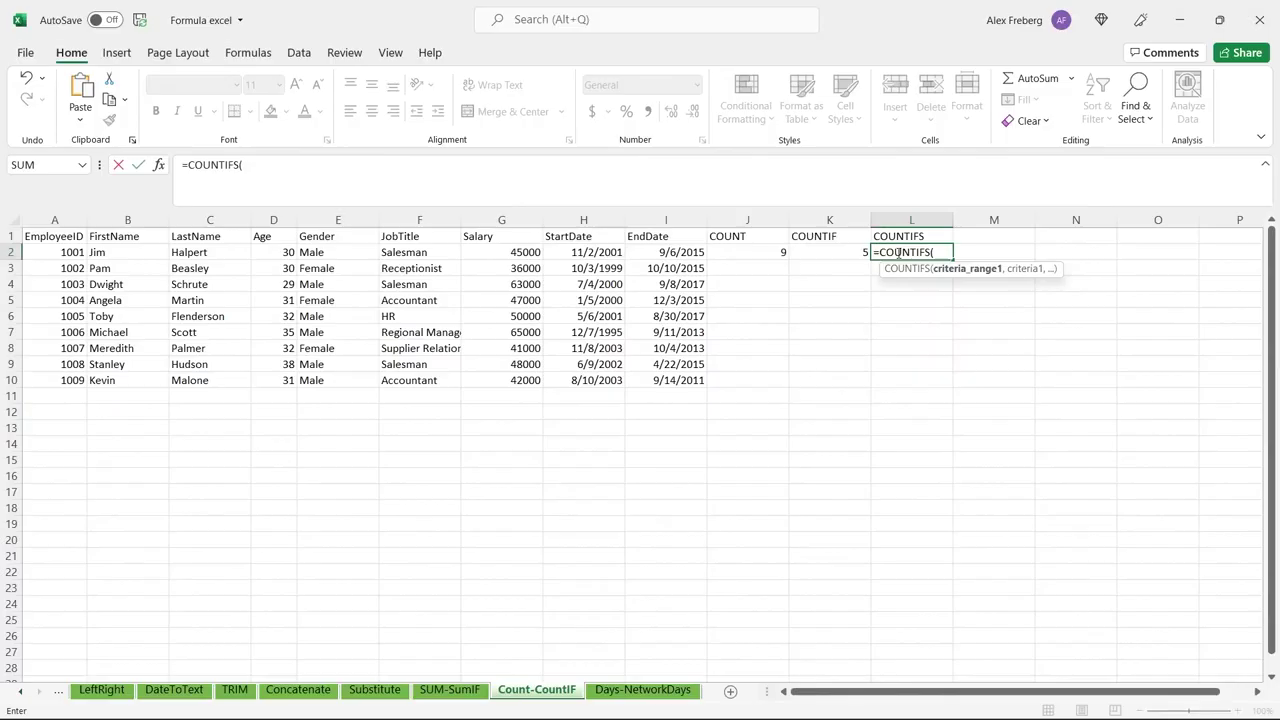
{"action": "left_click", "coordinate": [530, 251]}
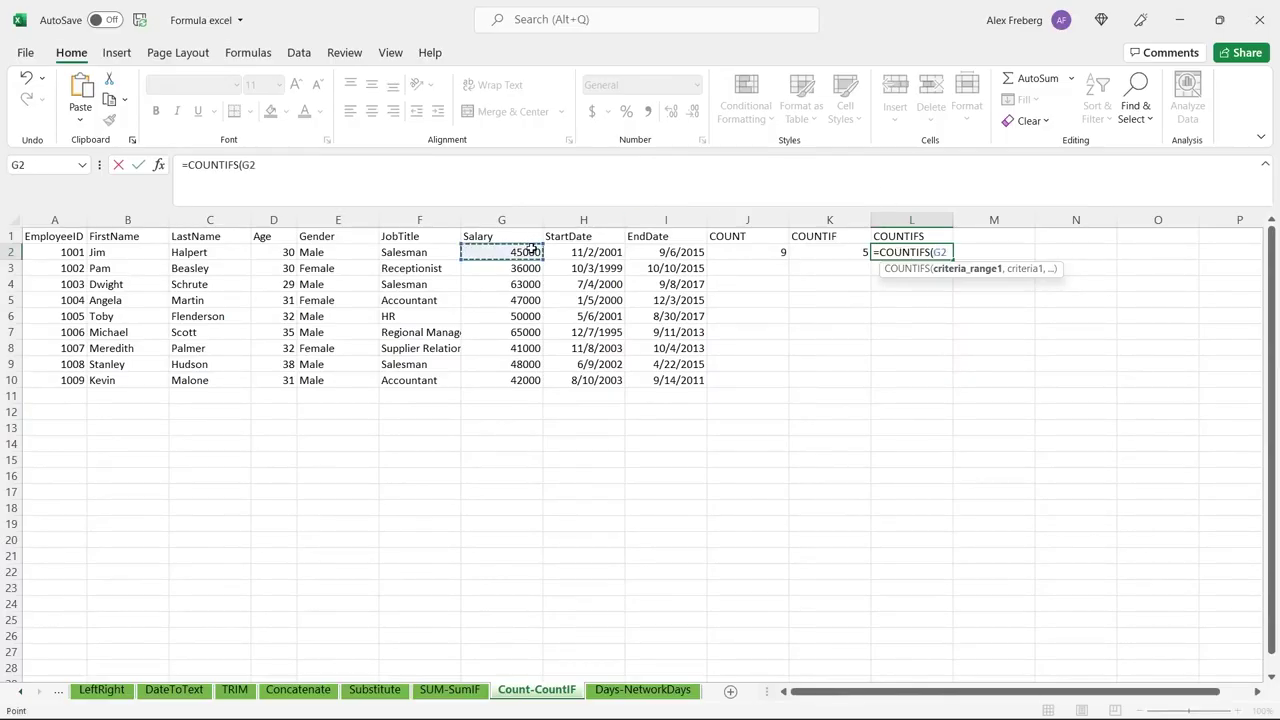
{"action": "left_click_drag", "start_coordinate": [63, 251], "coordinate": [70, 381]}
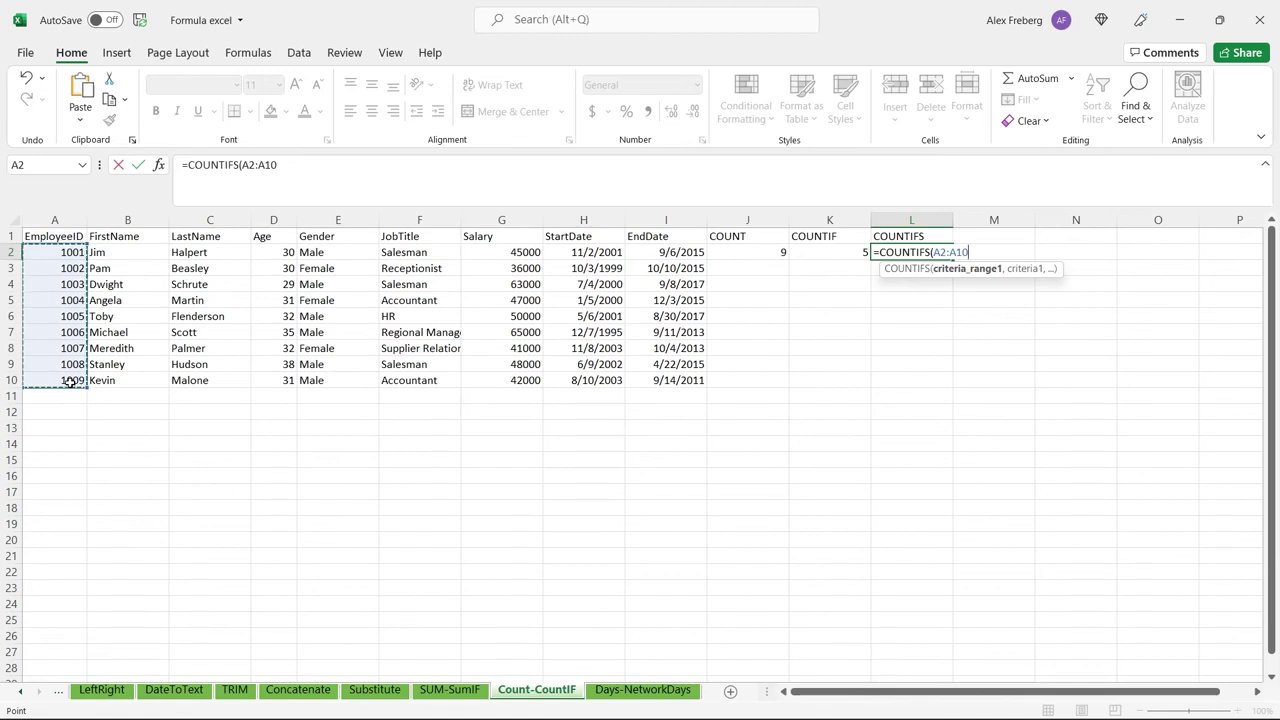
{"action": "type", "text": ",\">"}
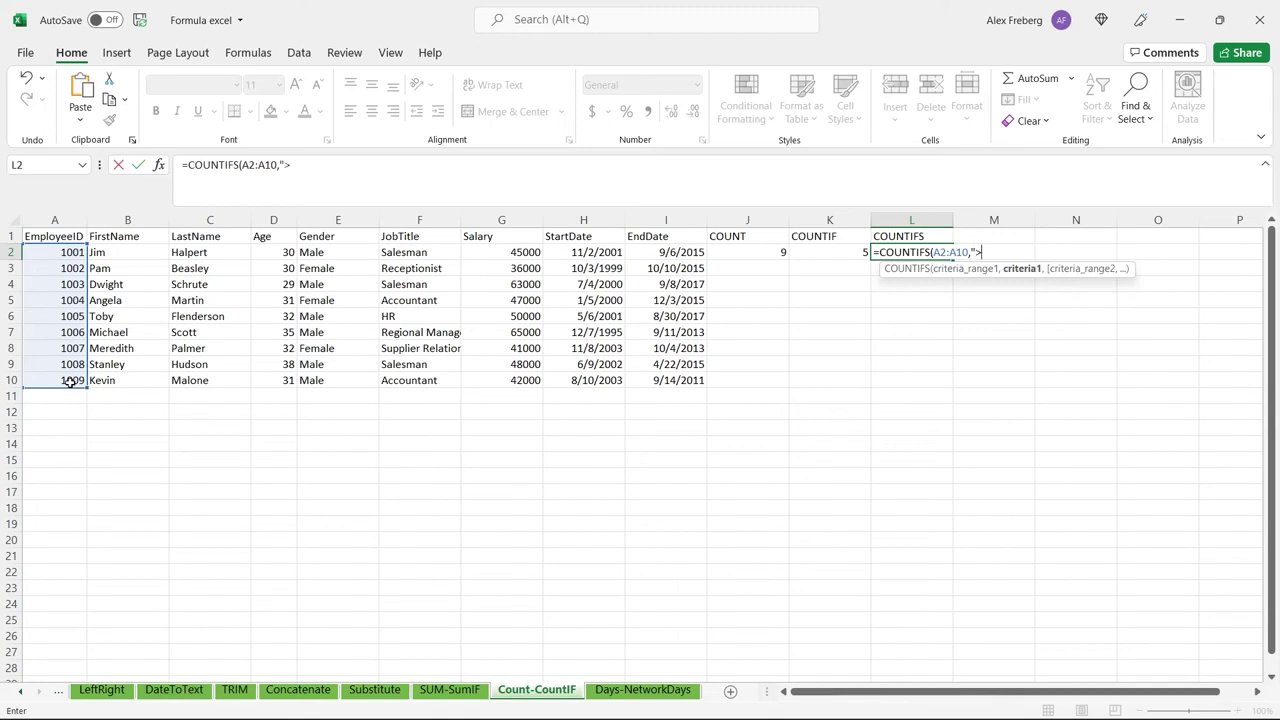
{"action": "type", "text": "1005\","}
- Complete the COUNTIFS formula in L2 with the condition E2:E10, "Male", and check it against the rows of employees 1006 to 1009
{"action": "left_click_drag", "start_coordinate": [325, 252], "coordinate": [344, 380]}
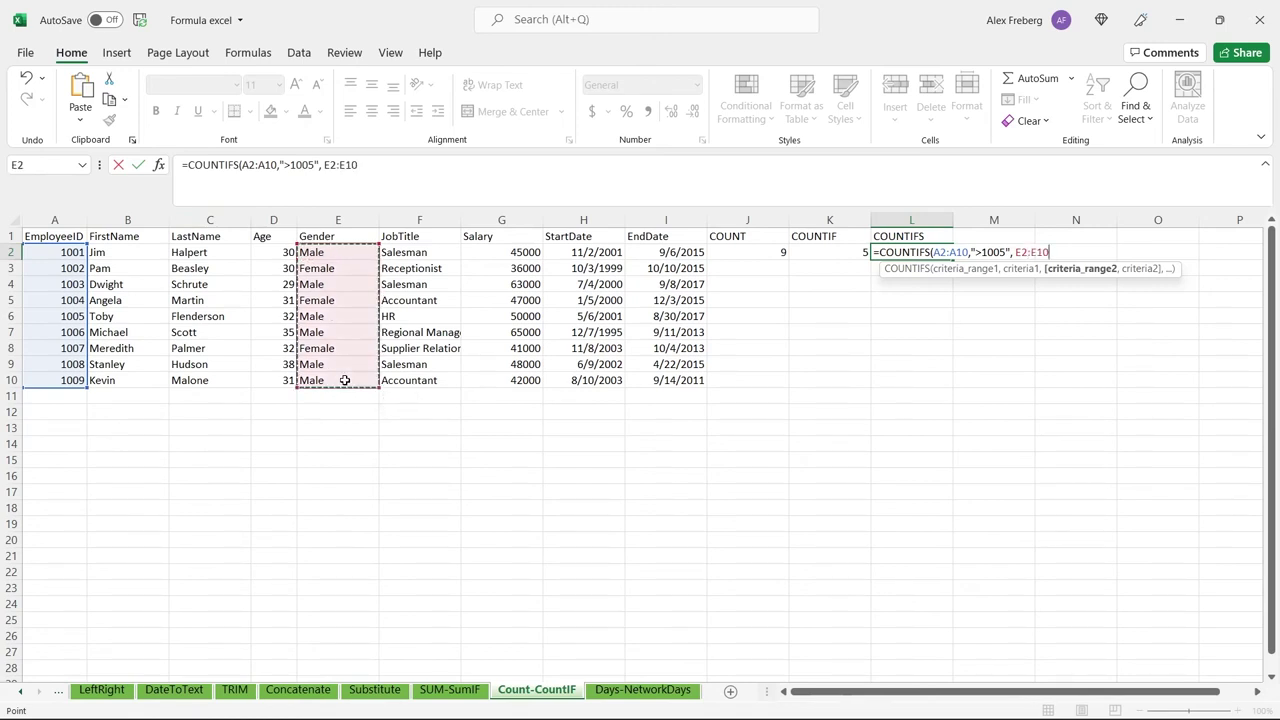
{"action": "type", "text": ",\"Male"}
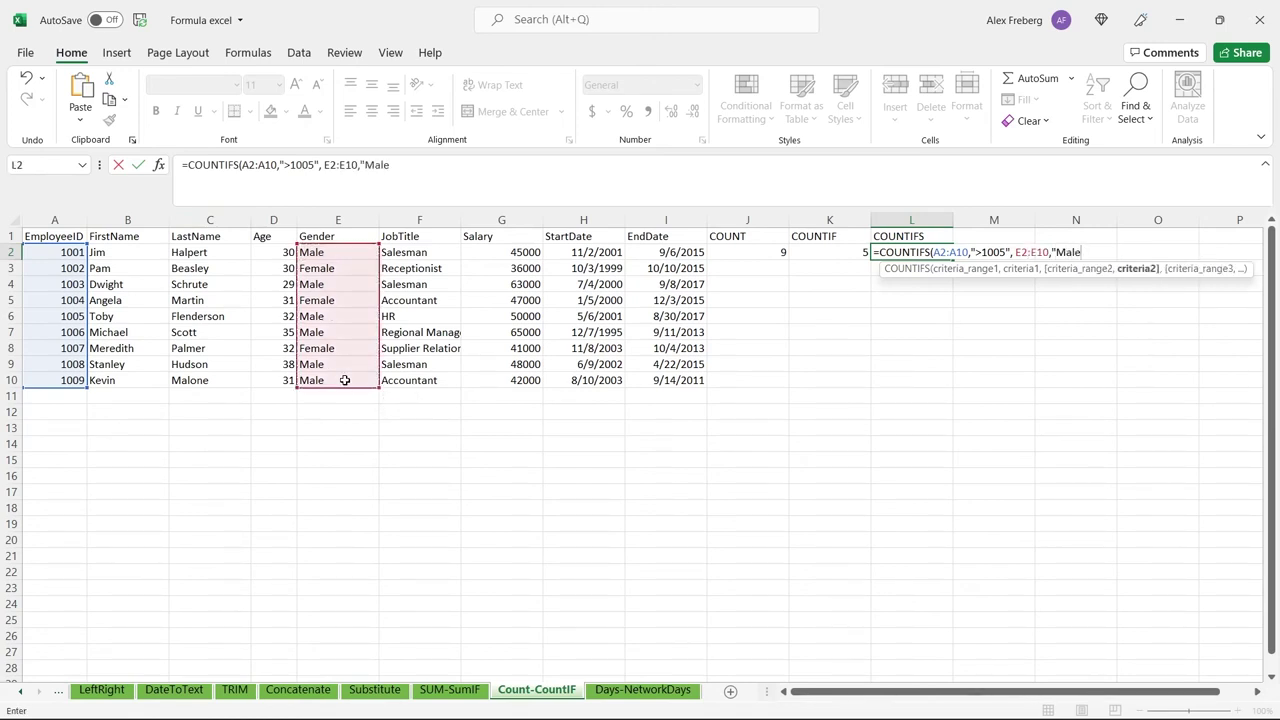
{"action": "type", "text": "\")"}
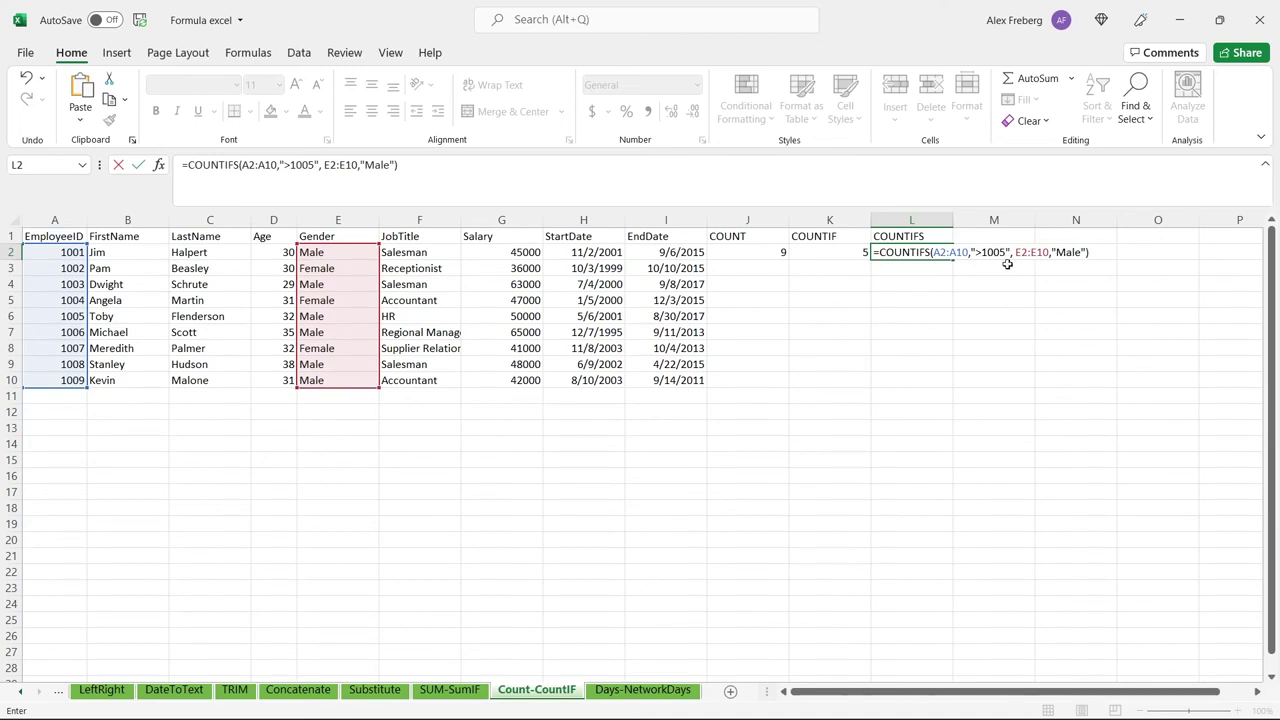
{"action": "key", "text": "Return"}
{"action": "left_click", "coordinate": [910, 253]}
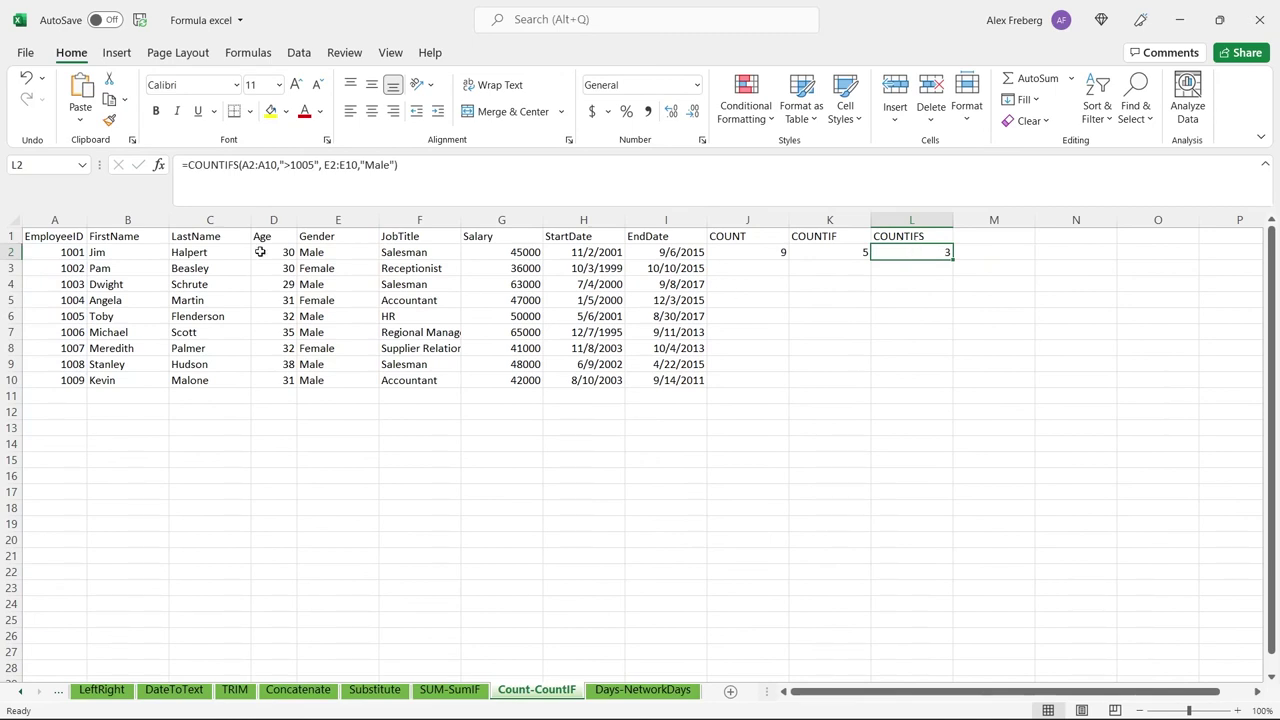
{"action": "left_click_drag", "start_coordinate": [70, 337], "coordinate": [178, 378]}
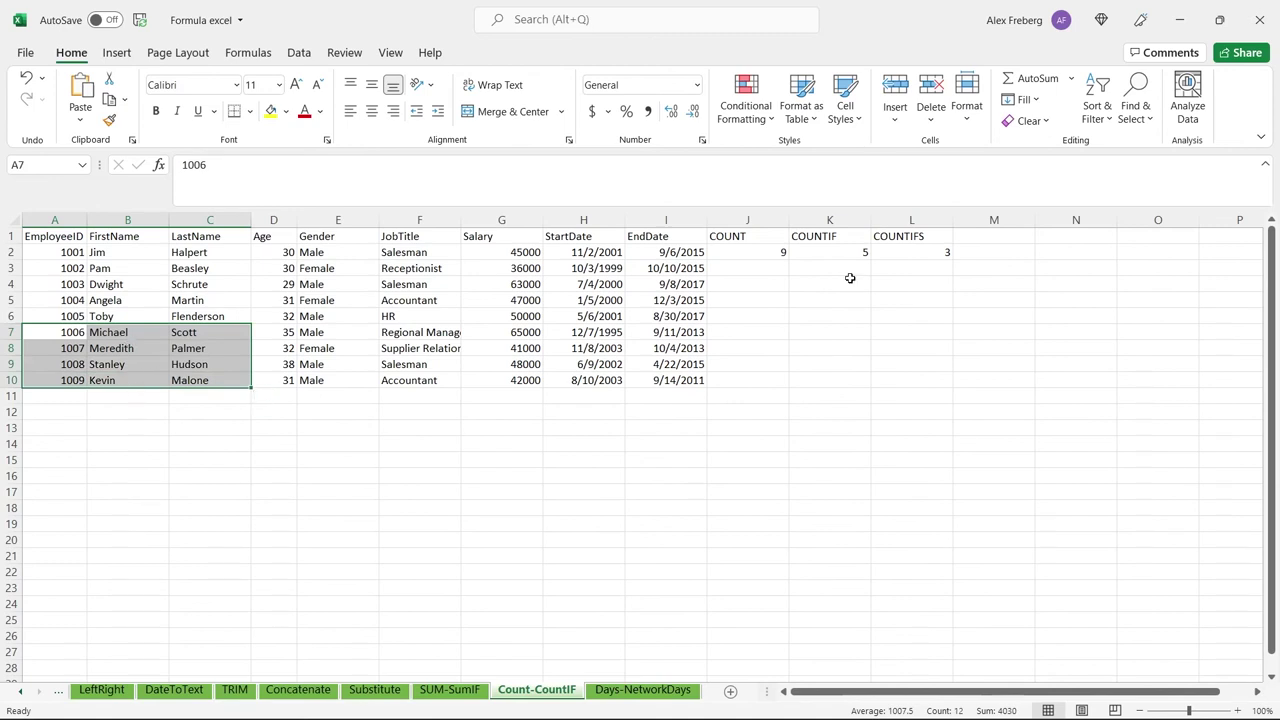
{"action": "left_click", "coordinate": [888, 269]}
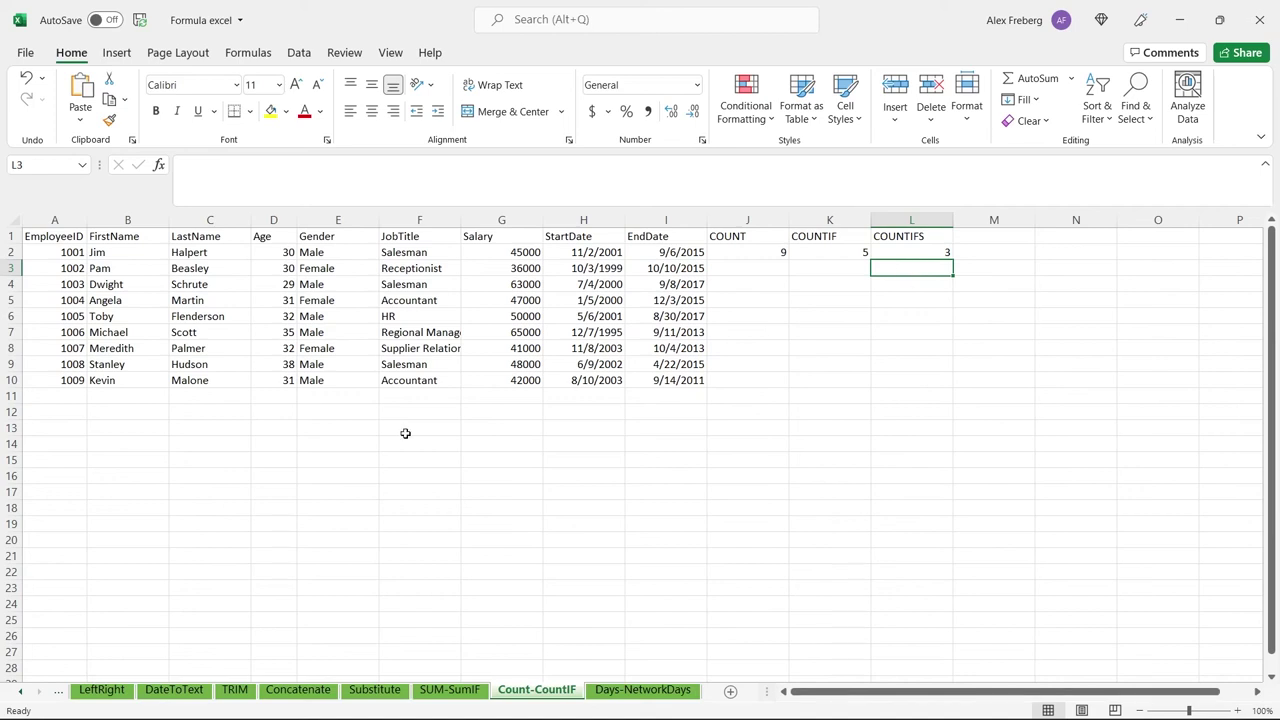
- Switch to the Days-NetworkDays sheet and widen the EndDate and StartDate columns
{"action": "left_click", "coordinate": [652, 690]}
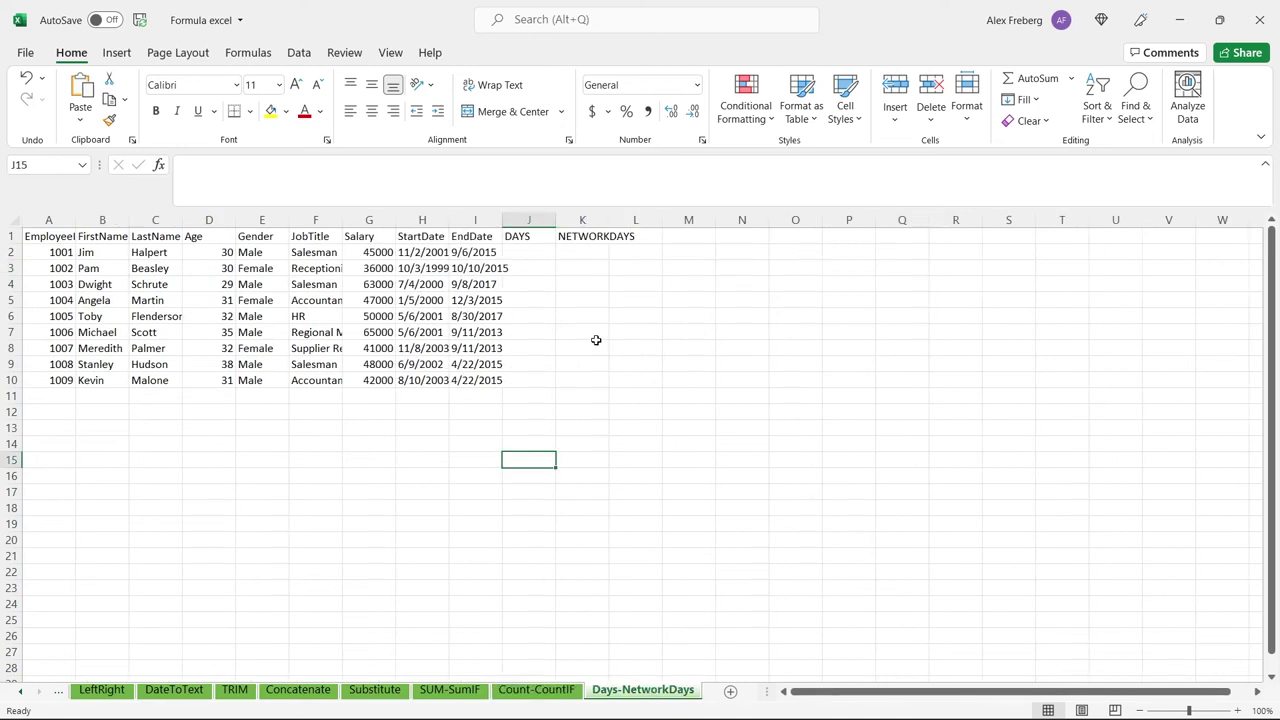
{"action": "left_click_drag", "start_coordinate": [502, 220], "coordinate": [527, 222]}
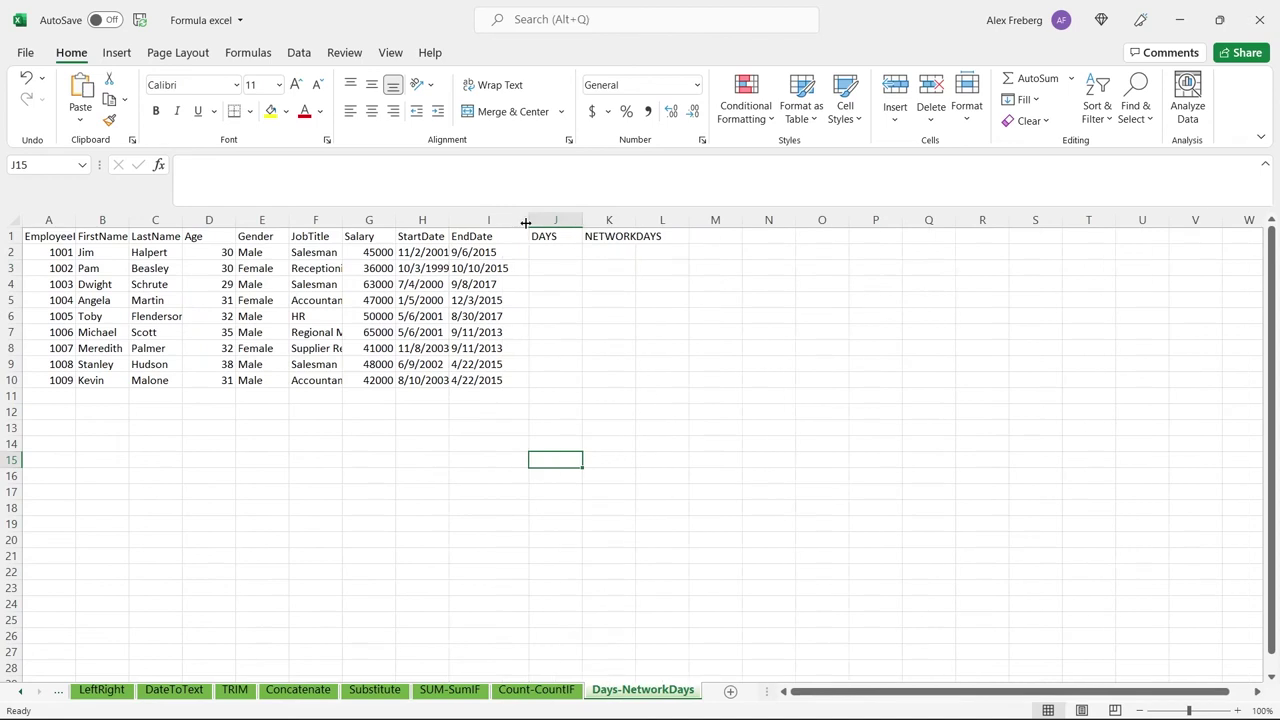
{"action": "left_click_drag", "start_coordinate": [451, 215], "coordinate": [481, 218]}
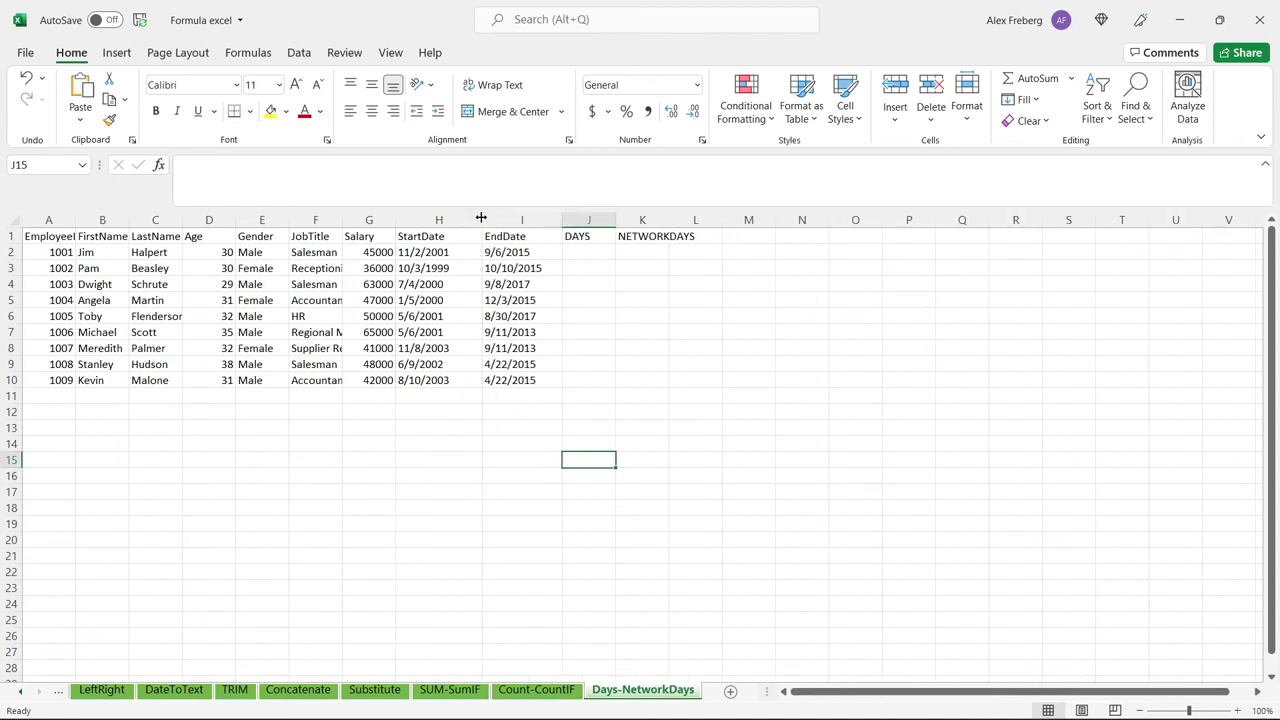
- Look over the StartDate and EndDate cells and begin a formula in J2 under the DAYS heading
{"action": "left_click", "coordinate": [455, 258]}
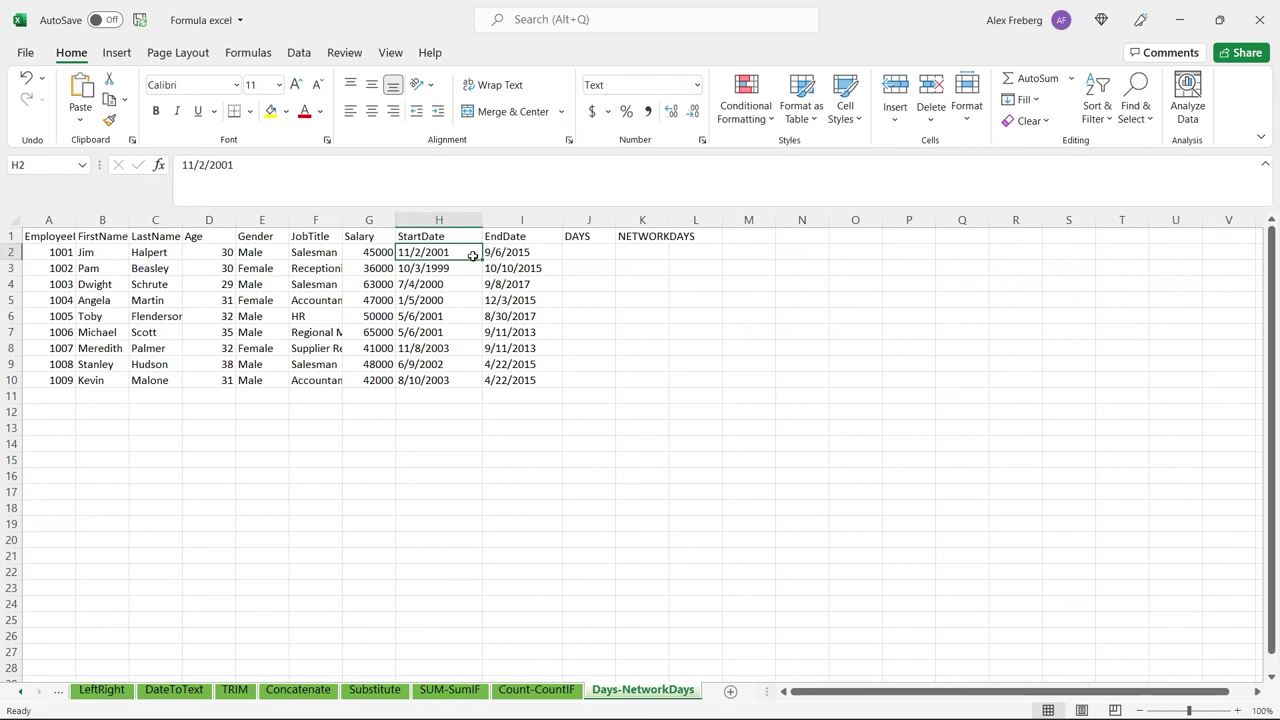
{"action": "left_click", "coordinate": [589, 251]}
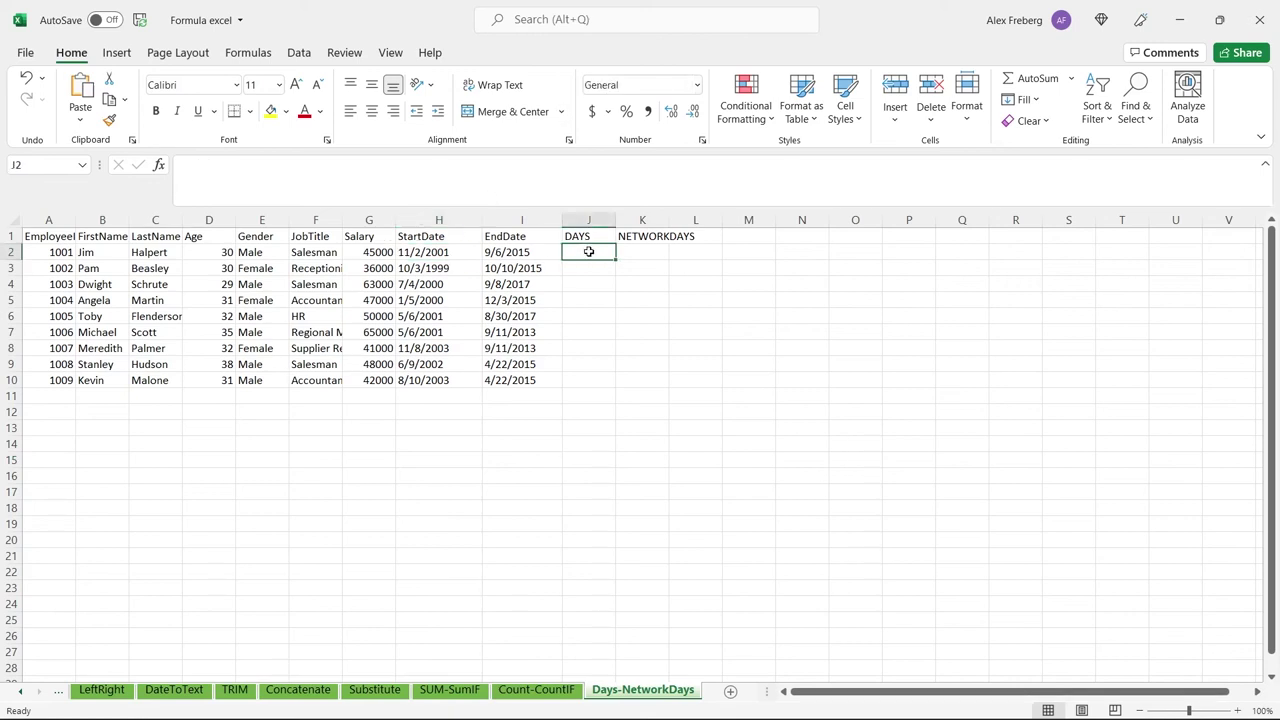
{"action": "left_click", "coordinate": [517, 266]}
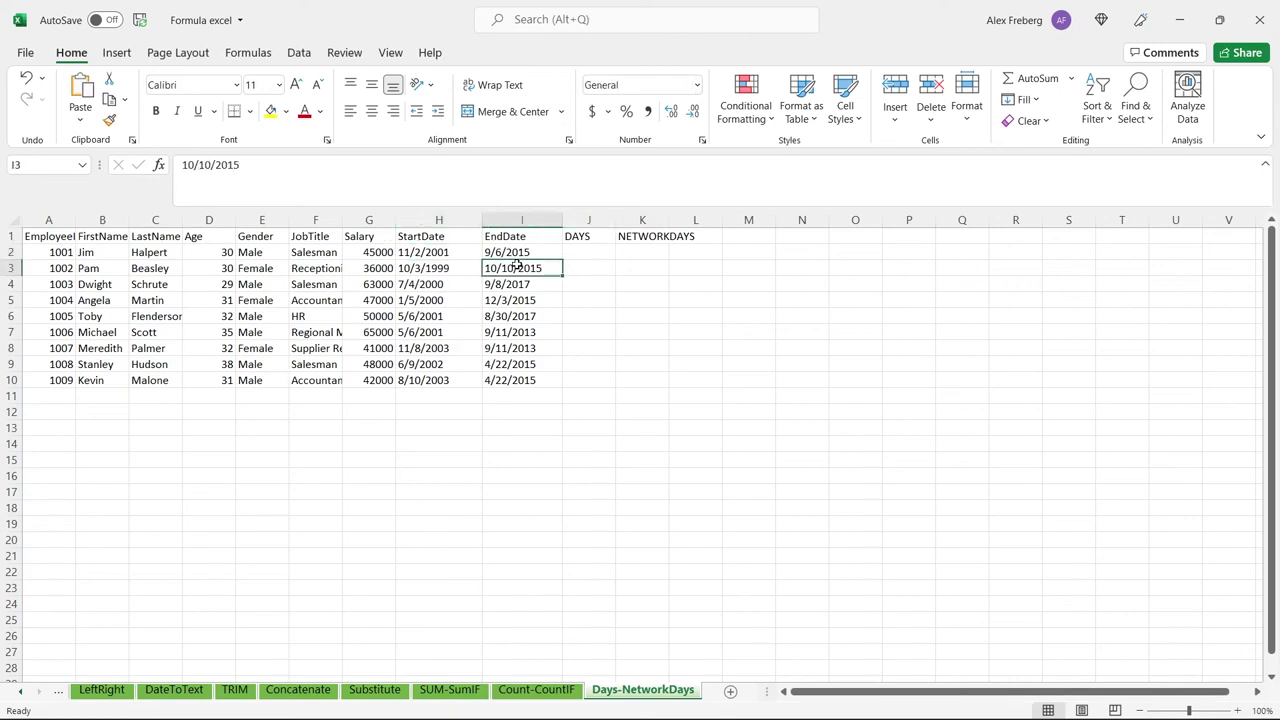
{"action": "left_click", "coordinate": [586, 252]}
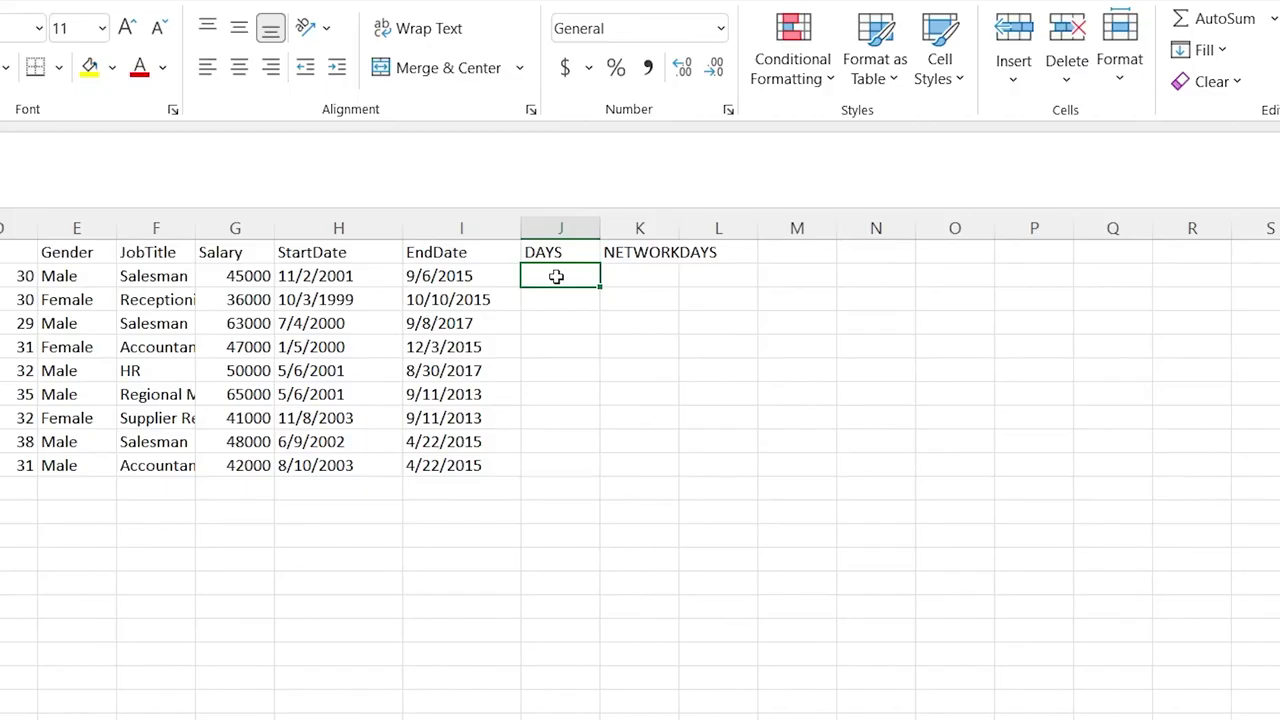
{"action": "type", "text": "="}
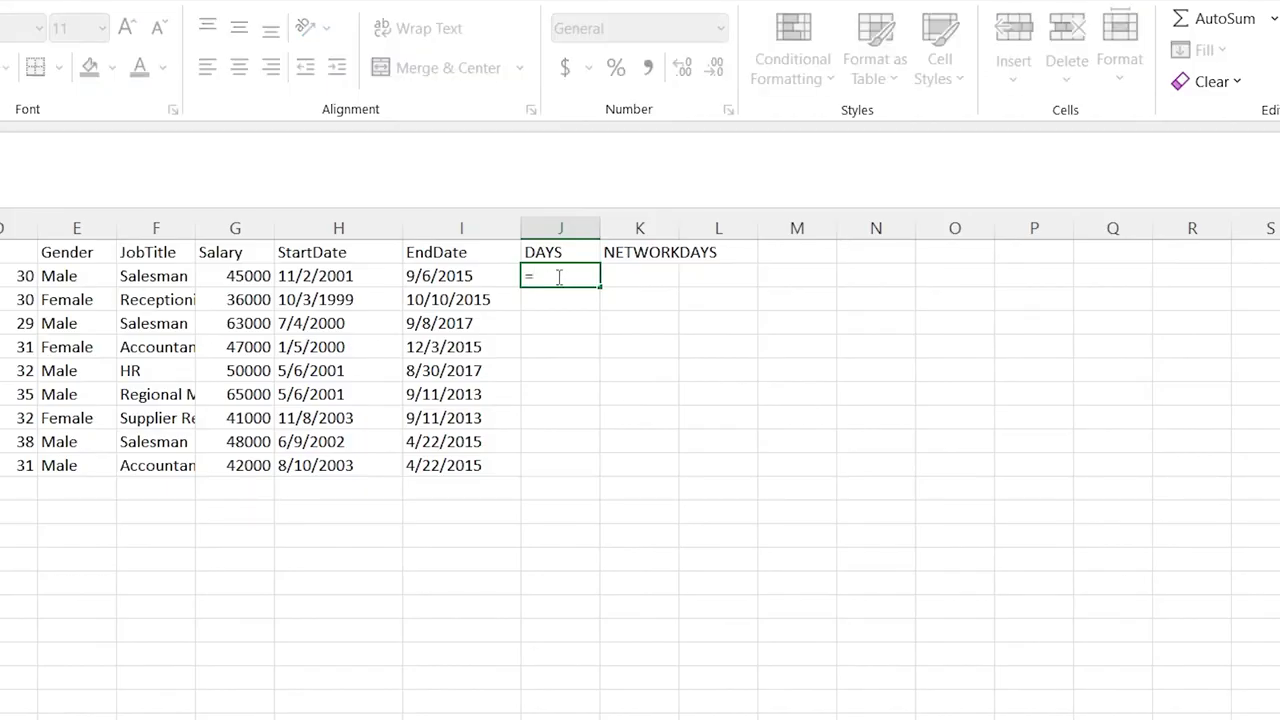
{"action": "left_click", "coordinate": [320, 277]}
{"action": "left_click", "coordinate": [446, 275]}
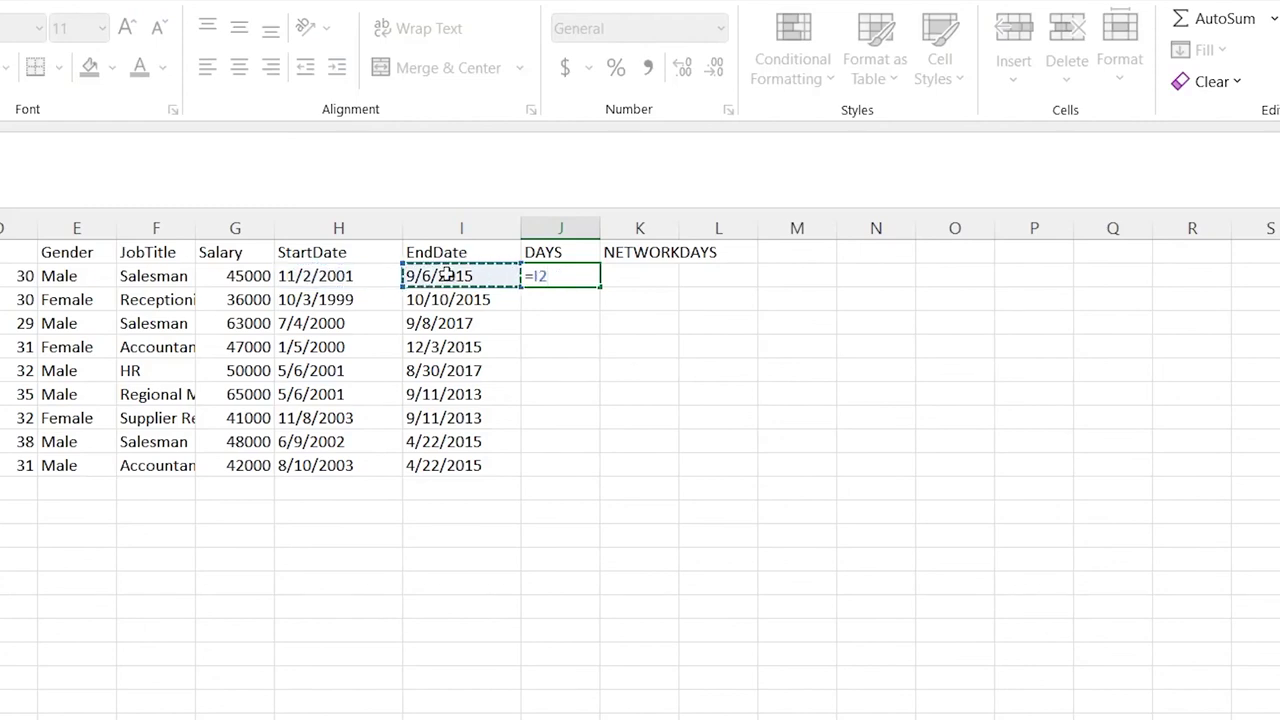
{"action": "left_click", "coordinate": [560, 276]}
{"action": "key", "text": "BackSpace"}
{"action": "key", "text": "BackSpace"}
- Enter =DAYS(I2,H2) in J2 to get the days between start and end date, and fill the formula down to J10
{"action": "type", "text": "D"}
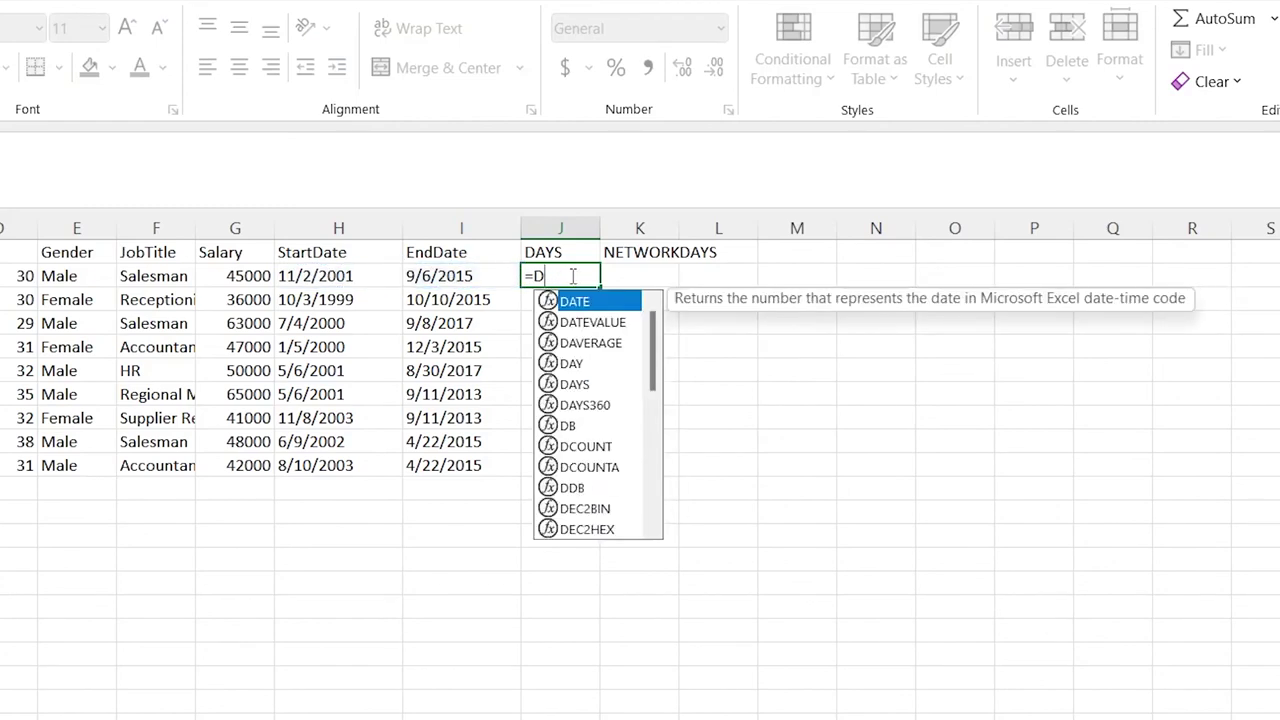
{"action": "type", "text": "AYS("}
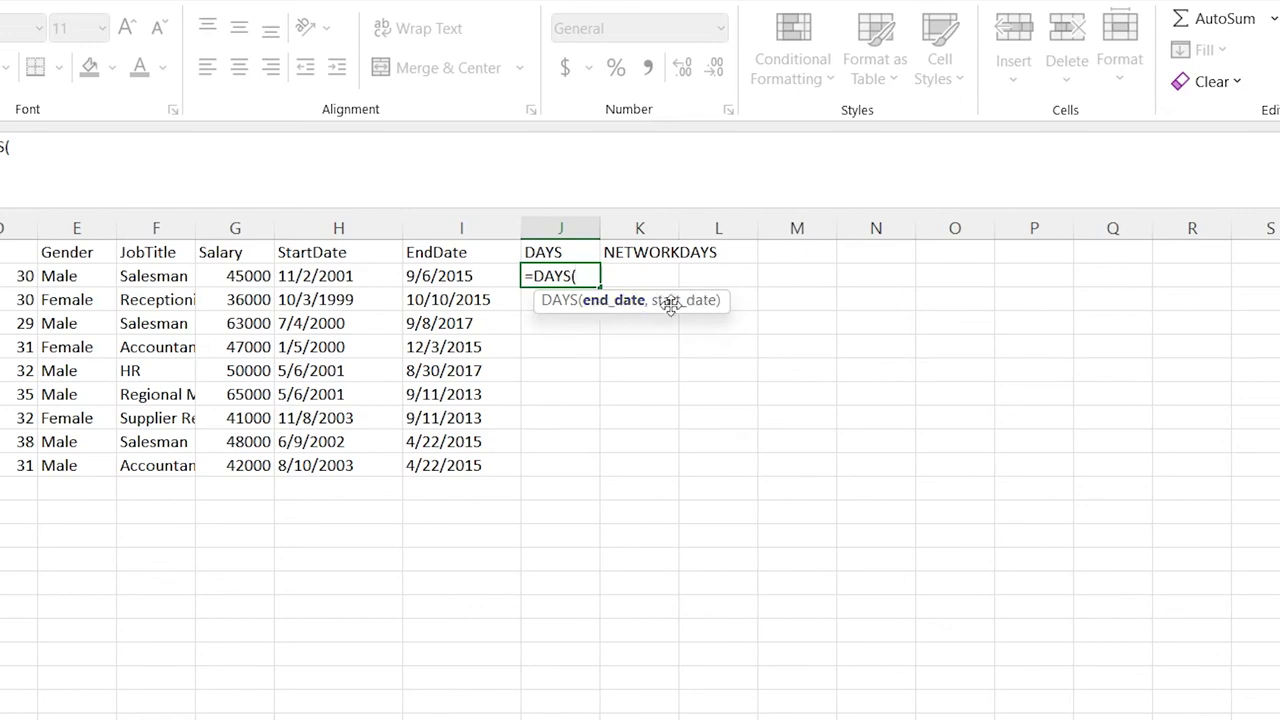
{"action": "left_click", "coordinate": [449, 275]}
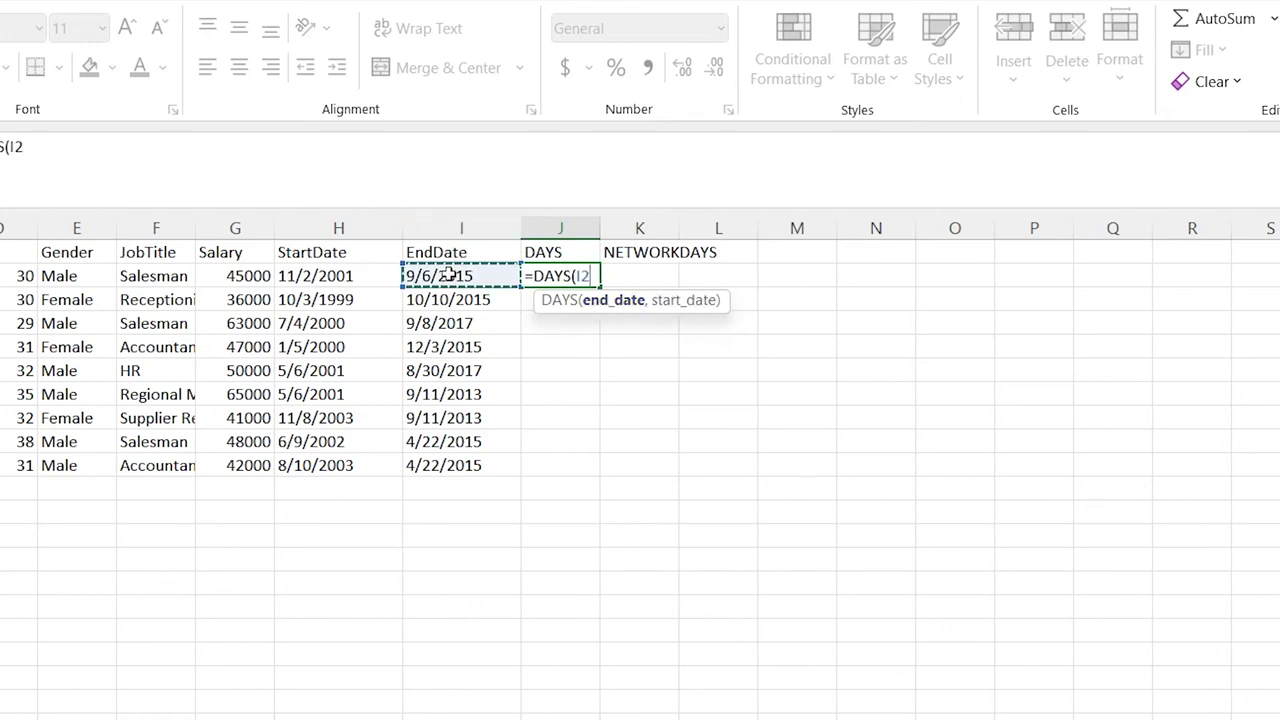
{"action": "type", "text": ","}
{"action": "left_click", "coordinate": [352, 275]}
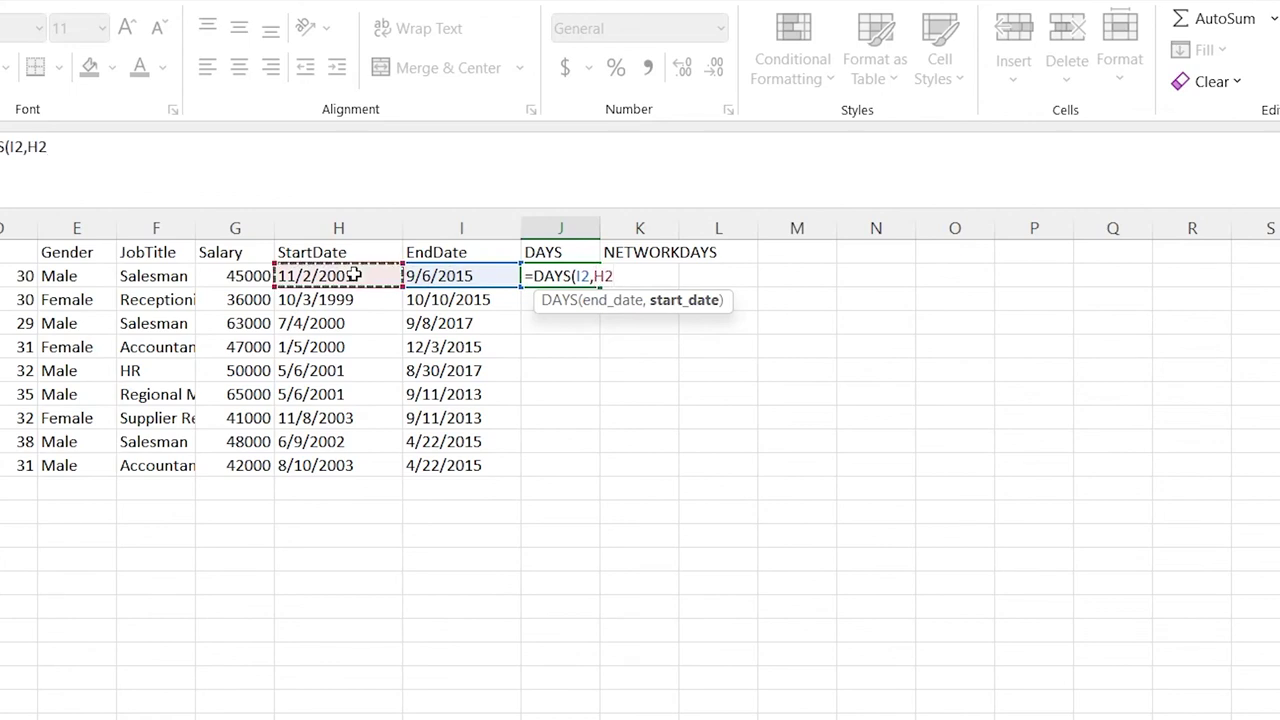
{"action": "type", "text": ")"}
{"action": "key", "text": "Return"}
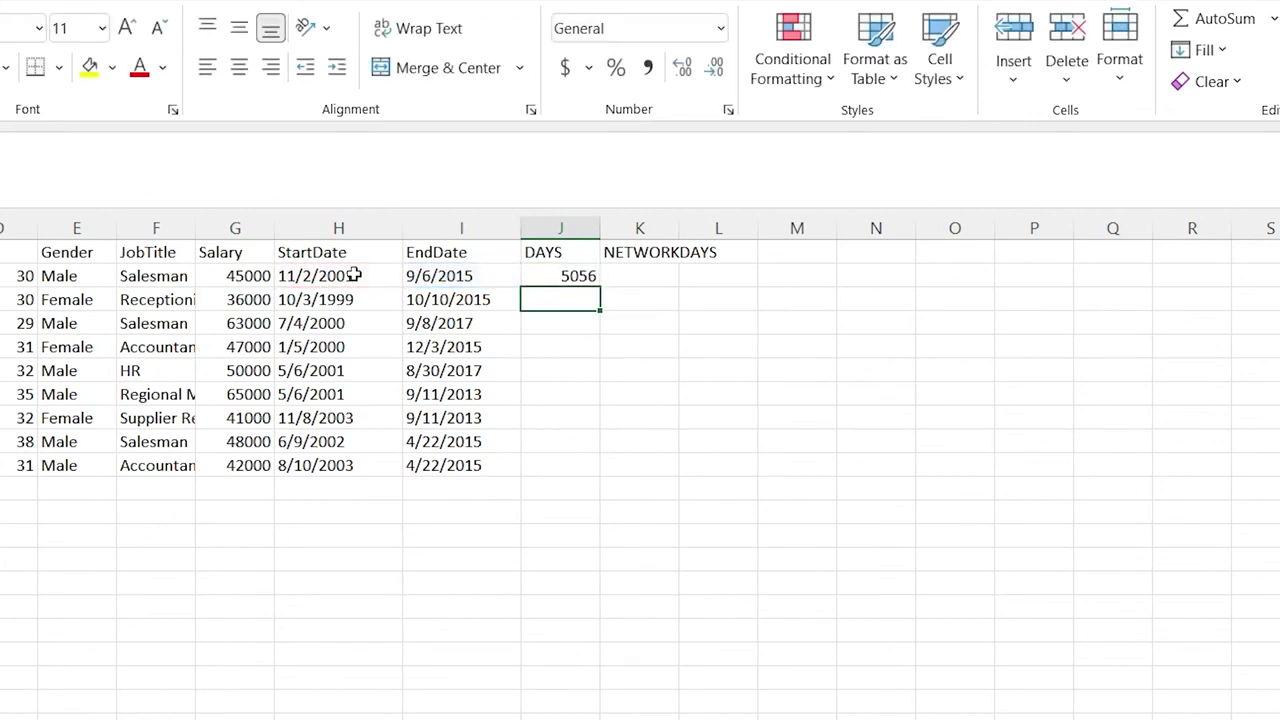
{"action": "left_click", "coordinate": [584, 275]}
{"action": "left_click_drag", "start_coordinate": [600, 284], "coordinate": [592, 468]}
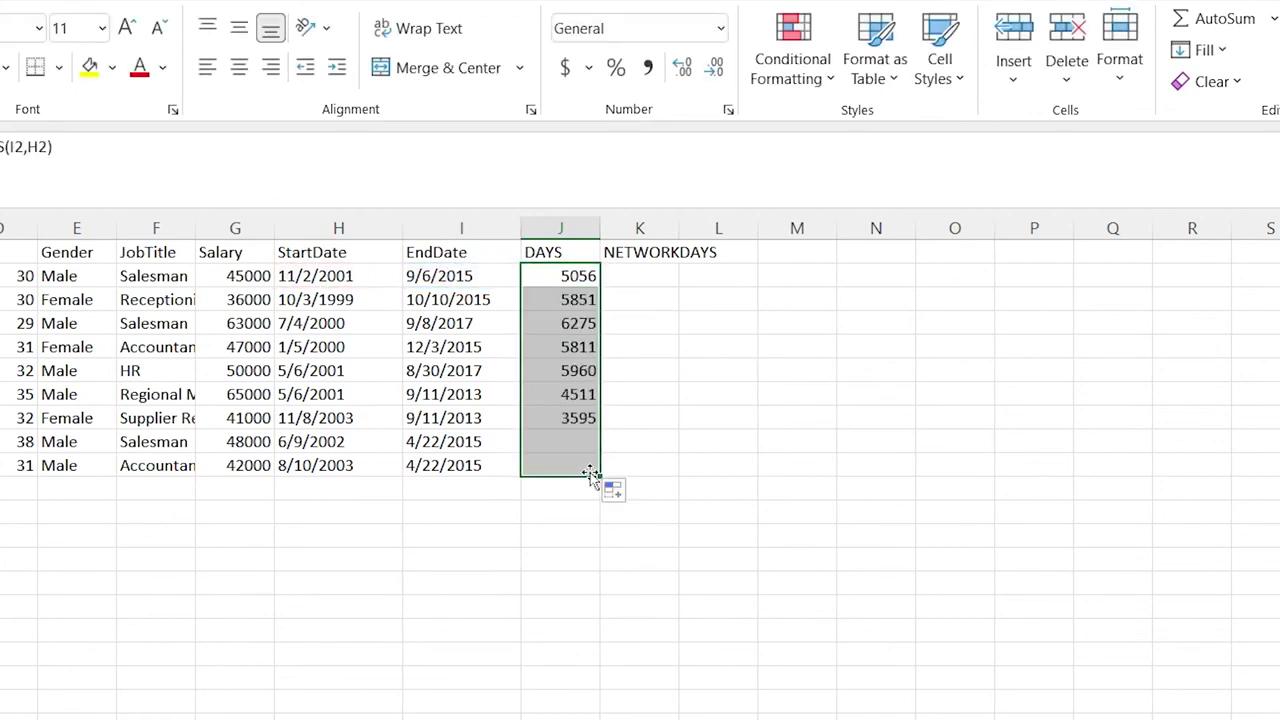
- Review the first employee's StartDate in H2 and EndDate in I2 against the DAYS result in J2
{"action": "left_click", "coordinate": [658, 303]}
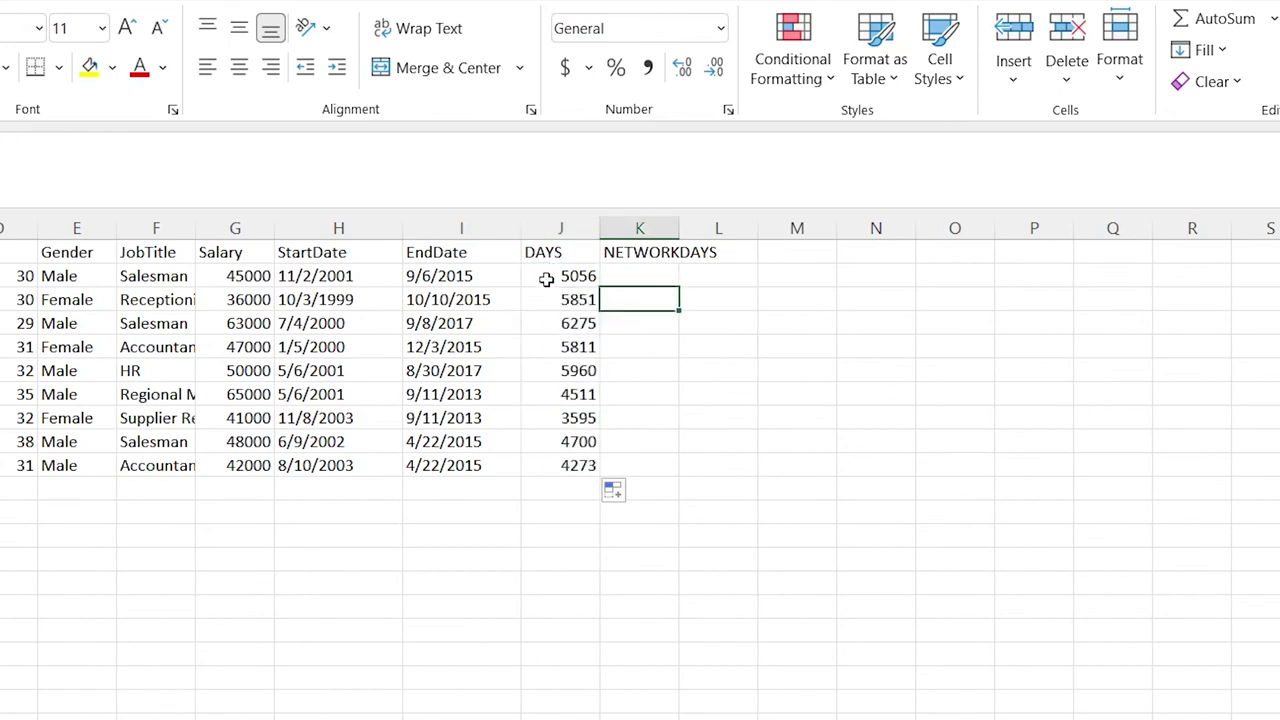
{"action": "left_click", "coordinate": [358, 273]}
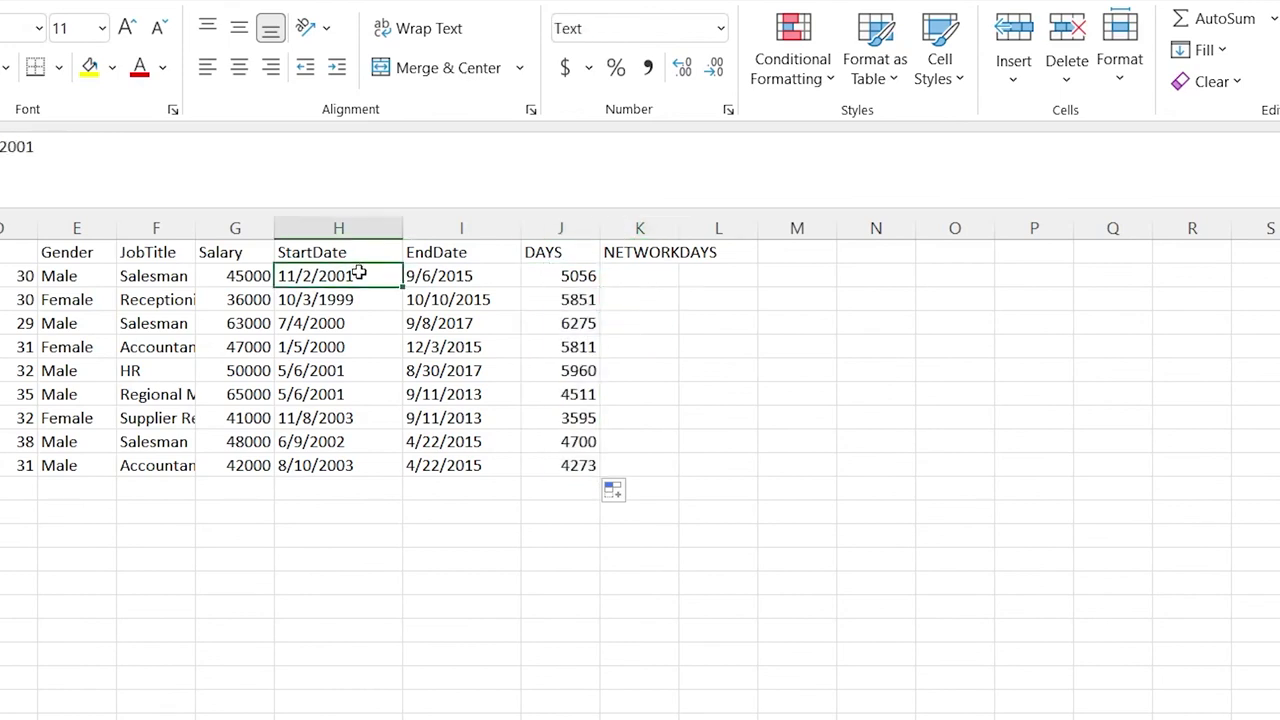
{"action": "left_click", "coordinate": [445, 278]}
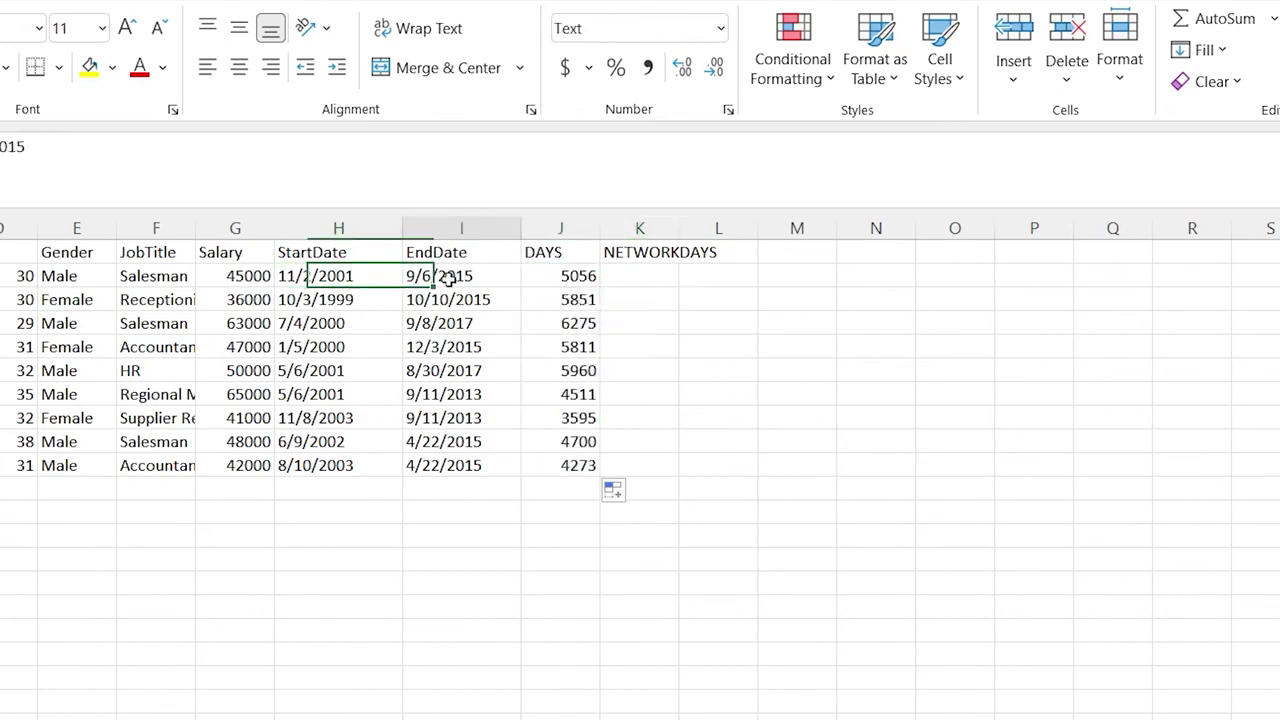
{"action": "left_click", "coordinate": [568, 272]}
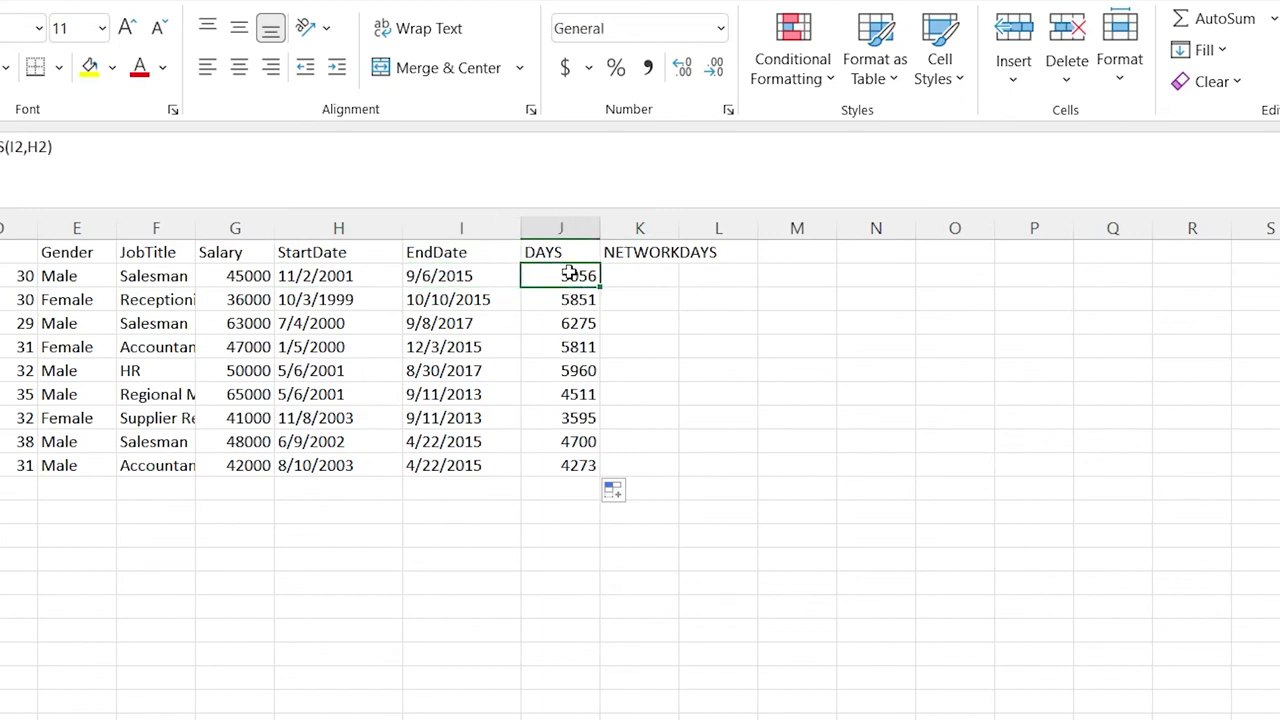
- Enter =NETWORKDAYS(H2,I2) in K2 to get the workdays between the first employee's start and end dates
{"action": "double_click", "coordinate": [634, 275]}
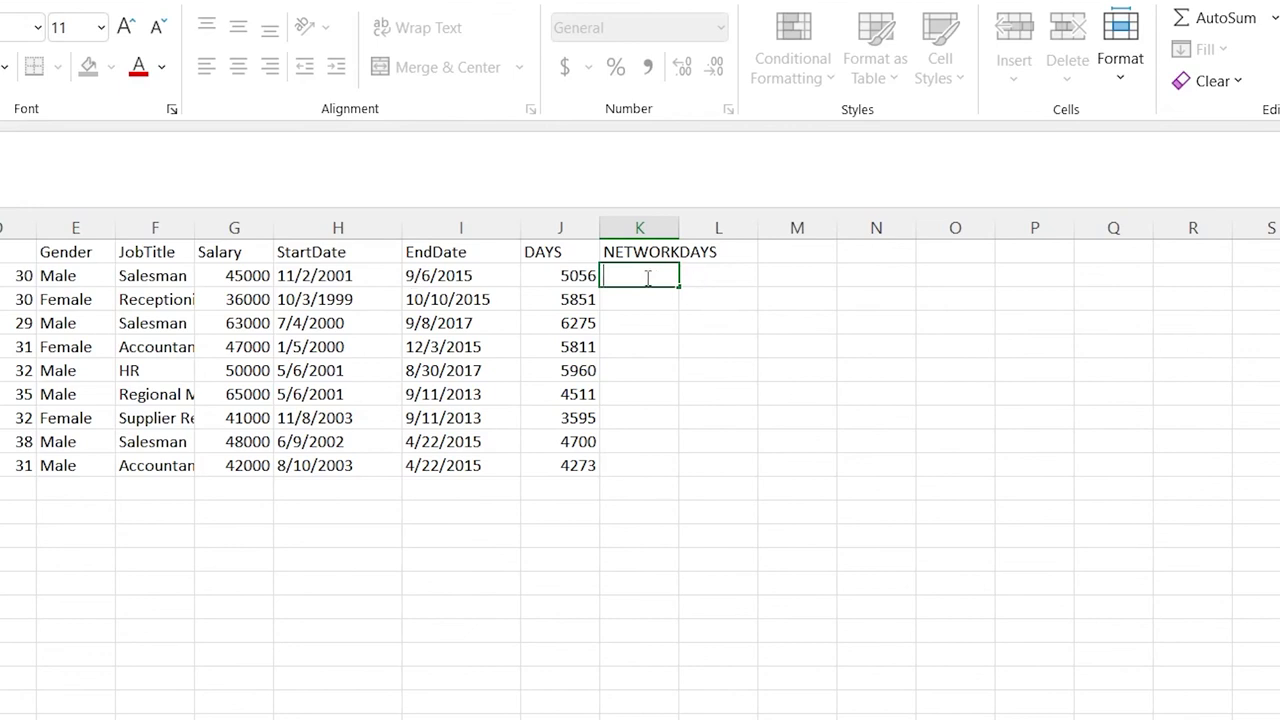
{"action": "type", "text": "=NET"}
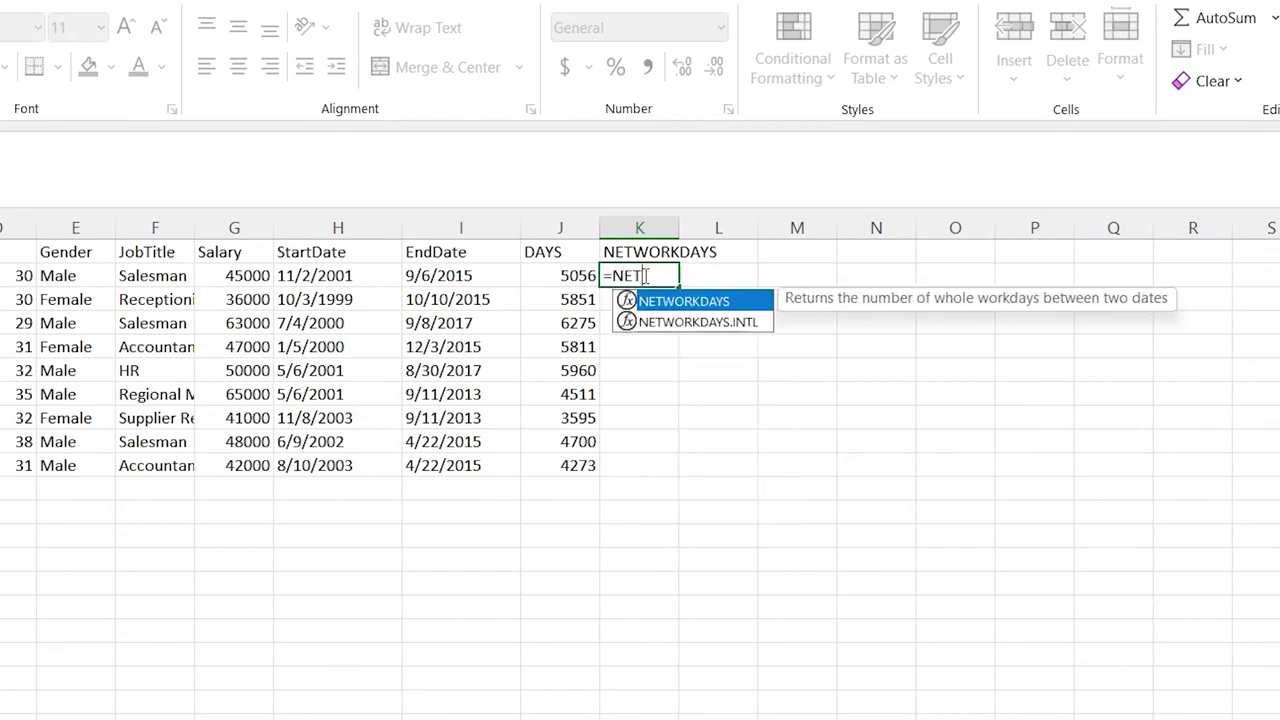
{"action": "key", "text": "Tab"}
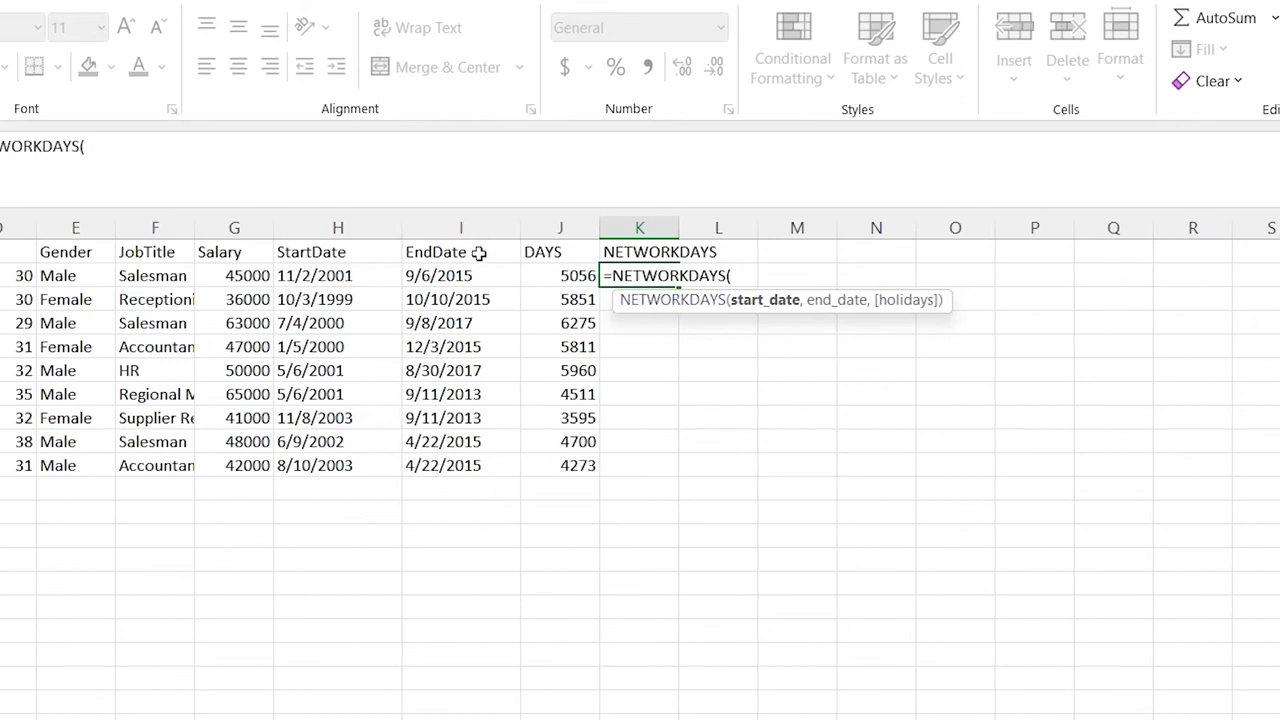
{"action": "left_click", "coordinate": [362, 274]}
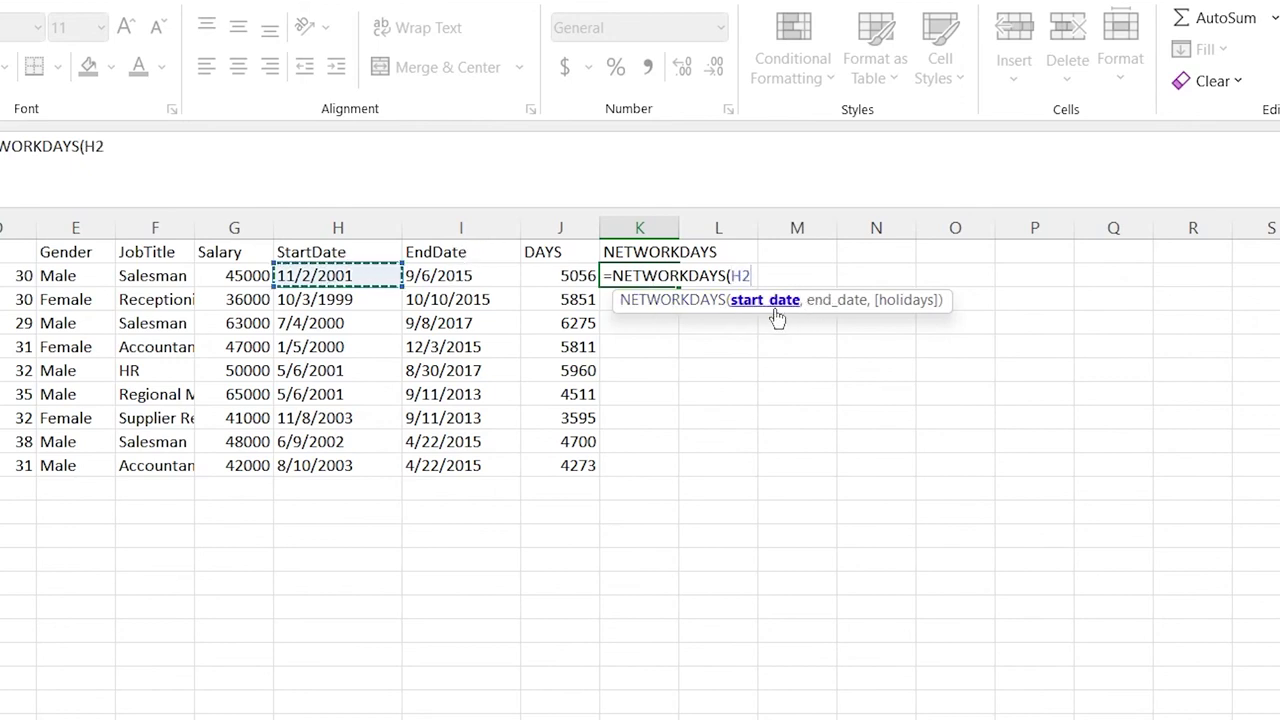
{"action": "type", "text": ","}
{"action": "left_click", "coordinate": [484, 276]}
{"action": "key", "text": "Return"}
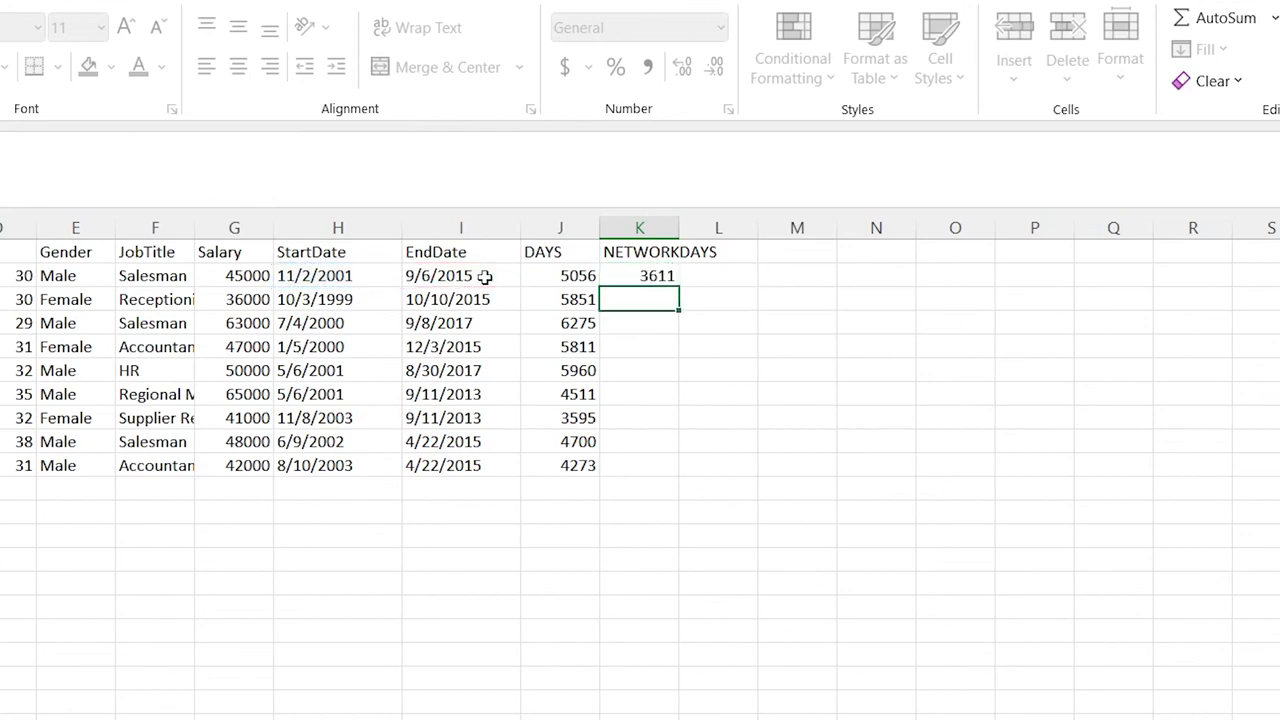
- Fill the NETWORKDAYS formula from K2 down to K10 for the remaining employees
{"action": "left_click", "coordinate": [655, 278]}
{"action": "left_click_drag", "start_coordinate": [678, 287], "coordinate": [681, 476]}
{"action": "left_click", "coordinate": [749, 320]}
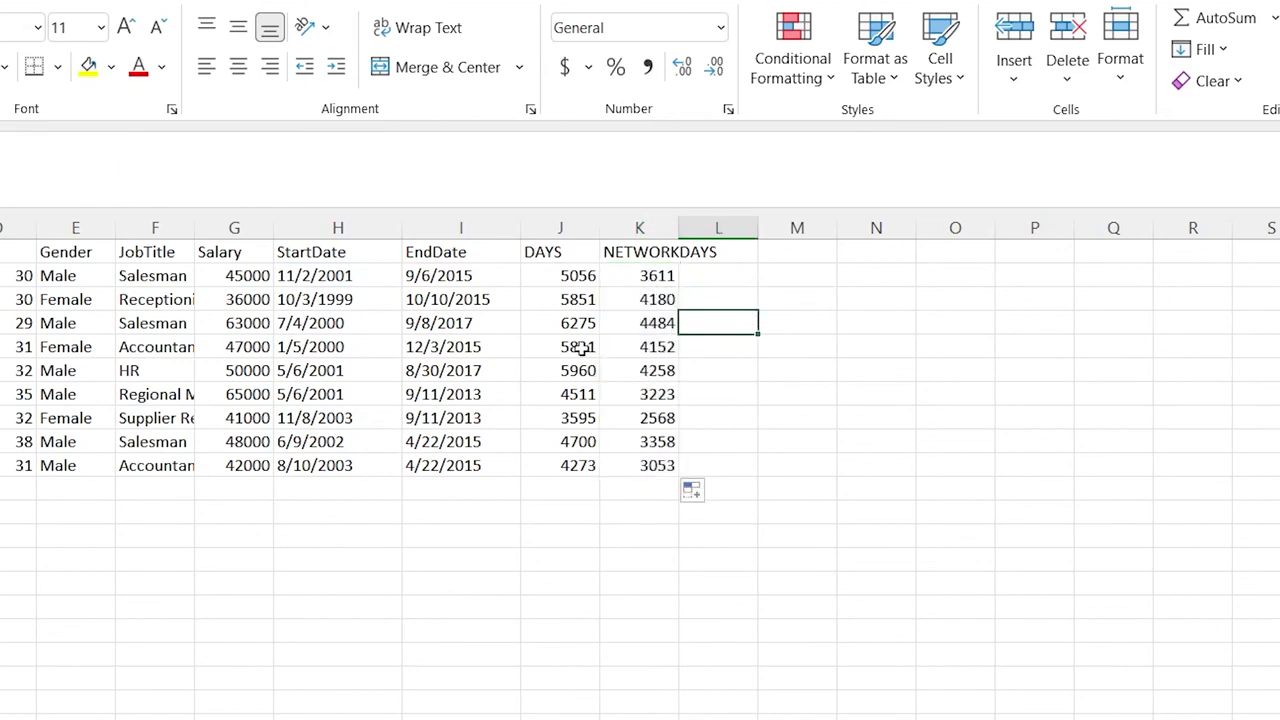
- Compare the DAYS formula and result in J2 with the NETWORKDAYS formula and result in K2
{"action": "left_click", "coordinate": [582, 279]}
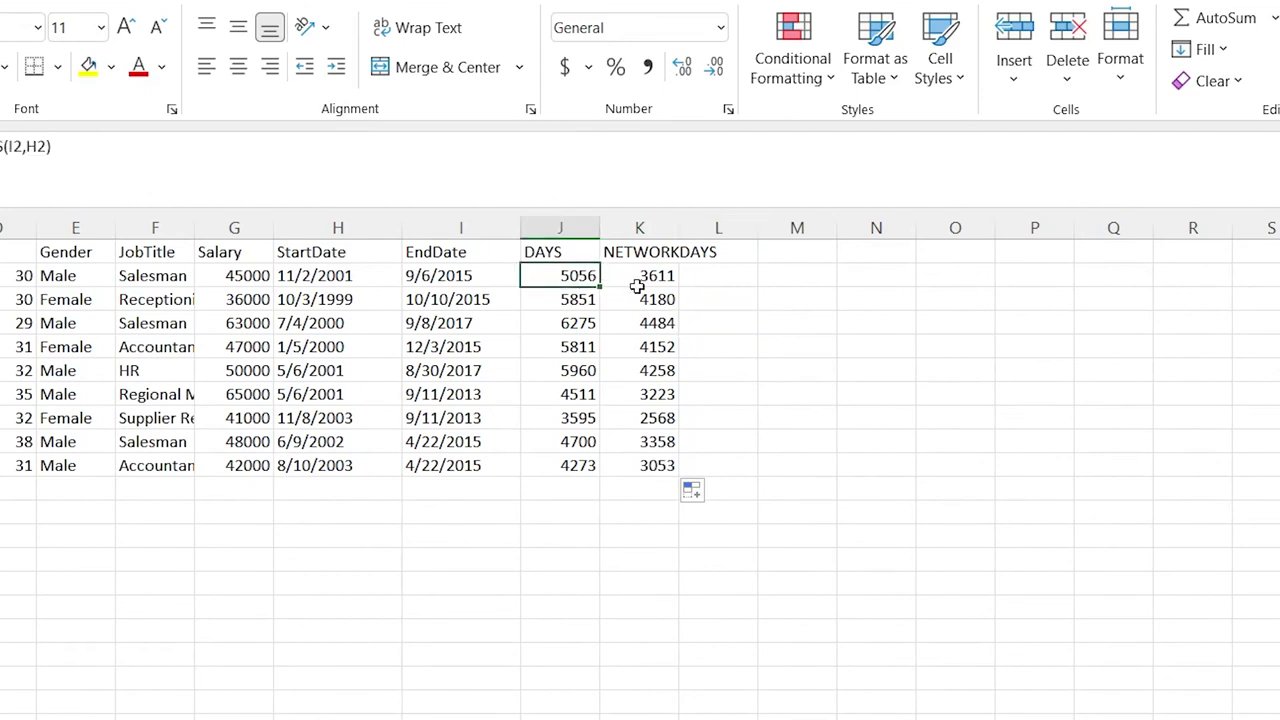
{"action": "left_click", "coordinate": [624, 276]}
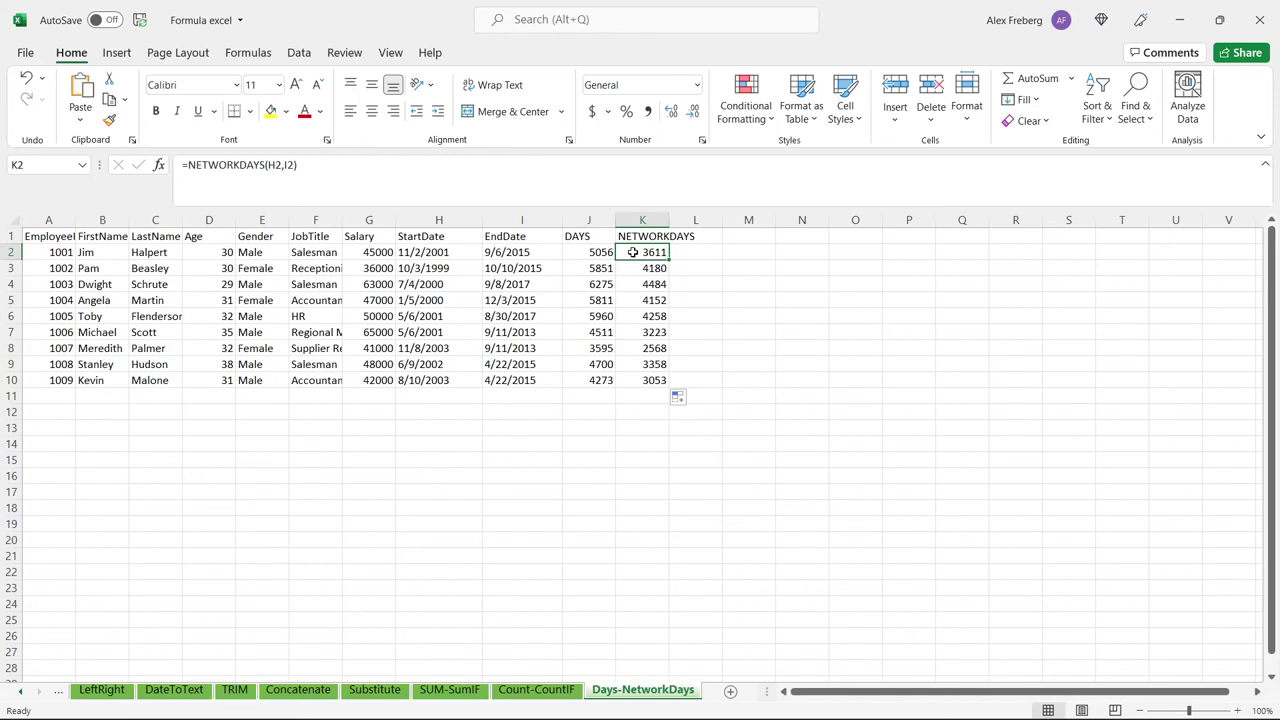
{"action": "left_click", "coordinate": [695, 252]}
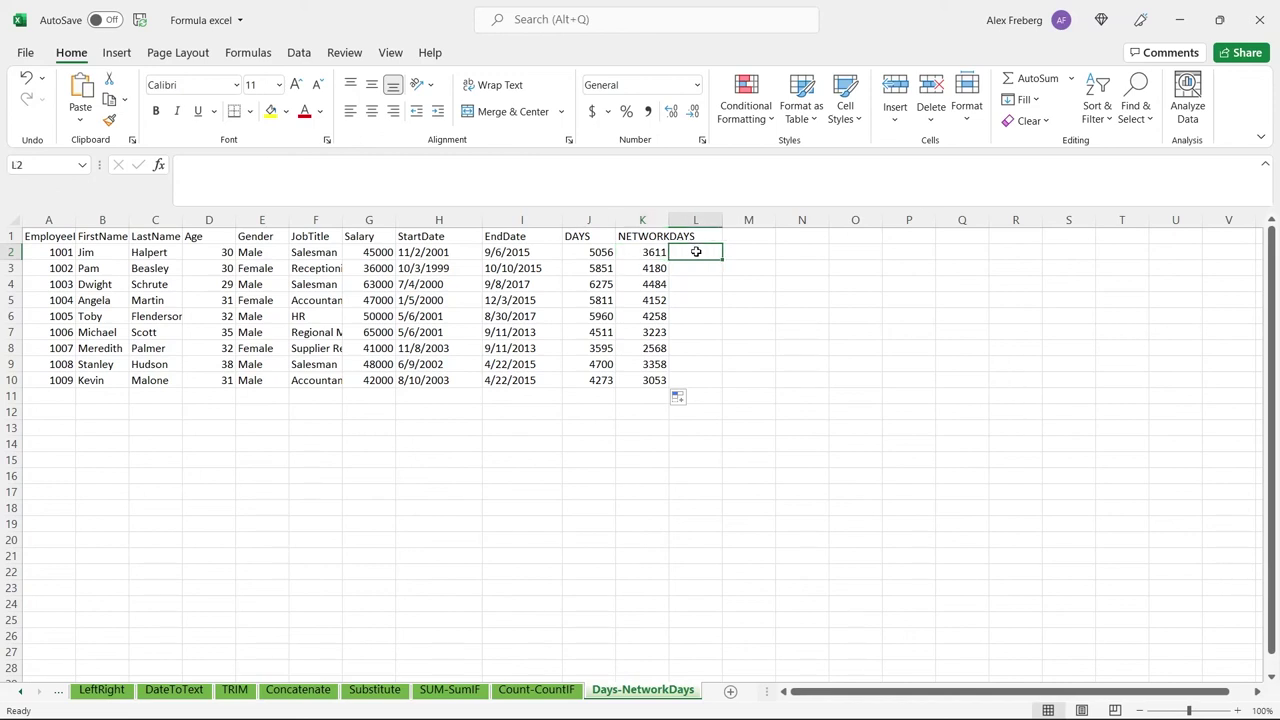